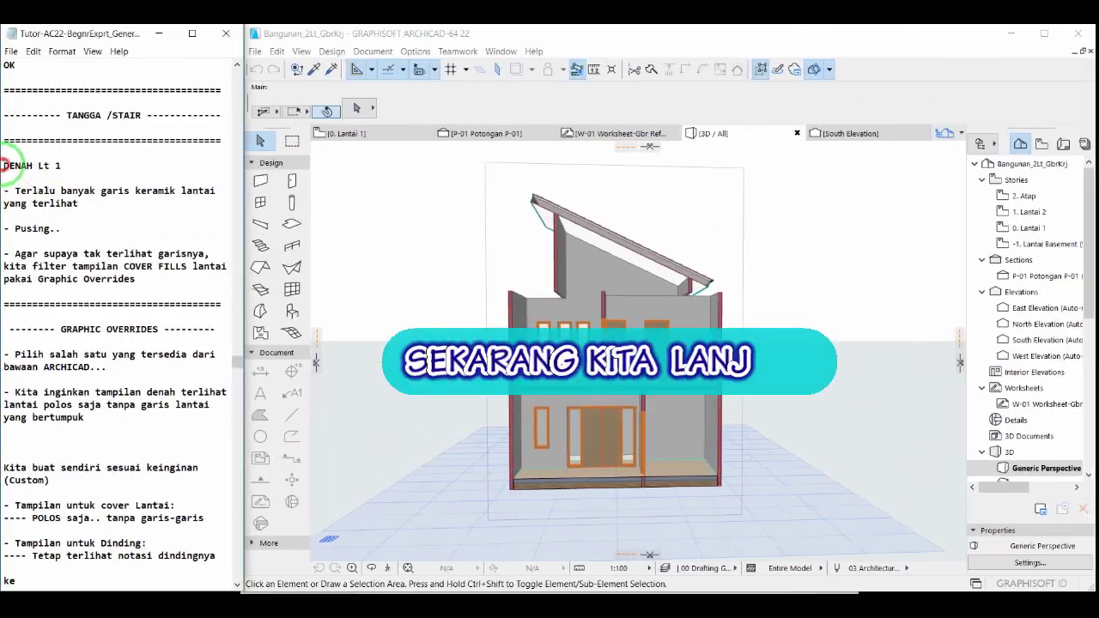
Highlight the DENAH Lt 1 heading in the notes and open the 0. Lantai 1 floor plan in ARCHICAD.
drag(5, 164, 93, 164)
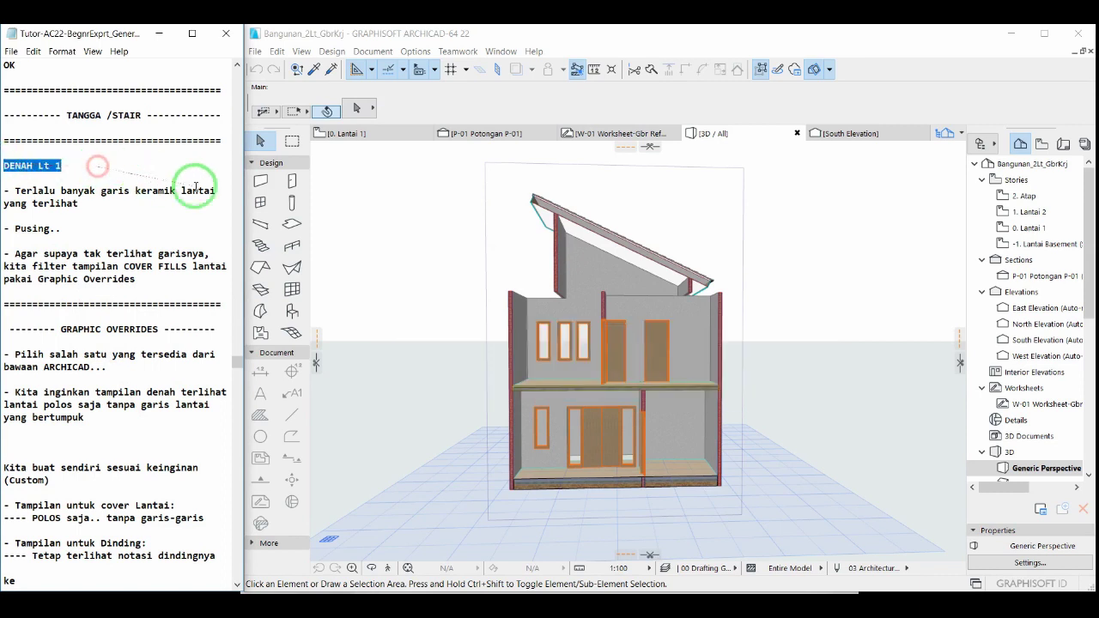
click(1016, 227)
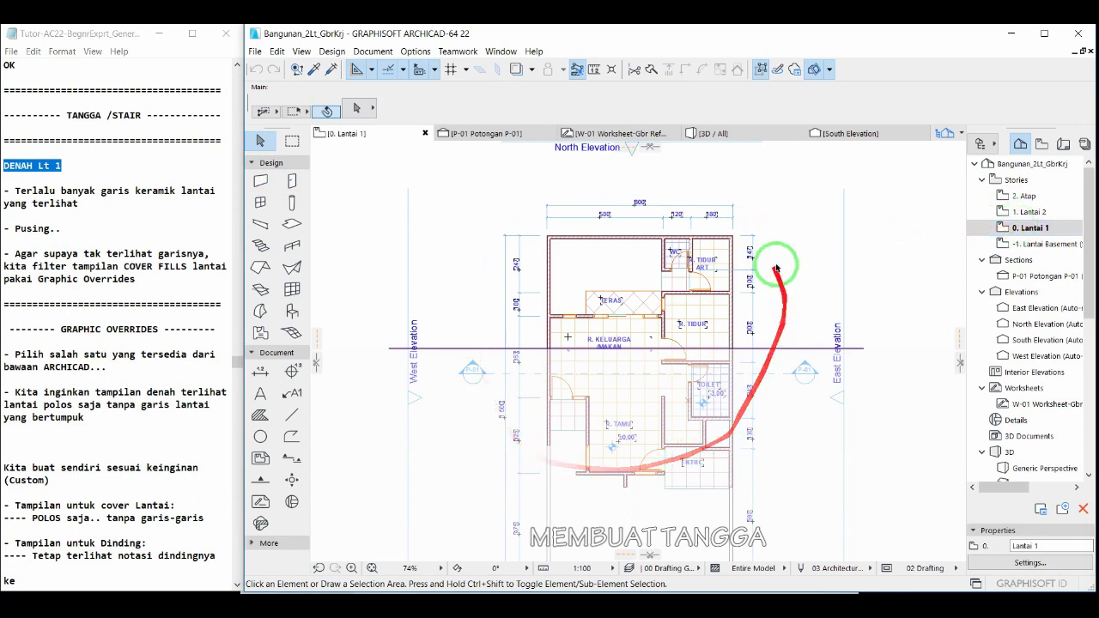
In the notes under DENAH, add "Kita akan Trace Gambar Referensi .JPEG di WORKSHEET untuk melihat posisi tangga" and "Kemudian kita Trace Lantai 2 untuk melihat posisi tangganya".
click(79, 166)
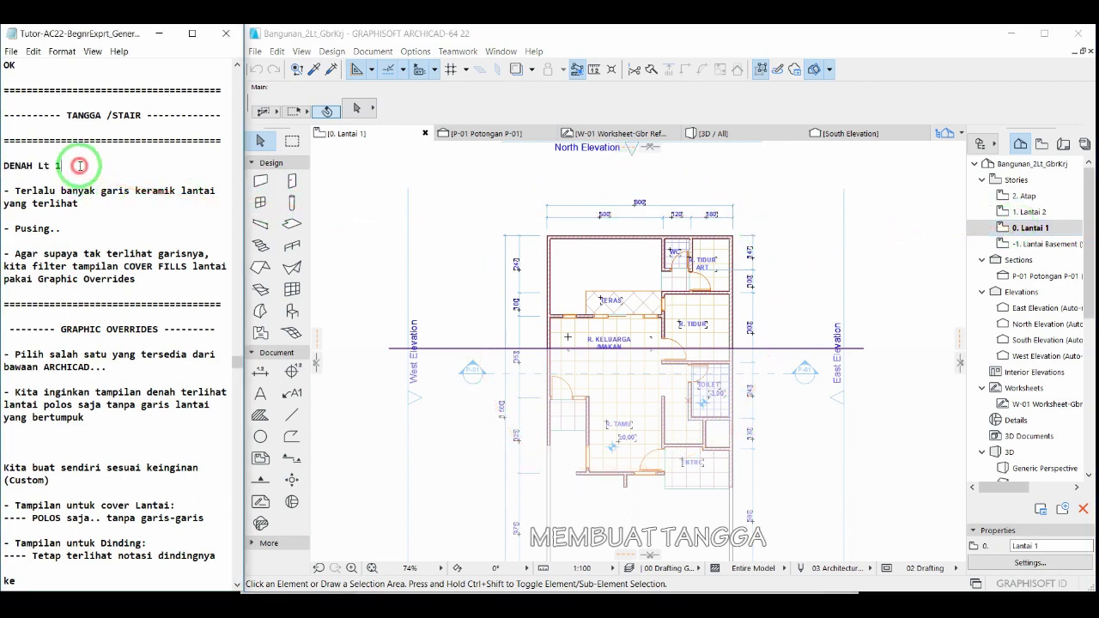
key(Return)
key(Return)
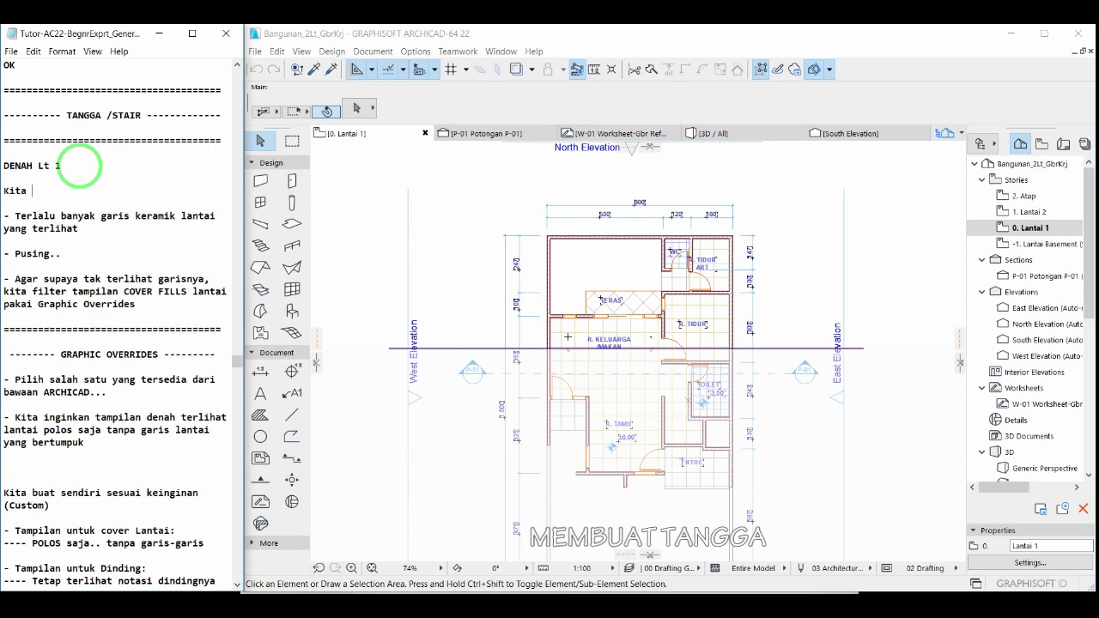
text(Kita)
text(akan Trace Gambar Referensi .JPEG di WORKSHEET untuk melihat posisi tangga  Kemudian kita Trace Lantai 2 untuk melihat posisi tangganya)
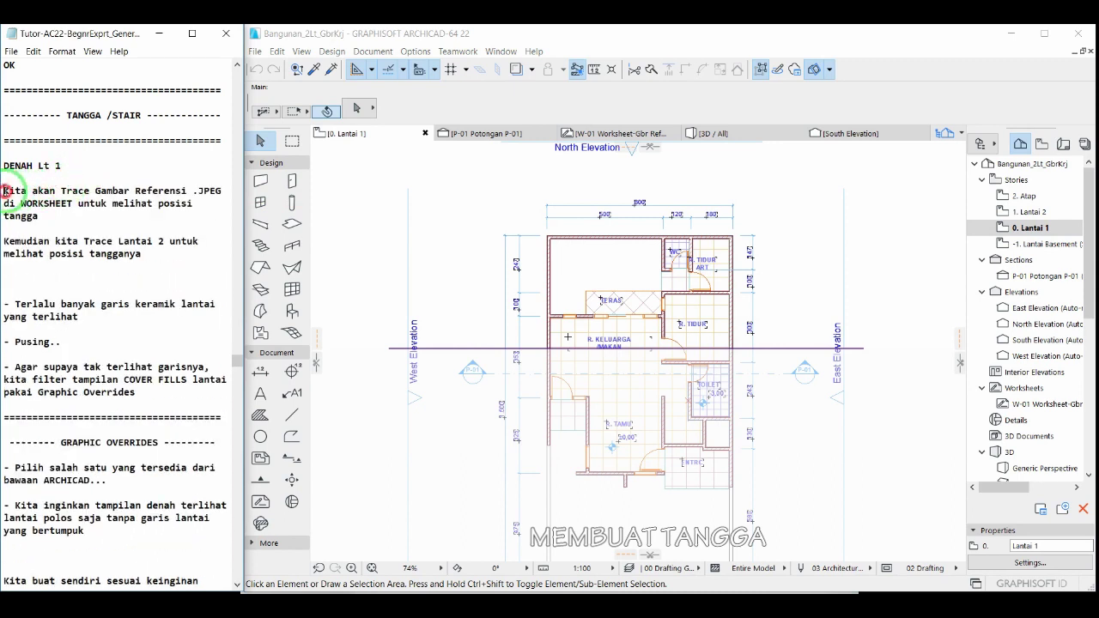
drag(4, 191, 190, 212)
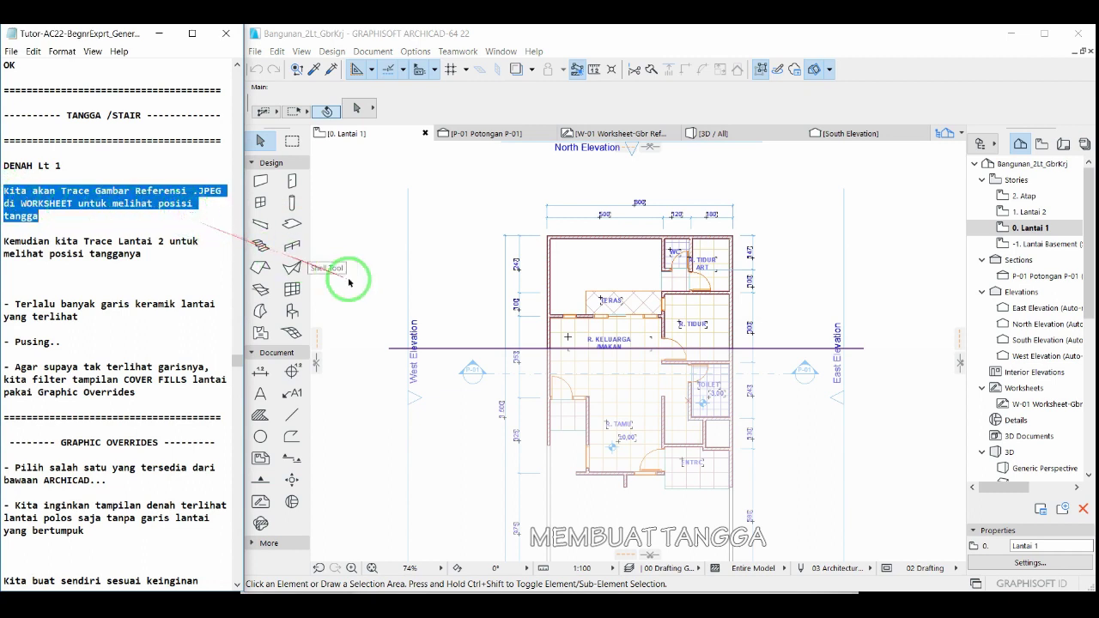
Hide the cutting plane line that crosses the Lantai 1 floor plan in ARCHICAD.
click(465, 348)
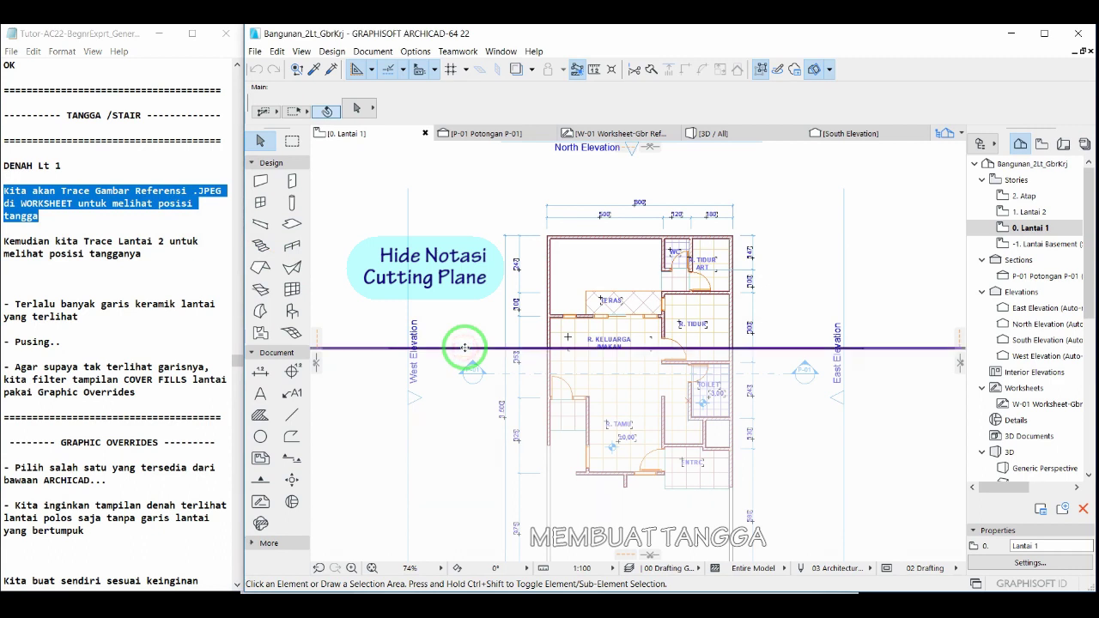
click(448, 339)
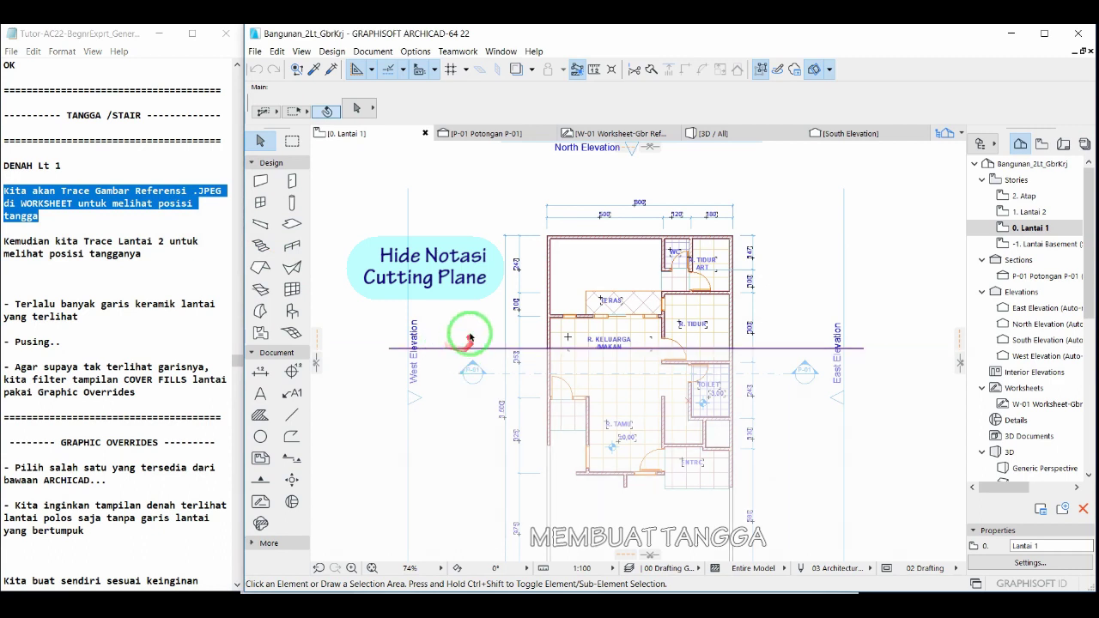
click(829, 69)
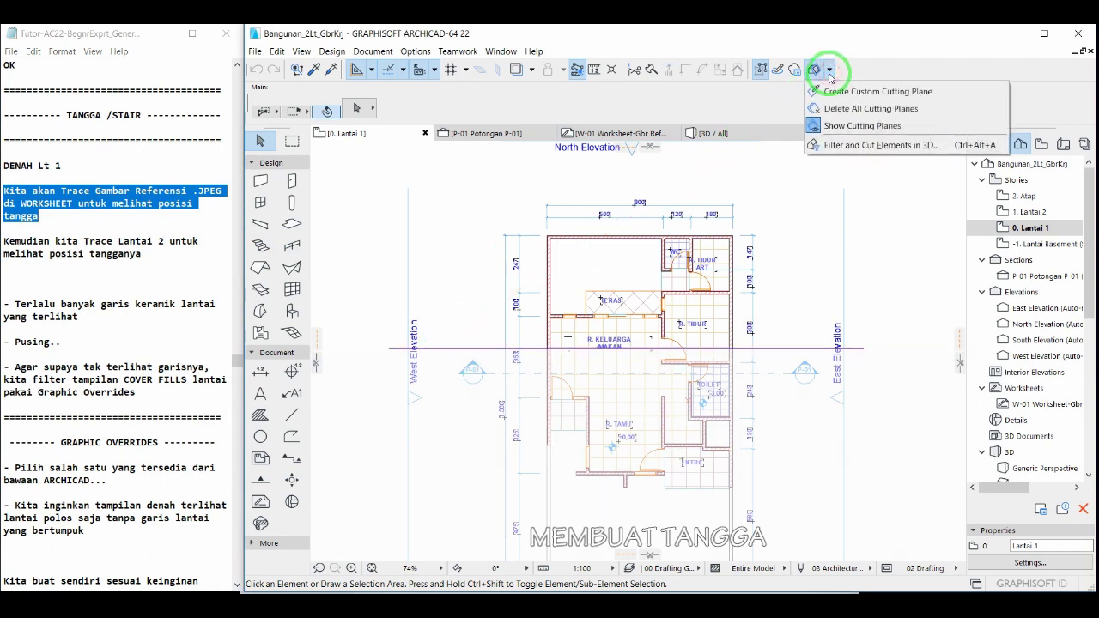
click(833, 125)
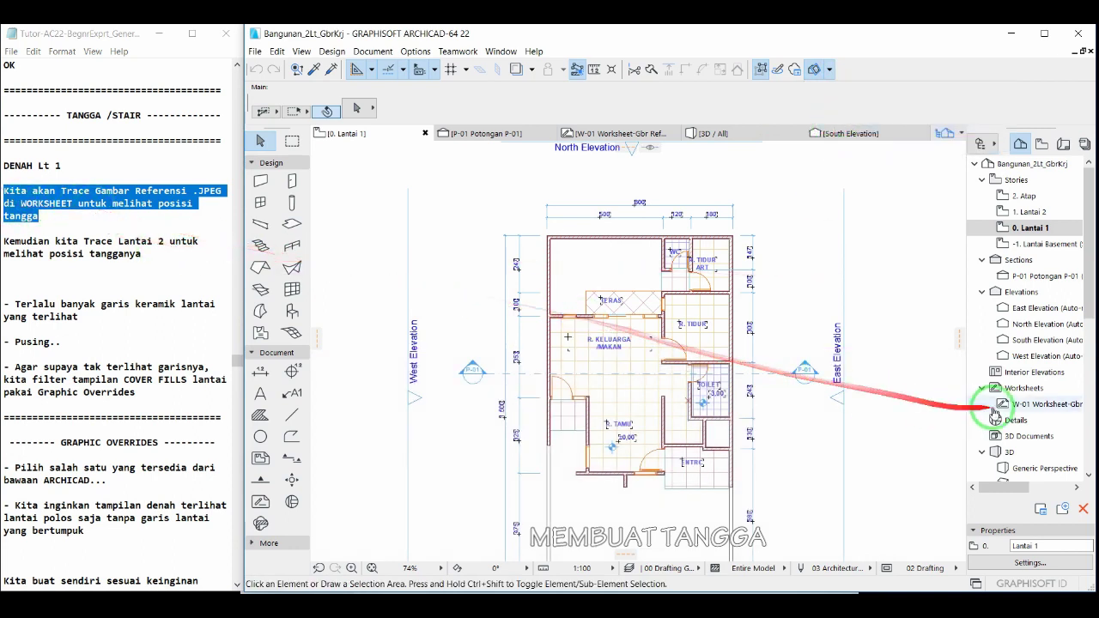
Show worksheet W-01 with the reference image as the trace reference behind the Lantai 1 floor plan.
click(1029, 404)
right_click(1029, 404)
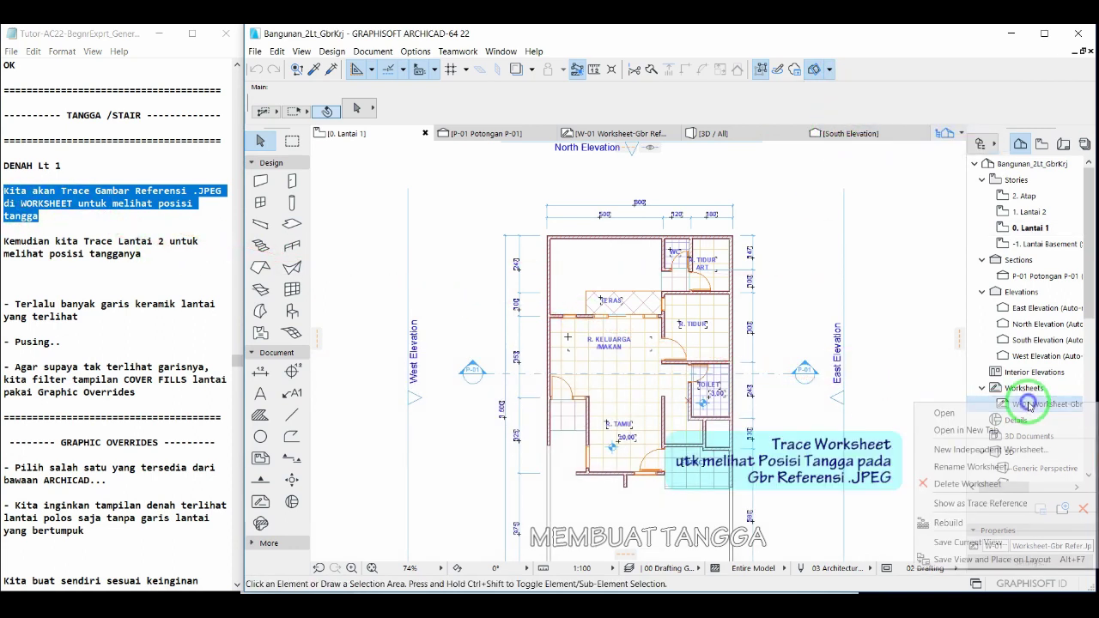
click(969, 505)
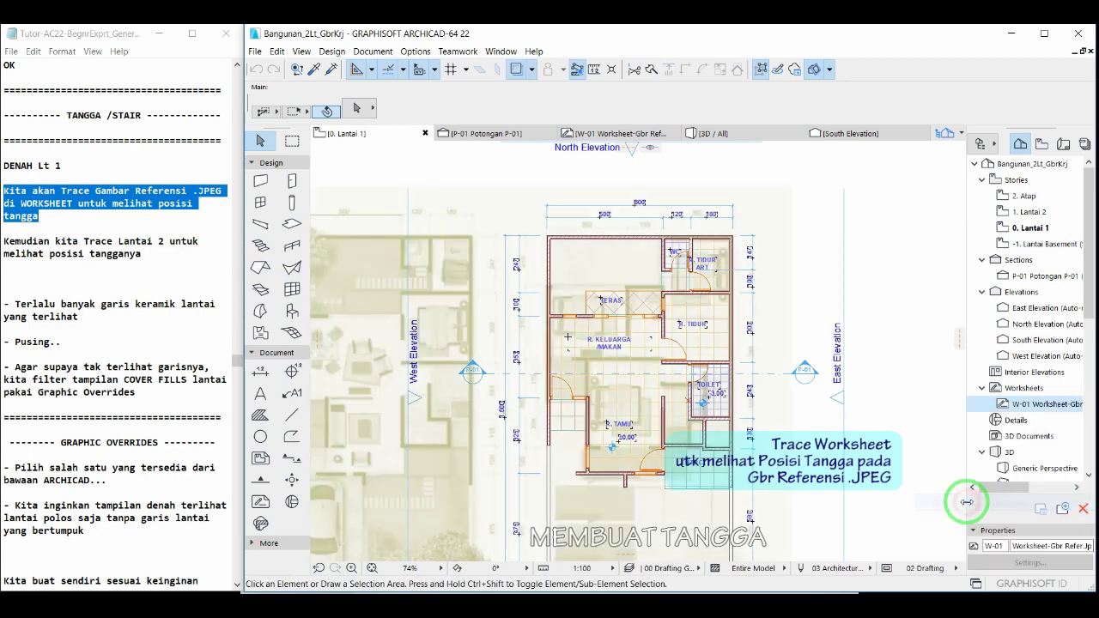
Change the trace reference colour to orange in the Trace & Reference settings and close them.
click(532, 69)
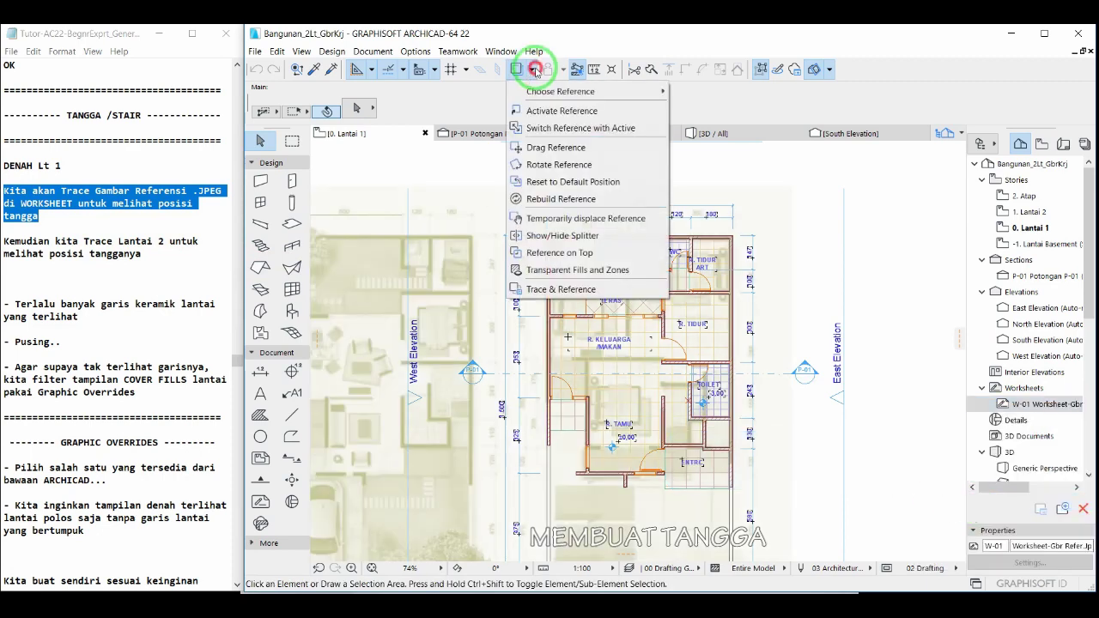
click(516, 289)
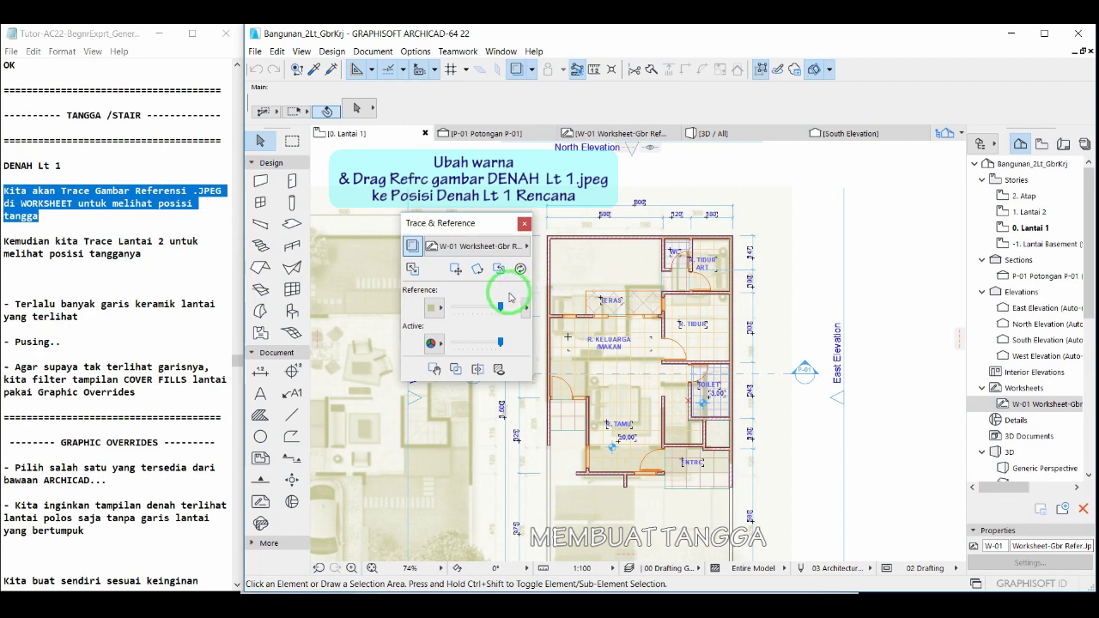
click(439, 308)
click(462, 391)
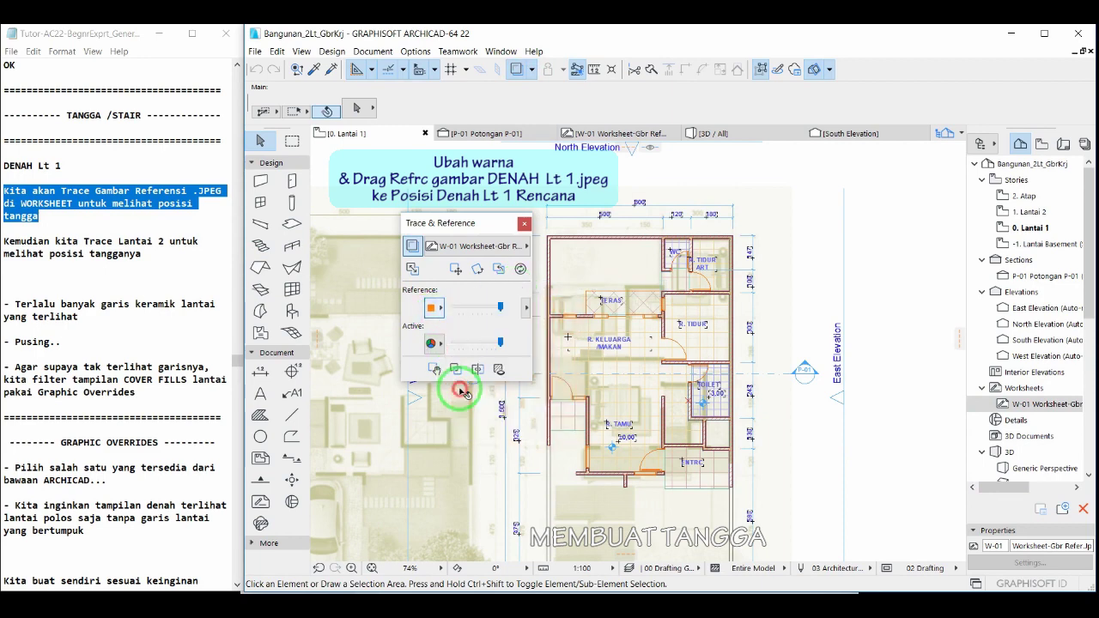
click(524, 223)
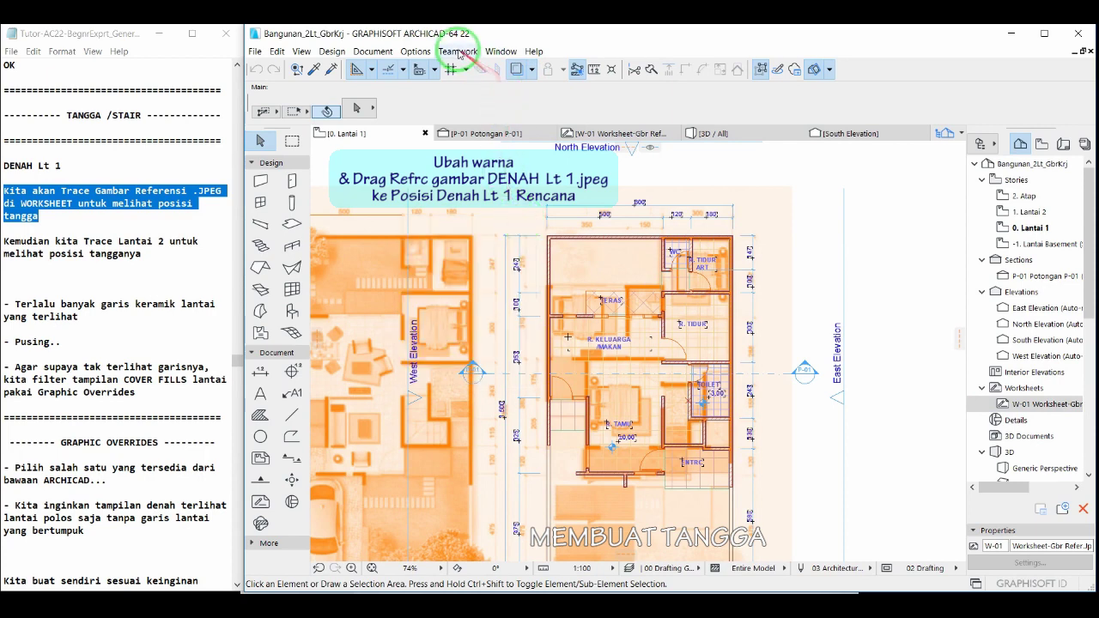
Move the trace reference so the upper-right corner of the DENAH LT 1 image meets the upper-right corner of the modelled house.
click(530, 70)
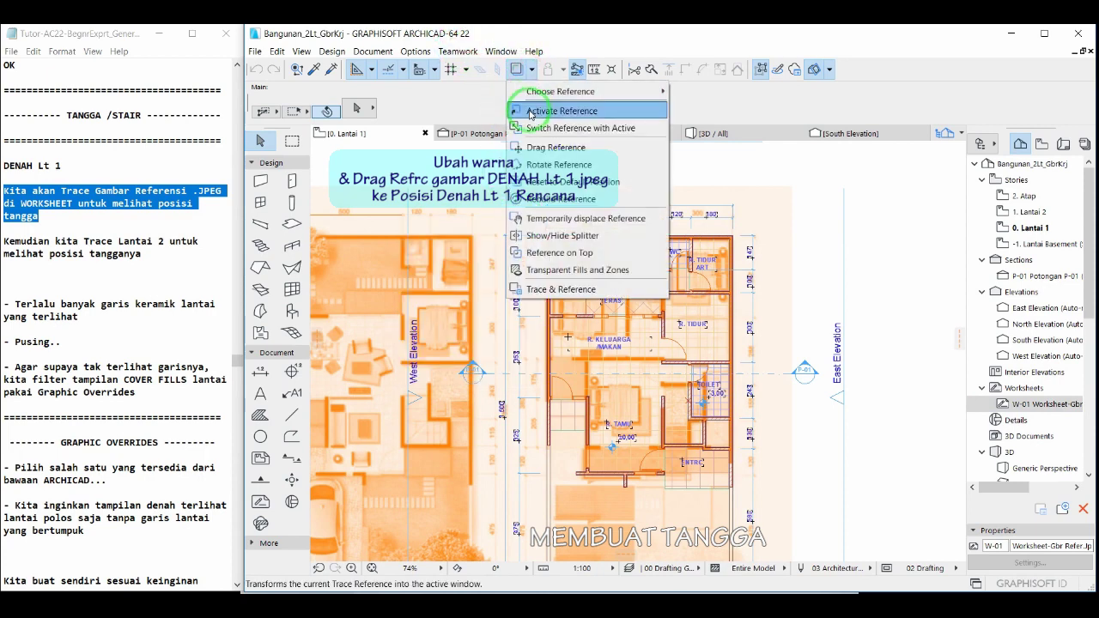
click(543, 144)
click(486, 217)
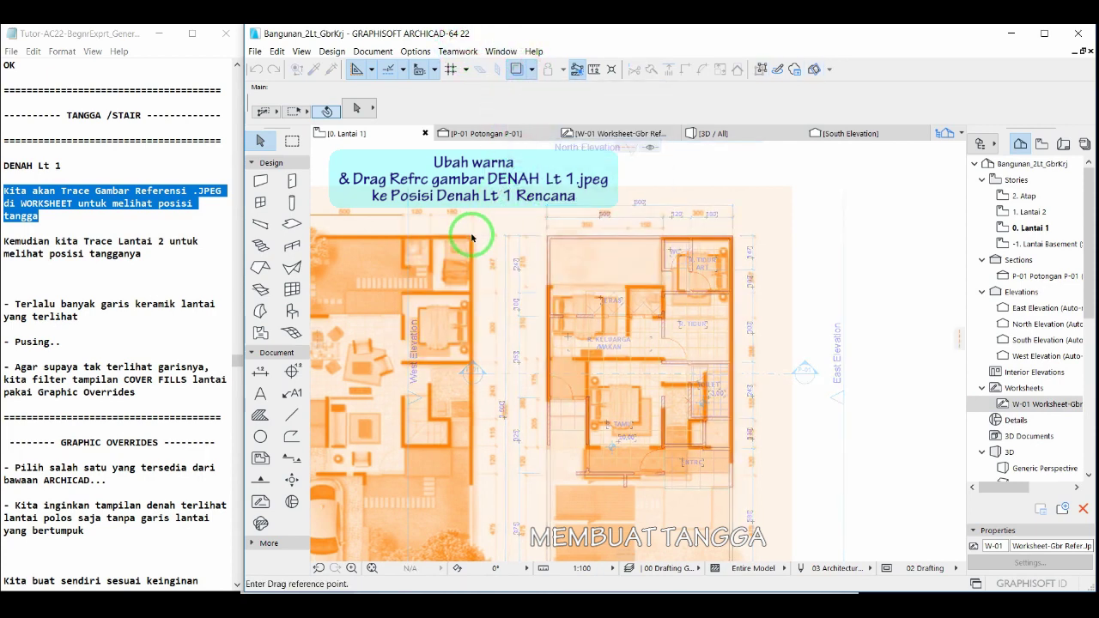
click(471, 237)
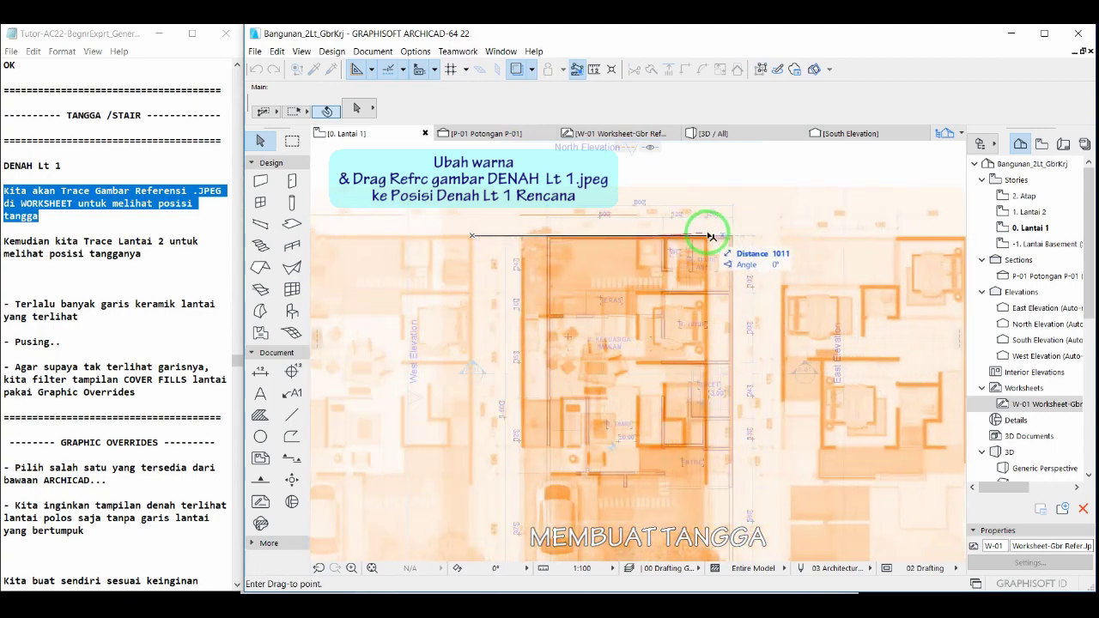
click(732, 238)
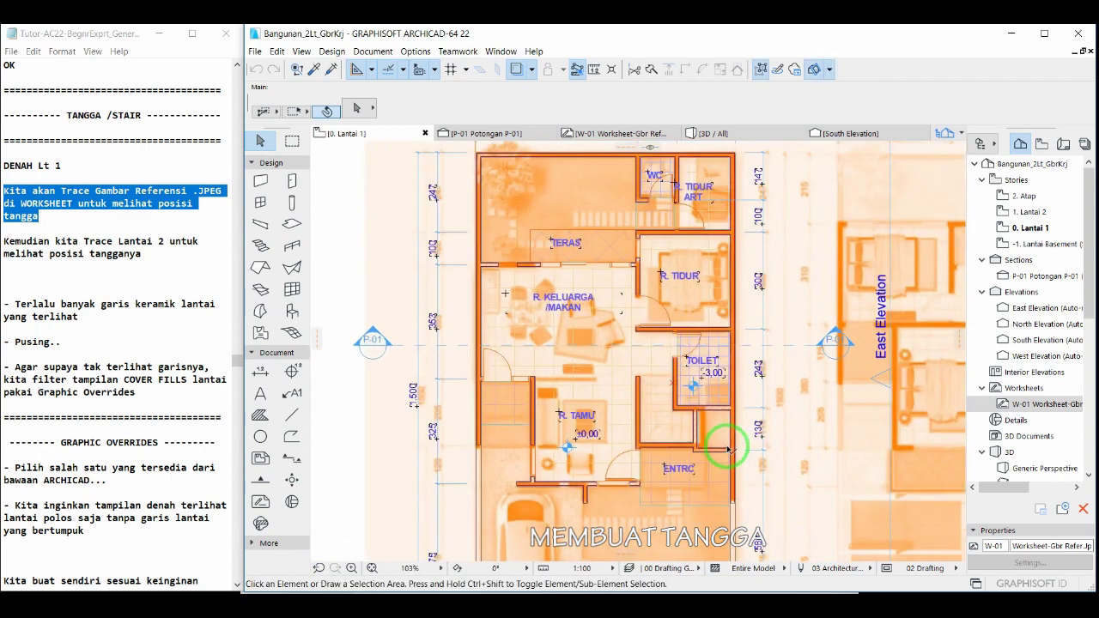
Check the stair area on the aligned image, then show the 1. Lantai 2 story as the trace reference on Lantai 1.
scroll(729, 447, up, 4)
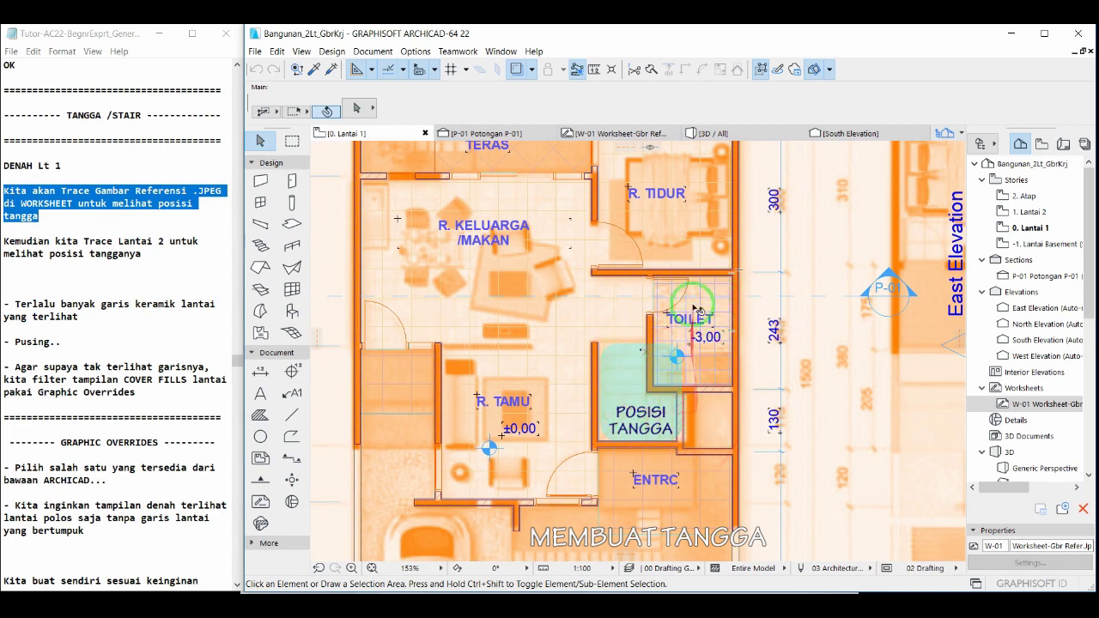
scroll(577, 338, down, 5)
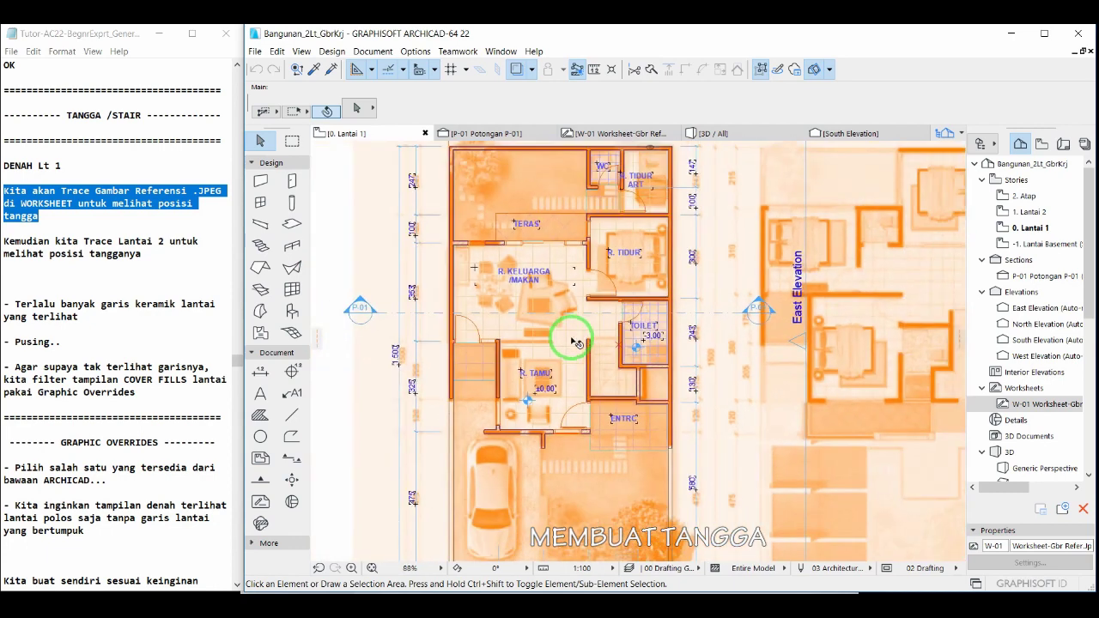
middle_drag(574, 344, 518, 346)
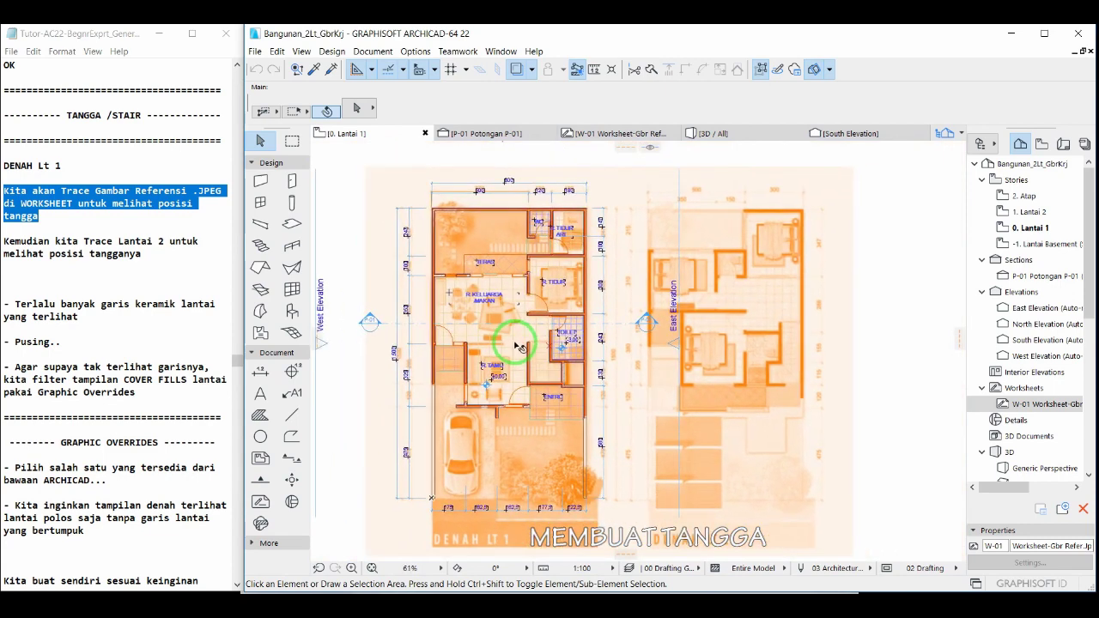
drag(3, 242, 197, 247)
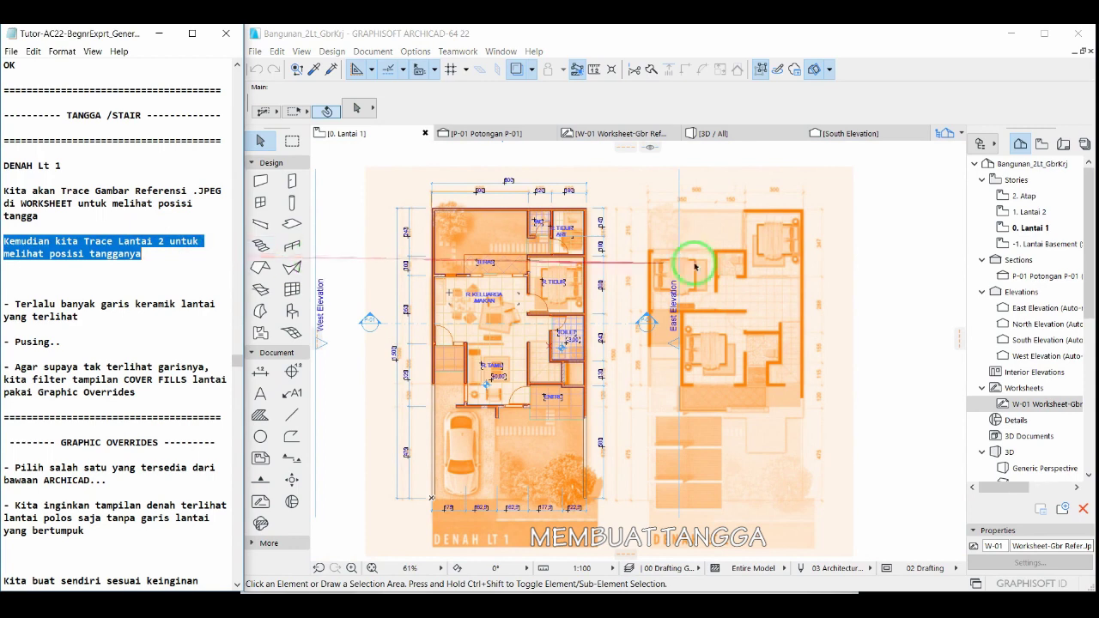
click(1035, 216)
click(1034, 216)
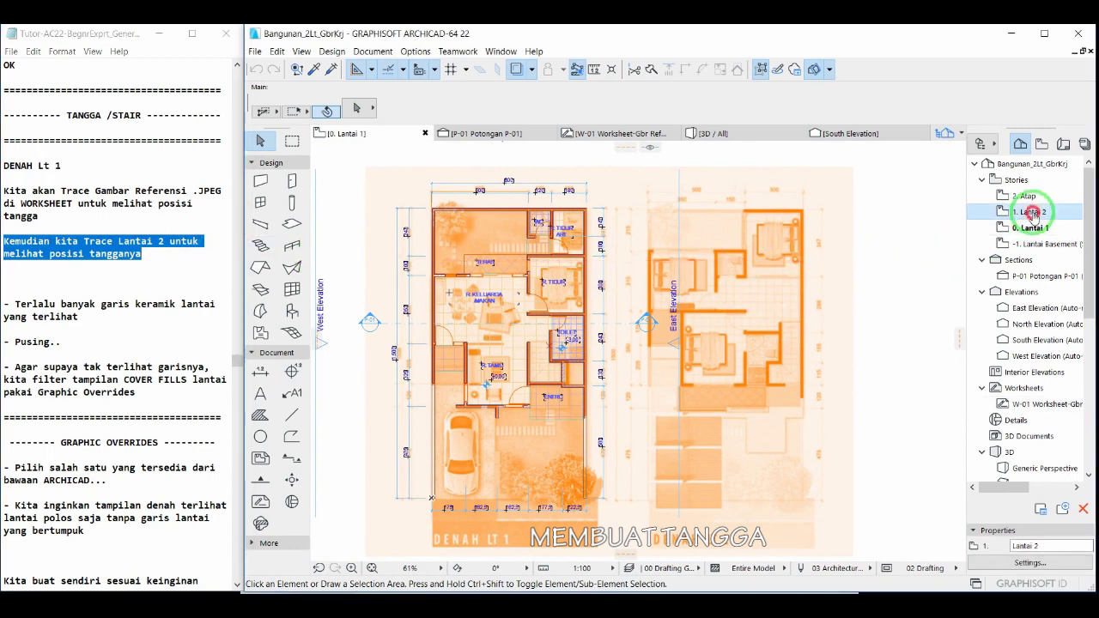
right_click(1034, 216)
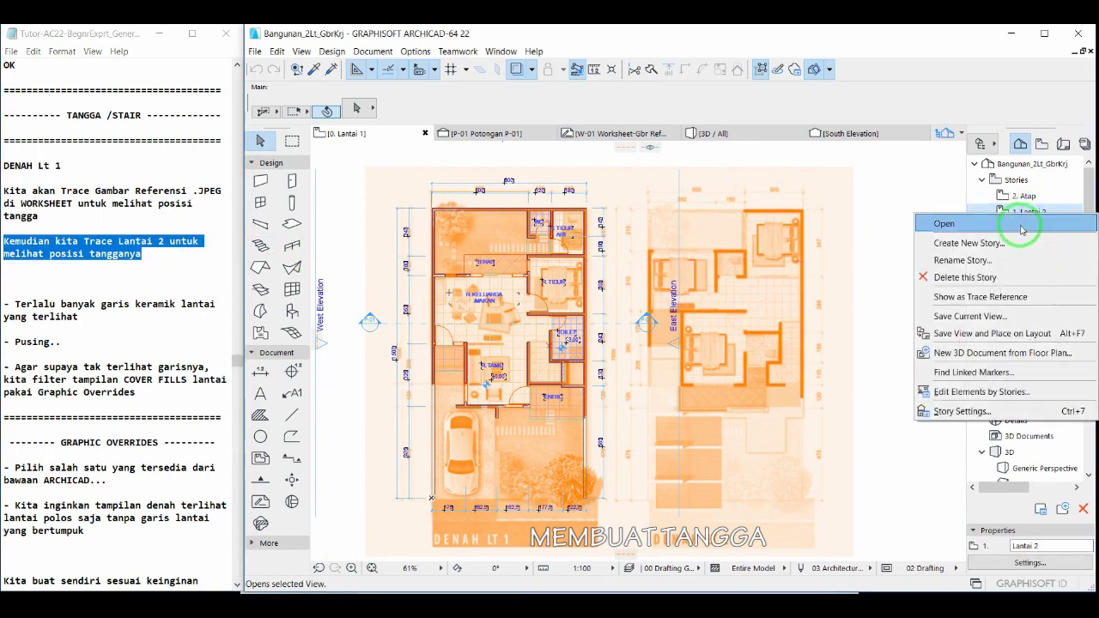
click(984, 297)
scroll(519, 324, up, 3)
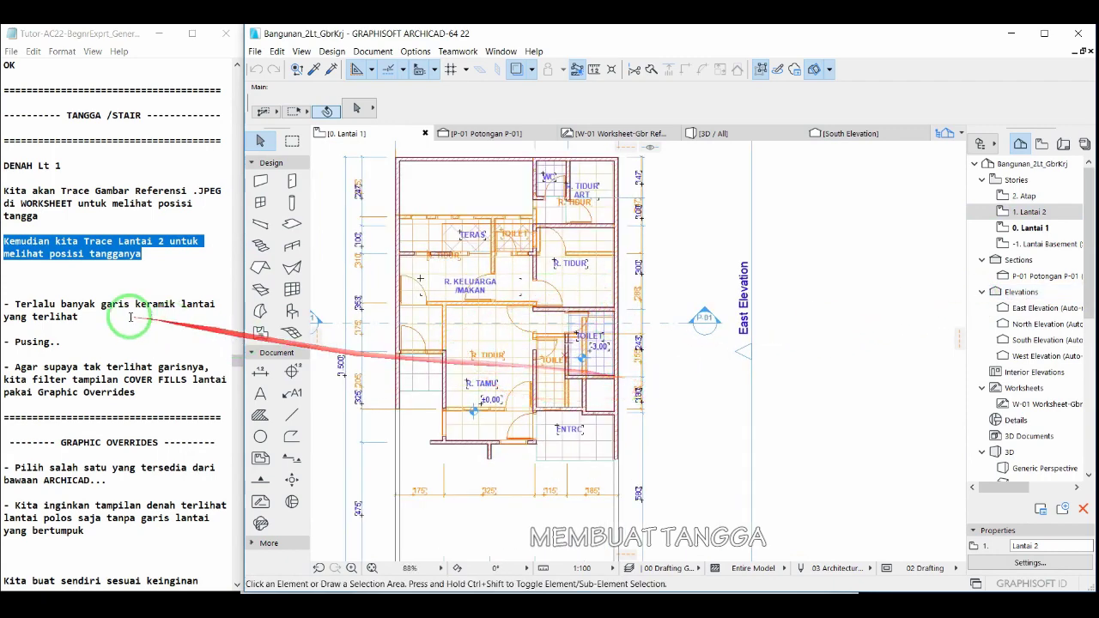
Read through the notes on the excess floor tile lines, filtering cover fills, and choosing one of the built-in Graphic Overrides.
drag(7, 304, 210, 313)
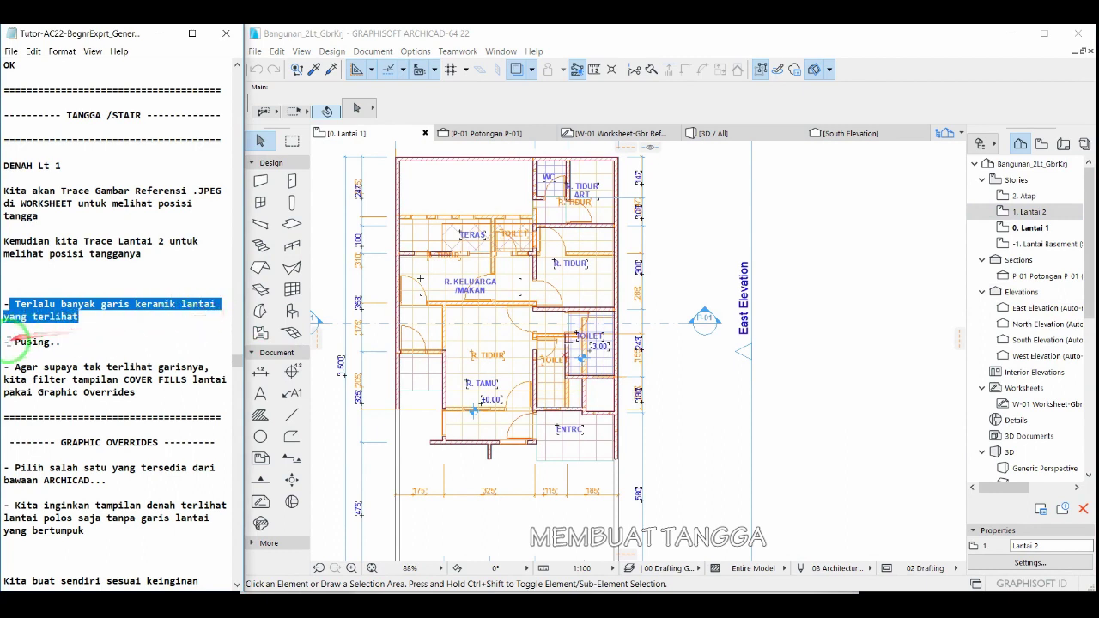
drag(5, 342, 72, 342)
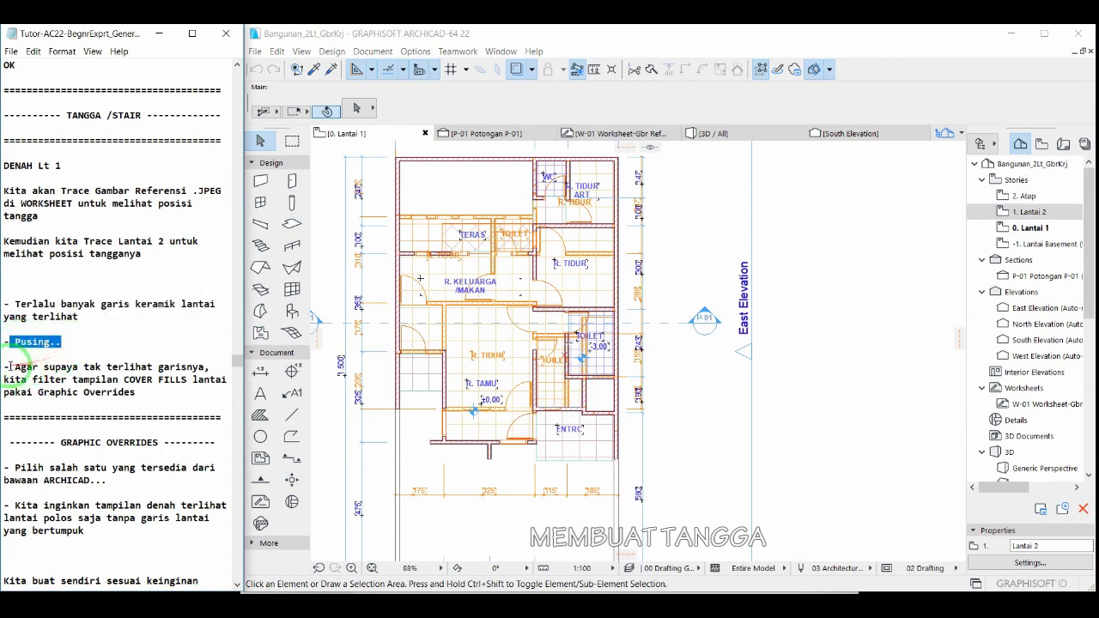
drag(6, 367, 225, 388)
scroll(176, 389, down, 8)
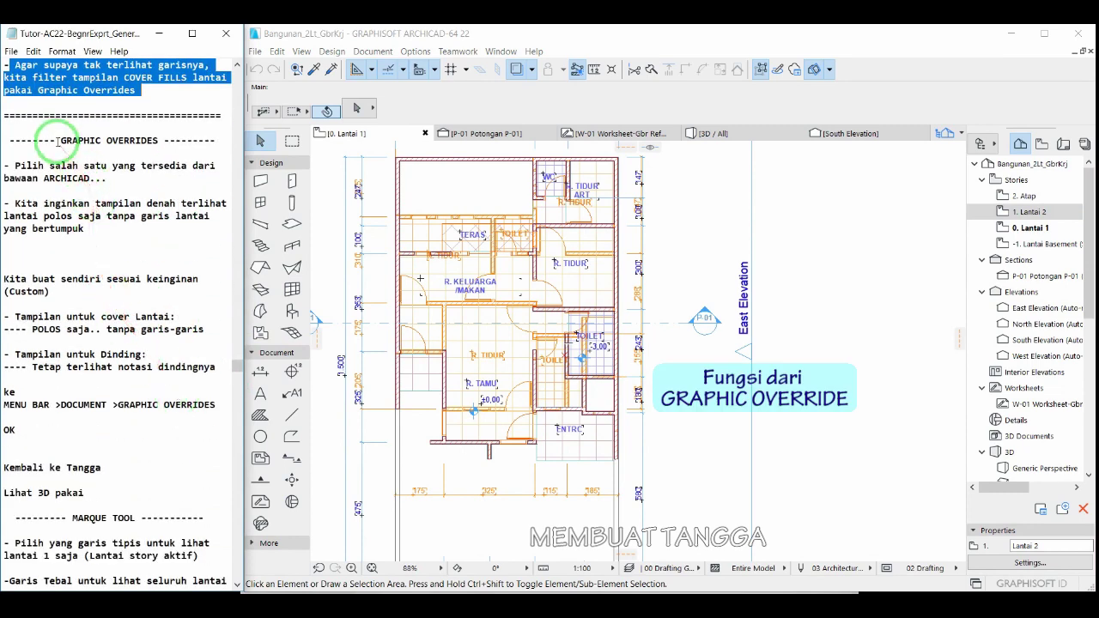
drag(58, 140, 161, 141)
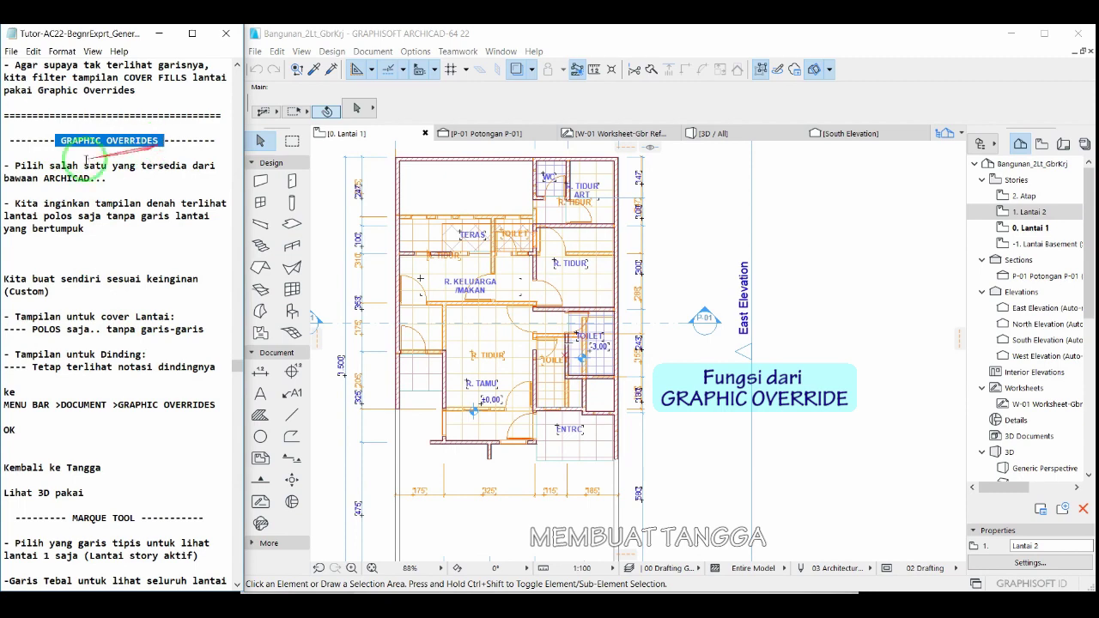
drag(5, 166, 206, 178)
Set the Lantai 1 floor plan's graphic override combination to No Overrides in ARCHICAD.
click(360, 51)
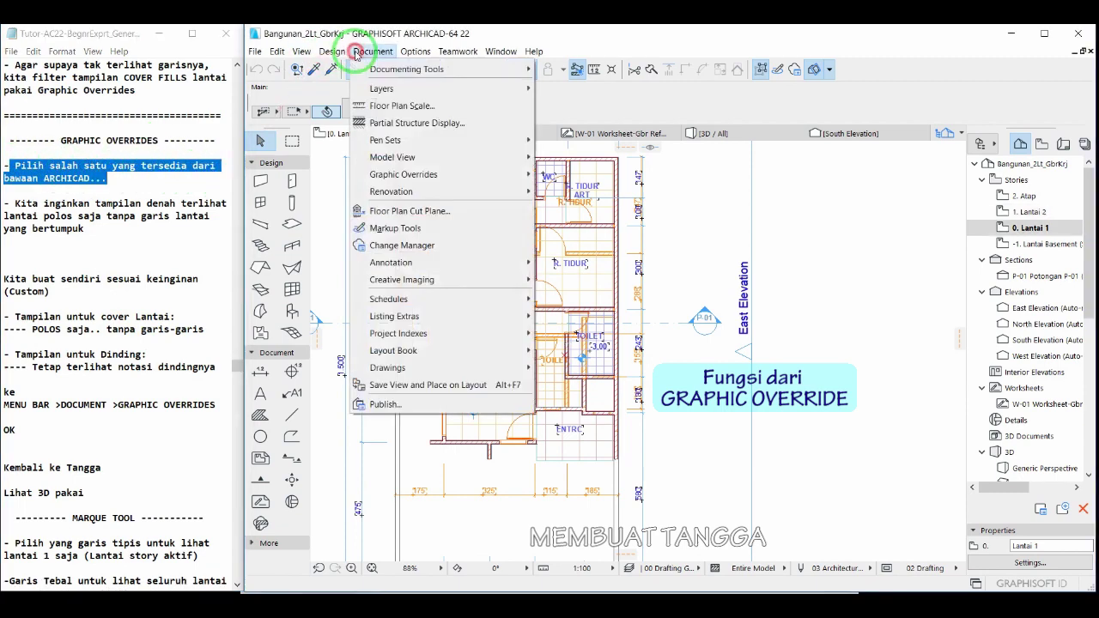
mouse_move(379, 177)
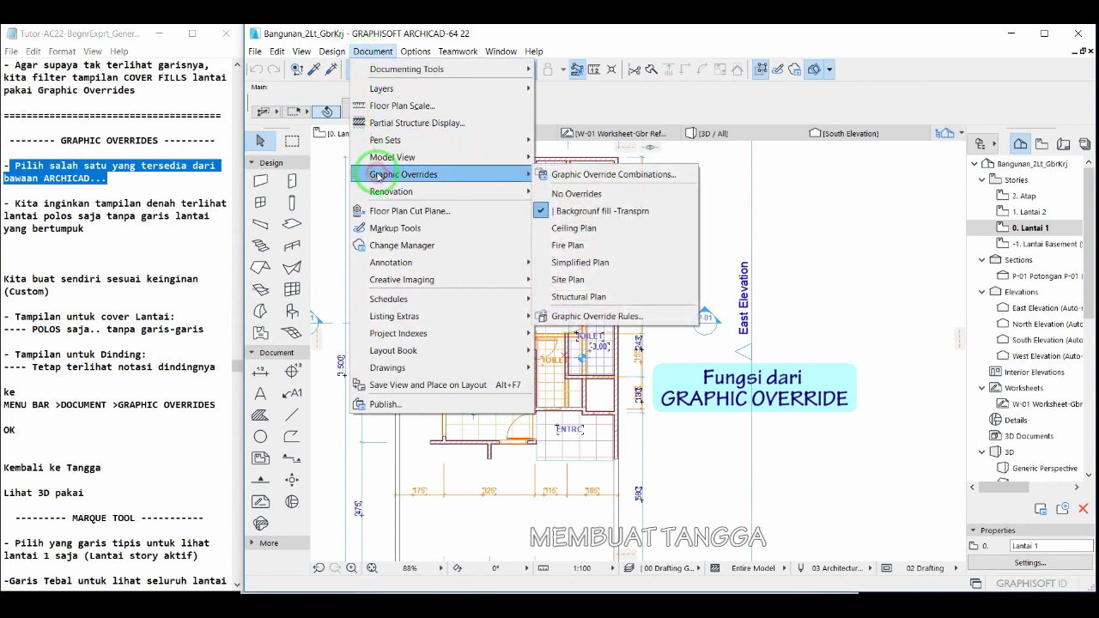
click(584, 194)
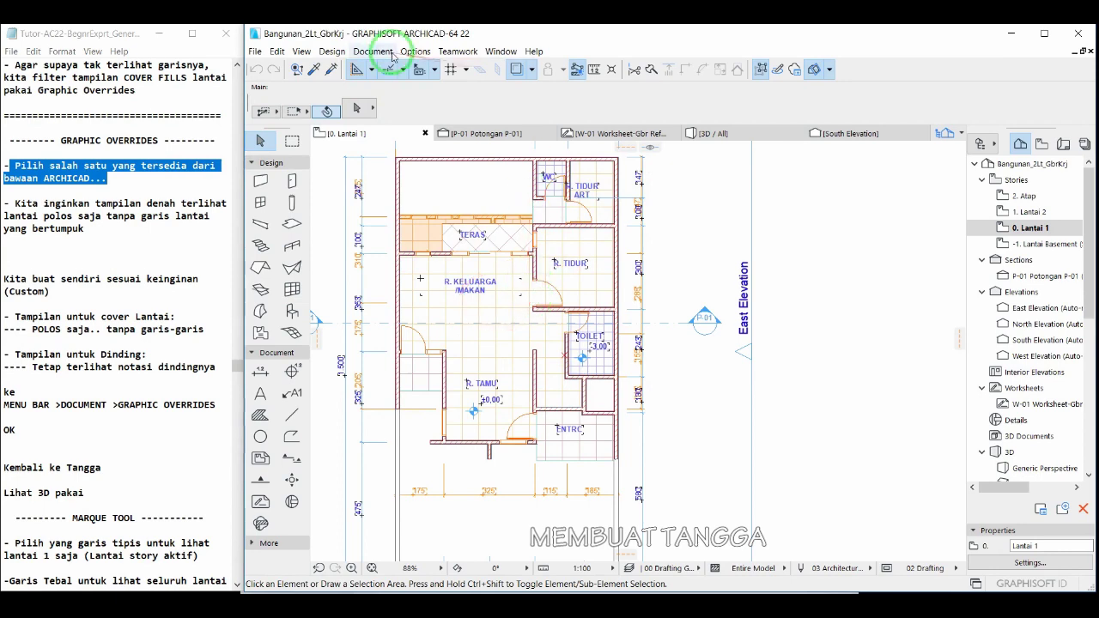
Try the Ceiling Plan and Simplified Plan graphic override combinations on the Lantai 1 floor plan.
click(373, 52)
mouse_move(383, 178)
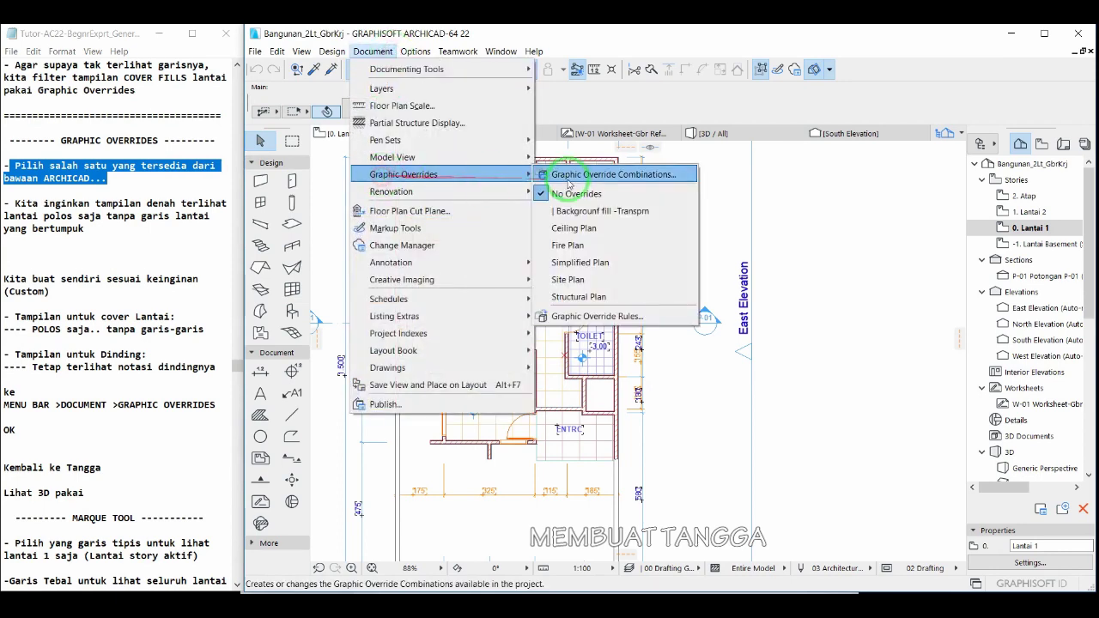
click(560, 227)
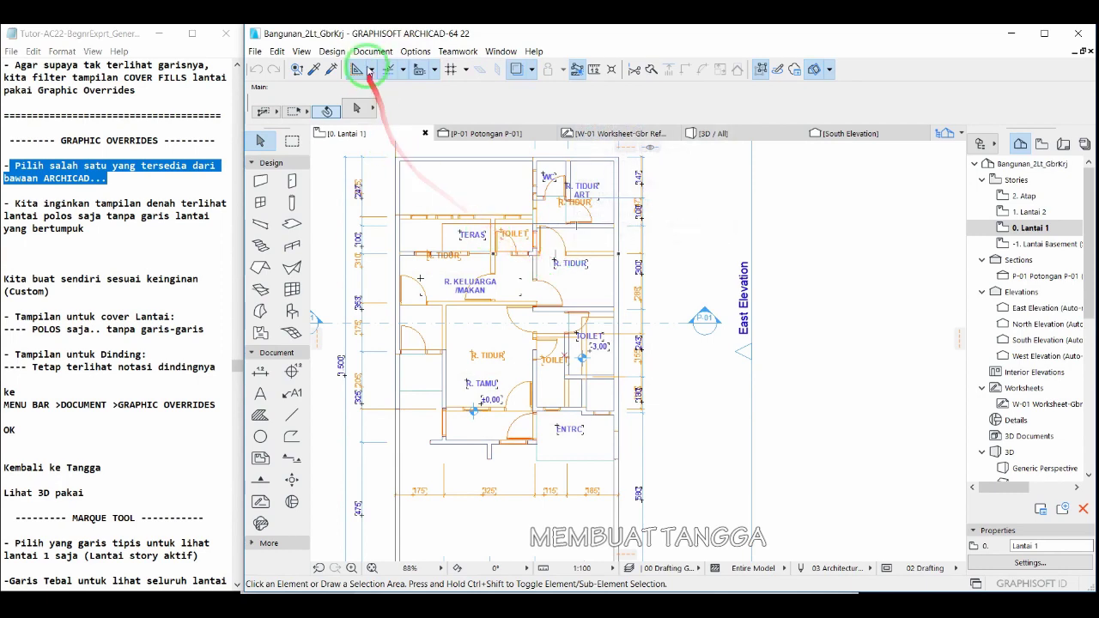
click(371, 51)
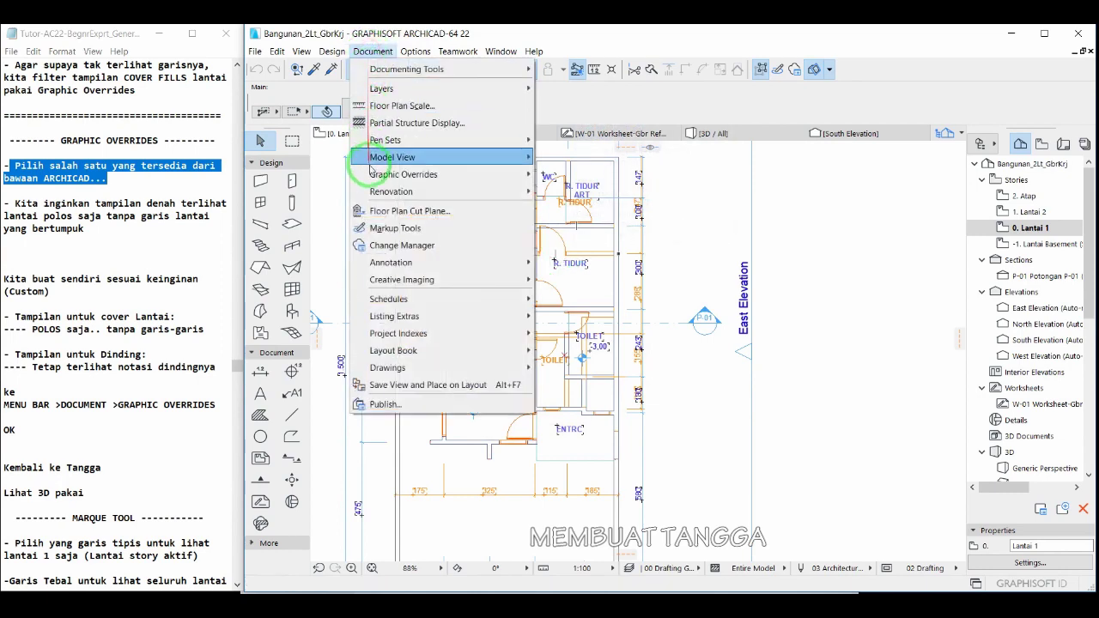
mouse_move(369, 173)
click(569, 262)
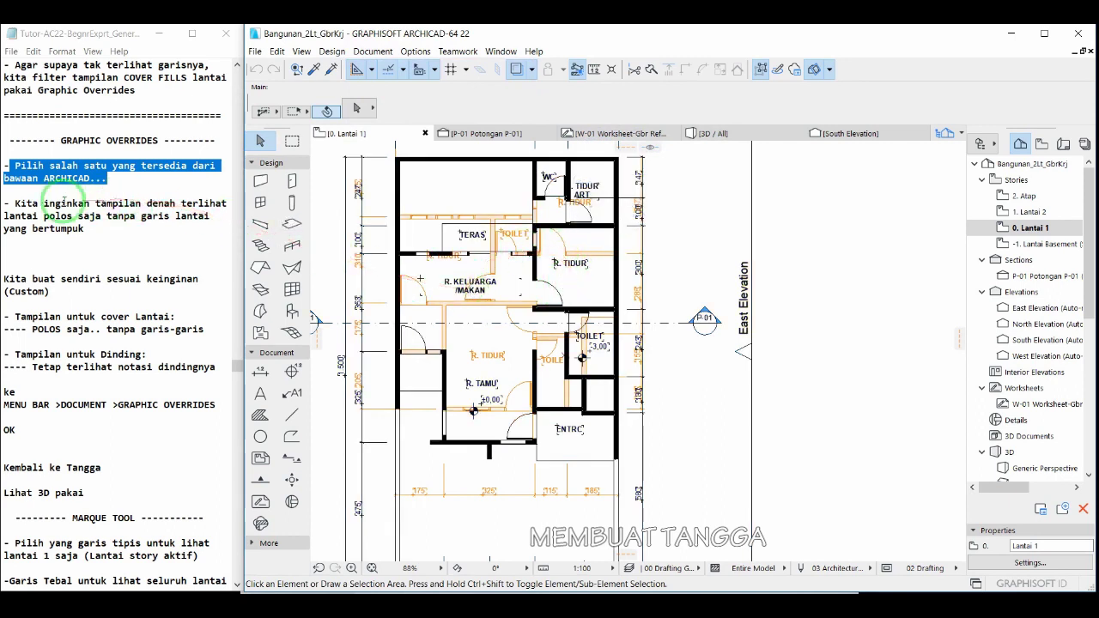
In the Notepad notes, add the line "- Tidak ada Graphic Overrides yang sesuai dengan keinginan" below the note about the plain floor display.
drag(14, 203, 207, 217)
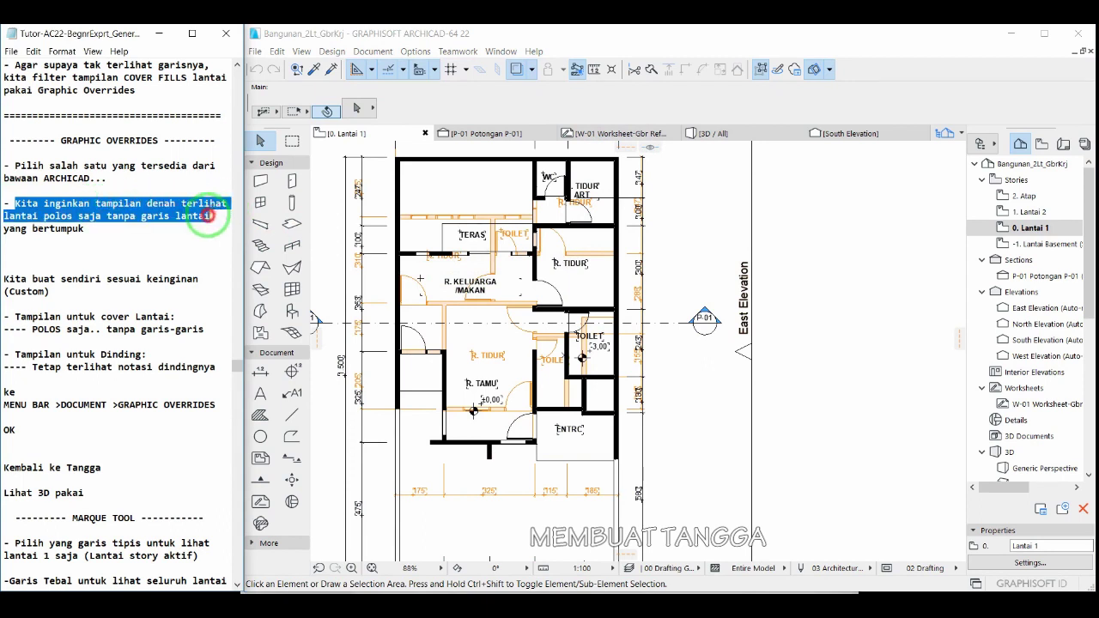
drag(5, 231, 97, 231)
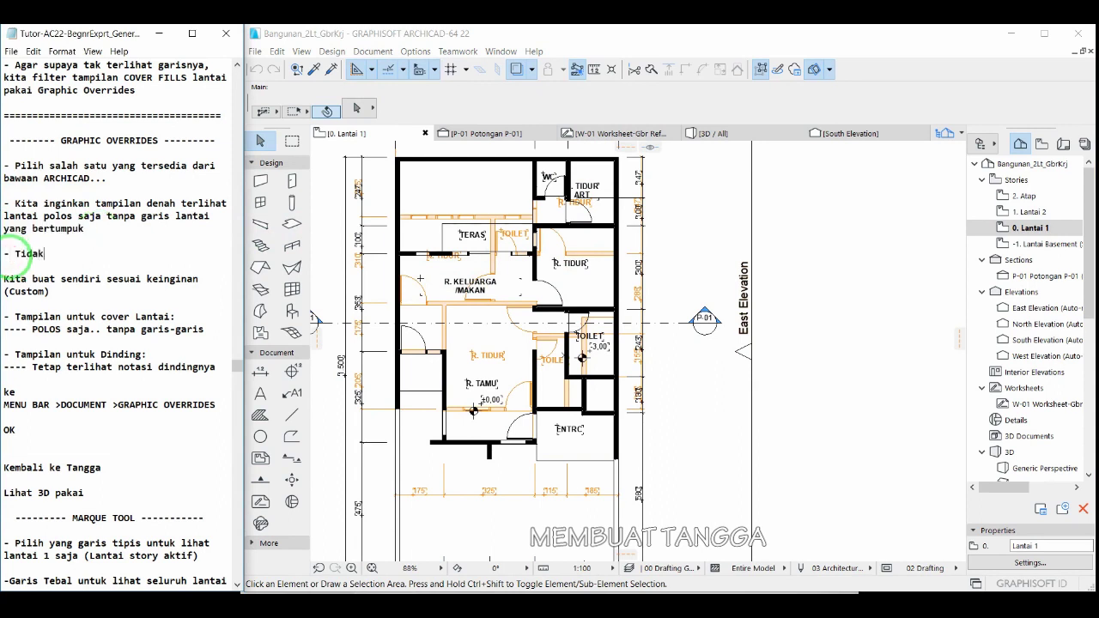
text(ada Graphic Overrides yang sesuai dengan keinginan)
drag(5, 253, 141, 273)
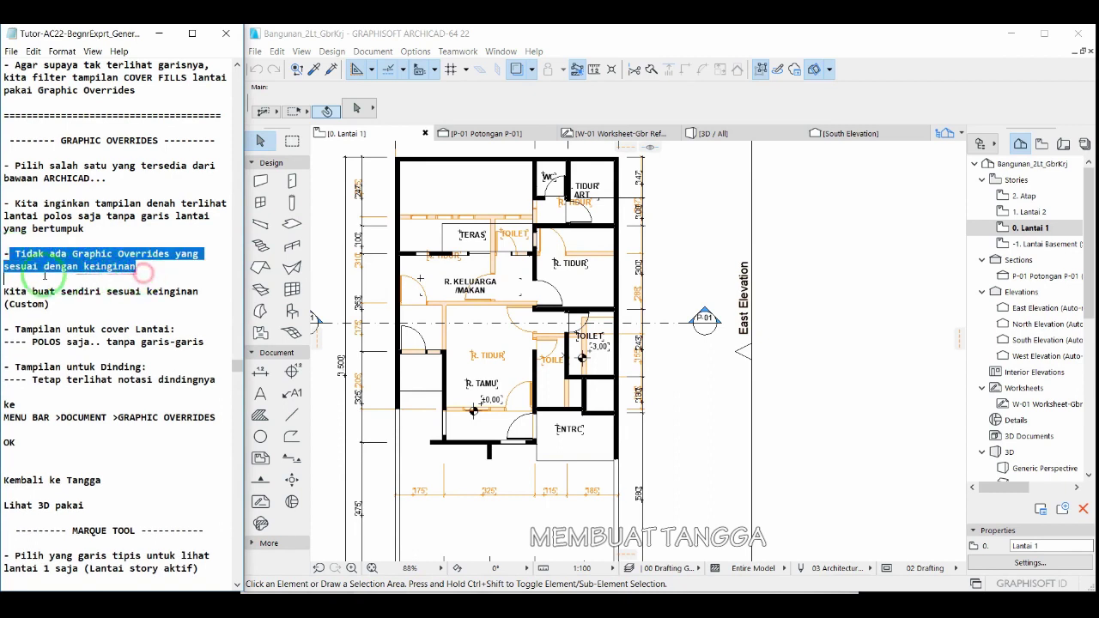
Read through the notes on making a custom override, covering the floor cover display, the wall notation and where Graphic Overrides is found.
drag(4, 292, 206, 306)
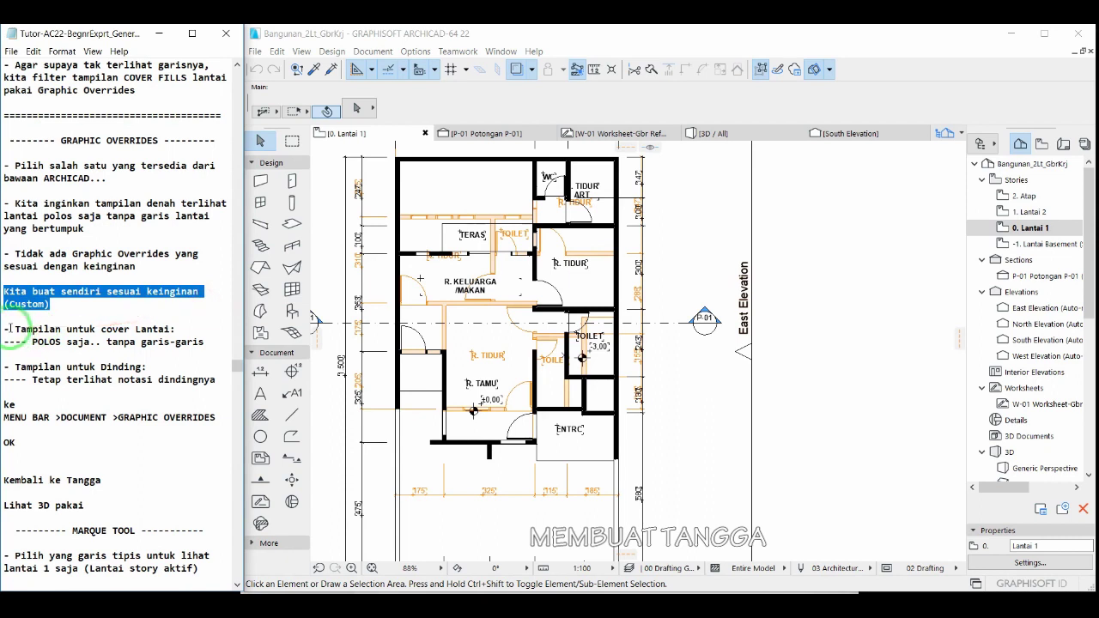
drag(5, 329, 184, 328)
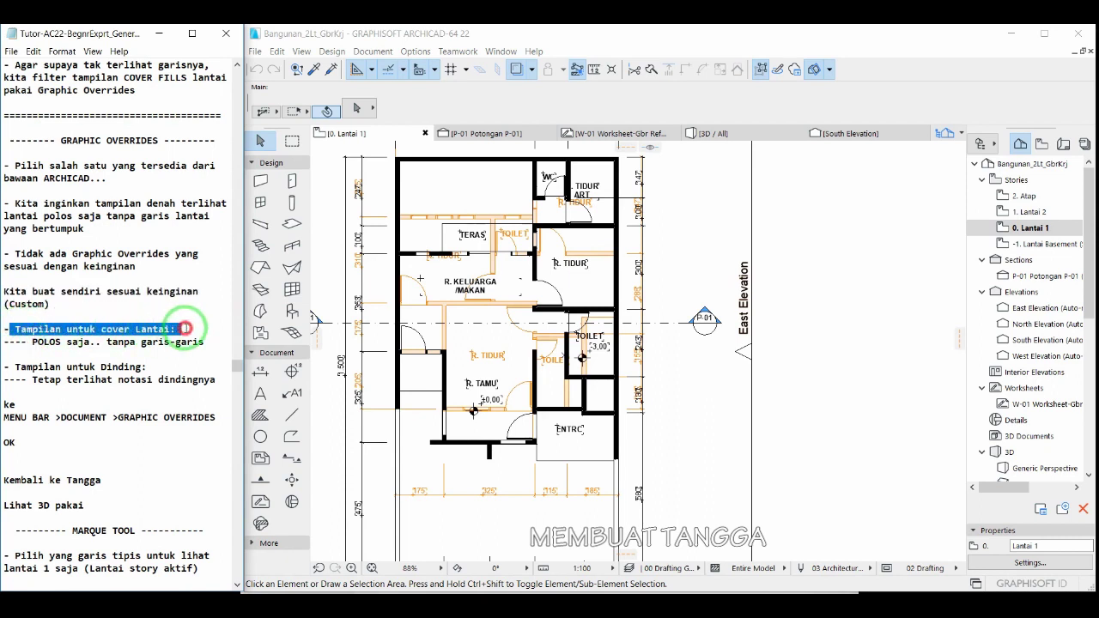
scroll(185, 329, down, 4)
scroll(185, 329, down, 2)
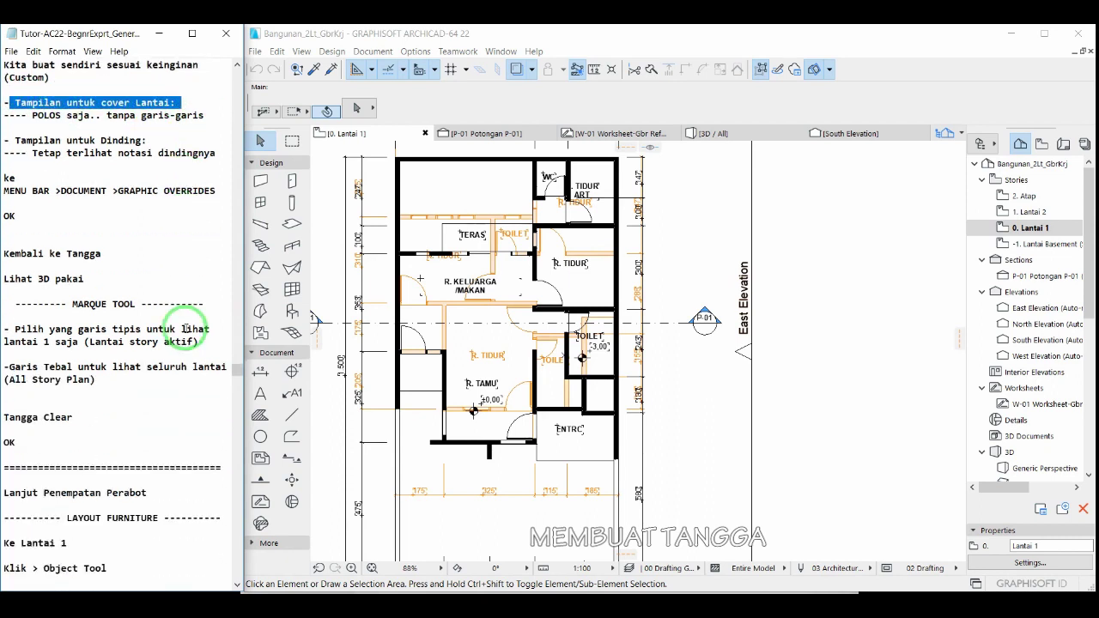
click(30, 116)
drag(30, 116, 215, 115)
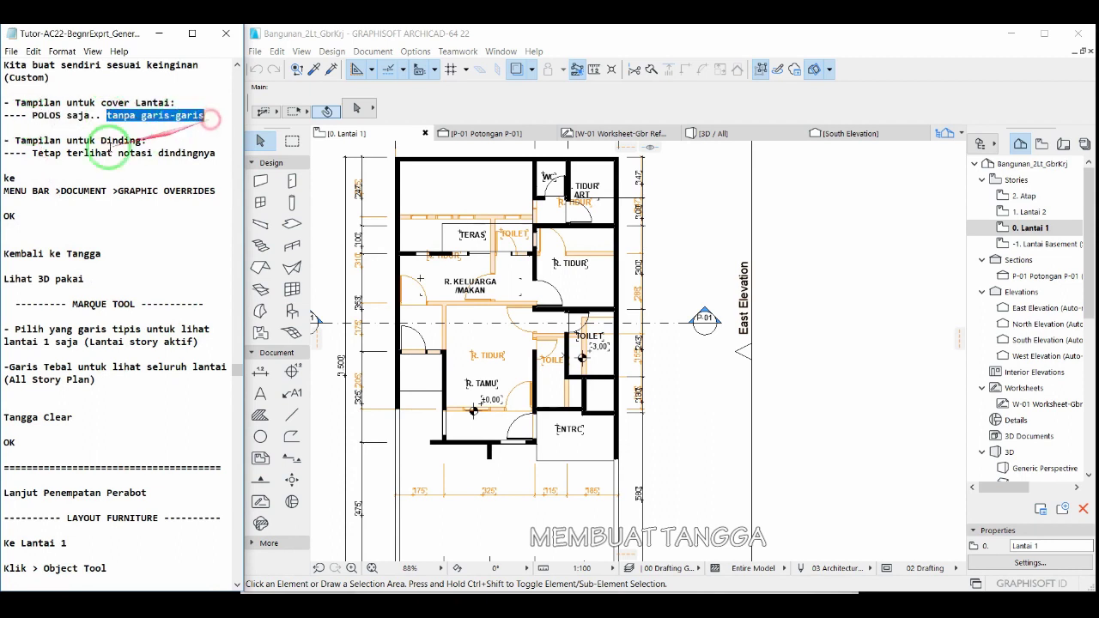
drag(14, 140, 152, 140)
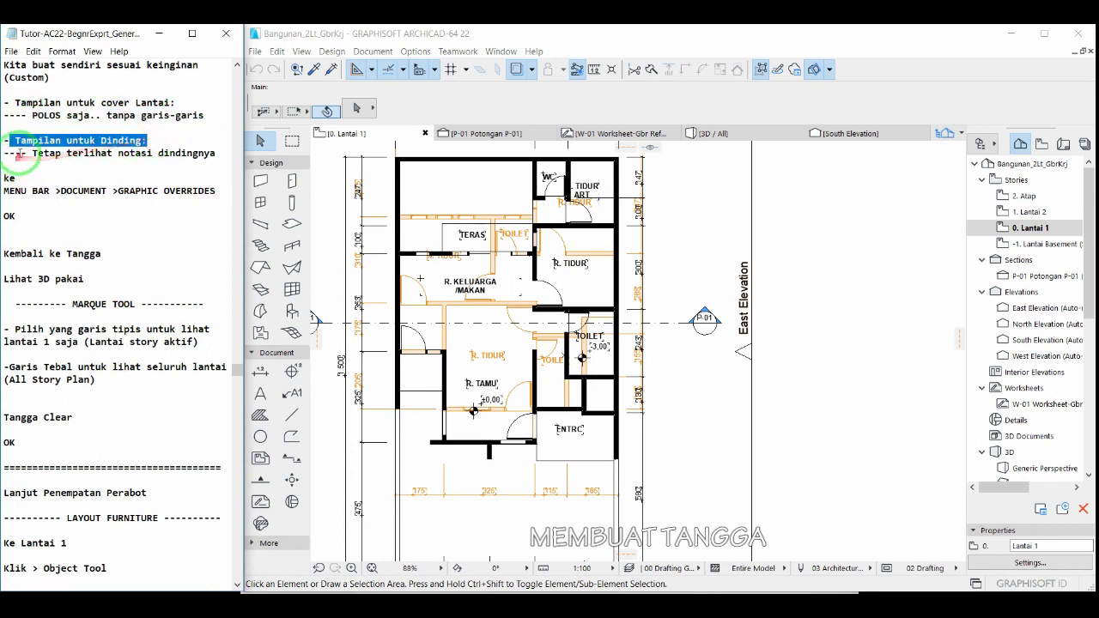
drag(22, 153, 199, 153)
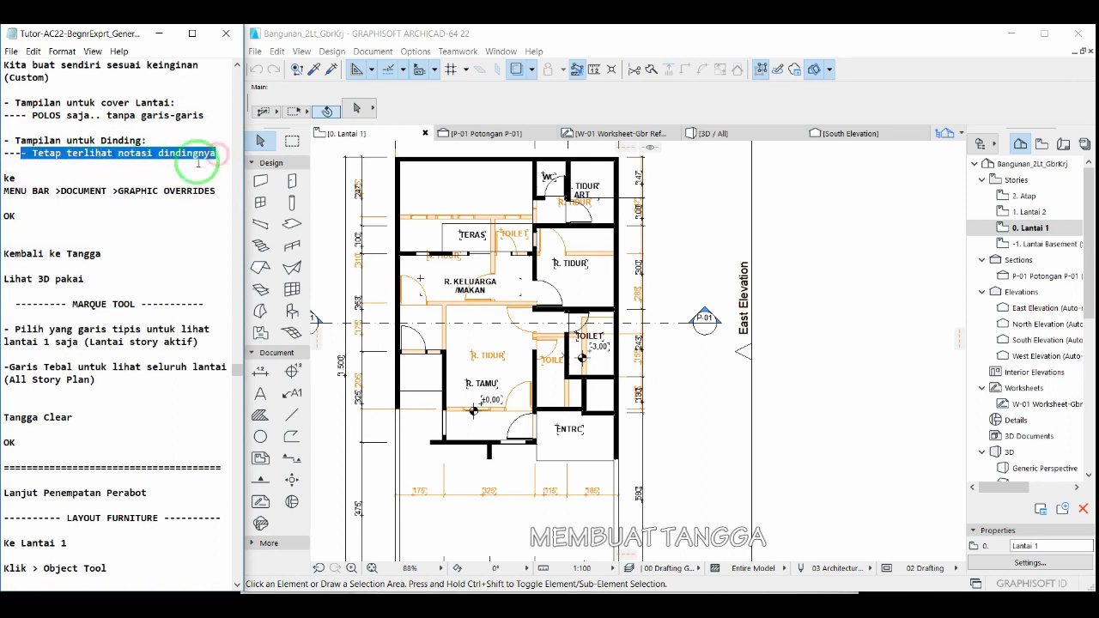
drag(5, 178, 214, 192)
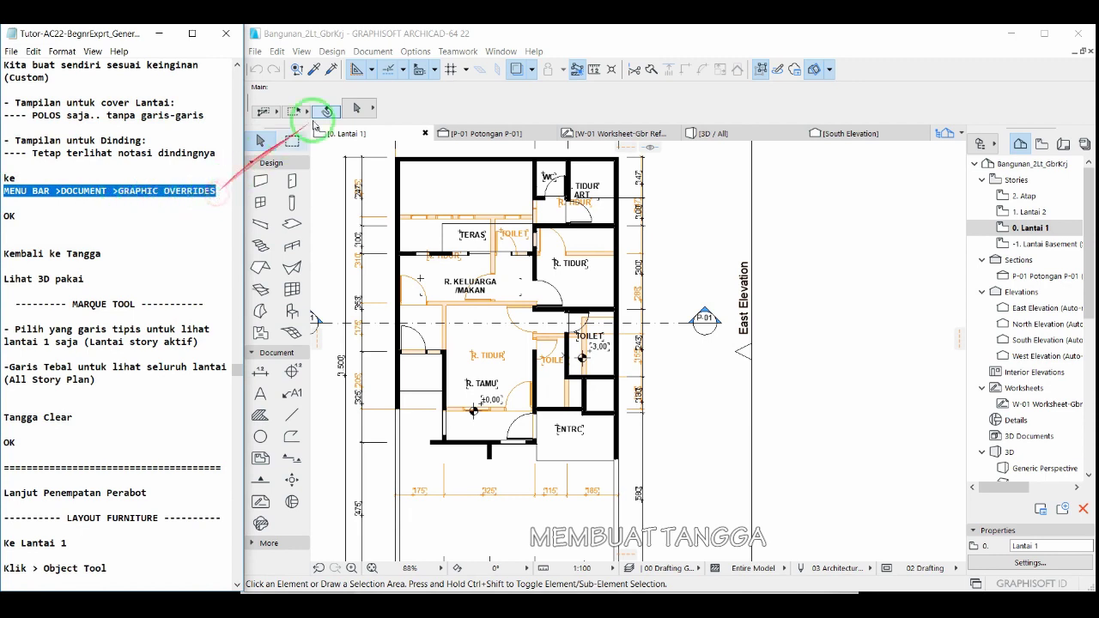
In ARCHICAD, create a new graphic override combination named "| Display Cover Fills-Polos", checking the name against the floor and wall display notes.
click(371, 52)
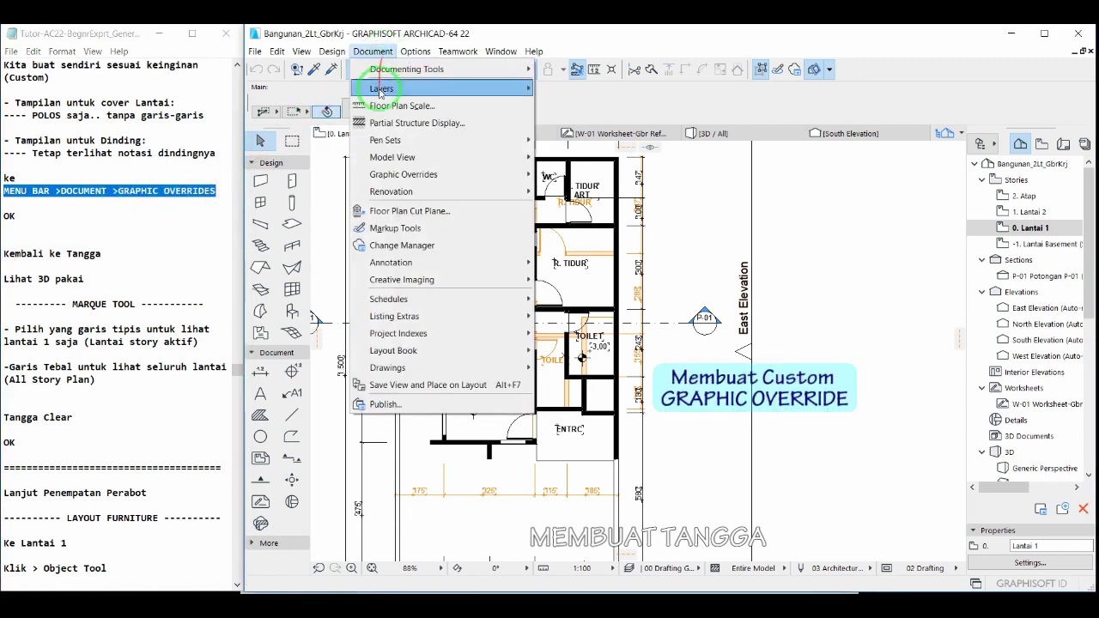
click(376, 176)
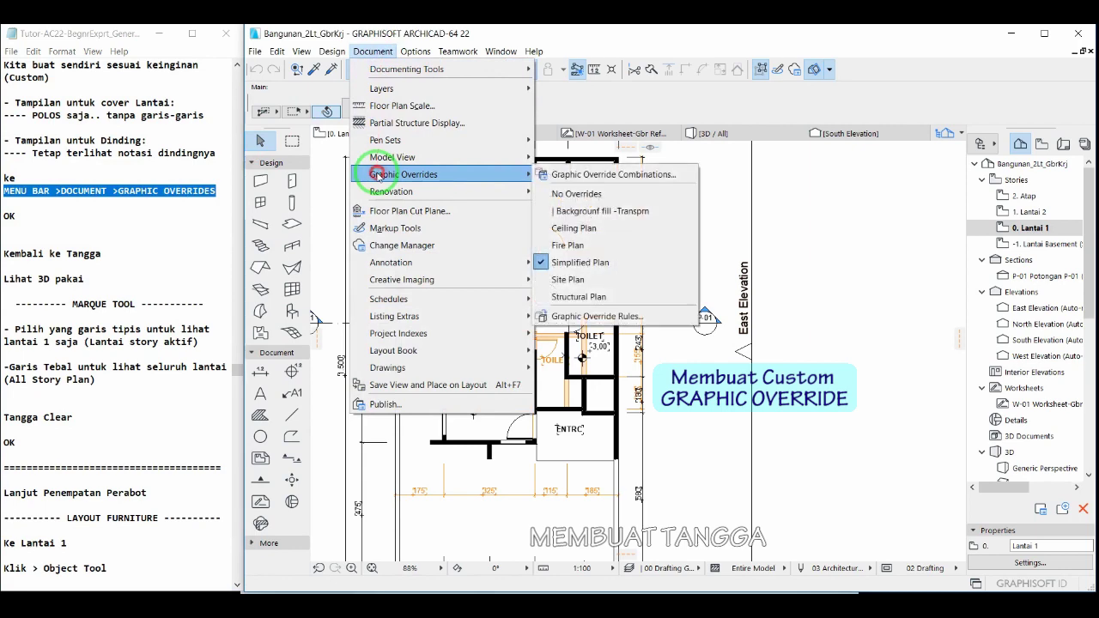
click(569, 176)
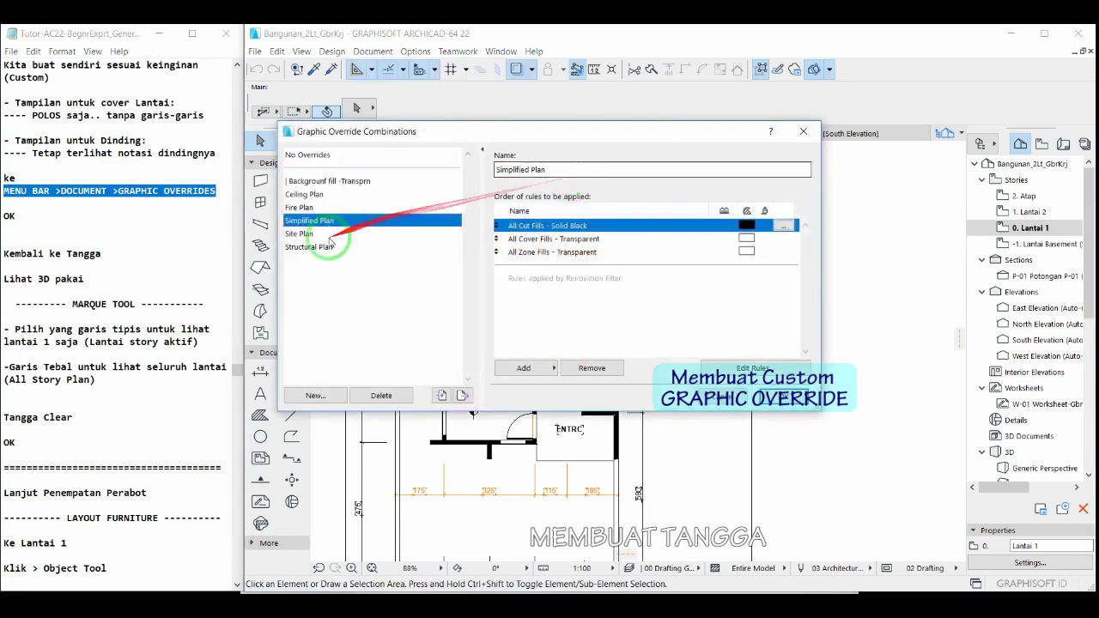
click(314, 395)
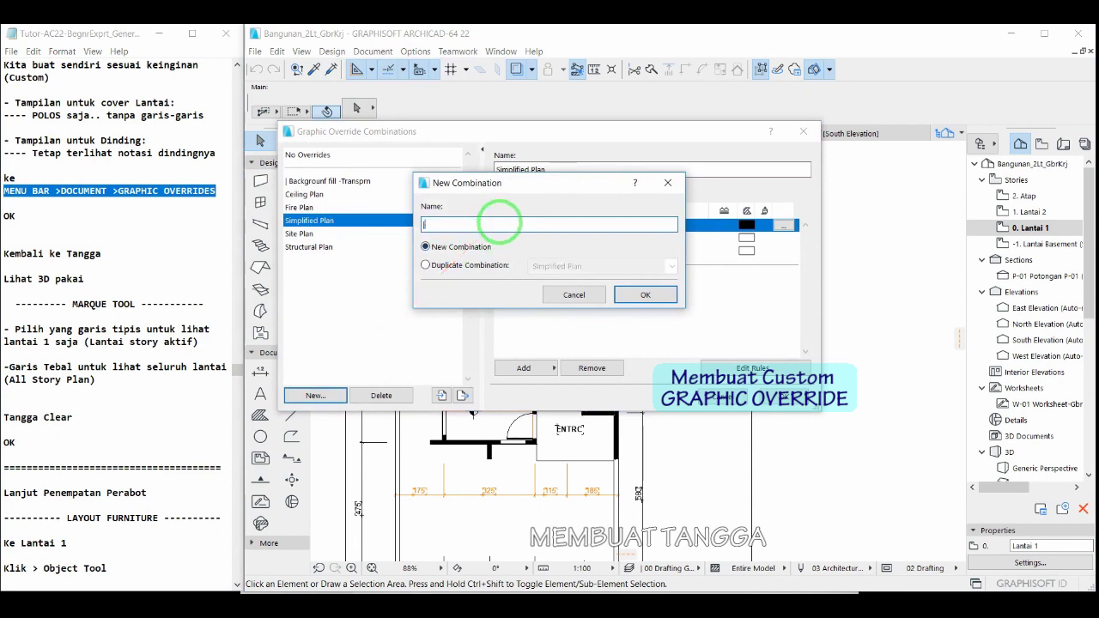
text(Display Cover Fills-Polos)
drag(423, 224, 518, 225)
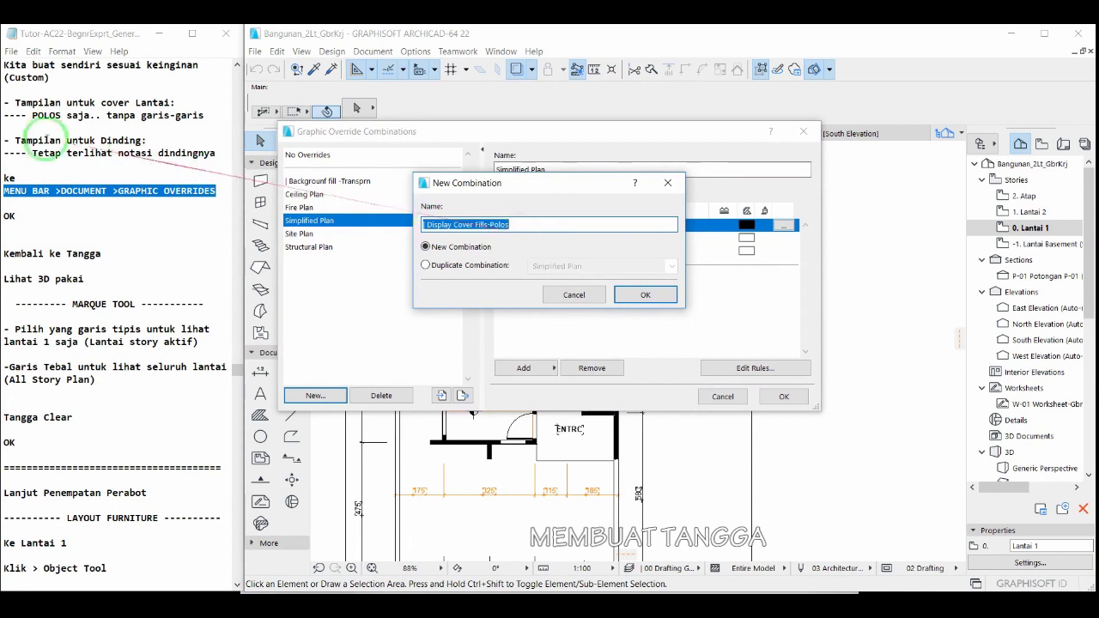
click(26, 119)
drag(25, 119, 207, 121)
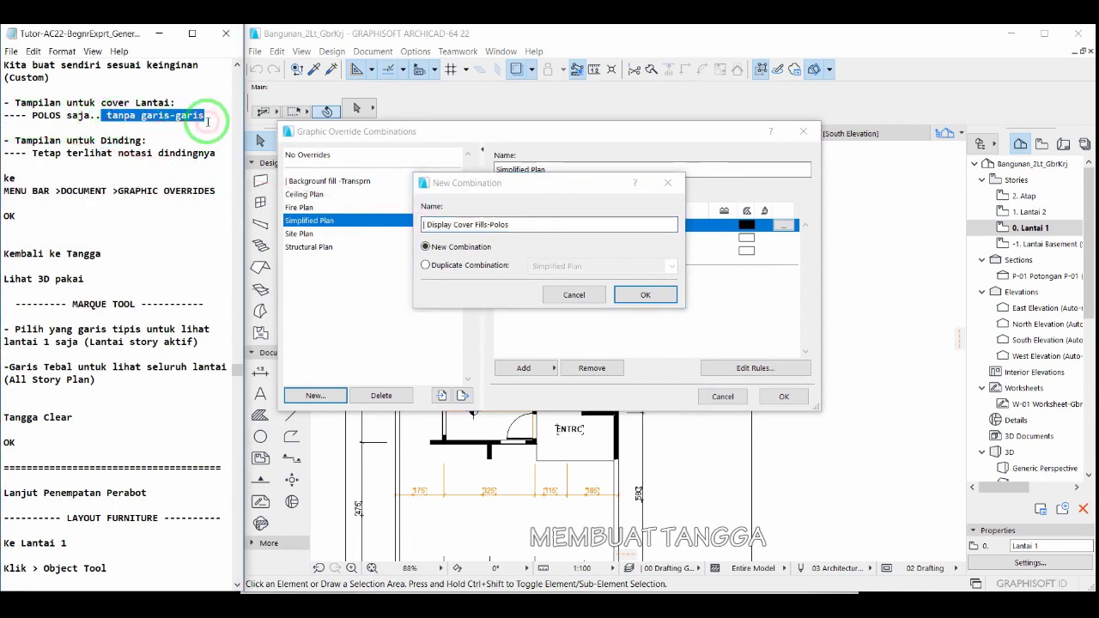
drag(12, 140, 162, 140)
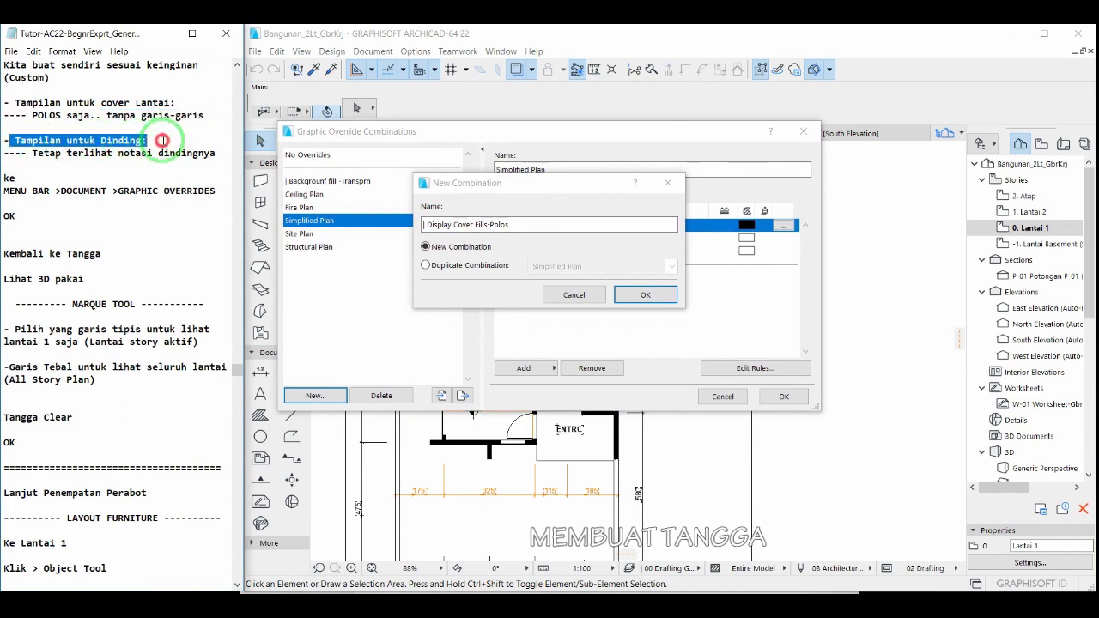
drag(21, 153, 202, 152)
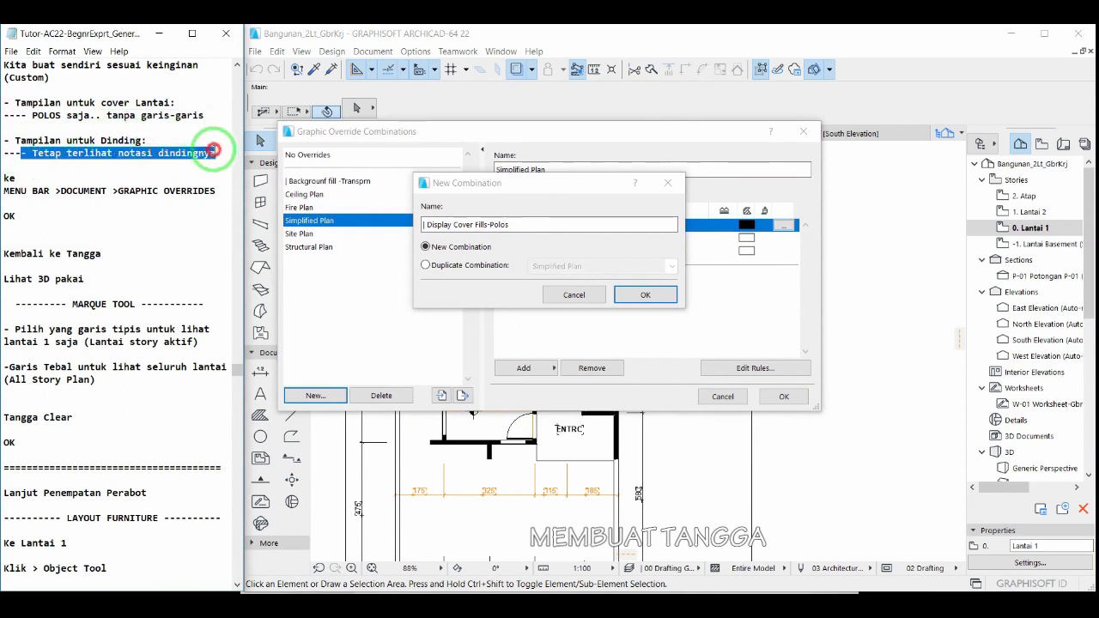
click(512, 225)
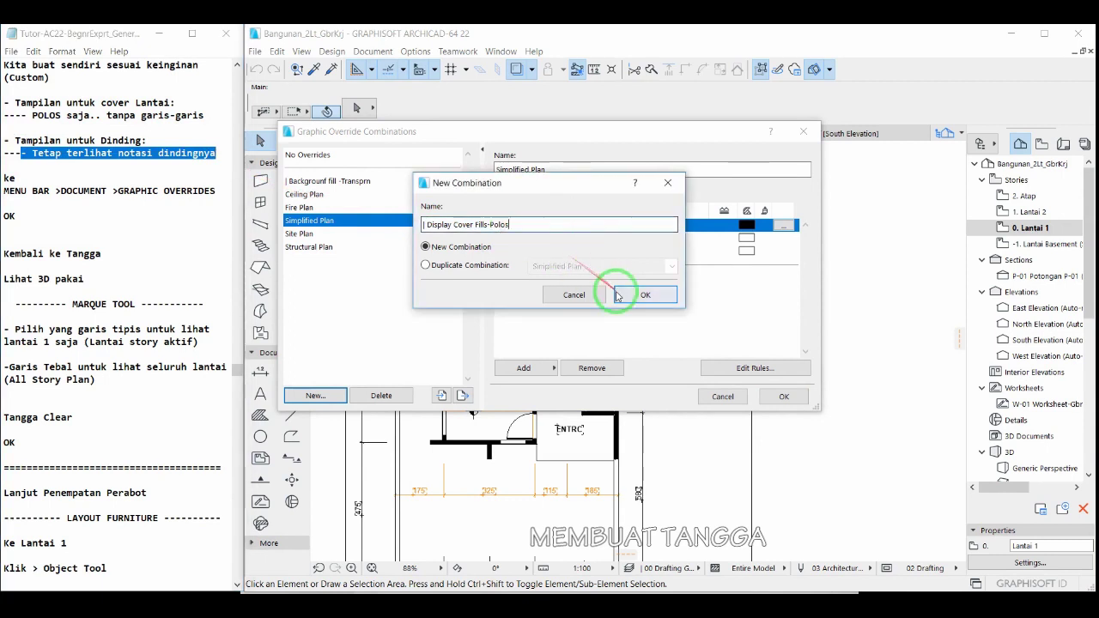
click(645, 295)
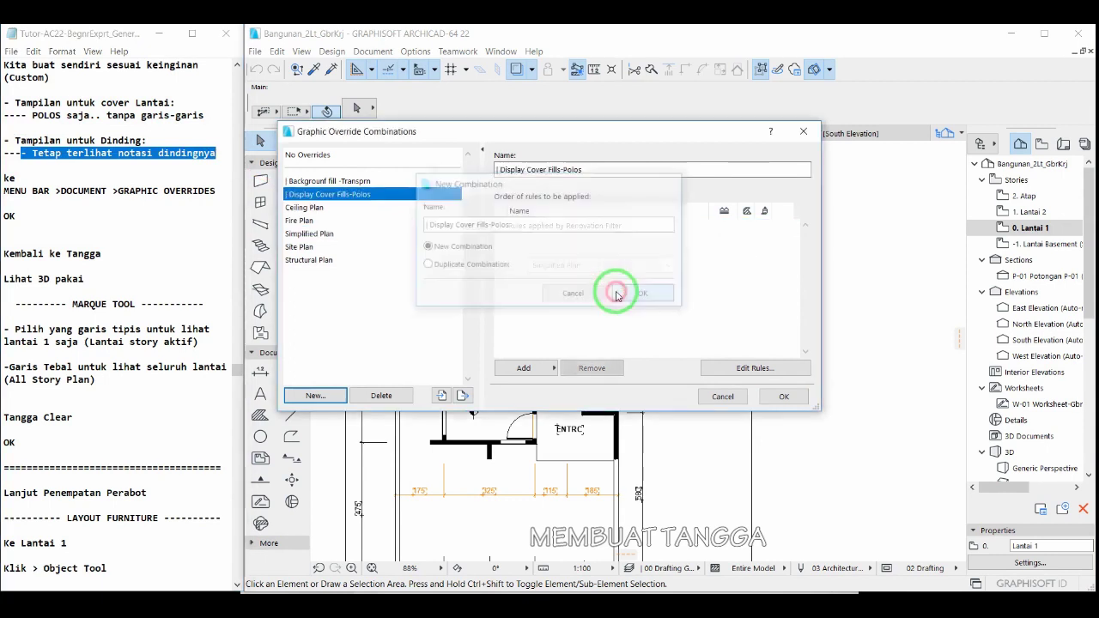
Add the All Cover Fills - Transparent rule to the "| Display Cover Fills-Polos" combination and recheck the note on keeping wall notation visible.
click(525, 369)
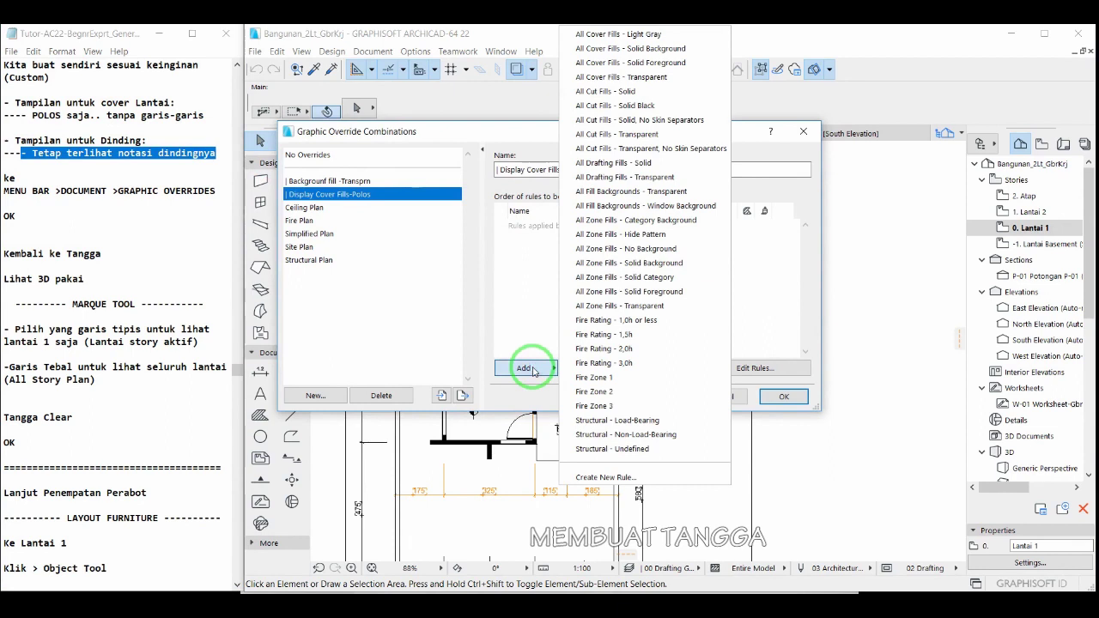
click(605, 77)
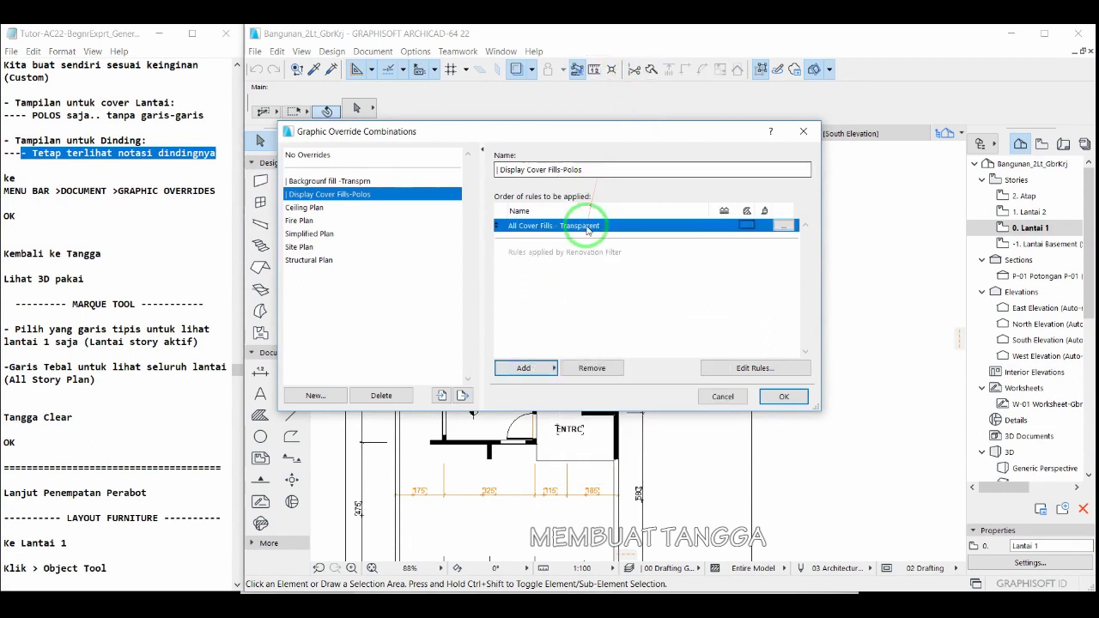
mouse_move(589, 230)
mouse_down()
mouse_move(479, 231)
mouse_move(559, 207)
mouse_up()
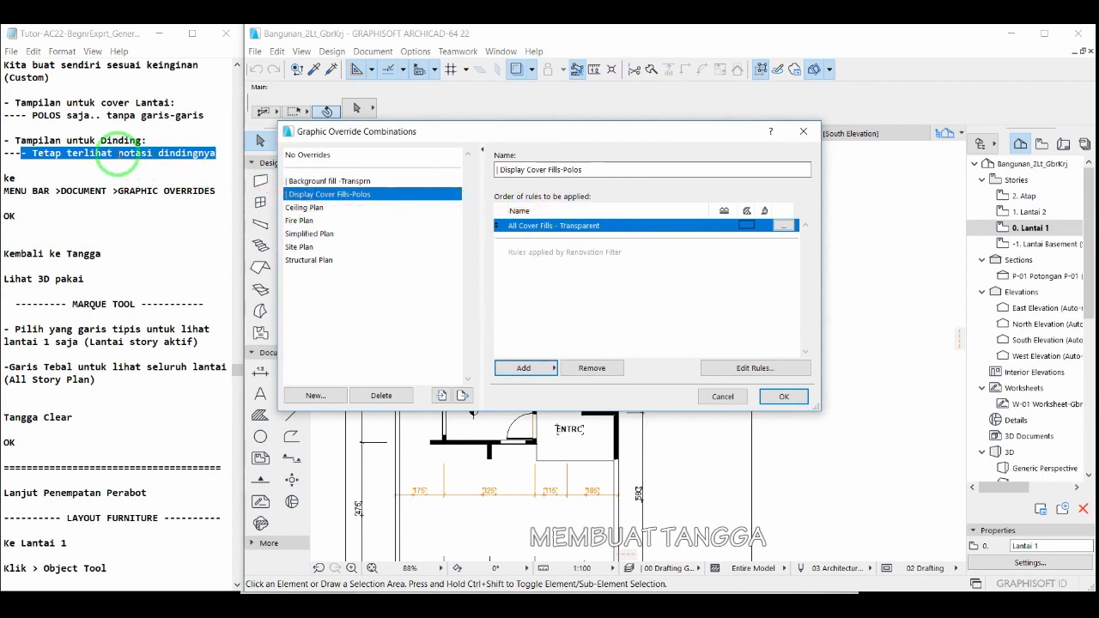
click(118, 154)
drag(65, 151, 209, 152)
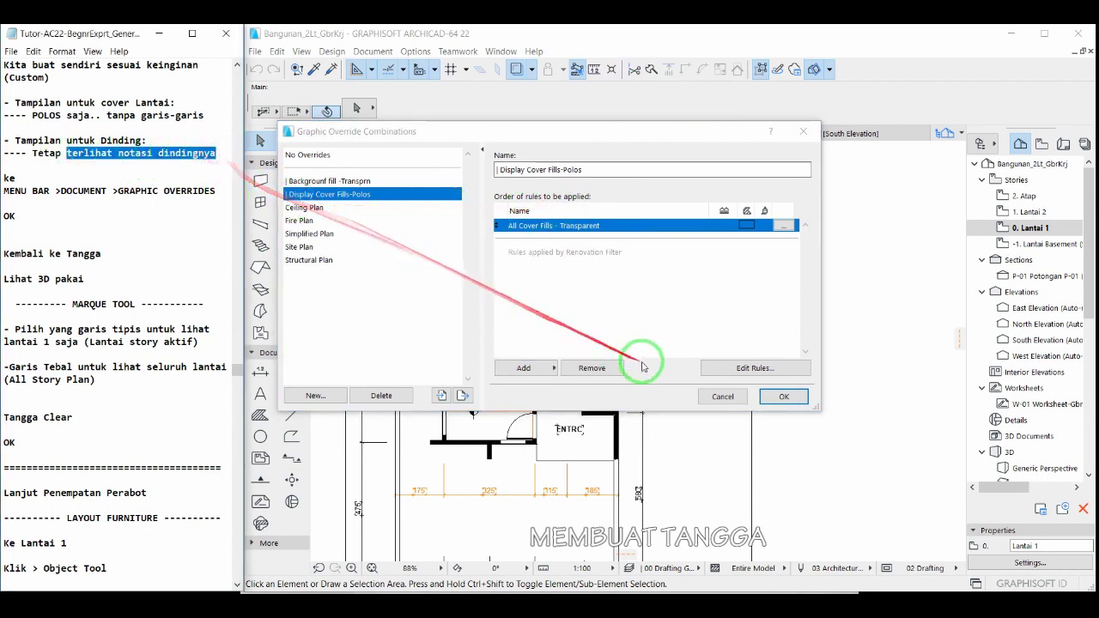
Set the All Cover Fills - Transparent rule's fill background pen to 0 (Transparent) and apply the custom combination to the floor plan.
click(727, 370)
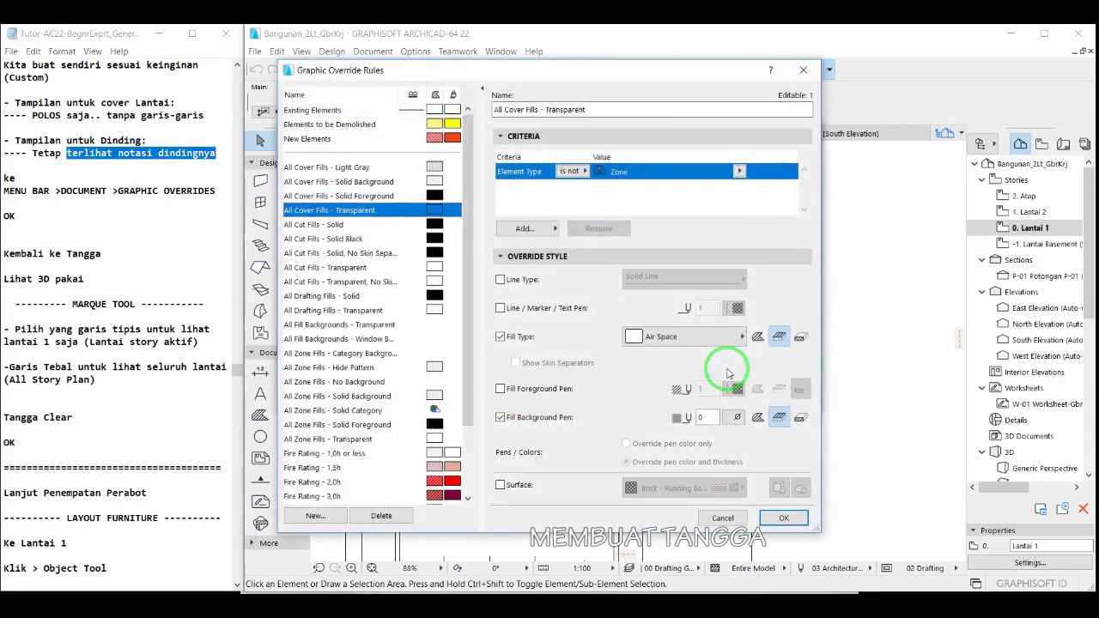
click(318, 213)
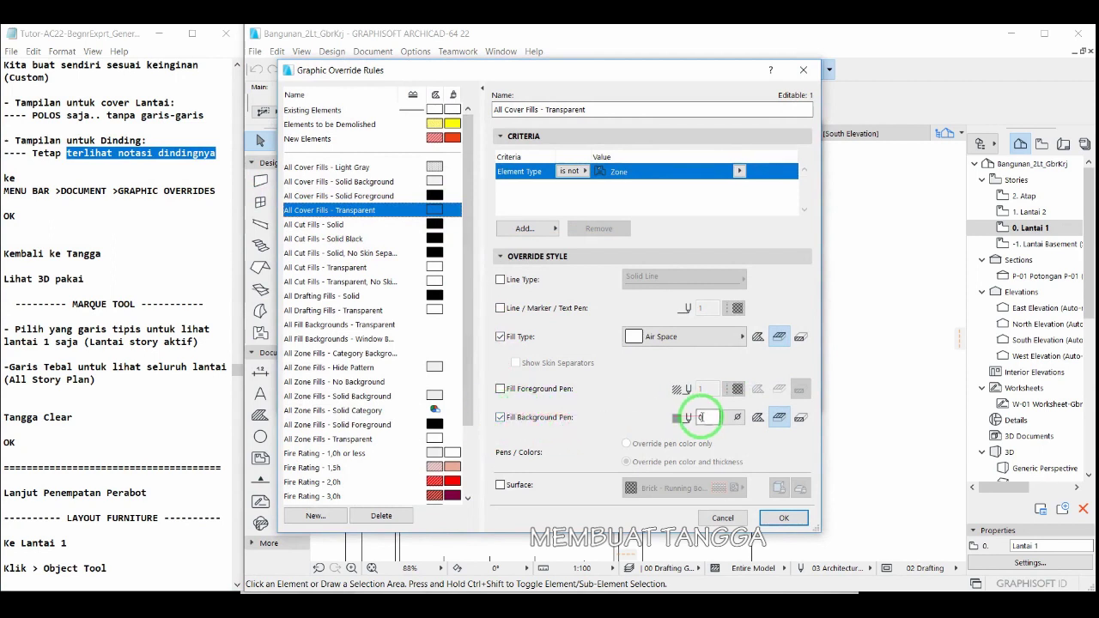
double_click(701, 417)
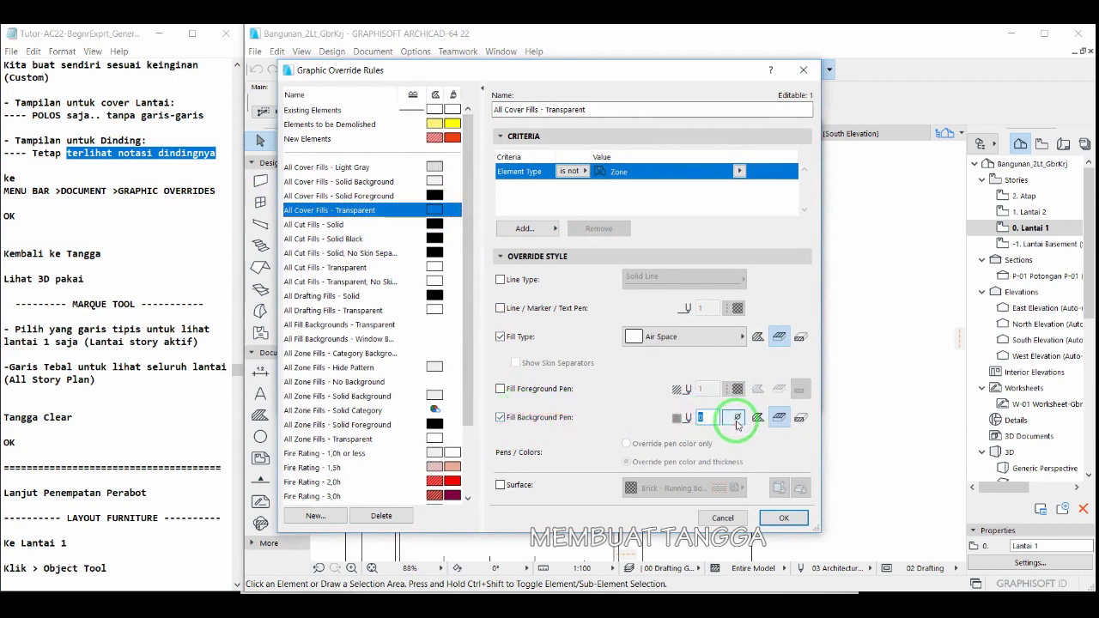
click(737, 419)
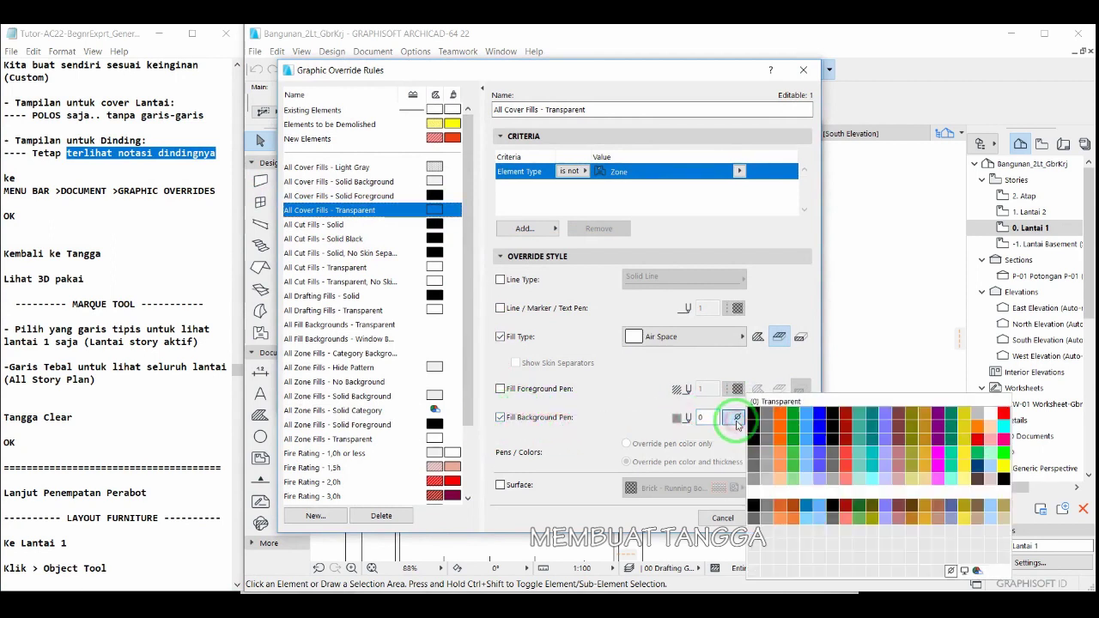
click(953, 573)
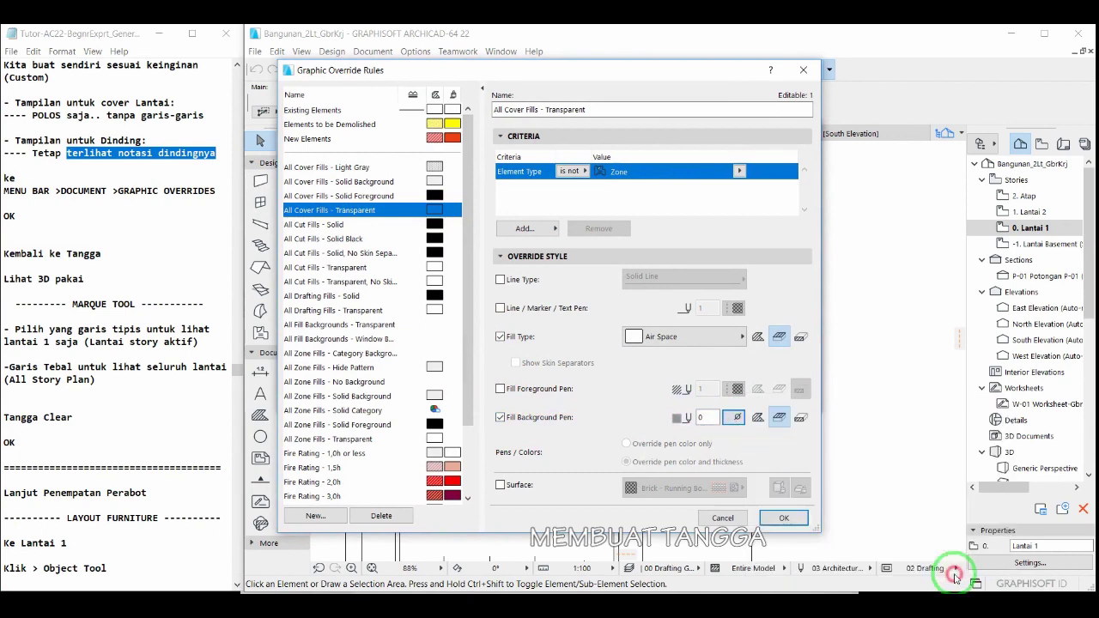
click(775, 519)
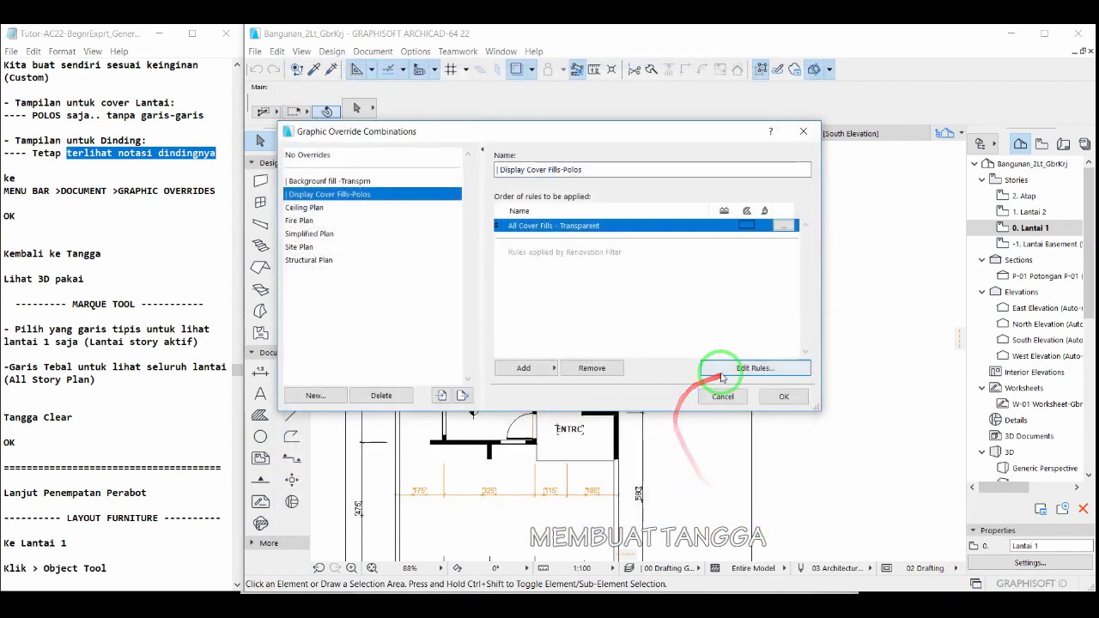
click(769, 401)
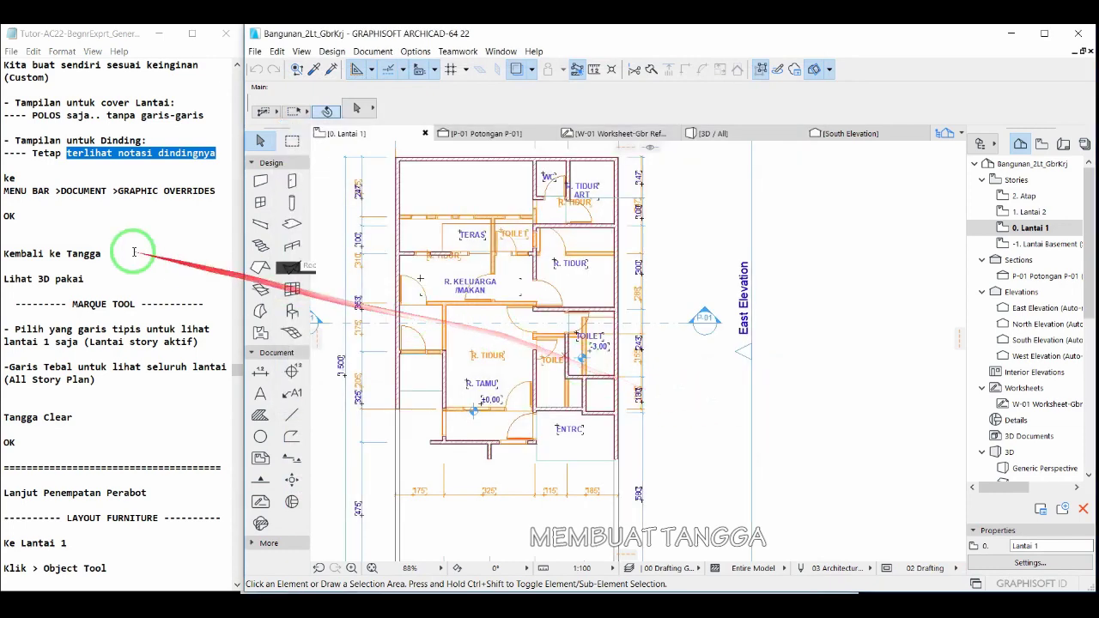
In the notes, add a "Parameter Tangga:" list below "Kembali ke Tangga" with 350 cm height, 0 cm offsets, 100 cm width, 21 steps and 27 cm treads.
click(6, 217)
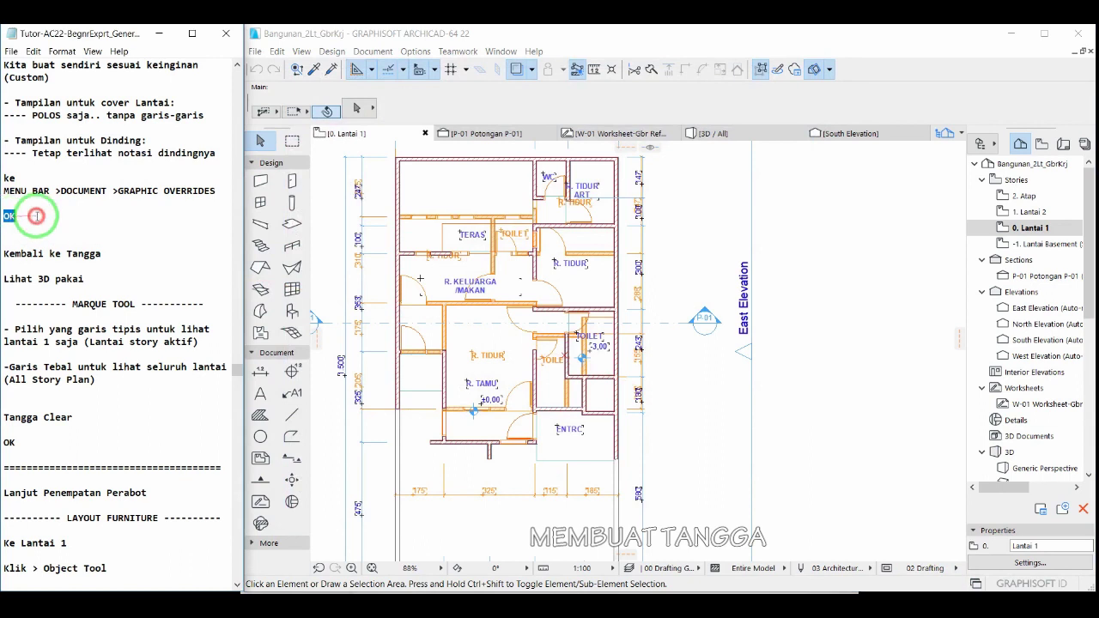
drag(3, 254, 160, 250)
click(160, 251)
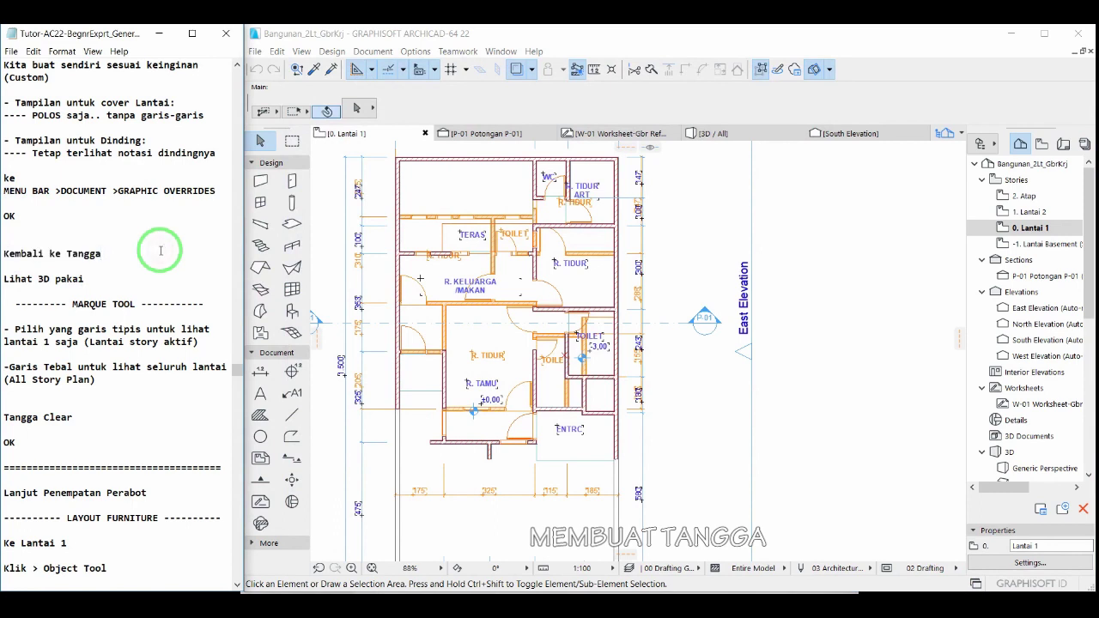
key(Return)
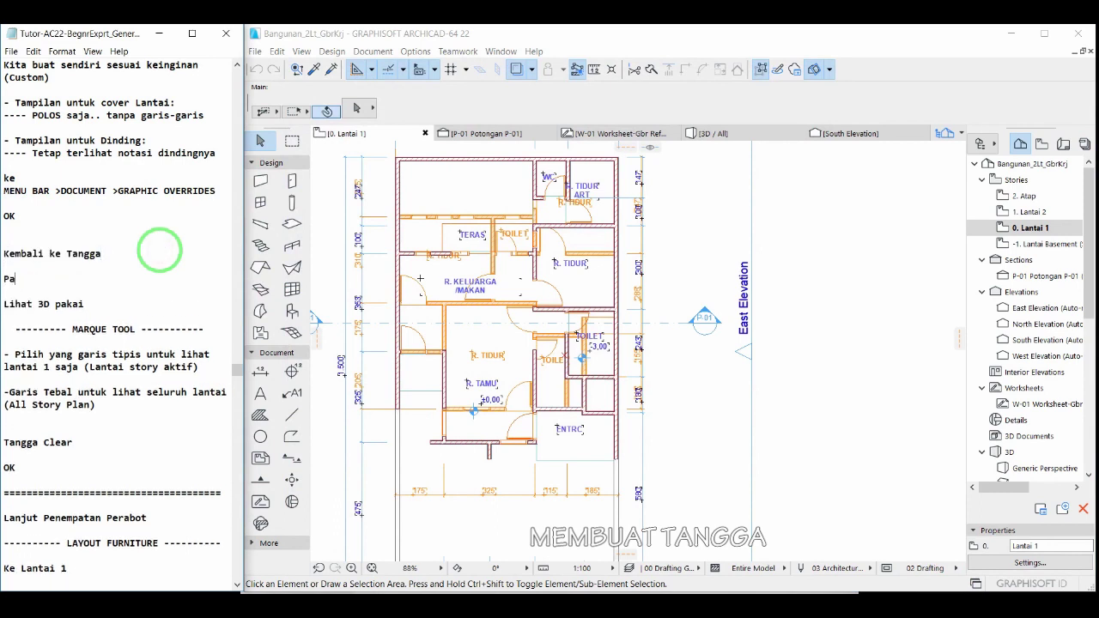
text(Parameter Tangga:)
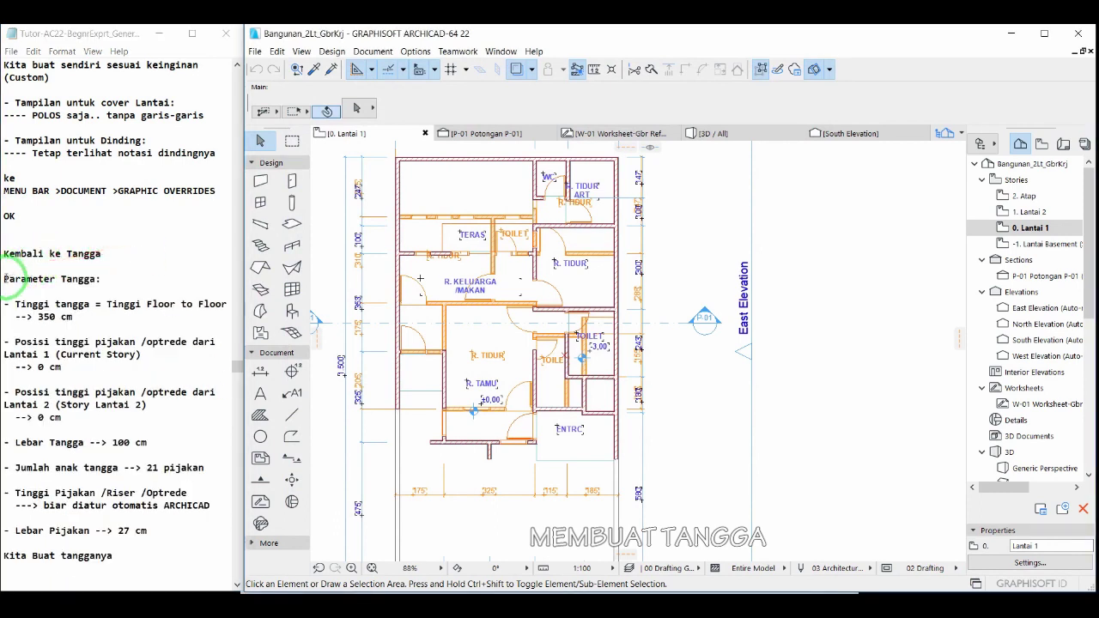
drag(4, 279, 101, 280)
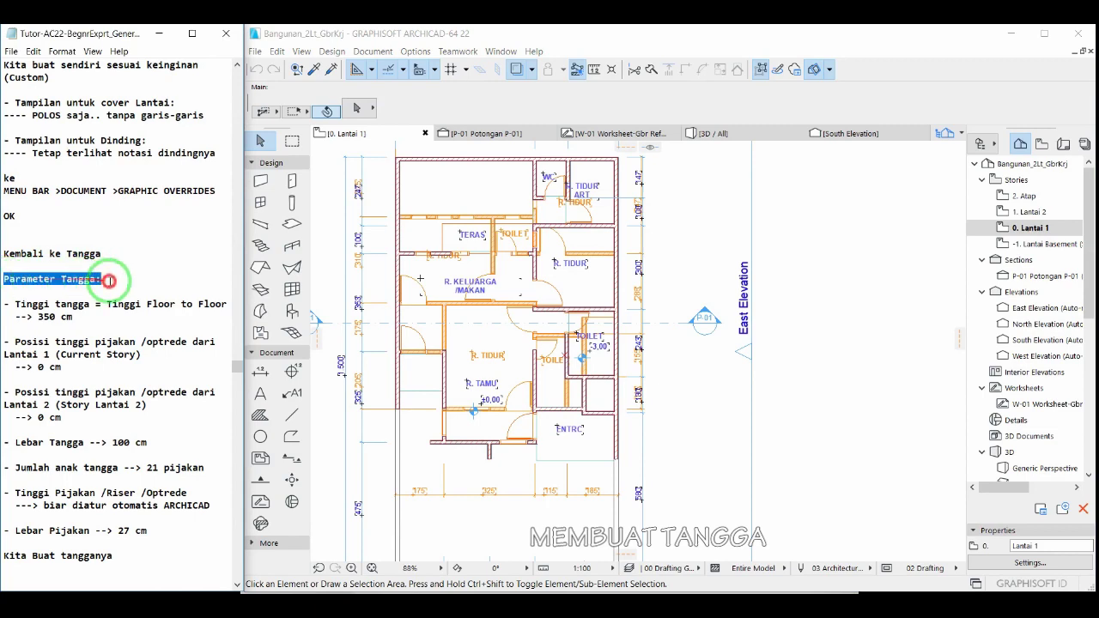
In the Stair tool's default settings, check the floor-to-floor height note and set the stair's bottom offset from Lantai 1 to 0.
click(260, 247)
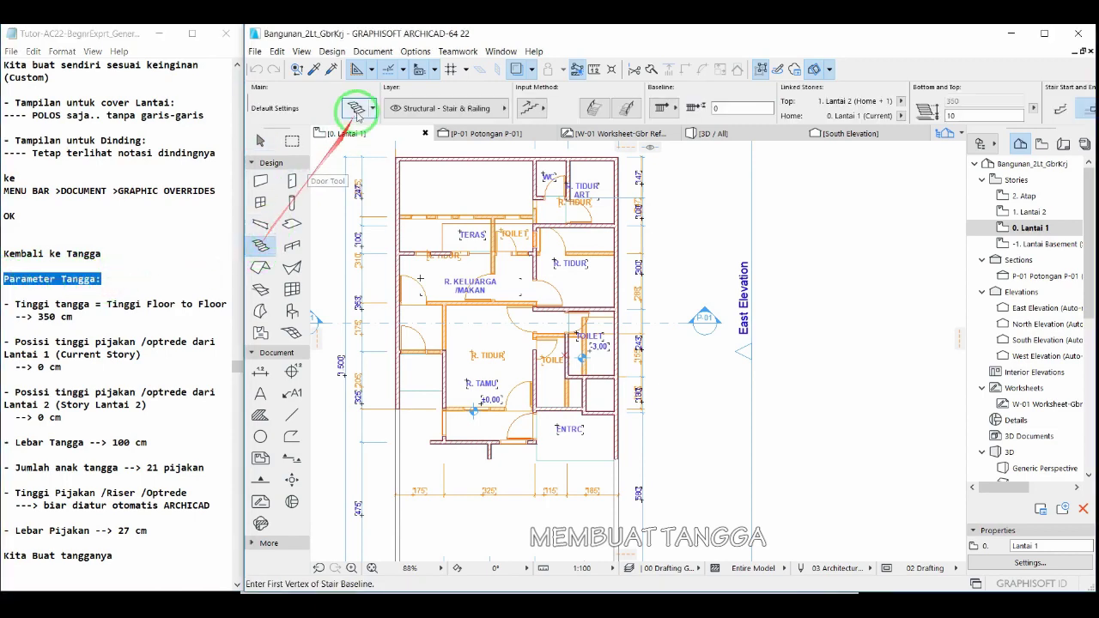
click(357, 108)
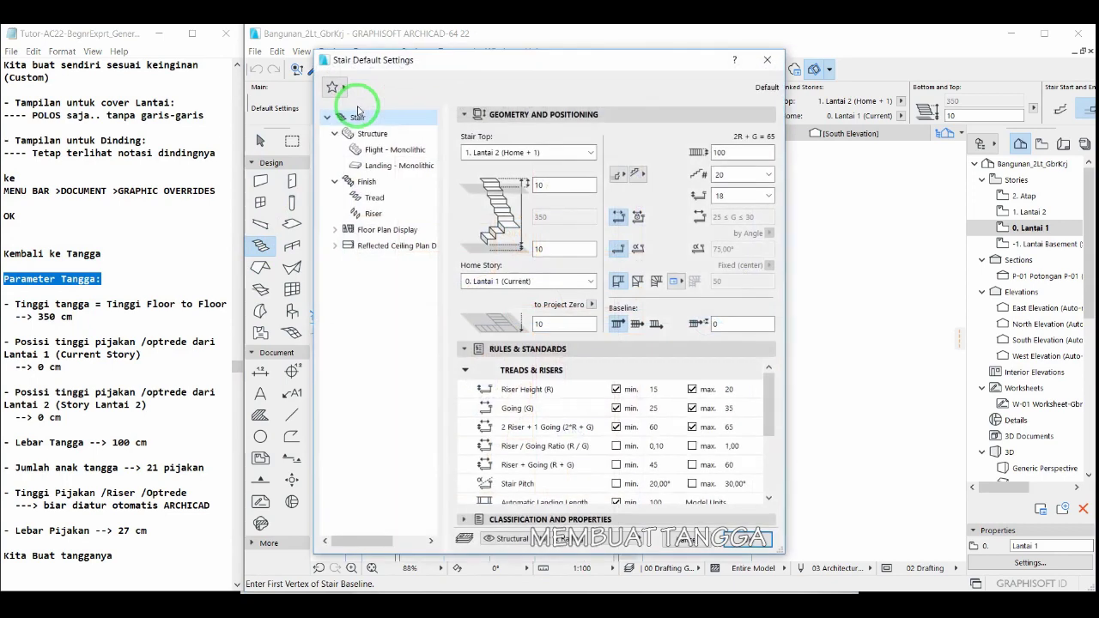
drag(15, 304, 227, 304)
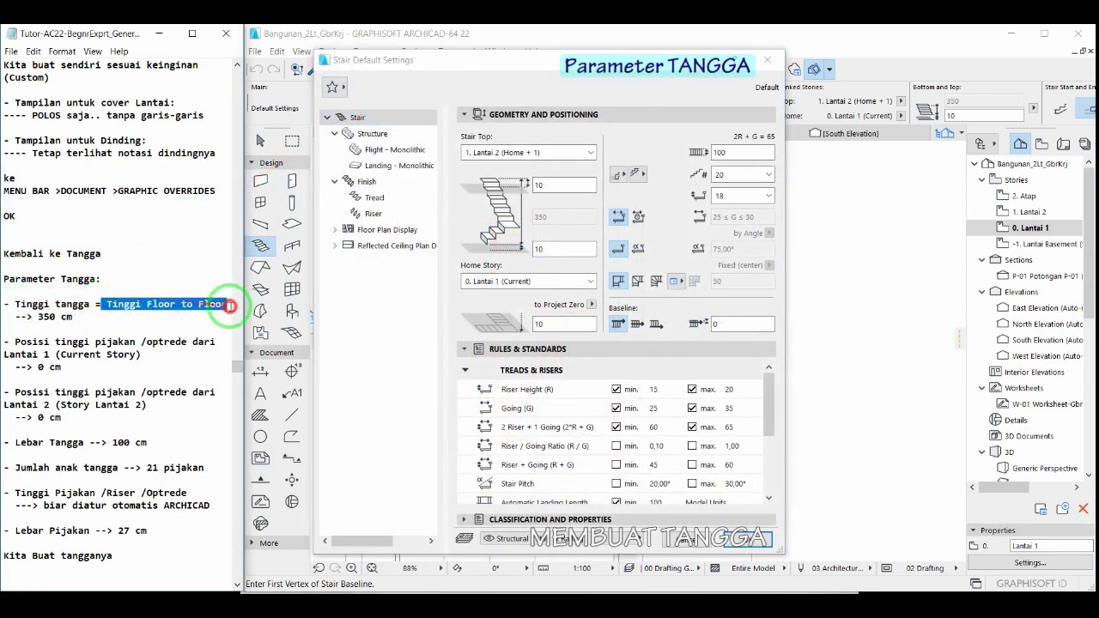
drag(38, 316, 94, 317)
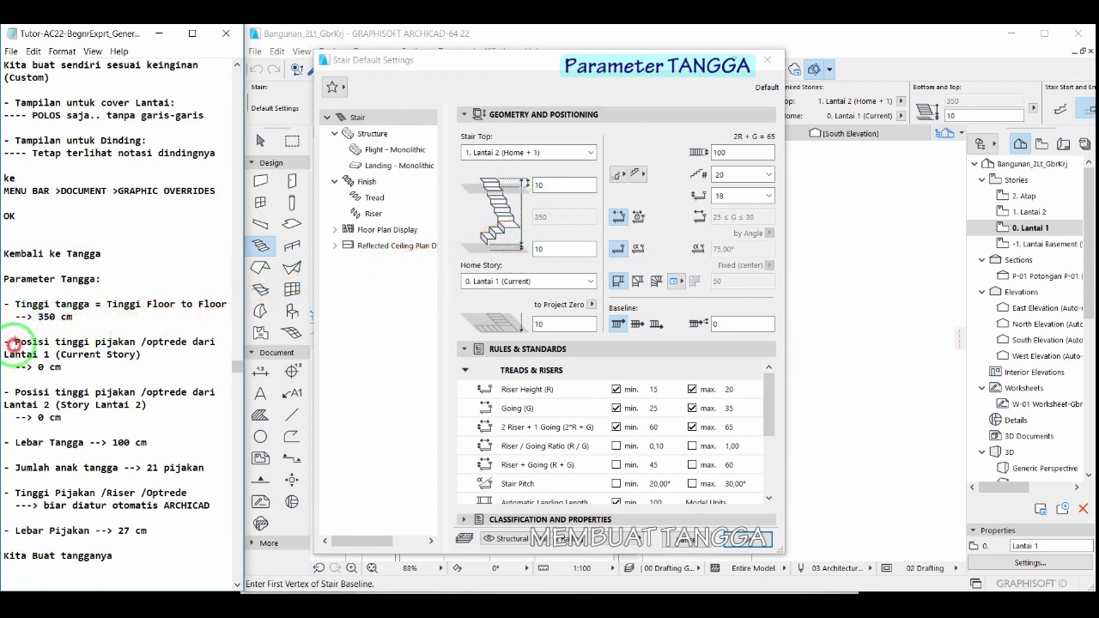
drag(14, 344, 208, 353)
drag(33, 368, 62, 368)
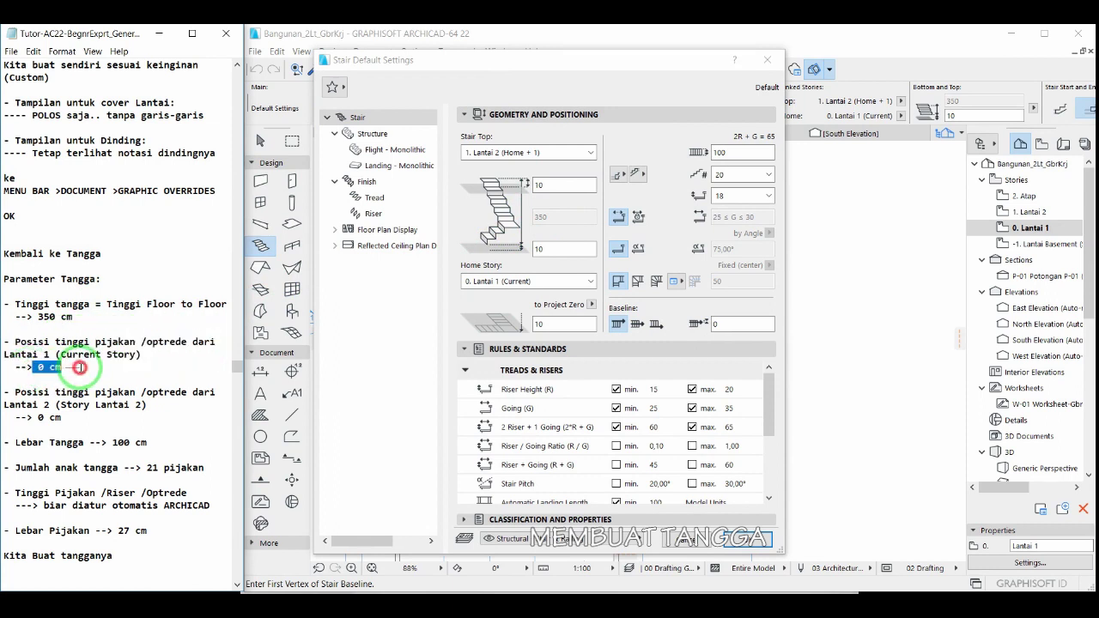
click(558, 249)
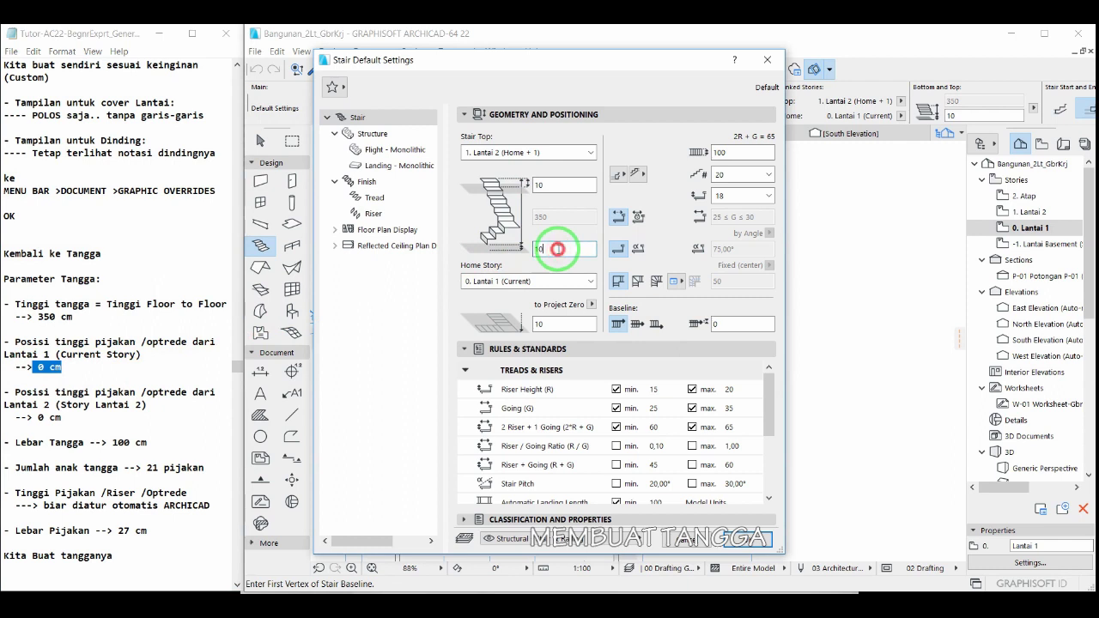
drag(557, 249, 534, 250)
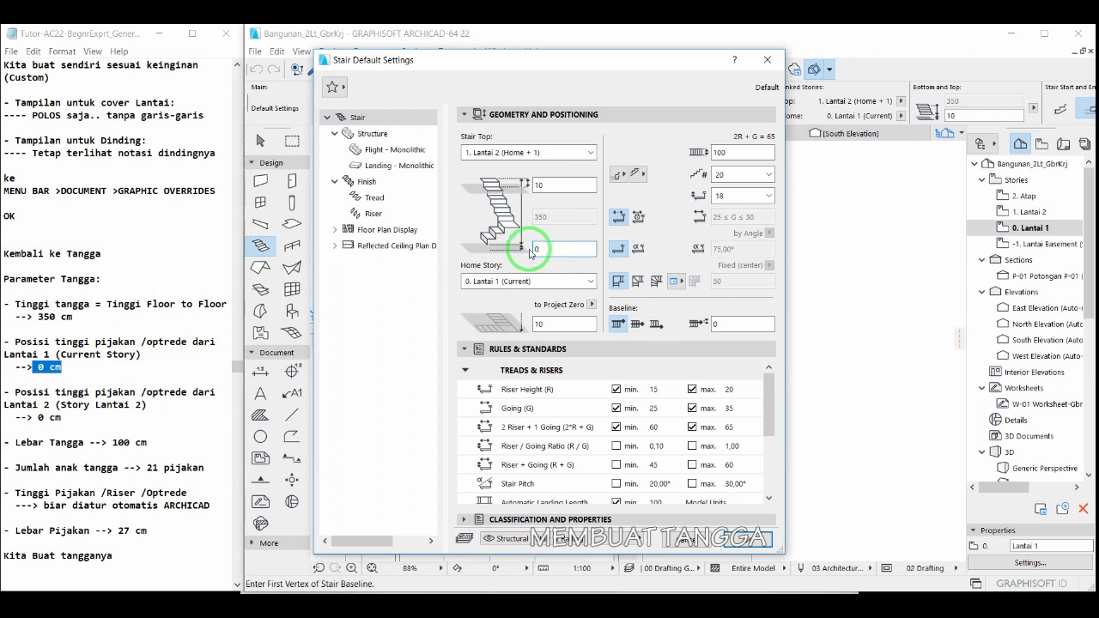
text(0)
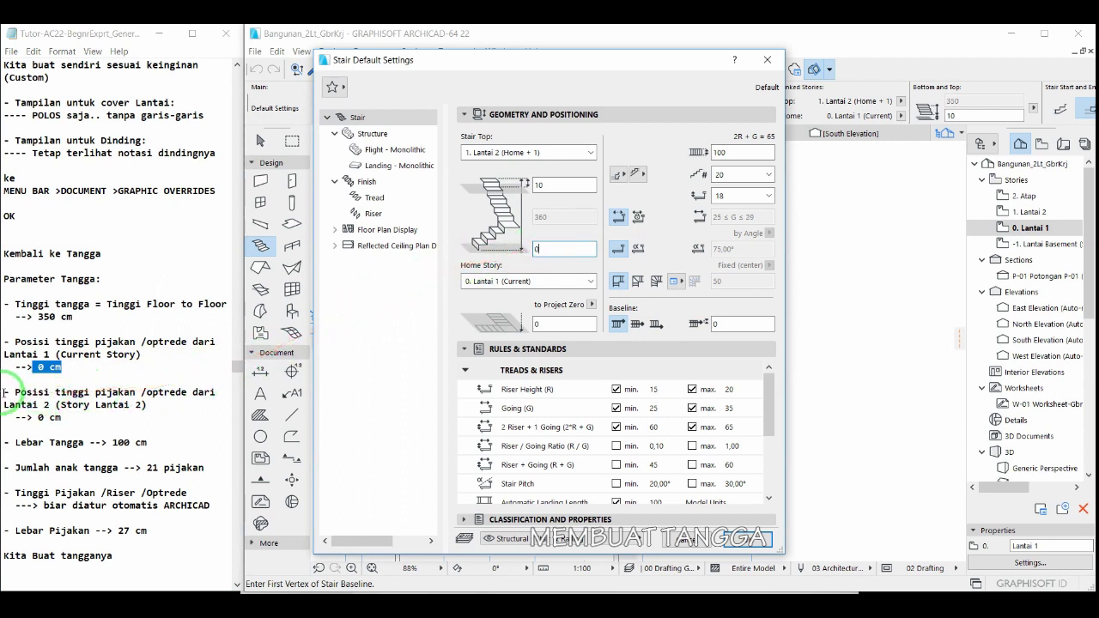
Set the stair's top offset from Lantai 2 to 0, as given in the stair parameter notes.
drag(5, 392, 148, 405)
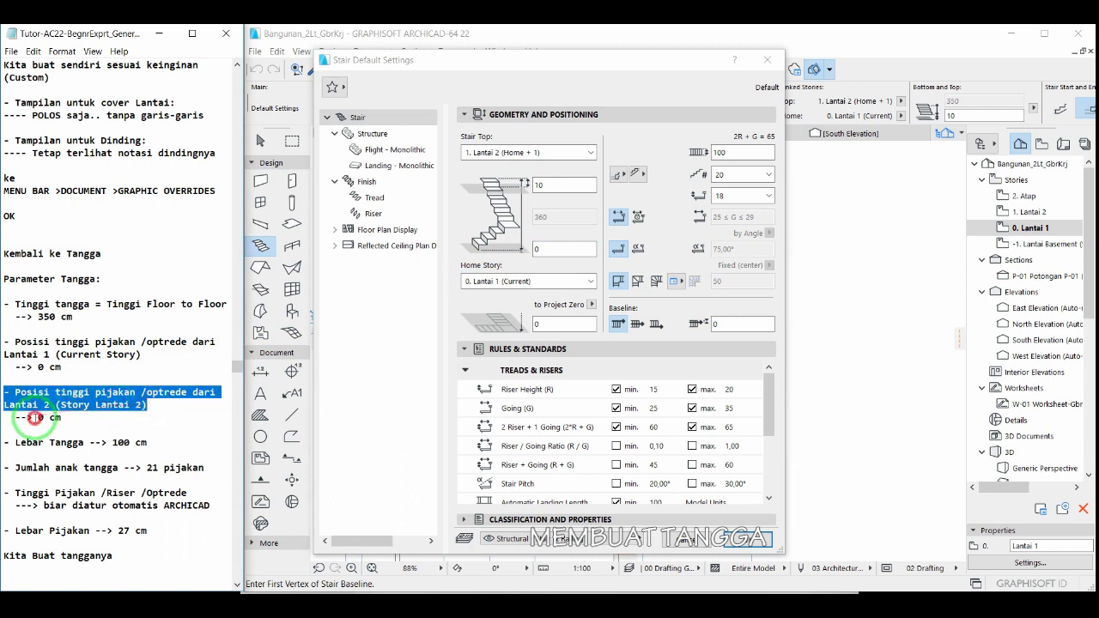
drag(35, 419, 61, 419)
click(571, 185)
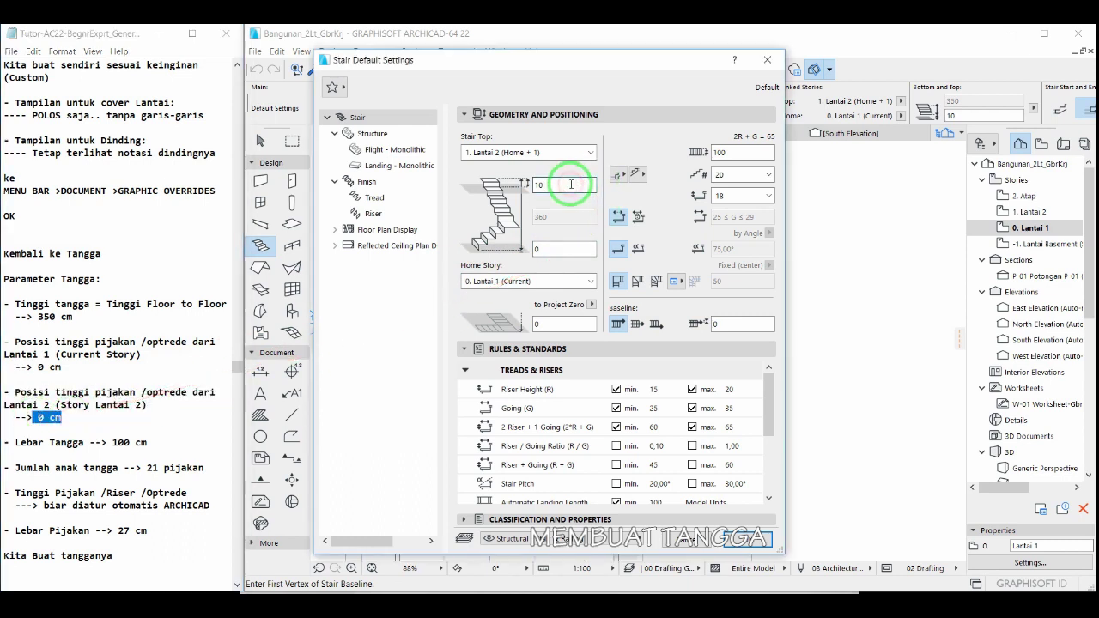
drag(571, 185, 509, 184)
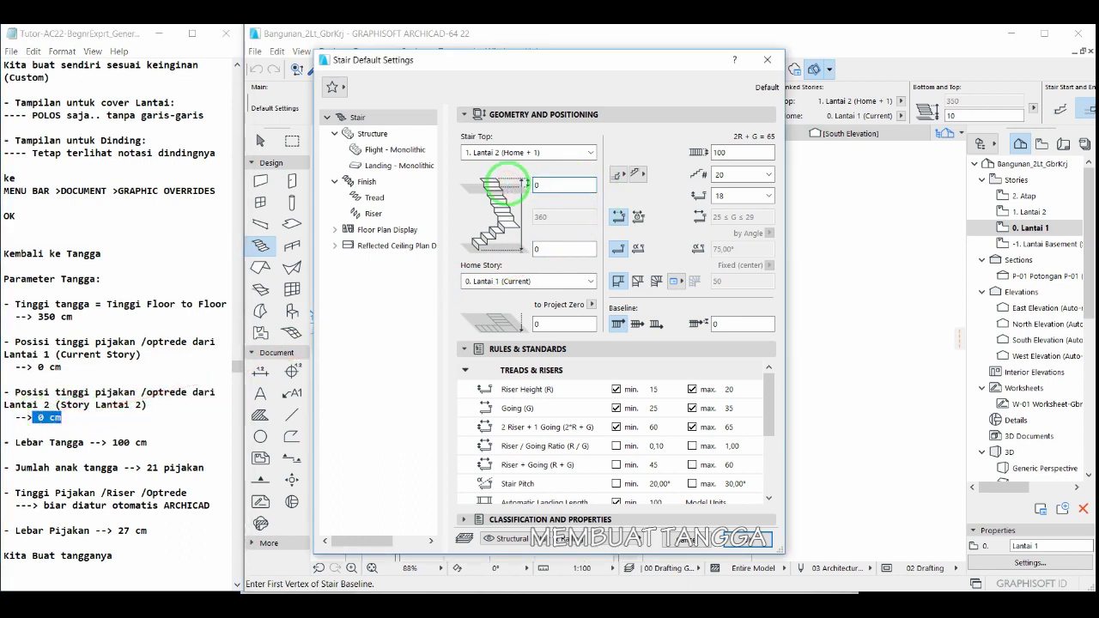
text(0)
click(520, 221)
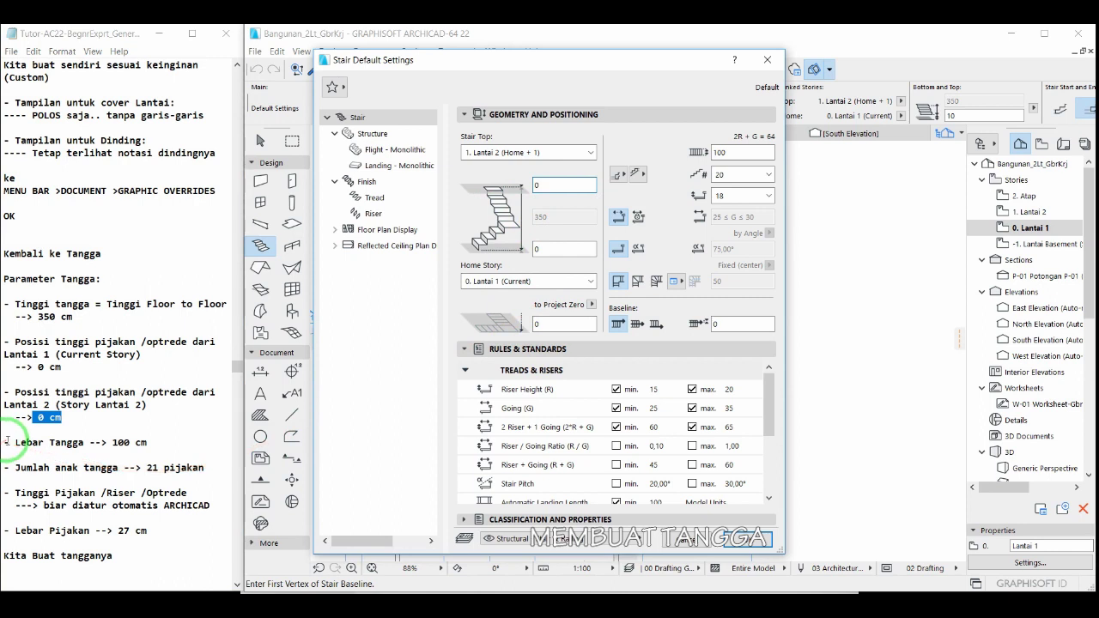
Check the stair width against the 100 cm note and set the number of risers to 21.
drag(7, 442, 155, 443)
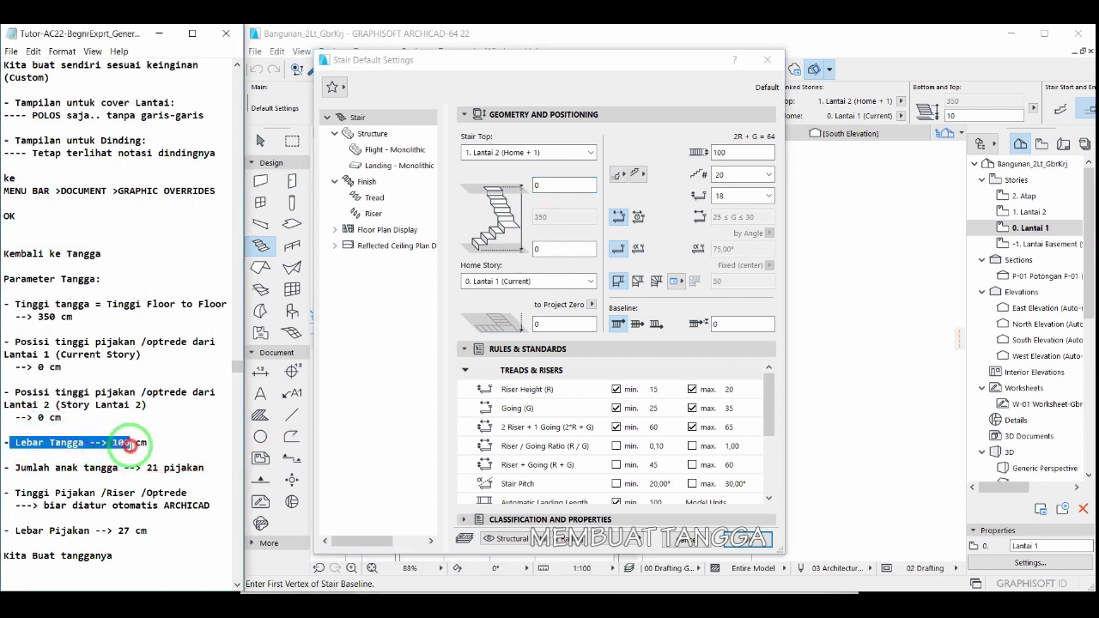
click(713, 154)
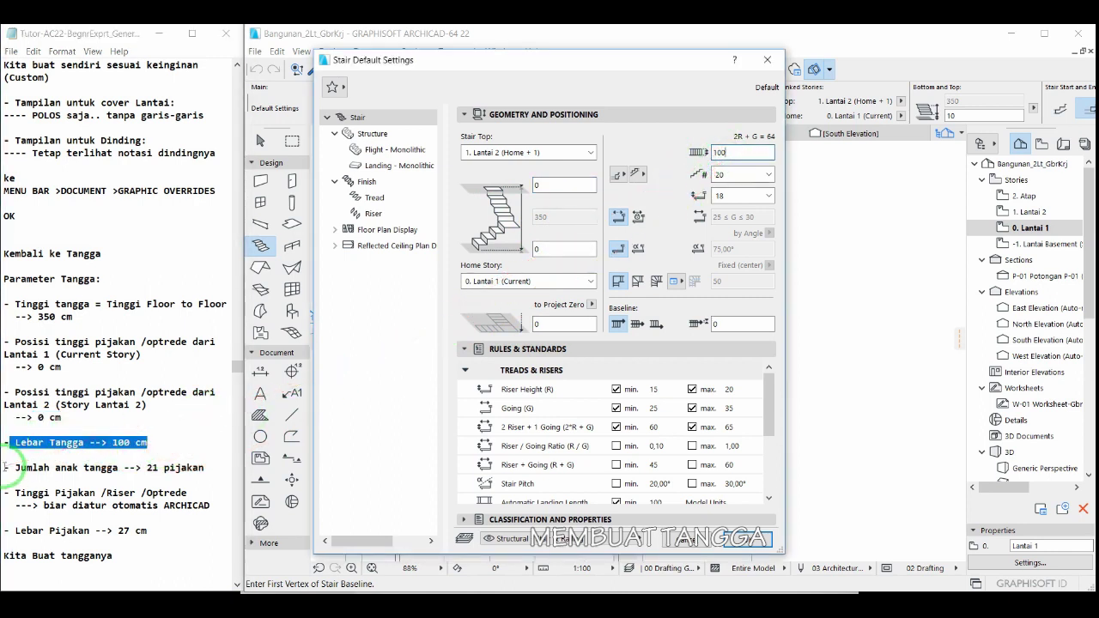
drag(5, 468, 205, 468)
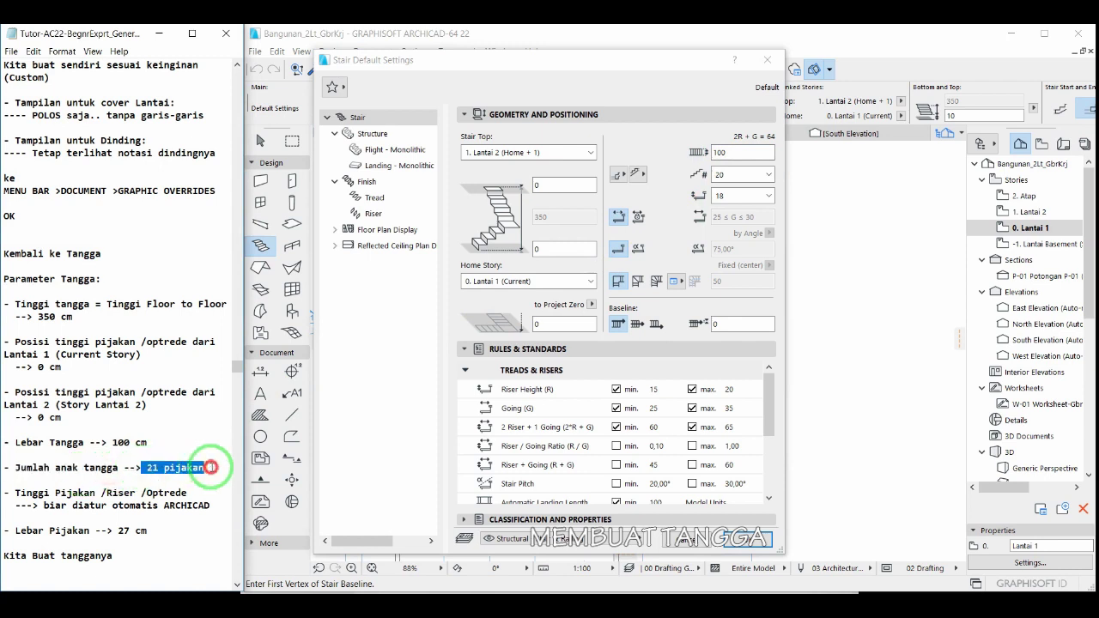
click(756, 178)
click(742, 232)
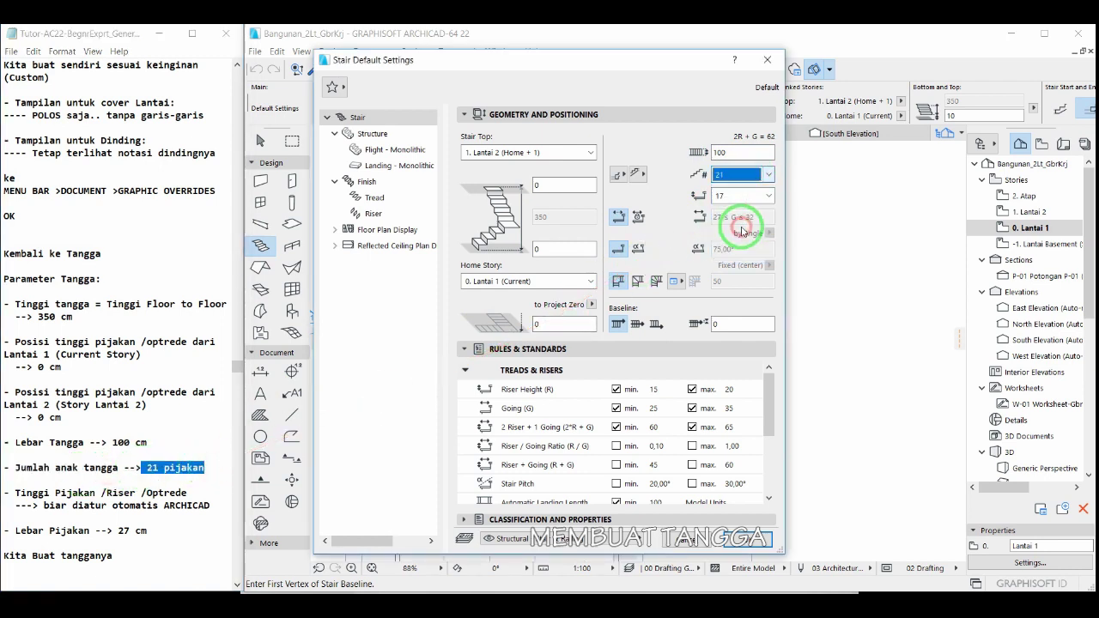
Leave the riser height to ARCHICAD's automatic value as noted, and fix the stair's going at 27 cm.
click(23, 492)
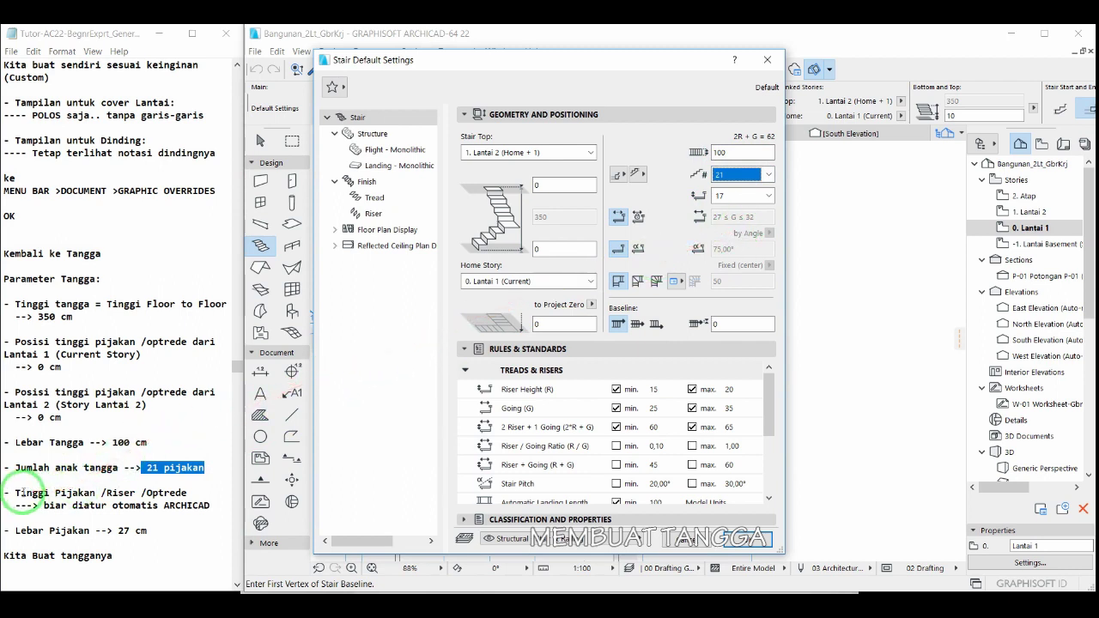
drag(17, 494, 191, 494)
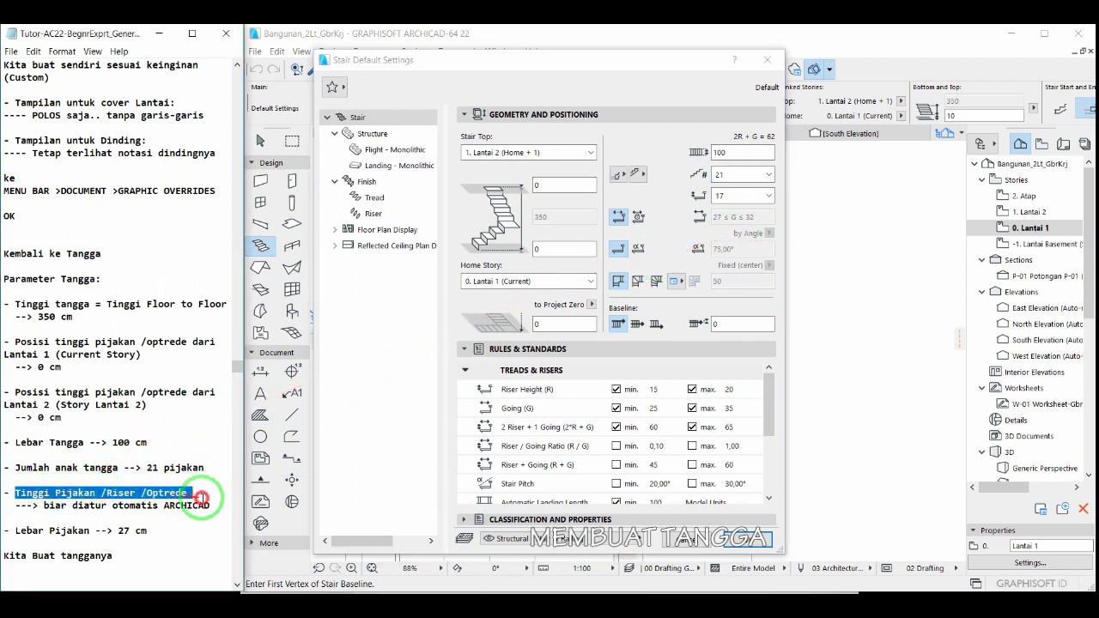
drag(30, 507, 204, 506)
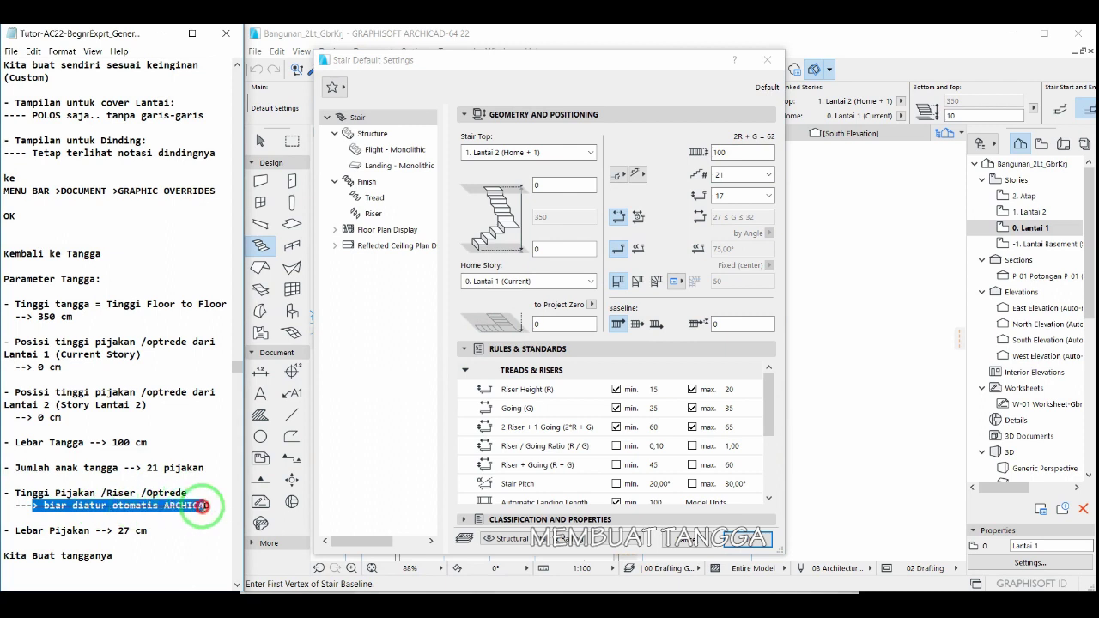
click(729, 196)
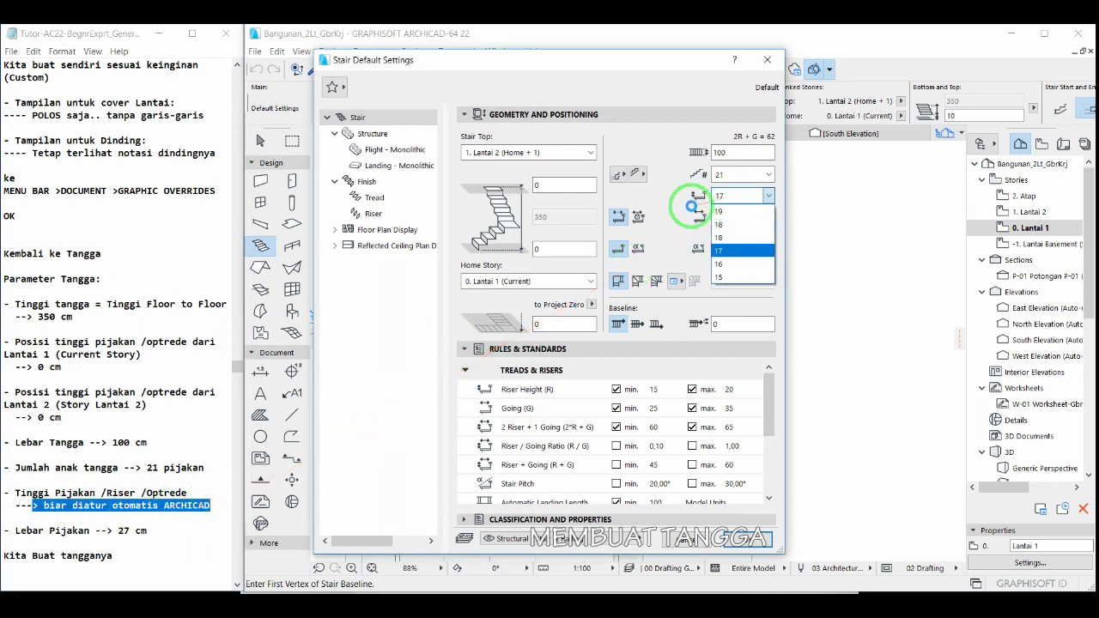
click(695, 196)
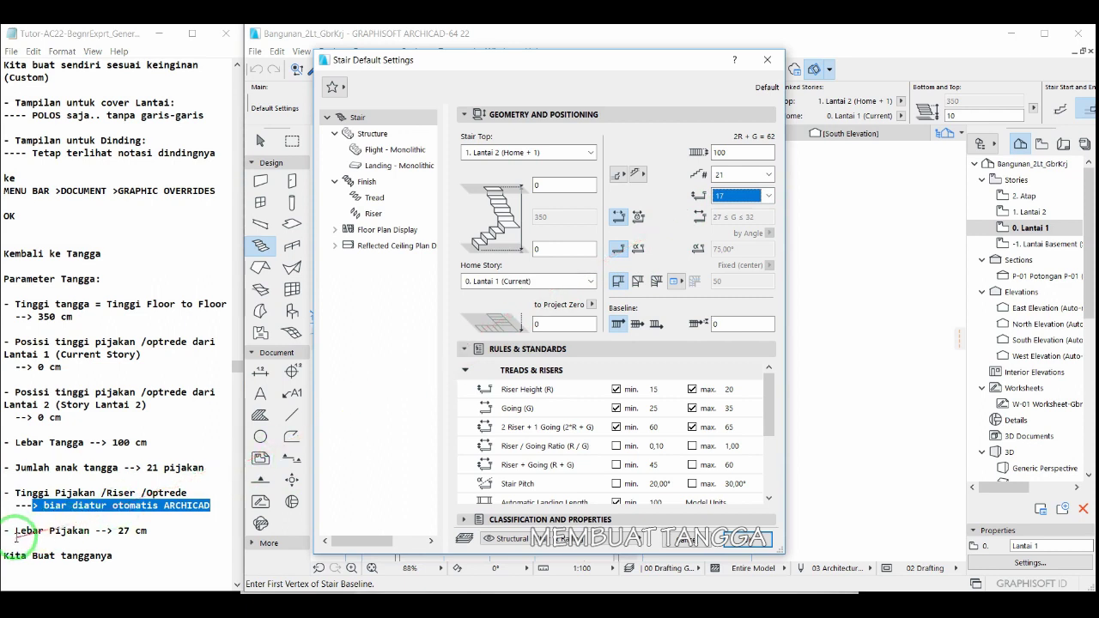
drag(14, 532, 148, 530)
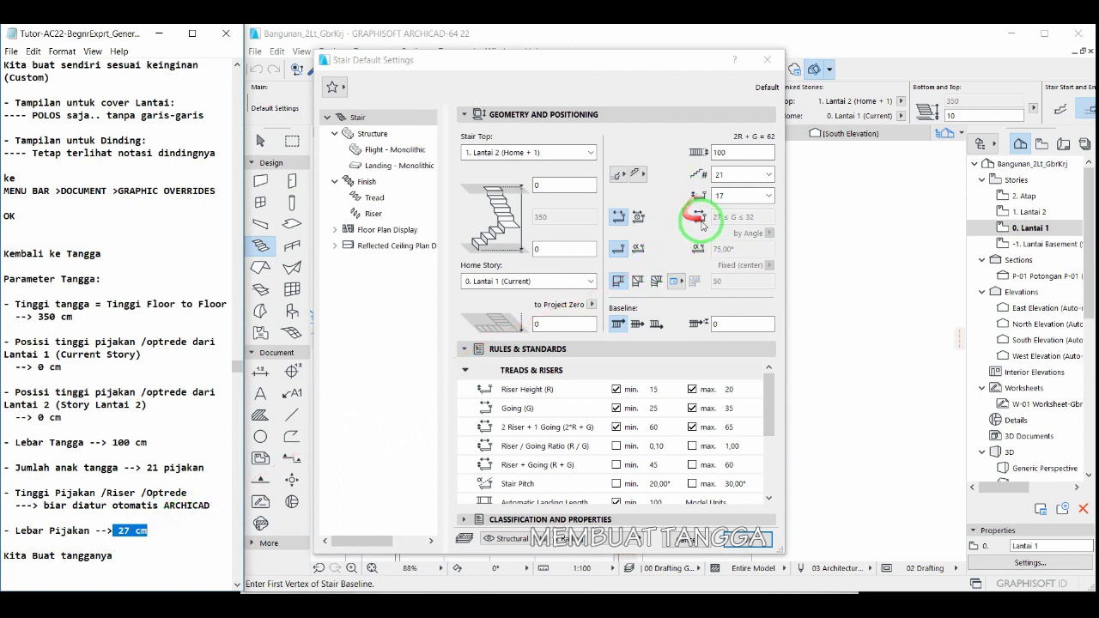
click(638, 216)
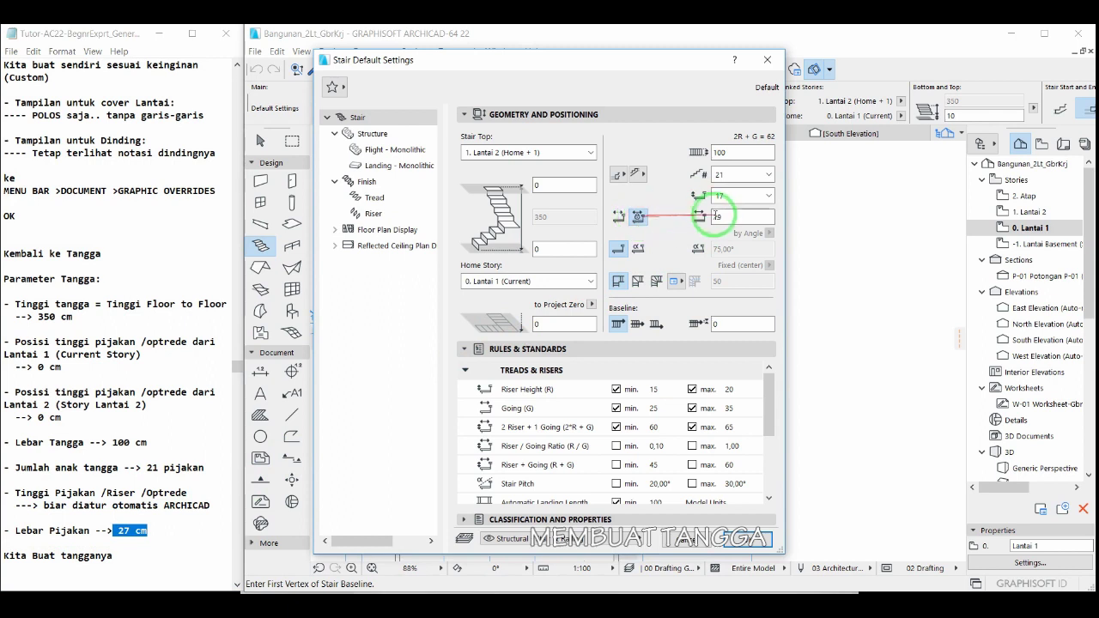
double_click(717, 217)
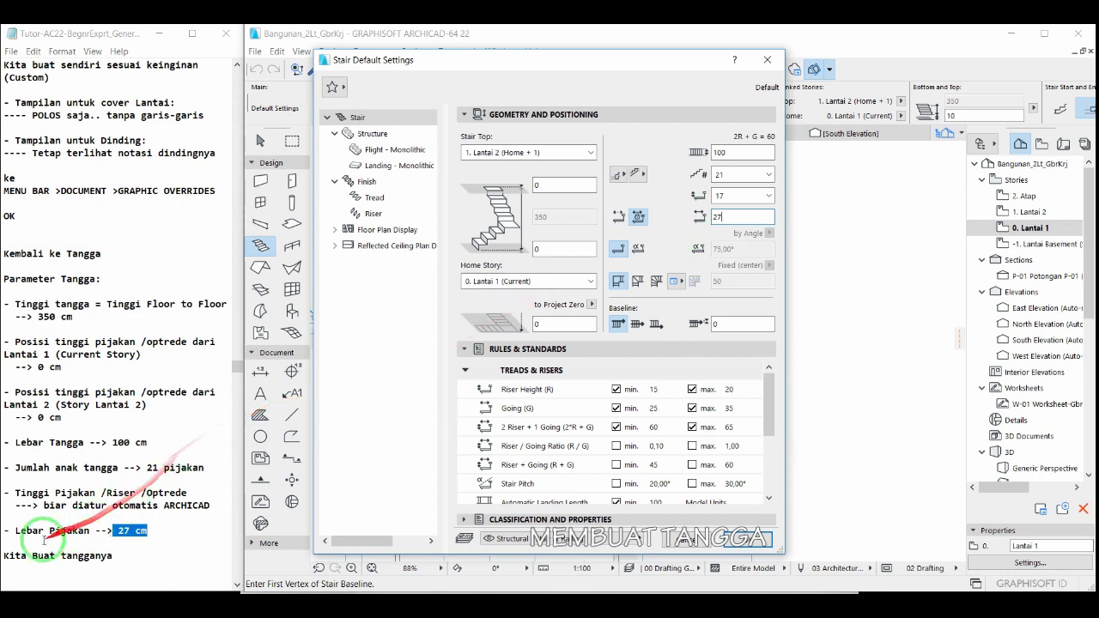
Put the stair on the "| Tgg_ Utm" layer and accept the default settings, ready to place it in the floor plan.
drag(4, 557, 129, 556)
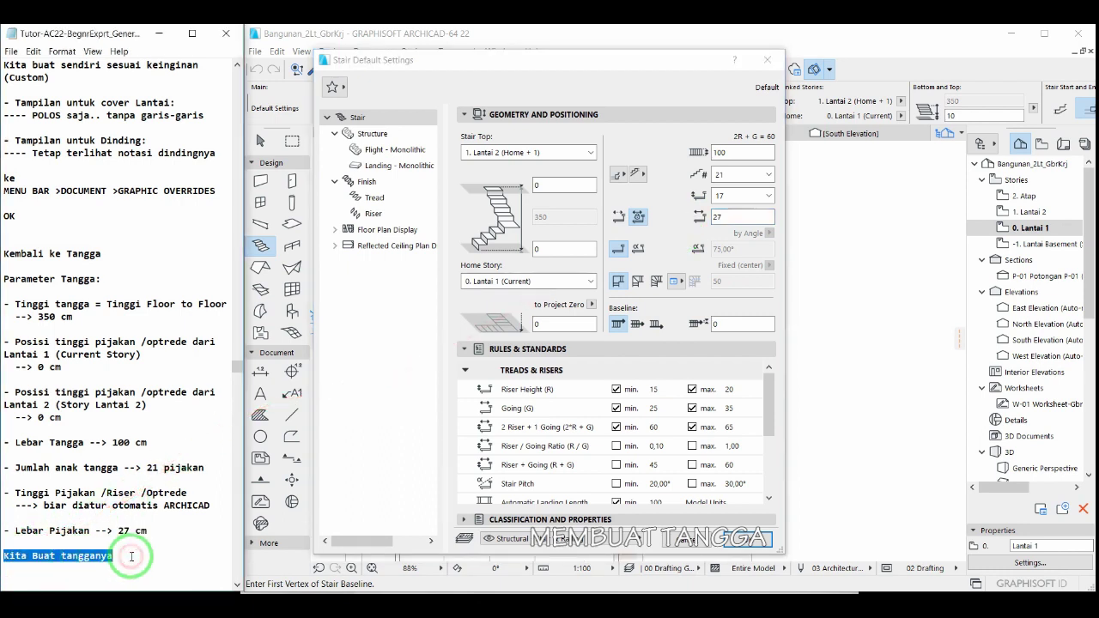
click(511, 539)
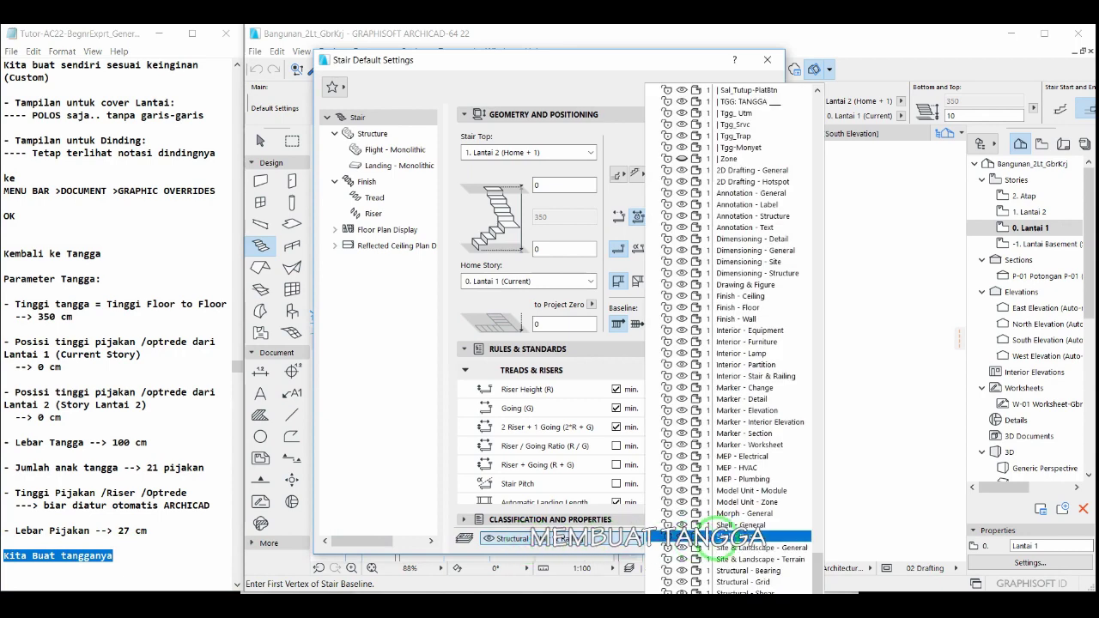
scroll(756, 257, up, 2)
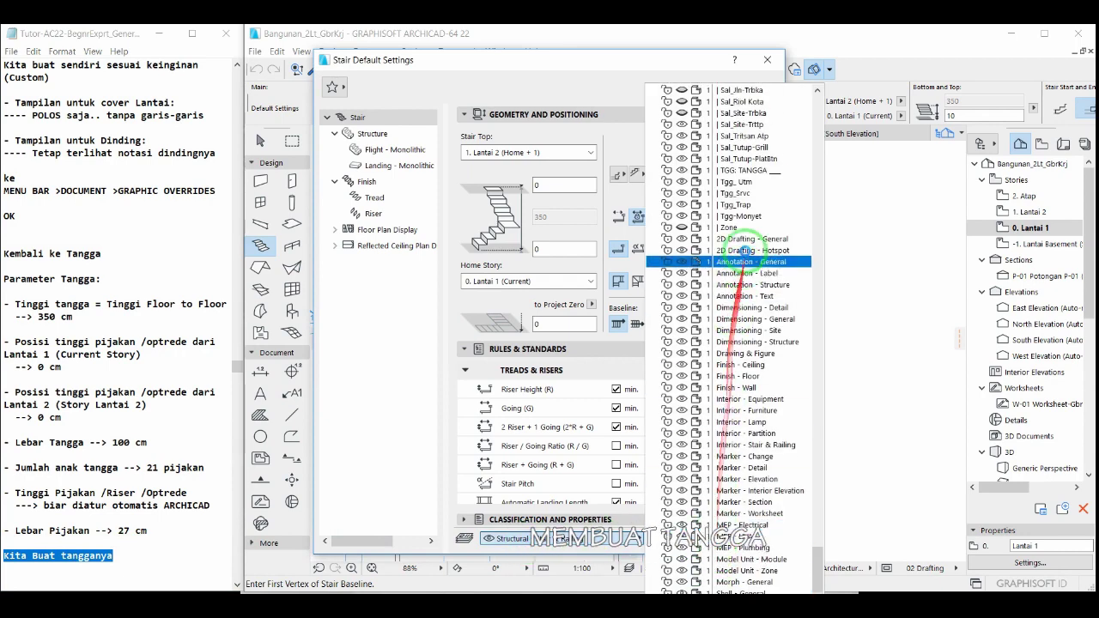
click(755, 183)
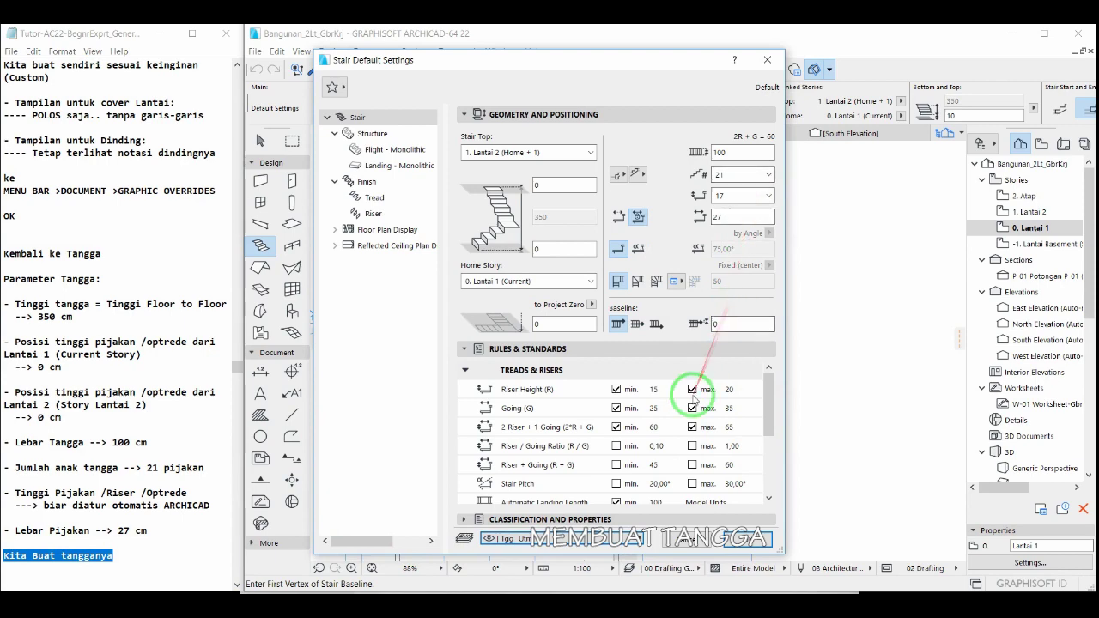
click(749, 539)
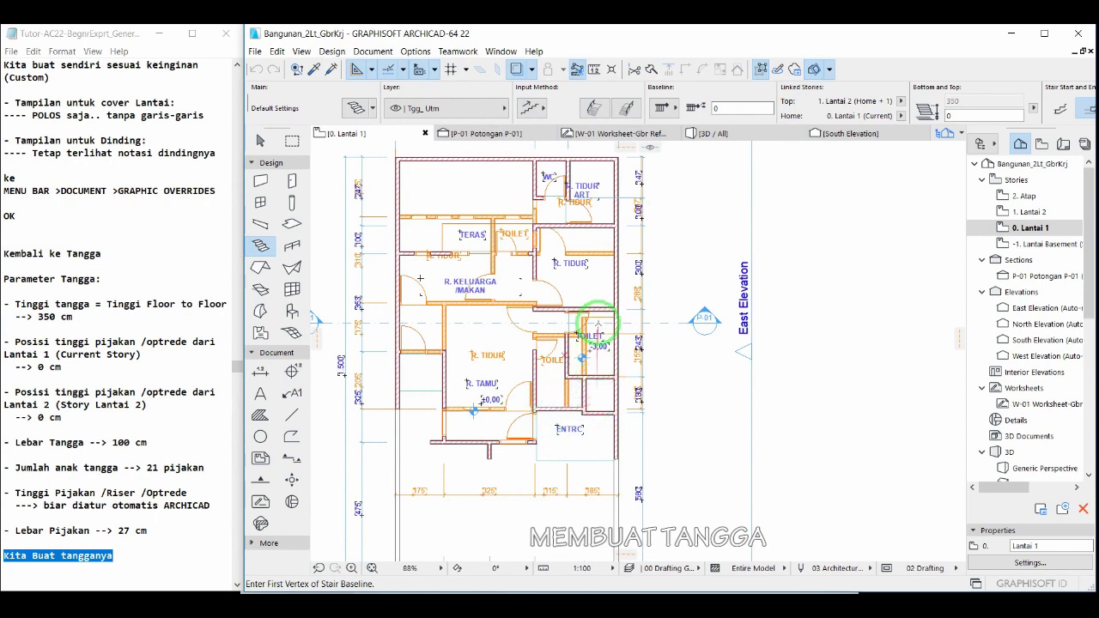
scroll(599, 332, up, 5)
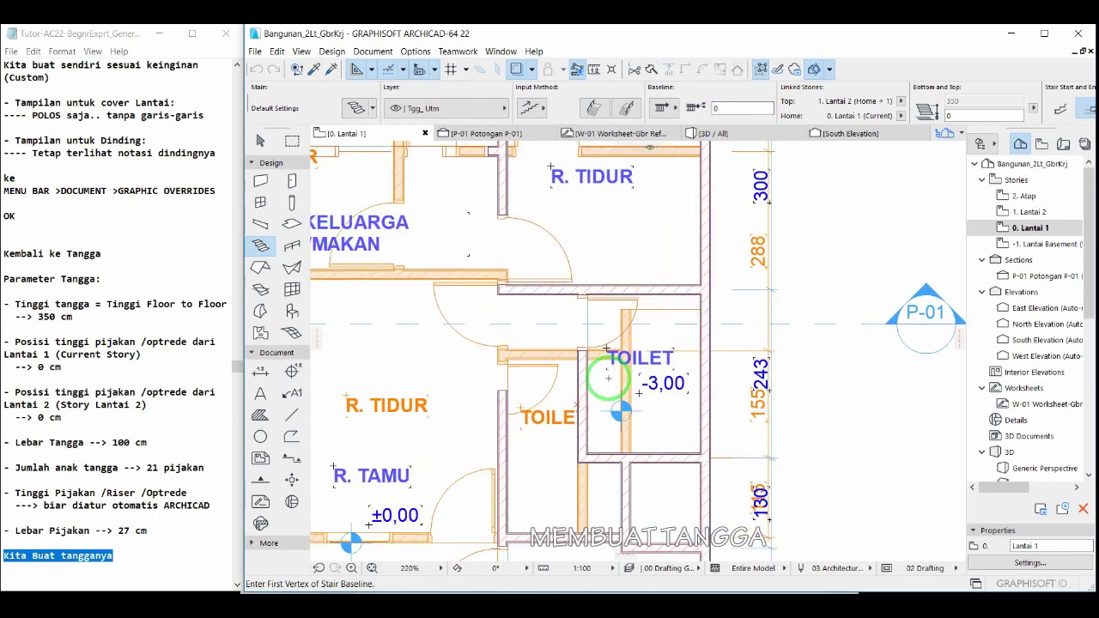
Turn off the trace reference and hide the layers of the TOILET label and its -3,00 level mark on Lantai 1.
click(516, 69)
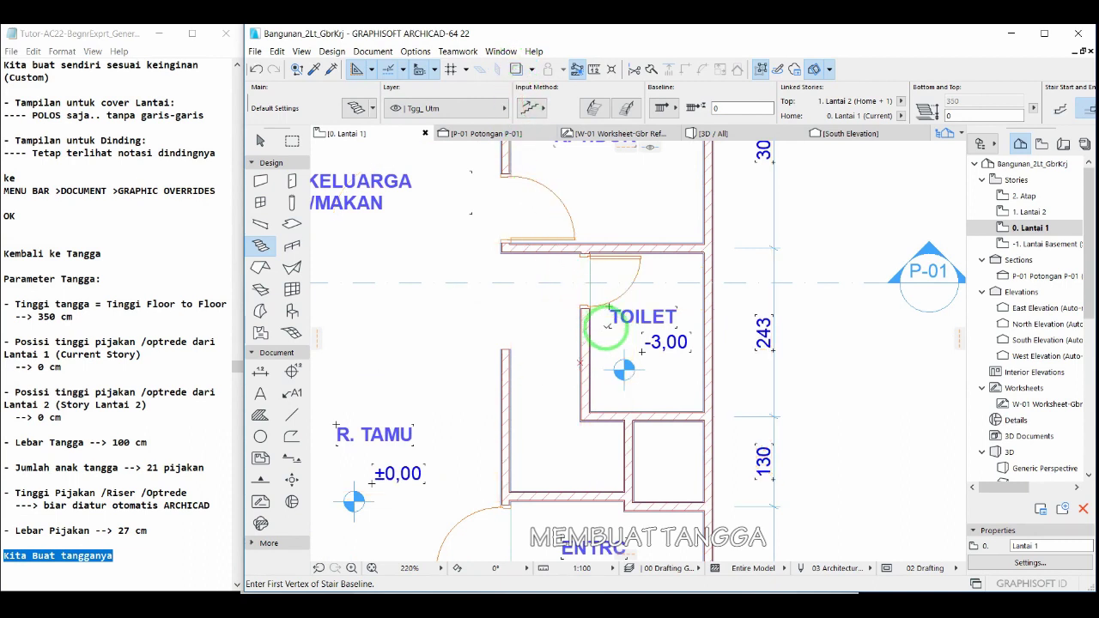
click(609, 325)
click(625, 370)
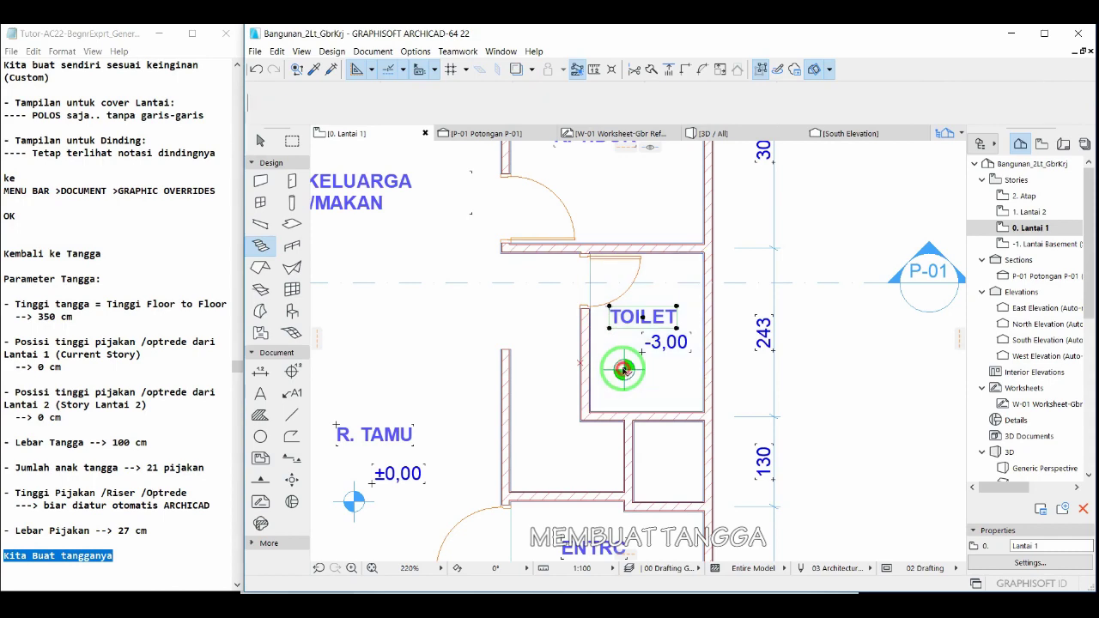
right_click(624, 371)
mouse_move(666, 249)
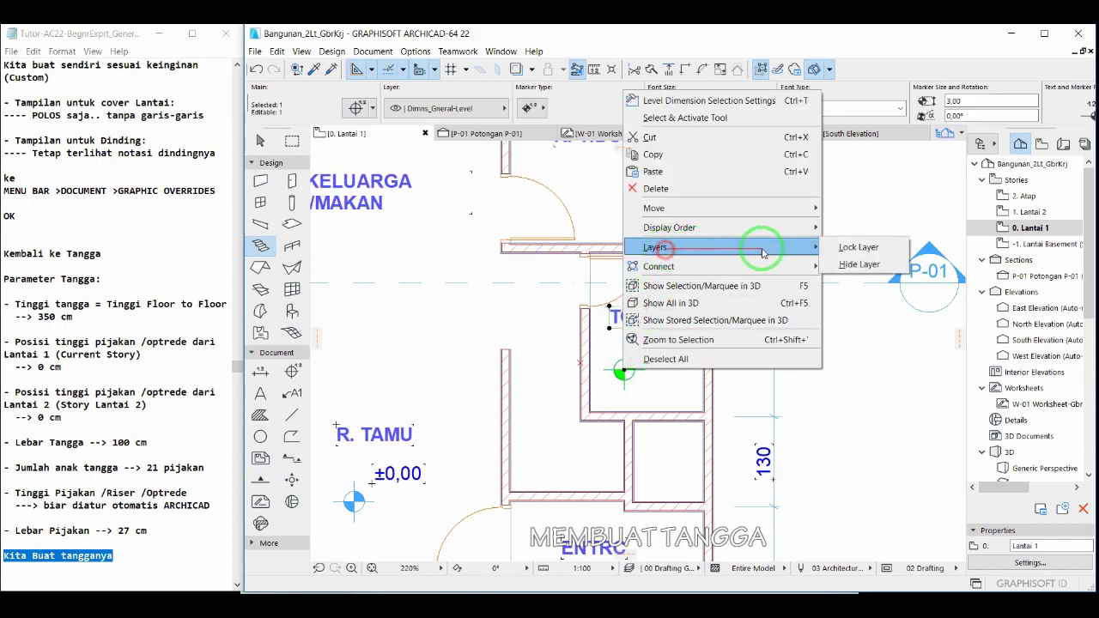
click(848, 254)
Start the stair on the outer face of the toilet's side wall and draw a straight flight about 68 cm long down along it.
scroll(854, 254, up, 2)
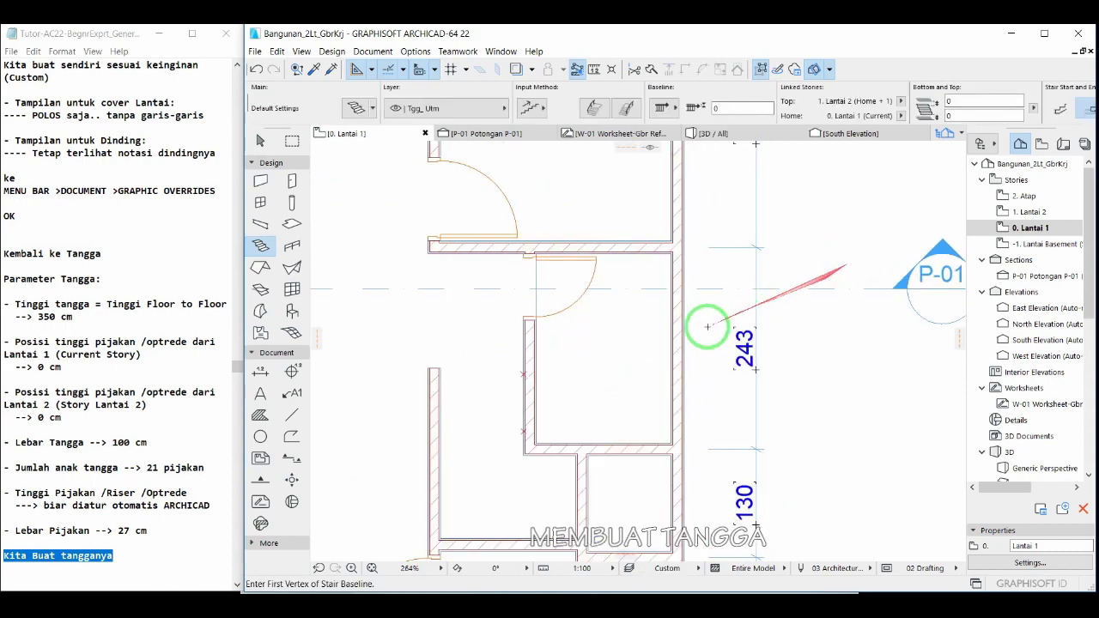
click(523, 374)
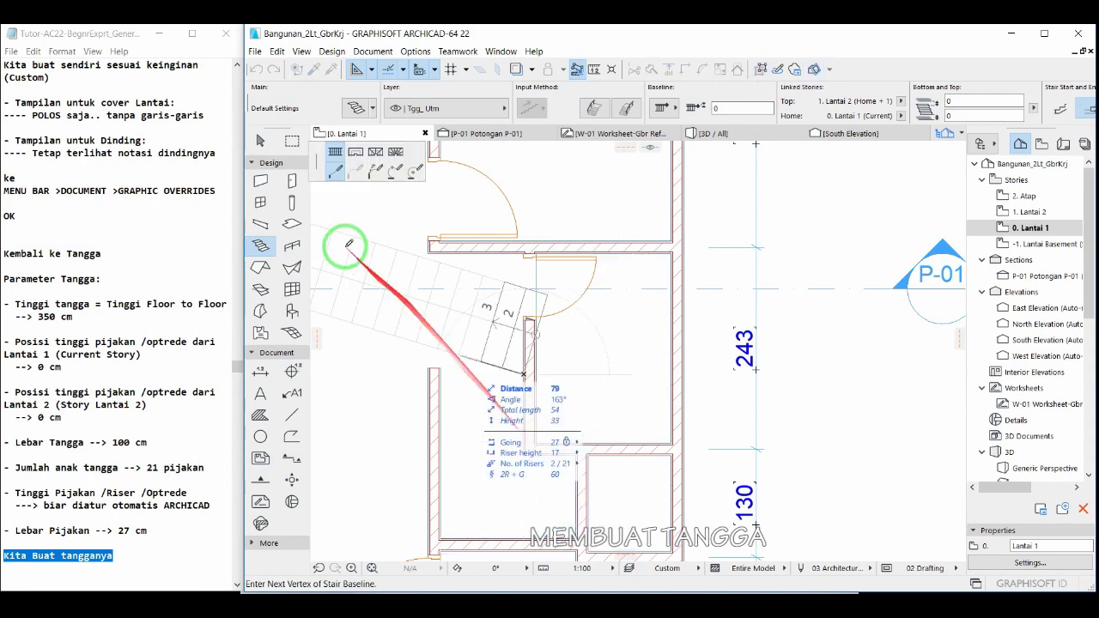
click(335, 152)
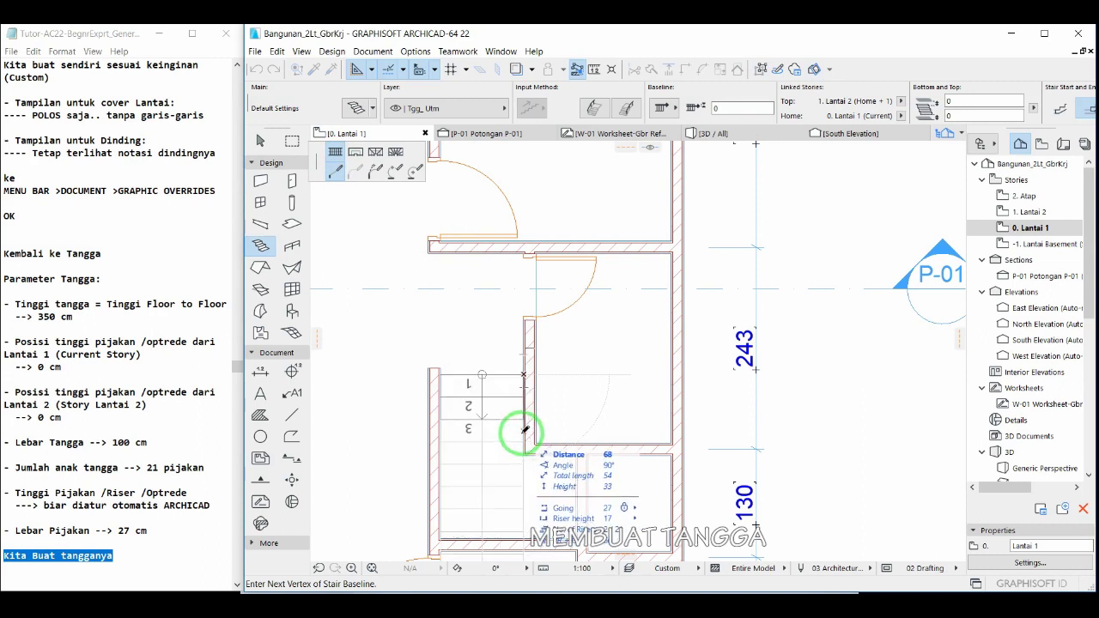
click(525, 429)
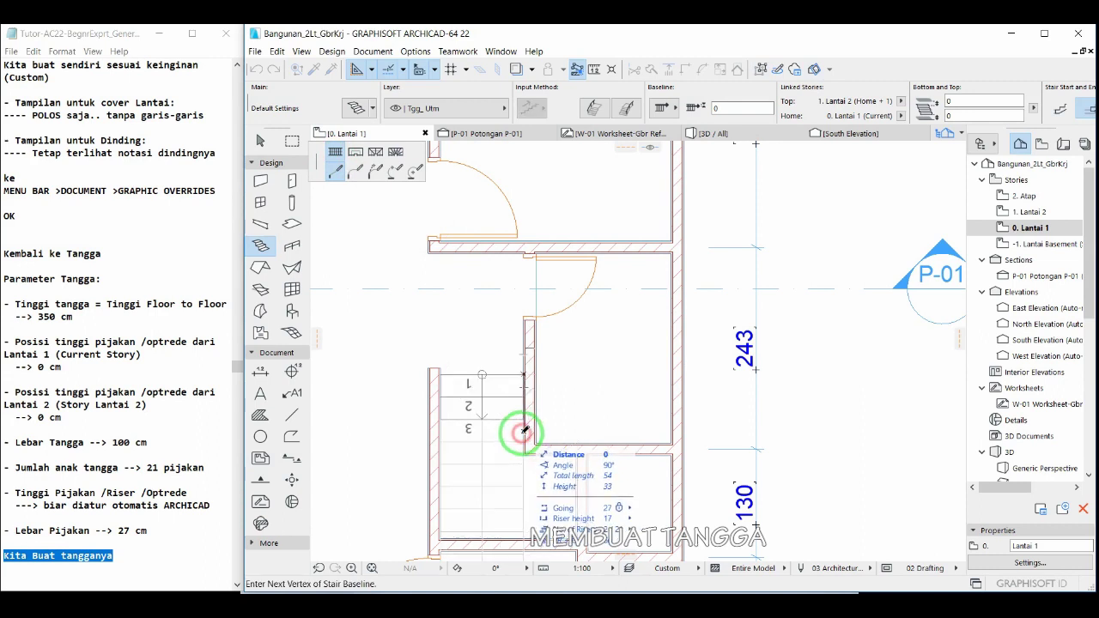
Turn the stair around the toilet's lower wall corner with a winder, ending it about 26 cm past the corner.
click(377, 153)
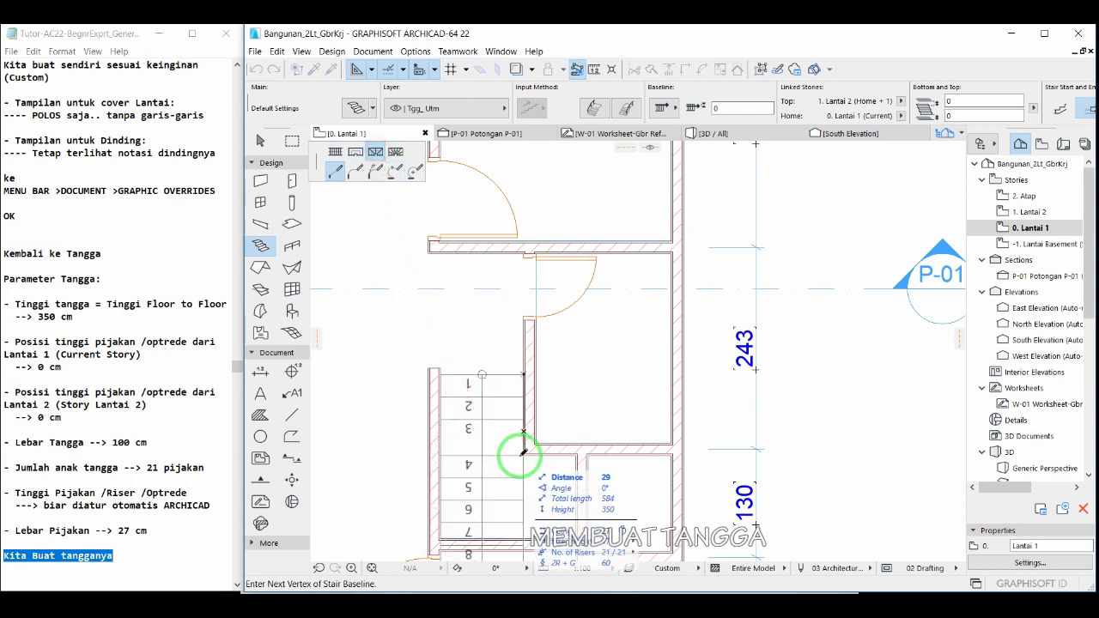
click(522, 452)
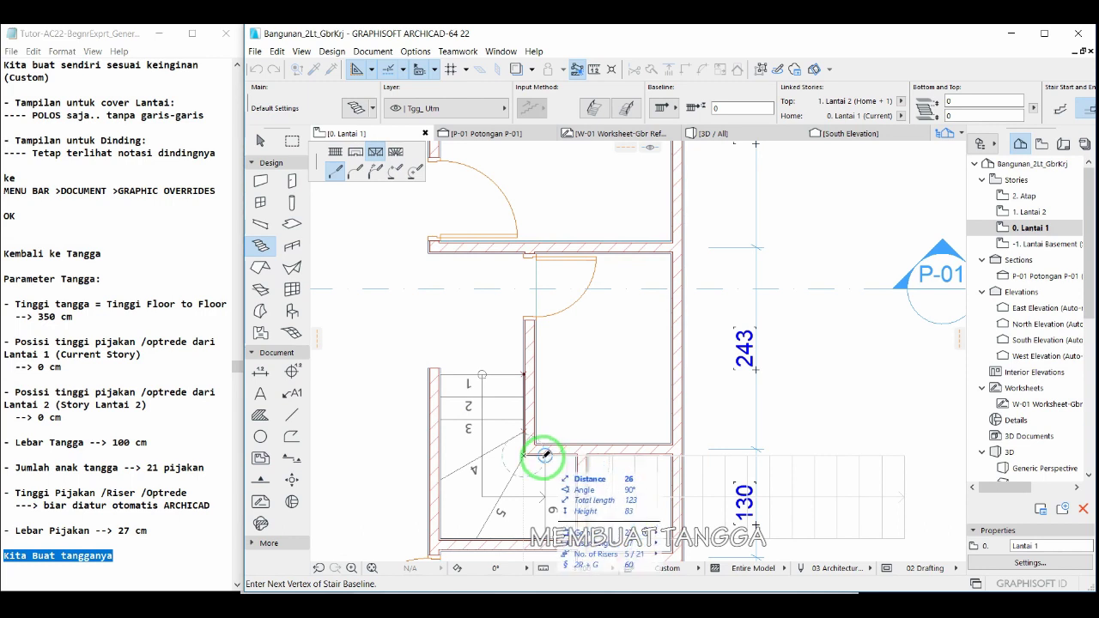
click(544, 455)
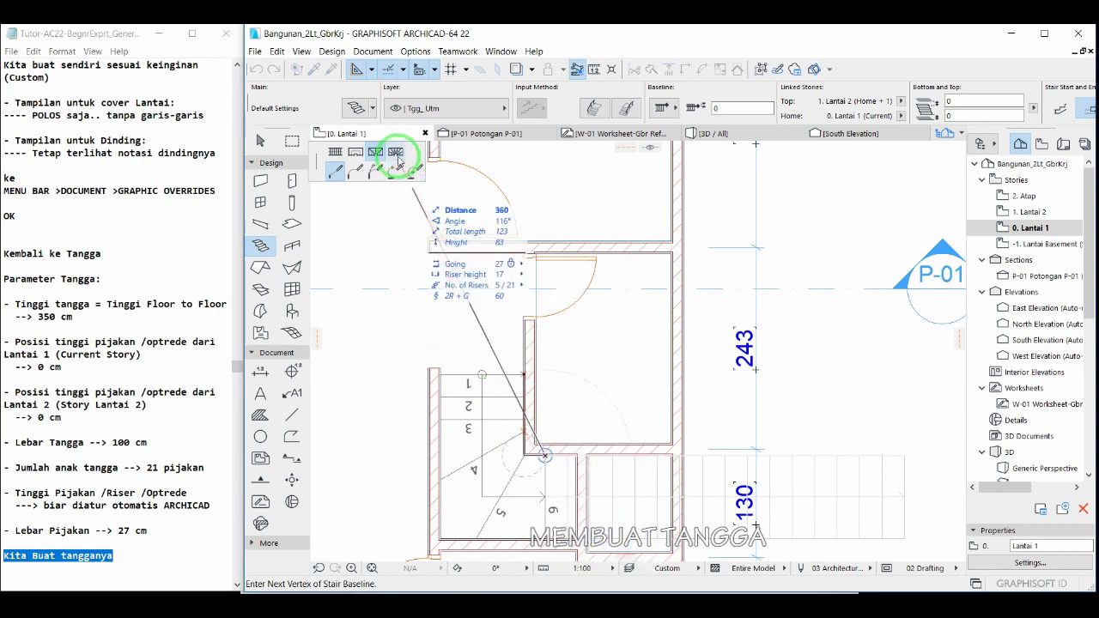
Add a straight run about 52 cm long below the toilet, turn with a second winder, and finish with a straight flight up to riser 21.
click(335, 153)
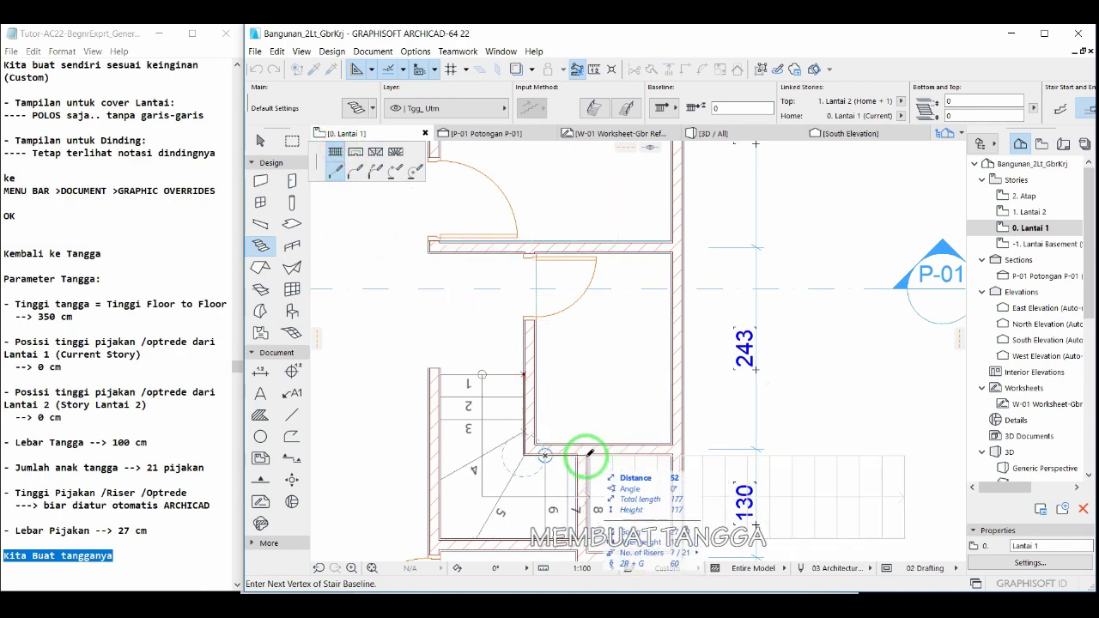
mouse_move(589, 452)
mouse_down()
mouse_move(404, 353)
mouse_move(418, 245)
mouse_move(380, 156)
mouse_up()
click(394, 152)
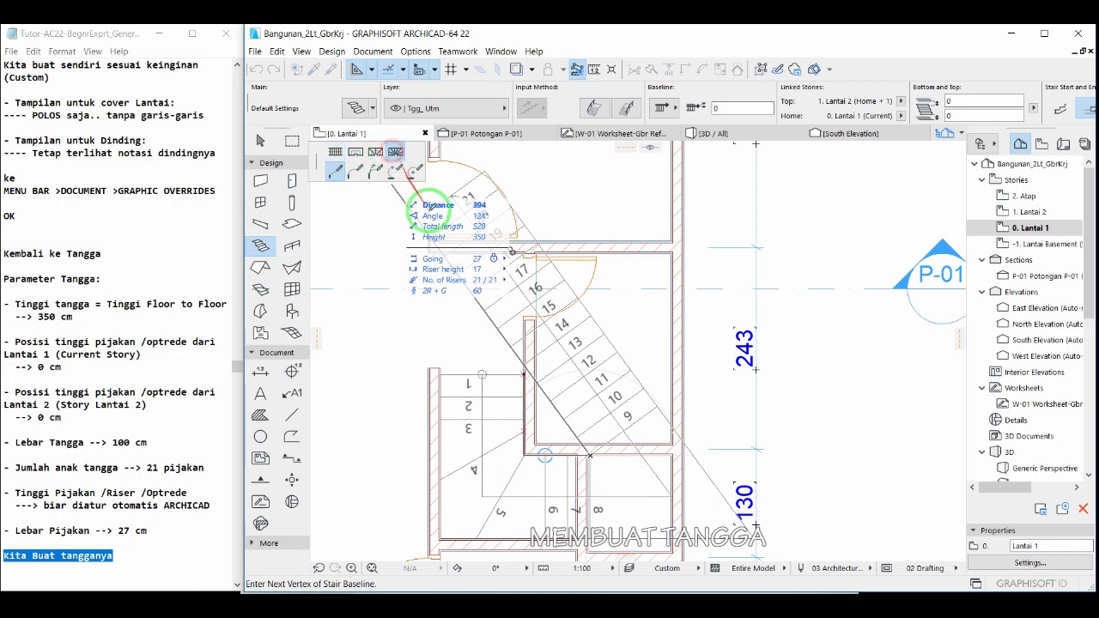
double_click(590, 379)
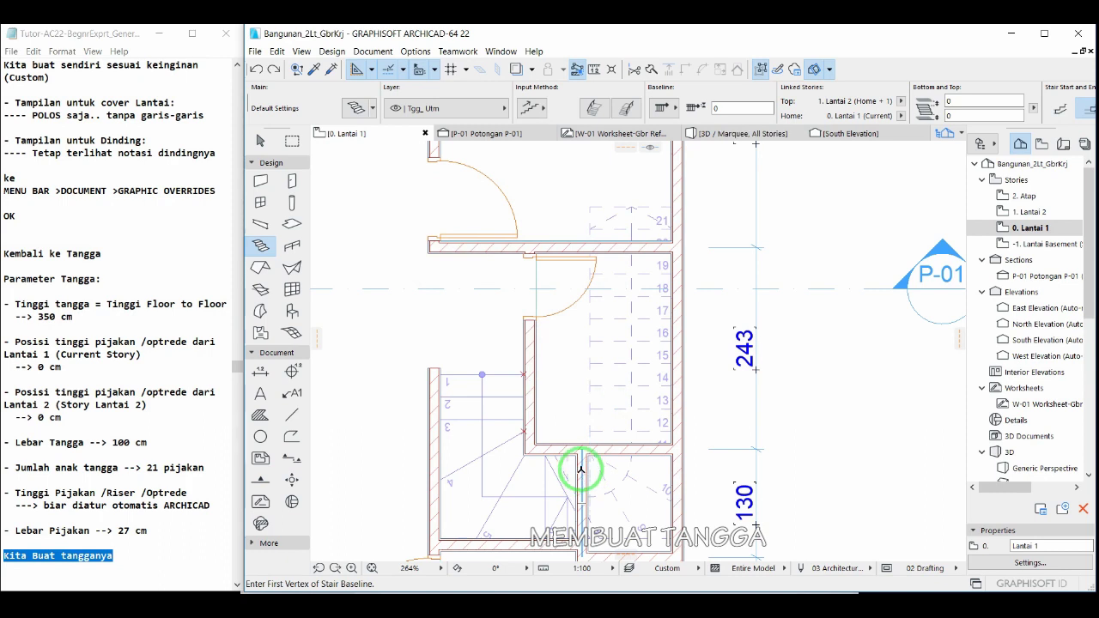
Offset the inner edge of the stair's long final flight to line up with the face of the short wall below the toilet.
click(600, 419)
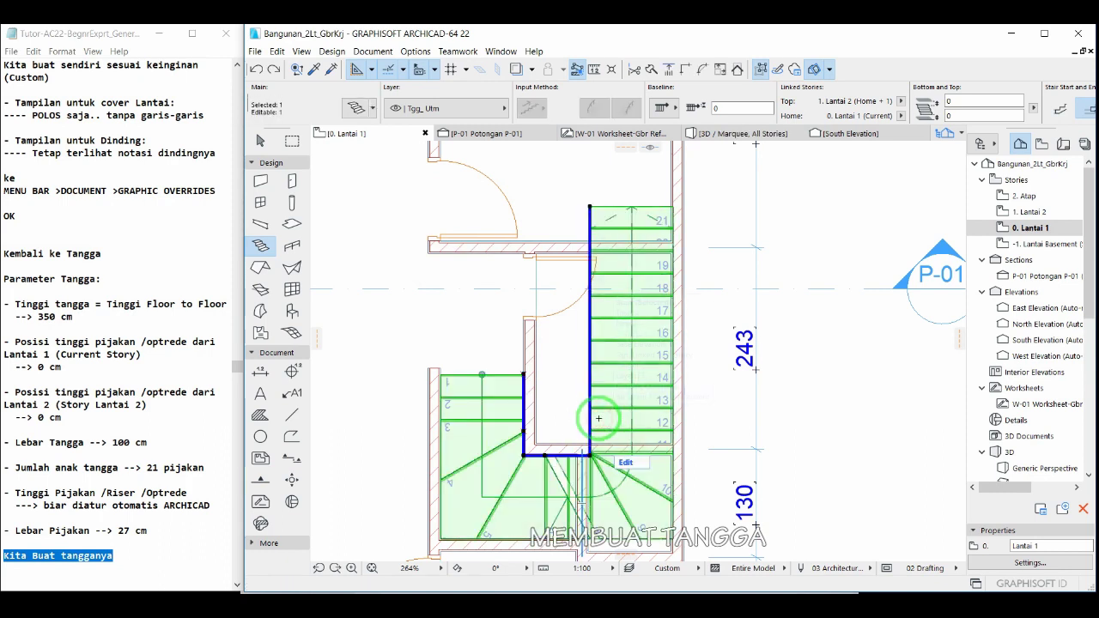
click(590, 397)
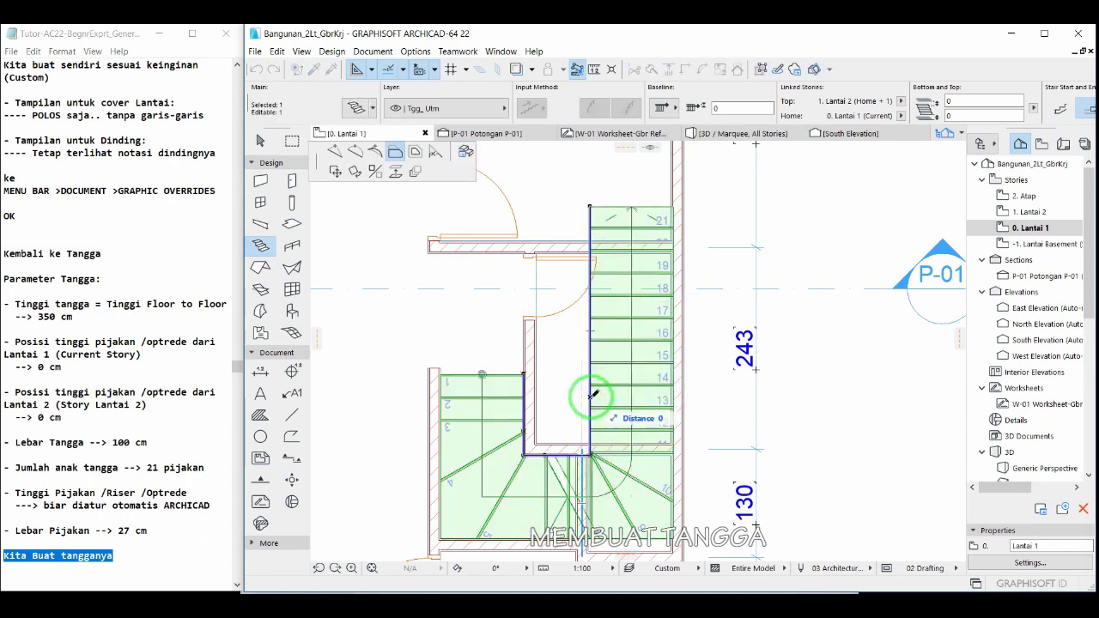
click(395, 154)
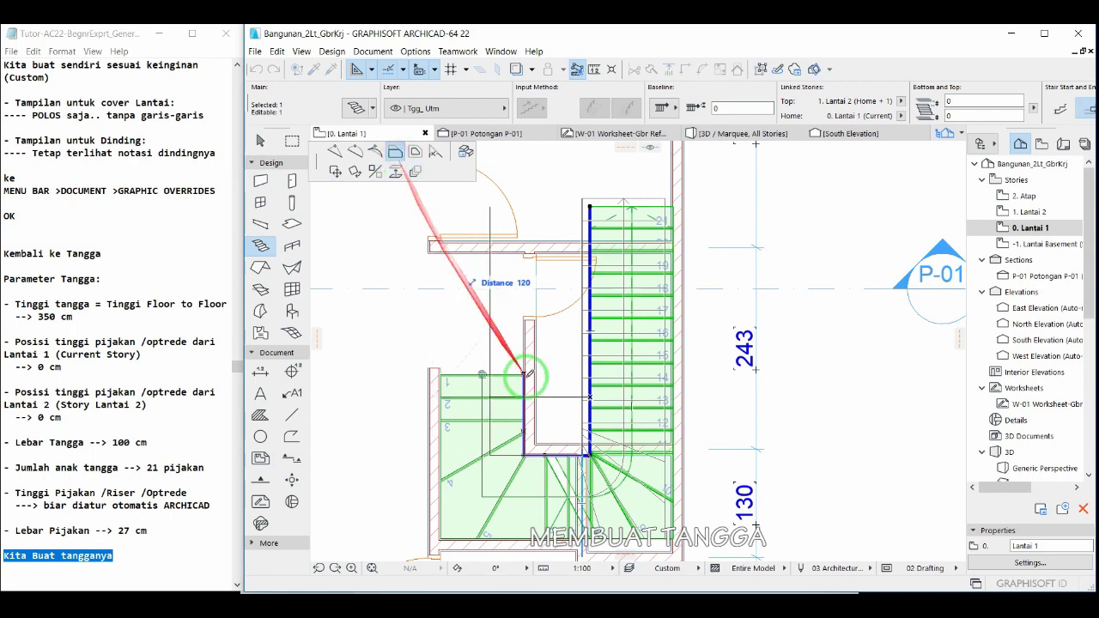
scroll(588, 461, up, 4)
scroll(587, 462, up, 2)
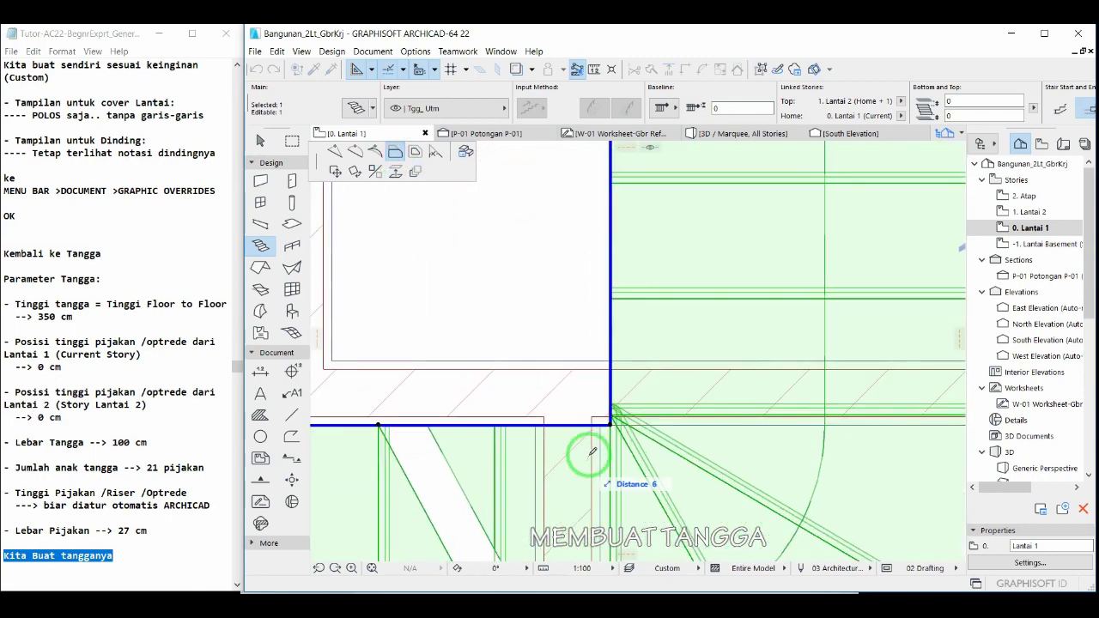
click(605, 422)
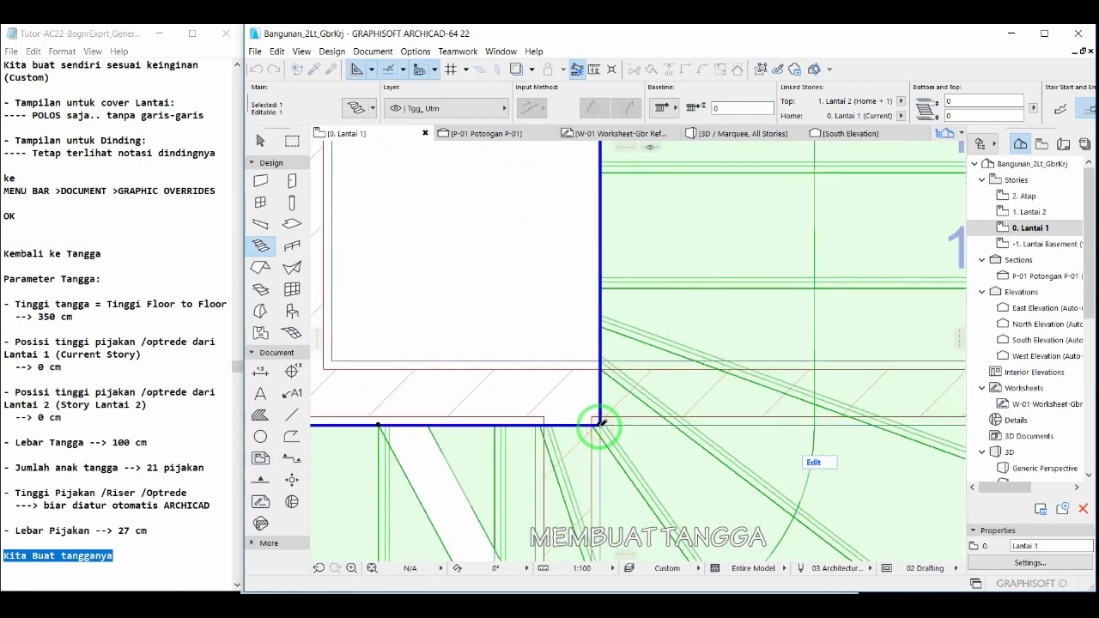
scroll(602, 422, down, 4)
scroll(601, 423, down, 1)
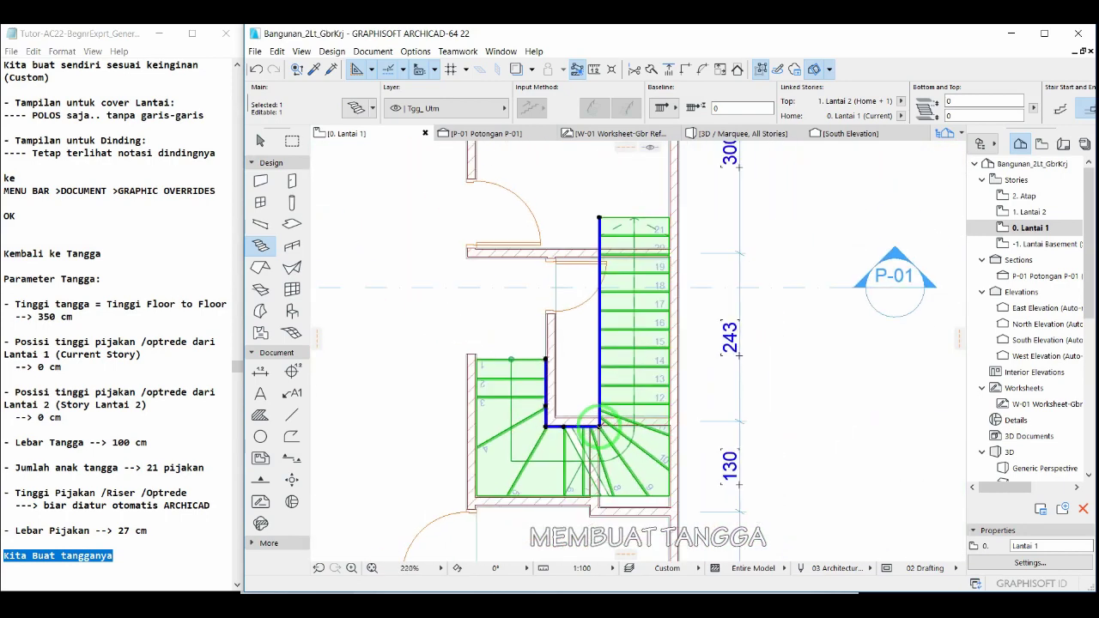
click(487, 332)
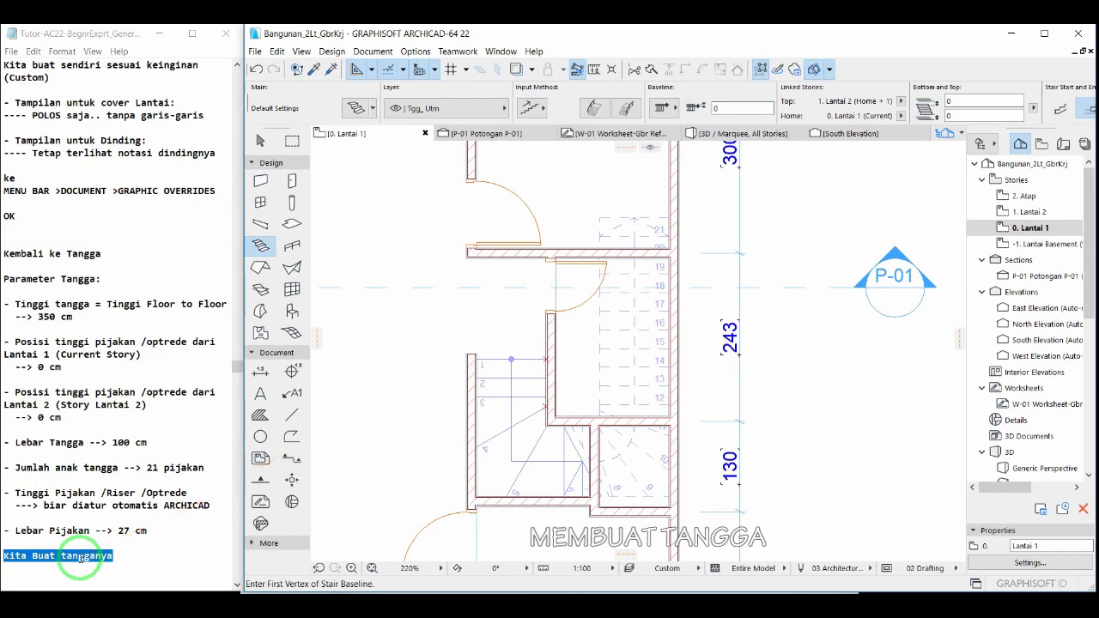
Find the section of the tutorial notes about using the Marquee tool for viewing in 3D.
scroll(82, 545, down, 3)
drag(3, 493, 135, 518)
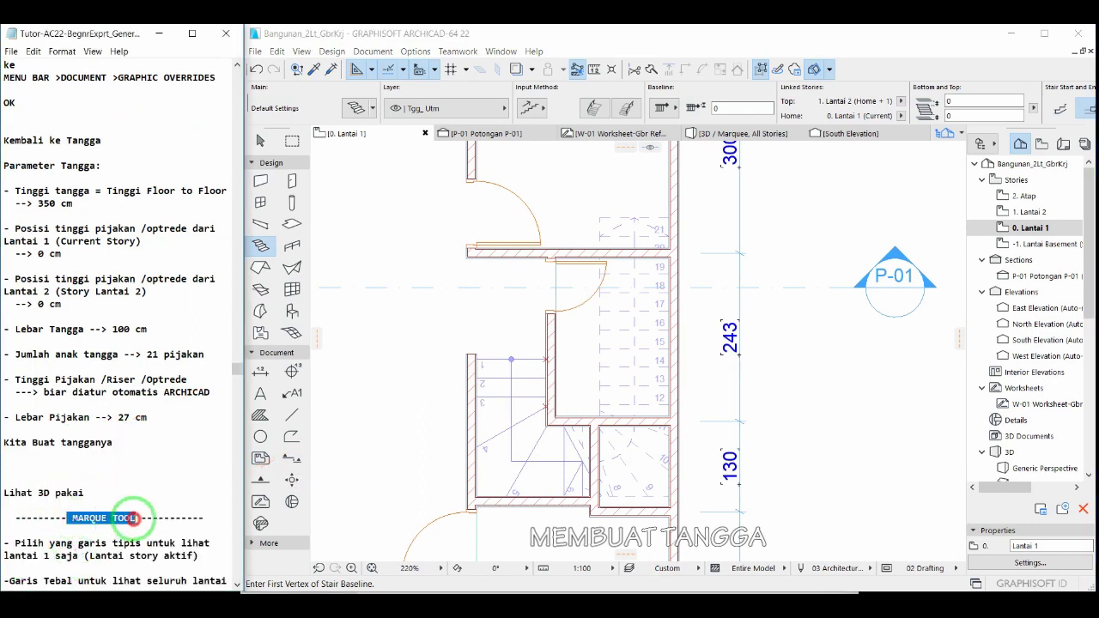
scroll(135, 475, down, 10)
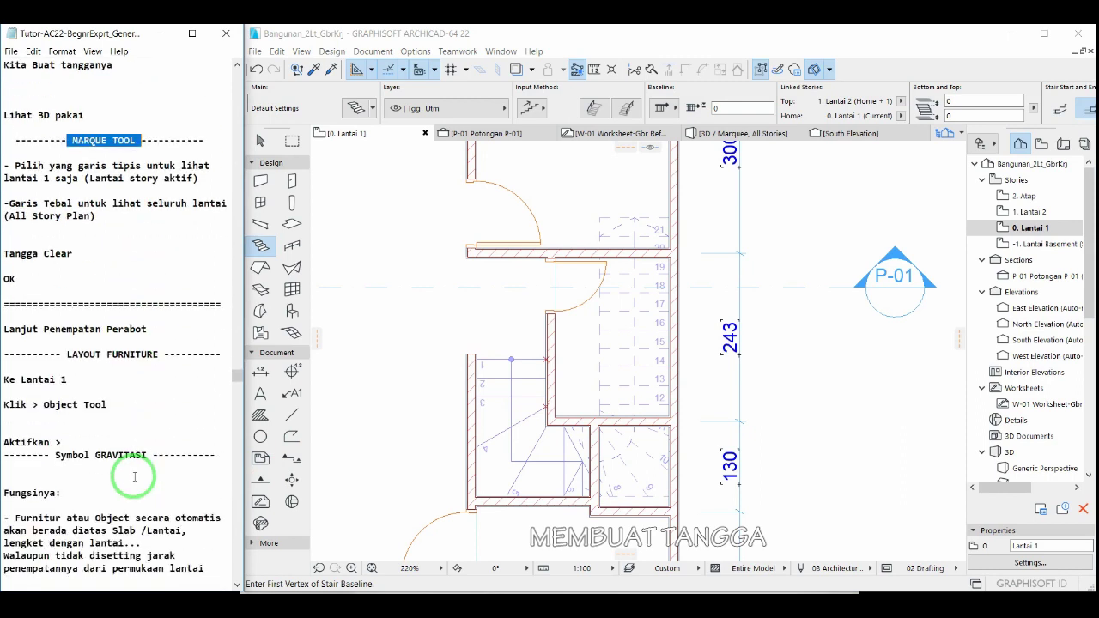
scroll(134, 477, down, 1)
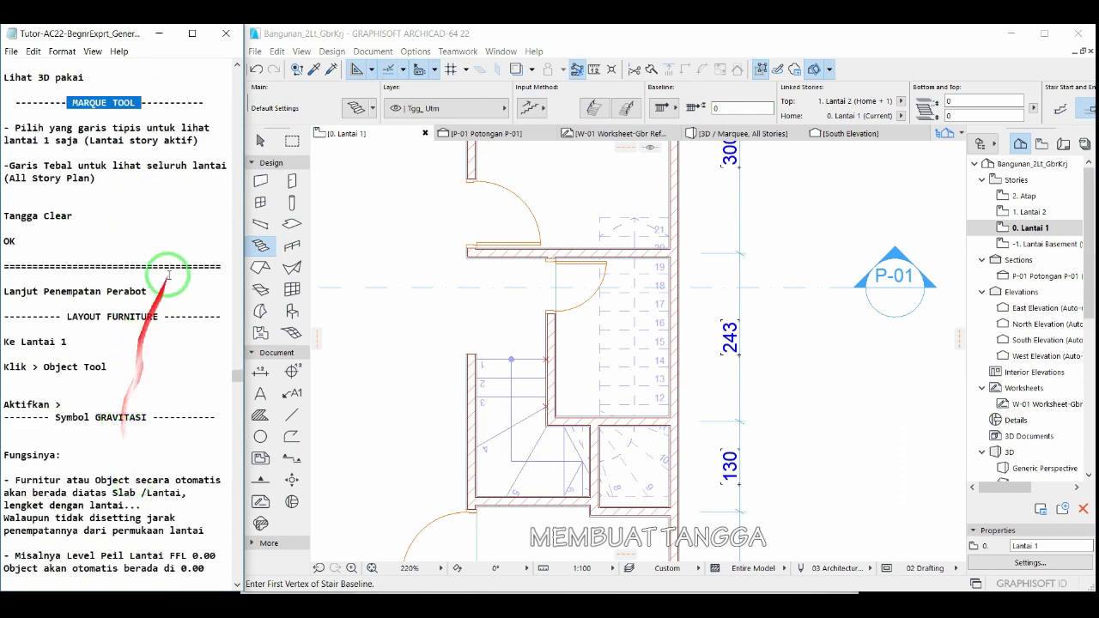
Activate the Marquee tool, compare the thin and thick outline options in the notes, and choose the thick all-stories marquee.
click(292, 140)
click(292, 141)
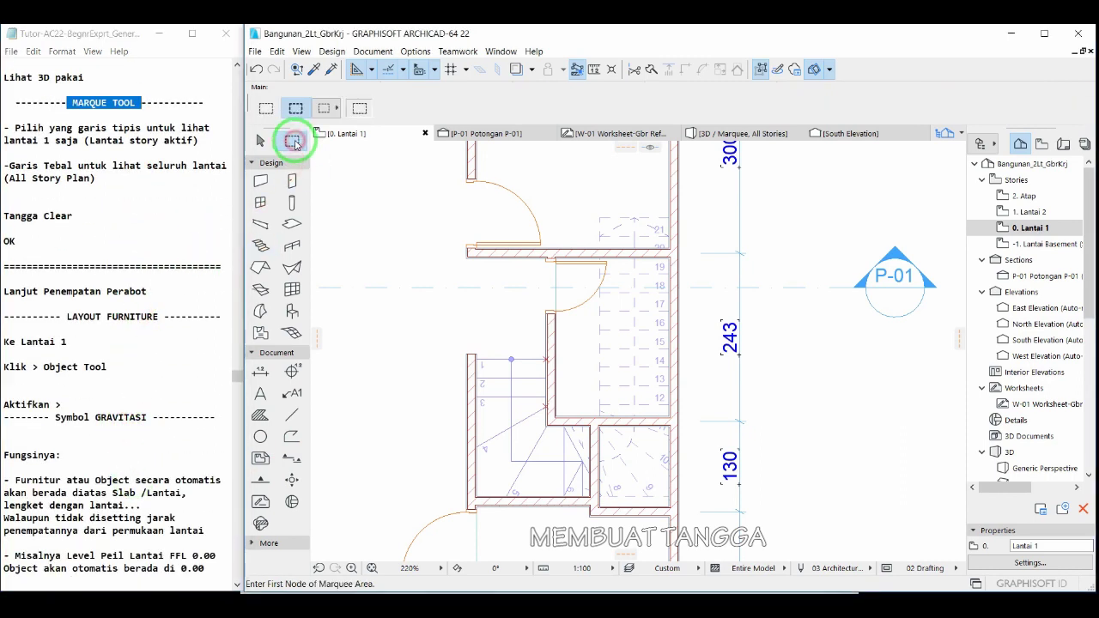
click(26, 129)
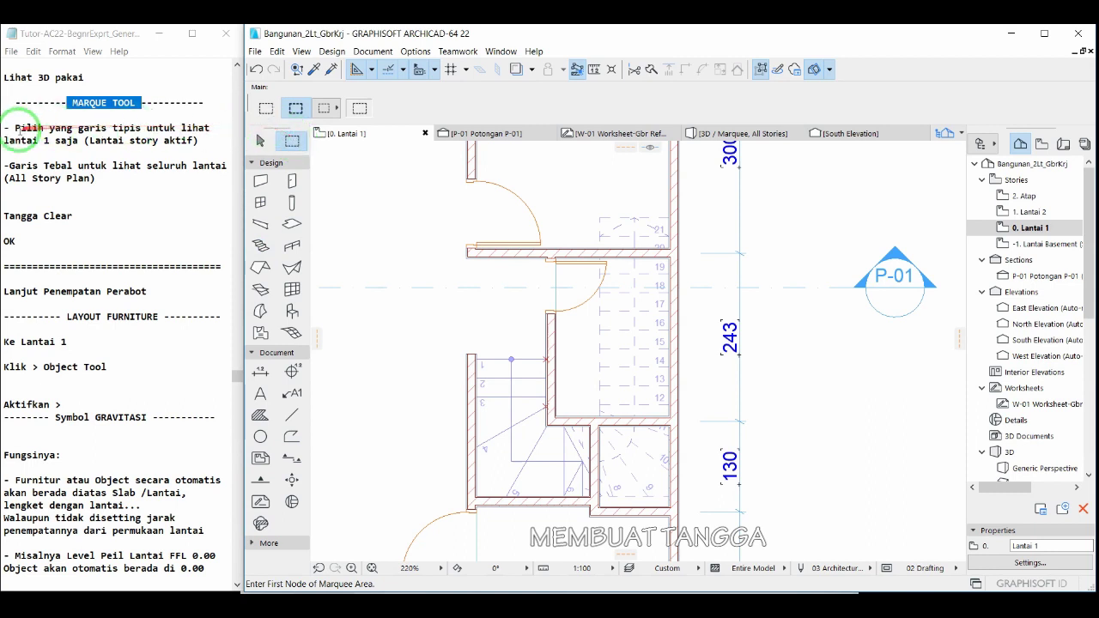
drag(15, 129, 213, 142)
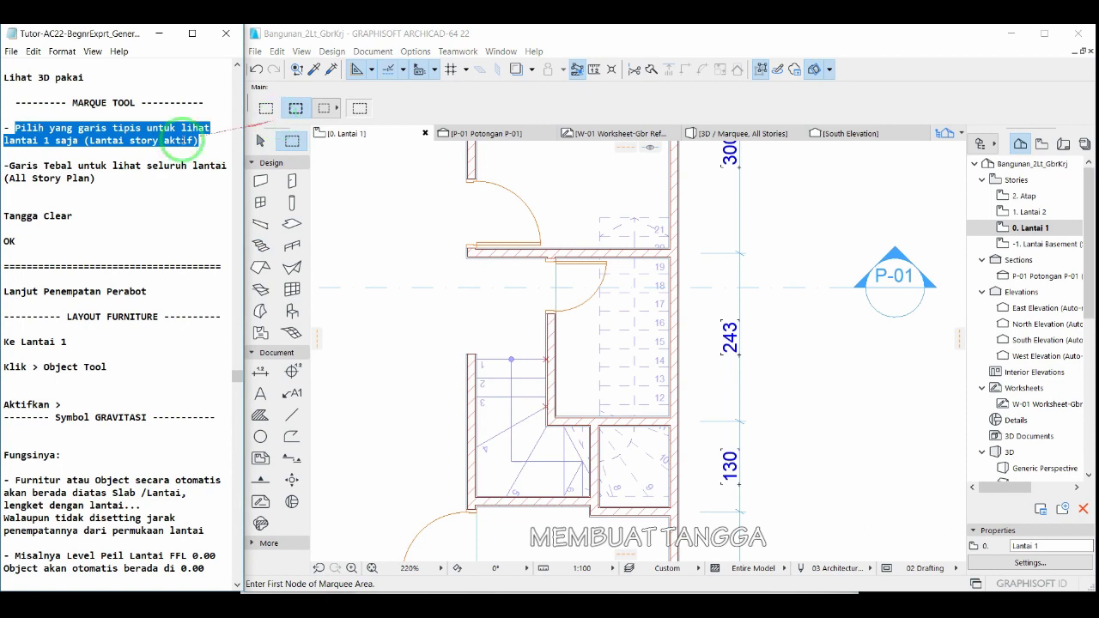
drag(5, 166, 209, 166)
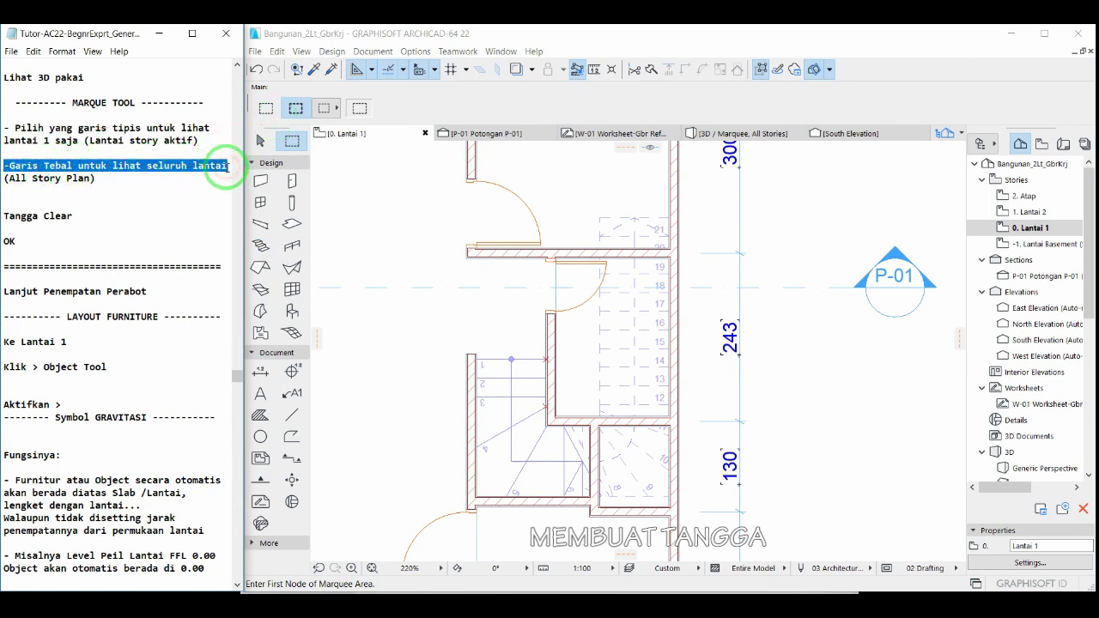
click(294, 109)
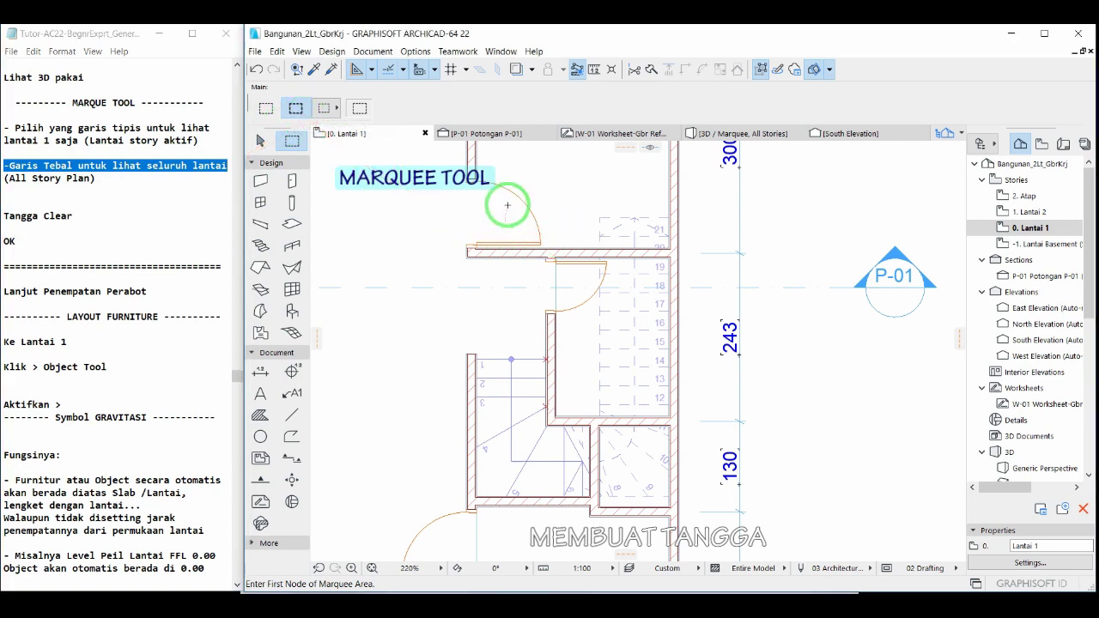
Draw a rectangular marquee over most of the stair and its surrounding walls, and show the marquee area in 3D.
drag(507, 206, 716, 475)
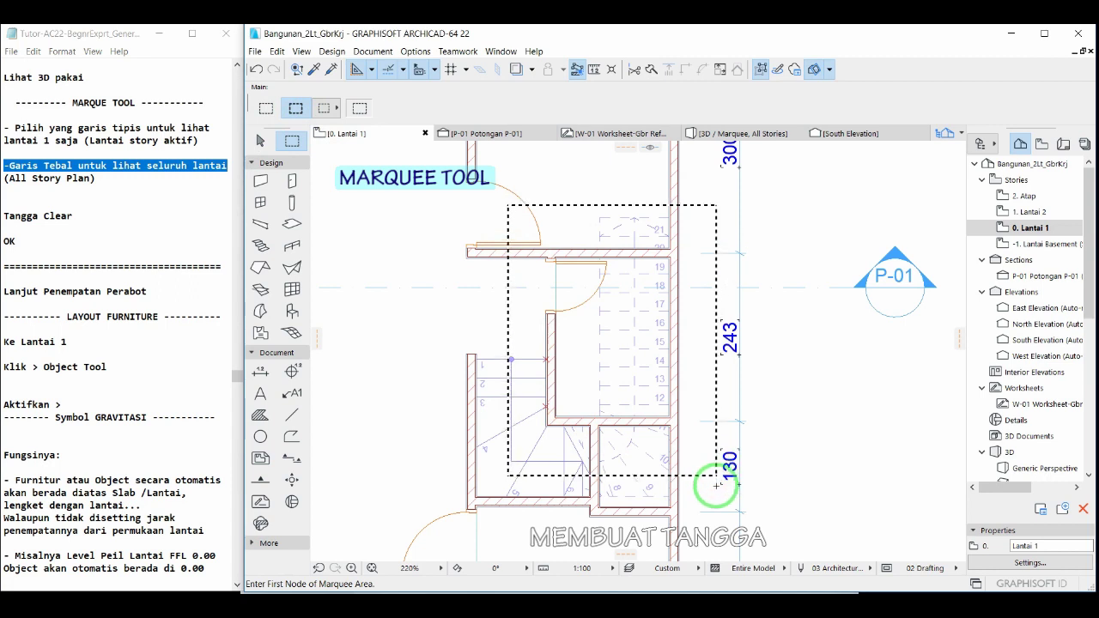
right_click(808, 443)
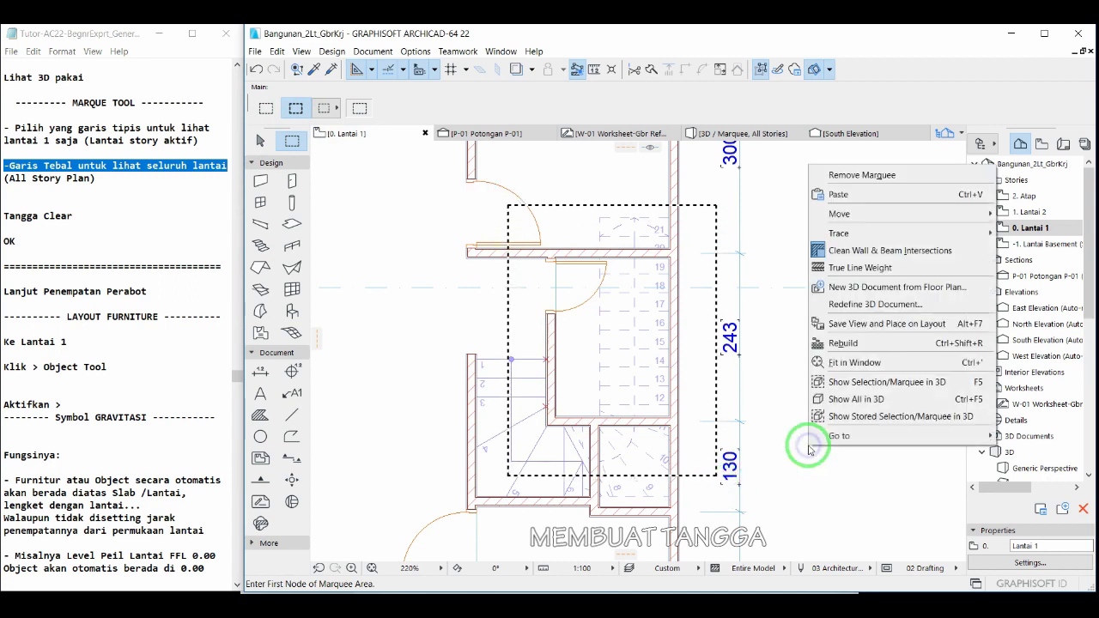
click(830, 389)
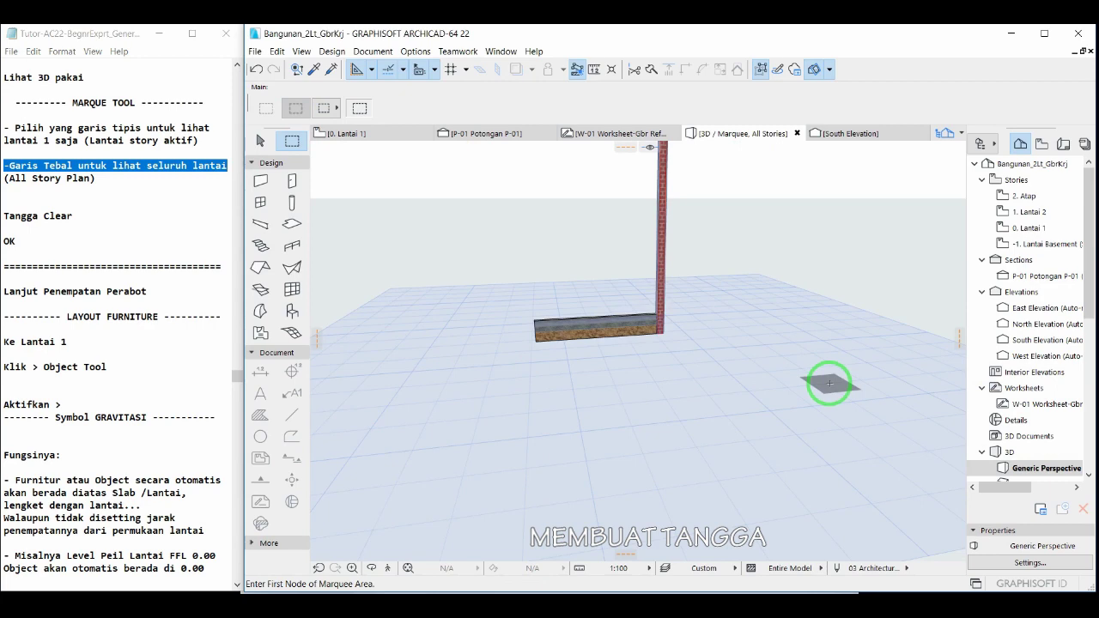
Turn off the 3D cutaway and inspect the stair within the full-height, all-stories marquee section.
click(813, 69)
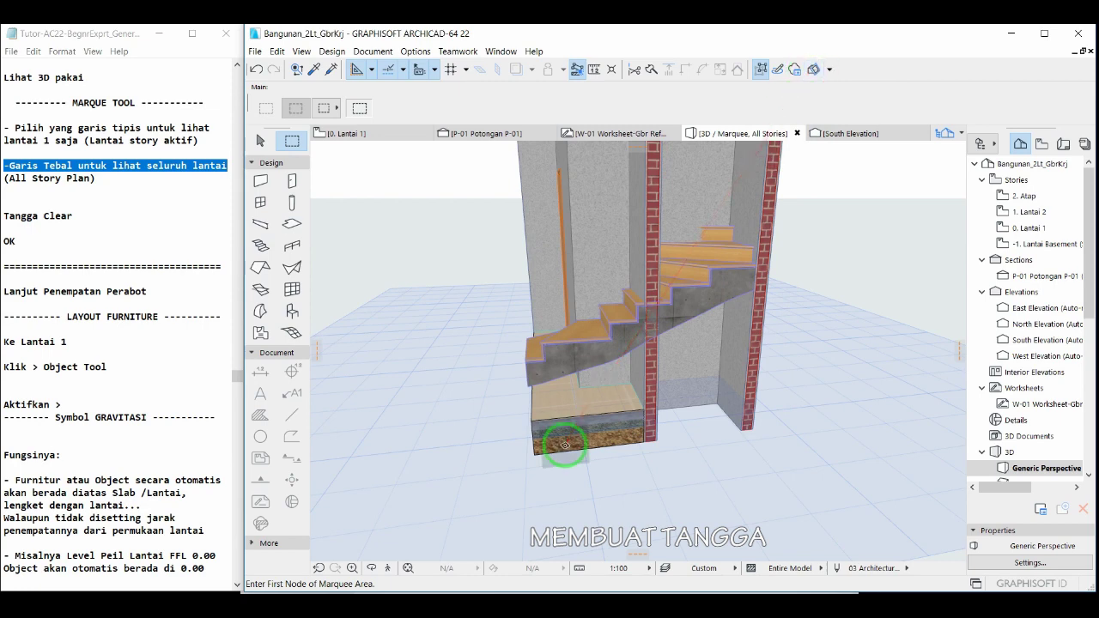
scroll(562, 455, down, 3)
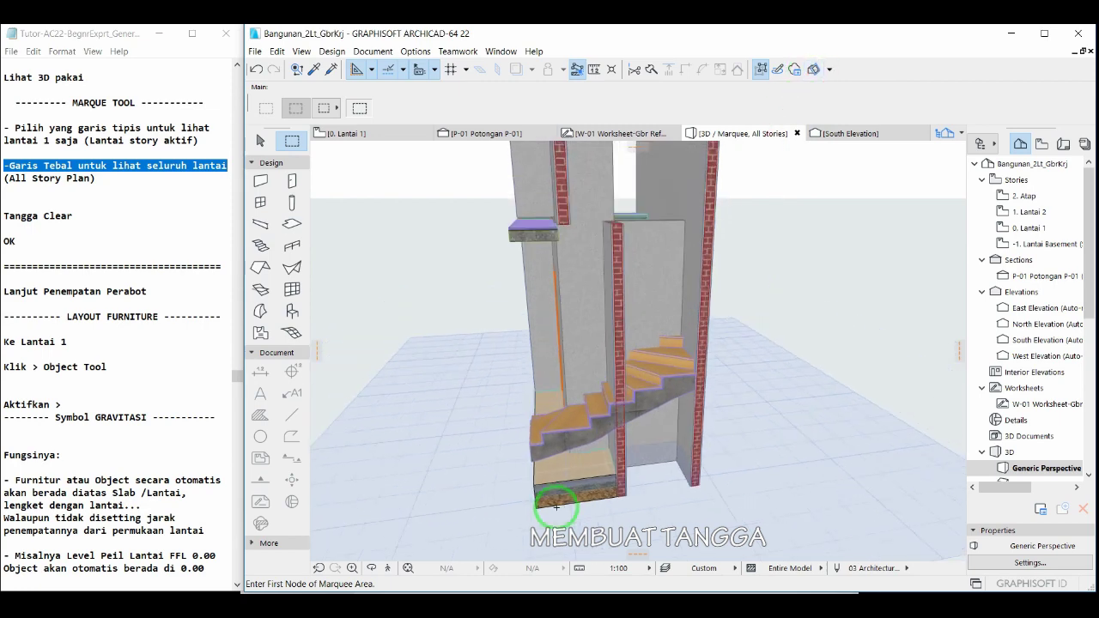
scroll(557, 507, down, 3)
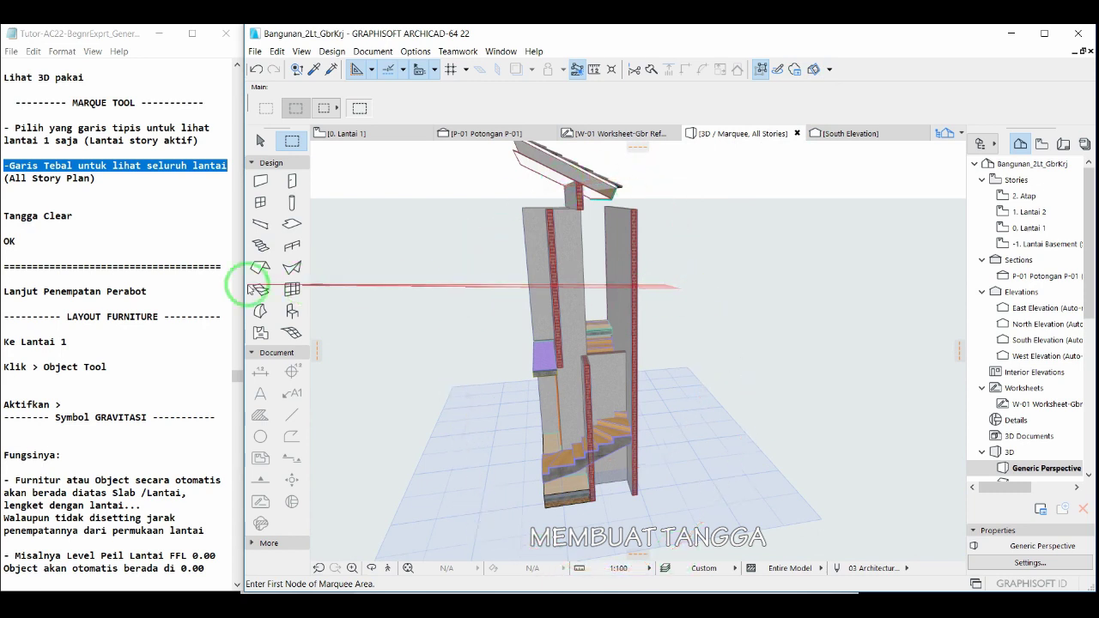
Review the thin-outline marquee note, return to the Lantai 1 floor plan, and switch the existing marquee to the thin single-story type.
drag(11, 127, 200, 127)
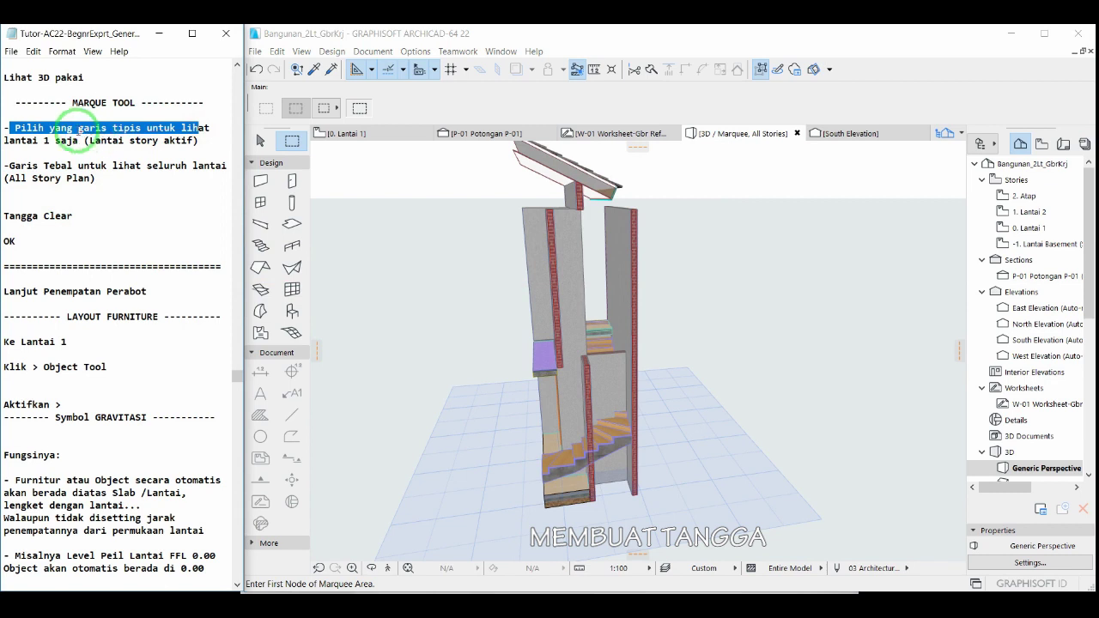
drag(78, 127, 141, 127)
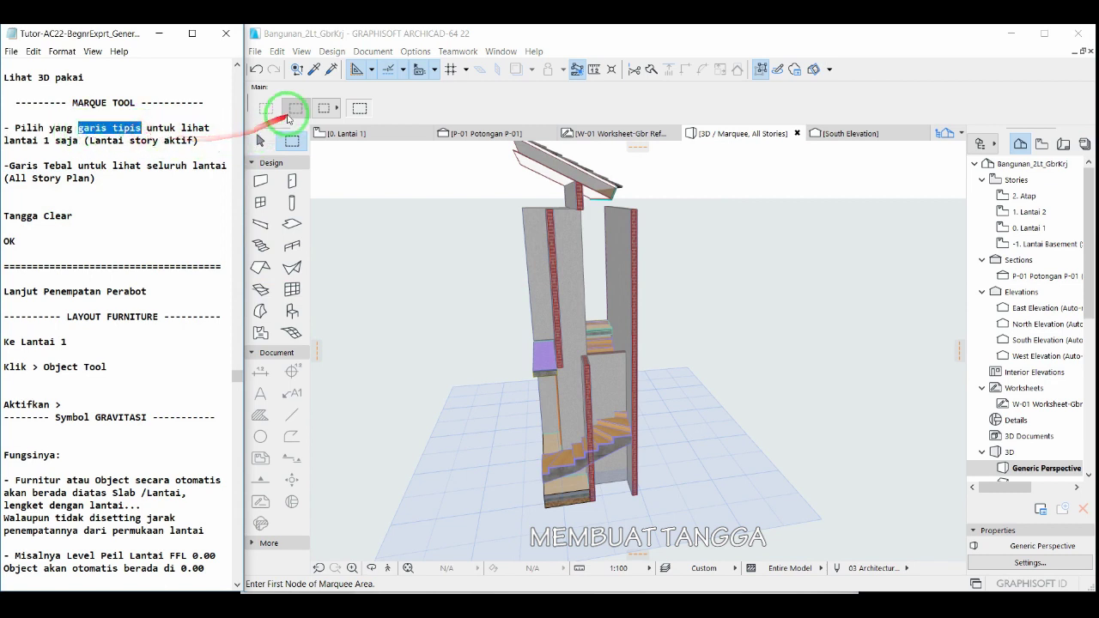
click(264, 109)
click(264, 109)
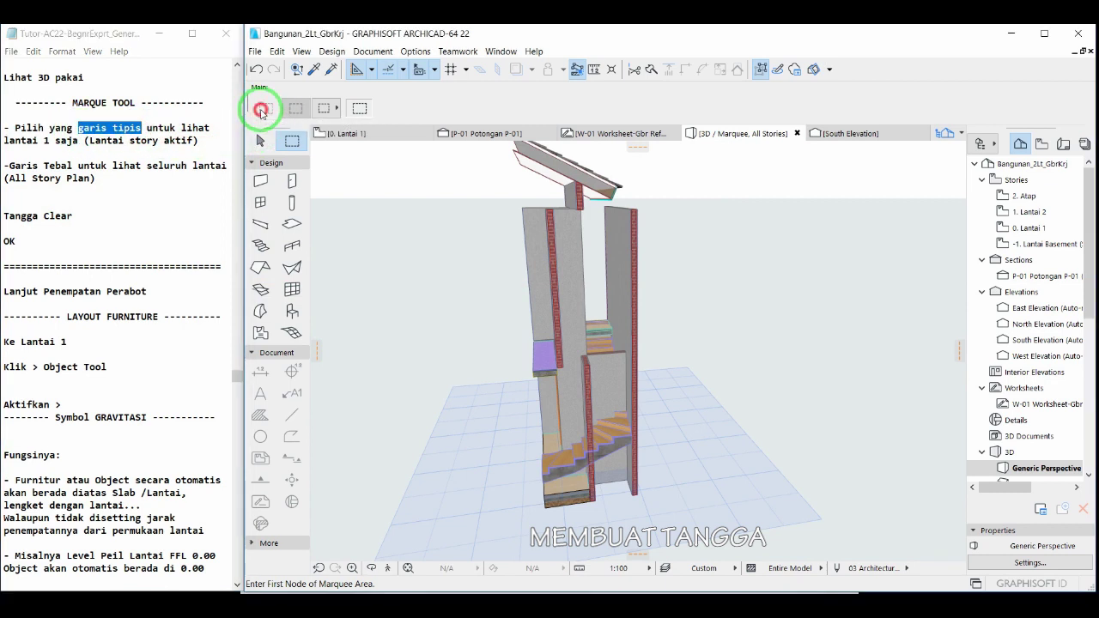
right_click(373, 228)
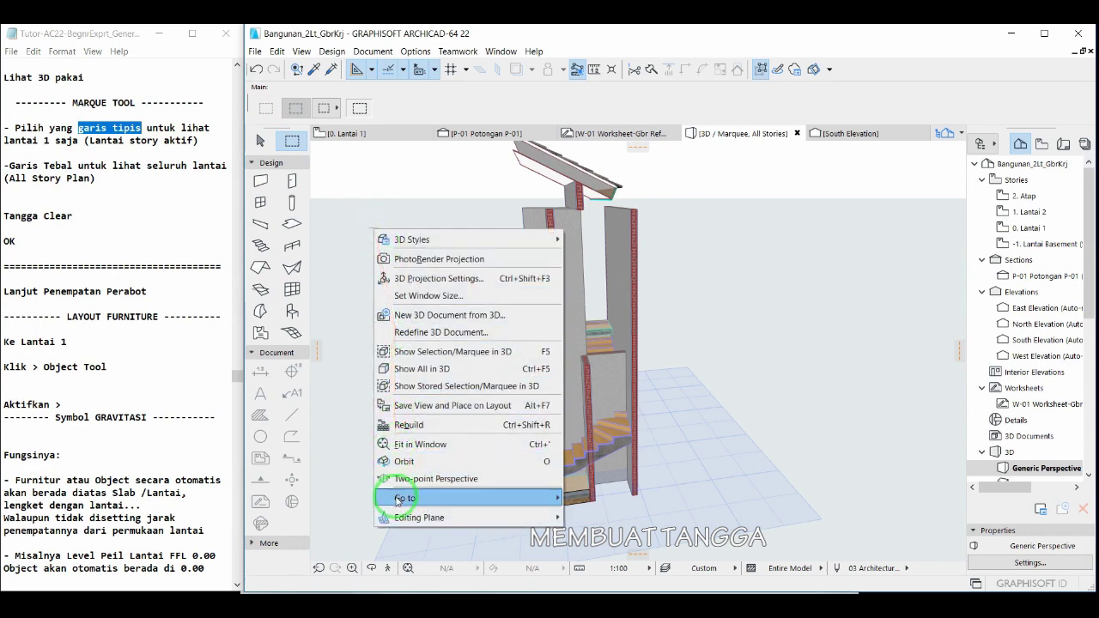
mouse_move(403, 498)
click(601, 501)
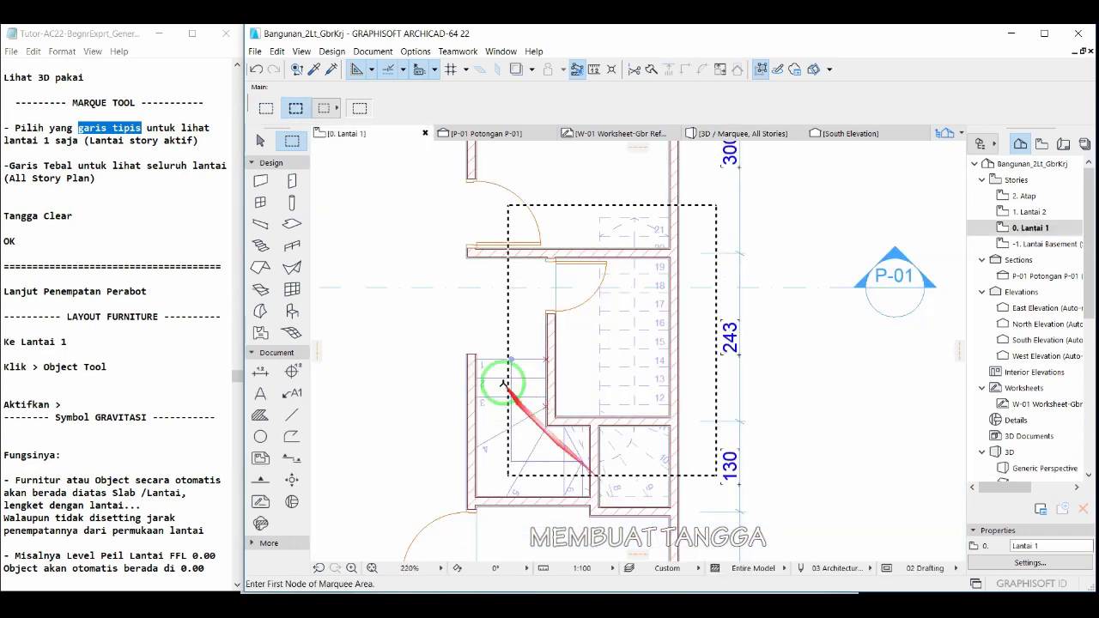
click(265, 109)
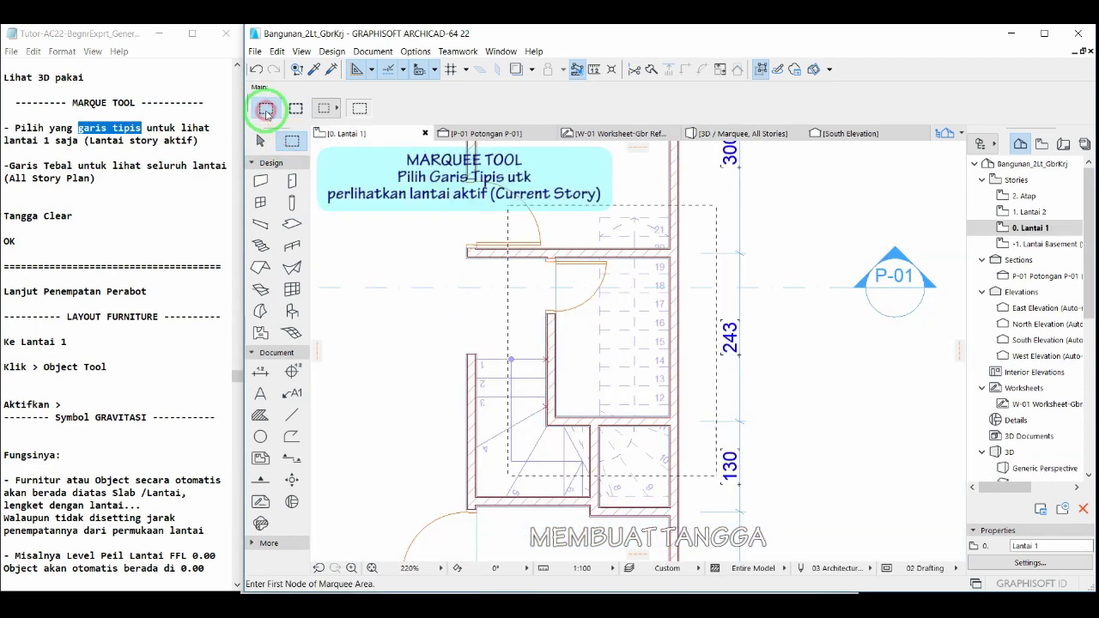
Show the single-story marquee area in 3D and orbit to look down on the stair and the walls crossing it.
right_click(432, 221)
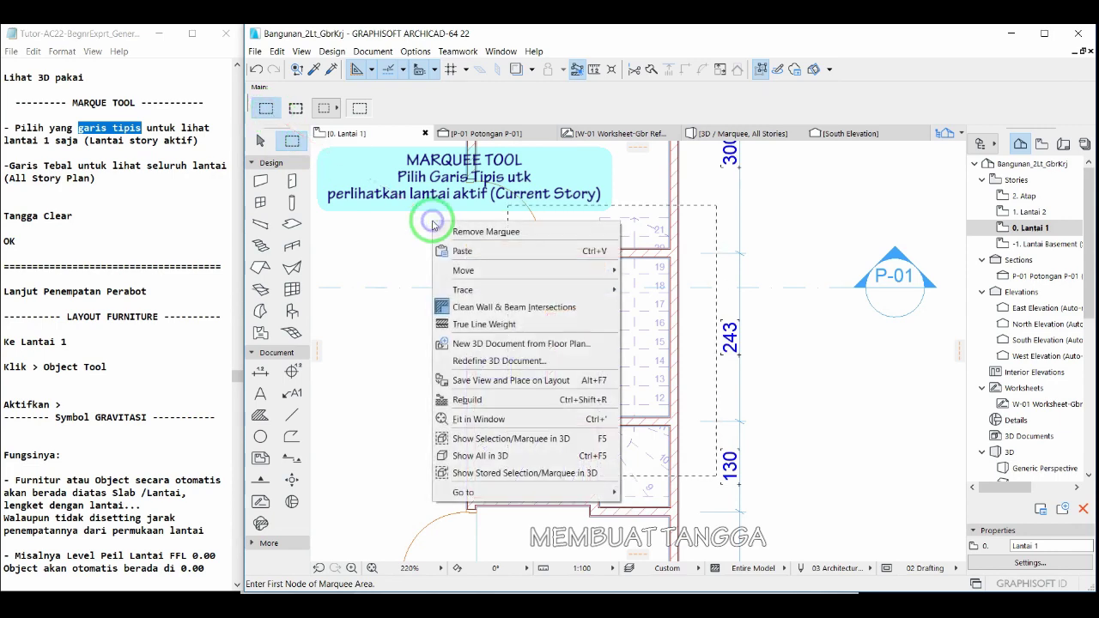
click(455, 439)
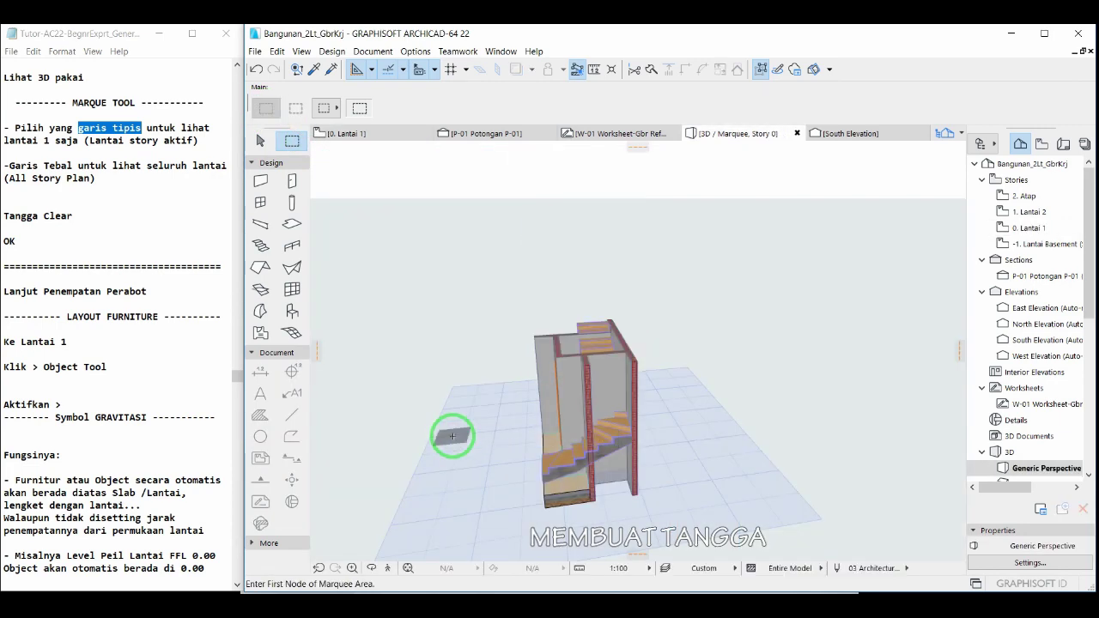
click(371, 569)
drag(567, 357, 637, 352)
drag(565, 408, 605, 420)
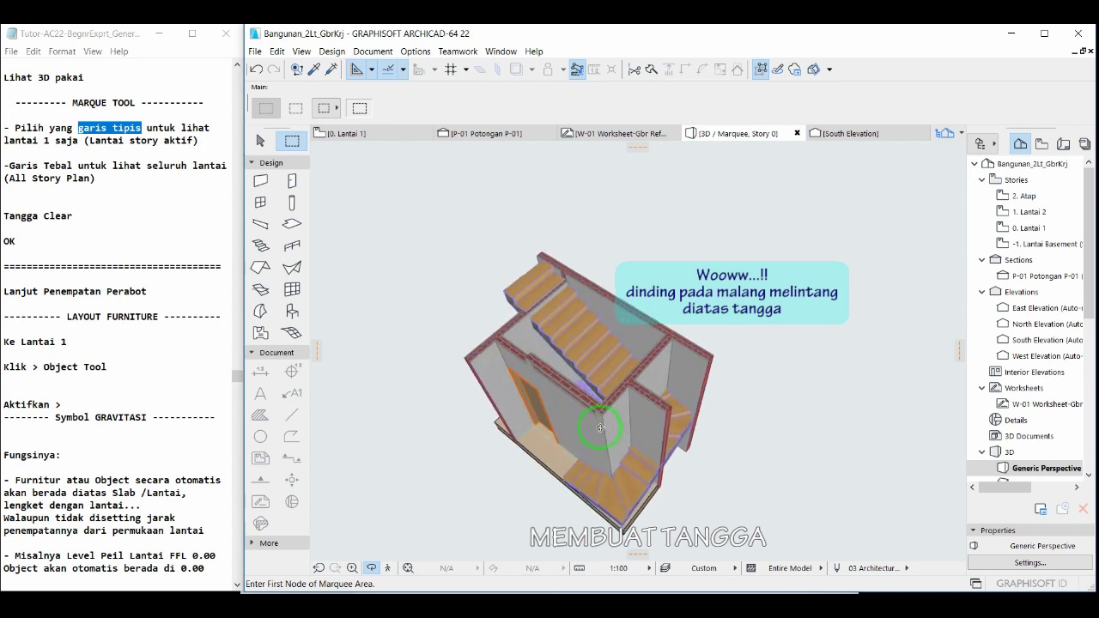
Add tutorial notes below the Marquee section on trimming walls that pass through the stair with Connect, Subtraction and Upward Extrusion.
click(110, 180)
key(Return)
key(Return)
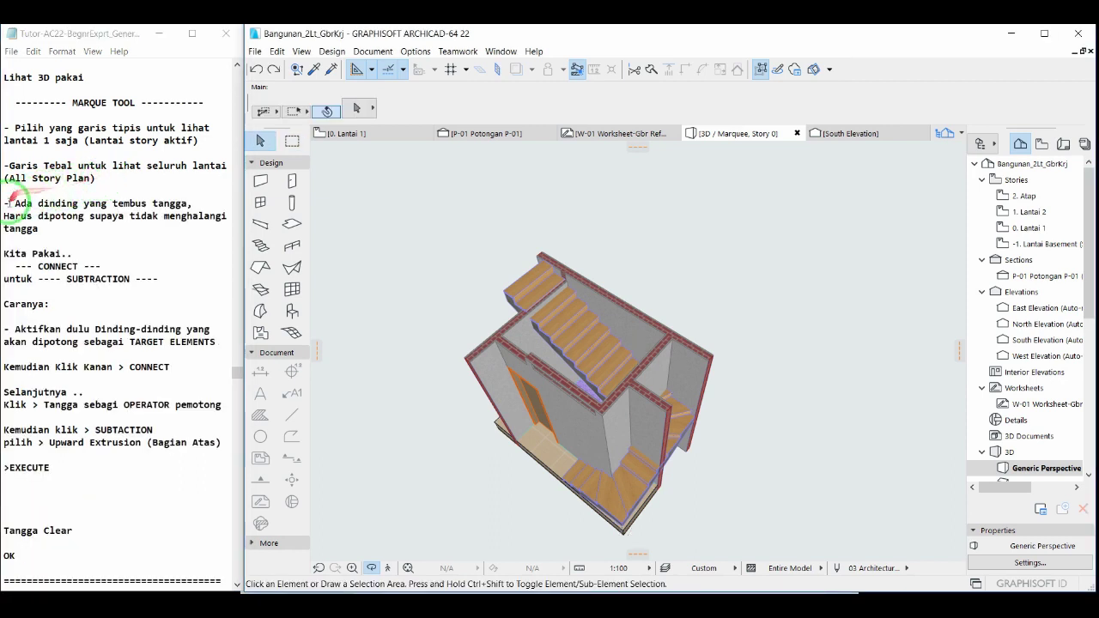
drag(5, 204, 135, 228)
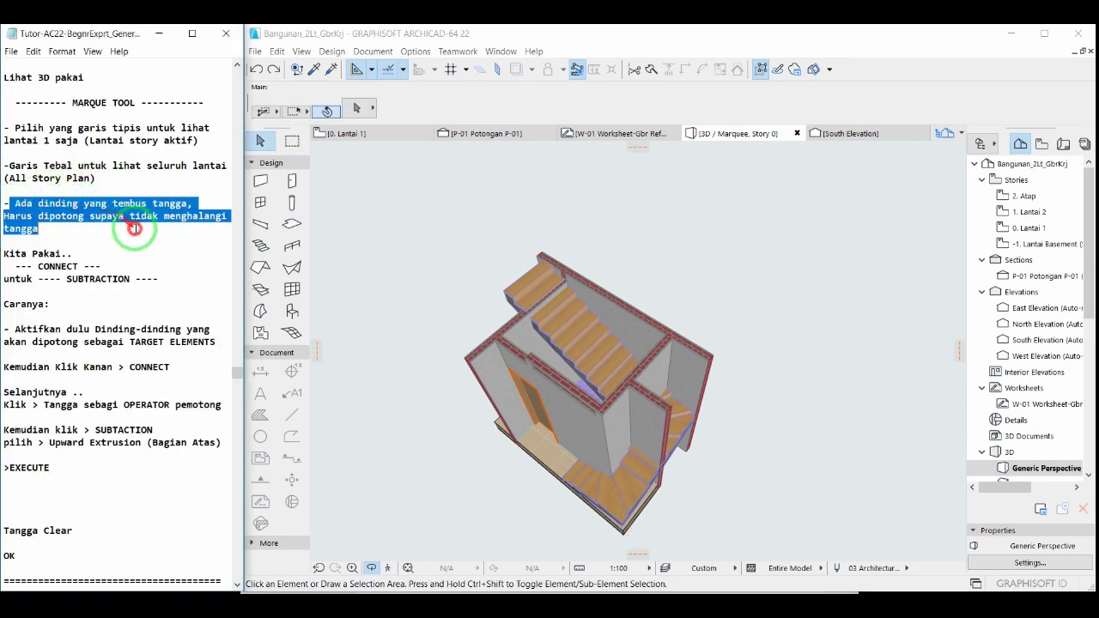
Turn off Orbit mode so that elements can be selected in the 3D view.
click(613, 406)
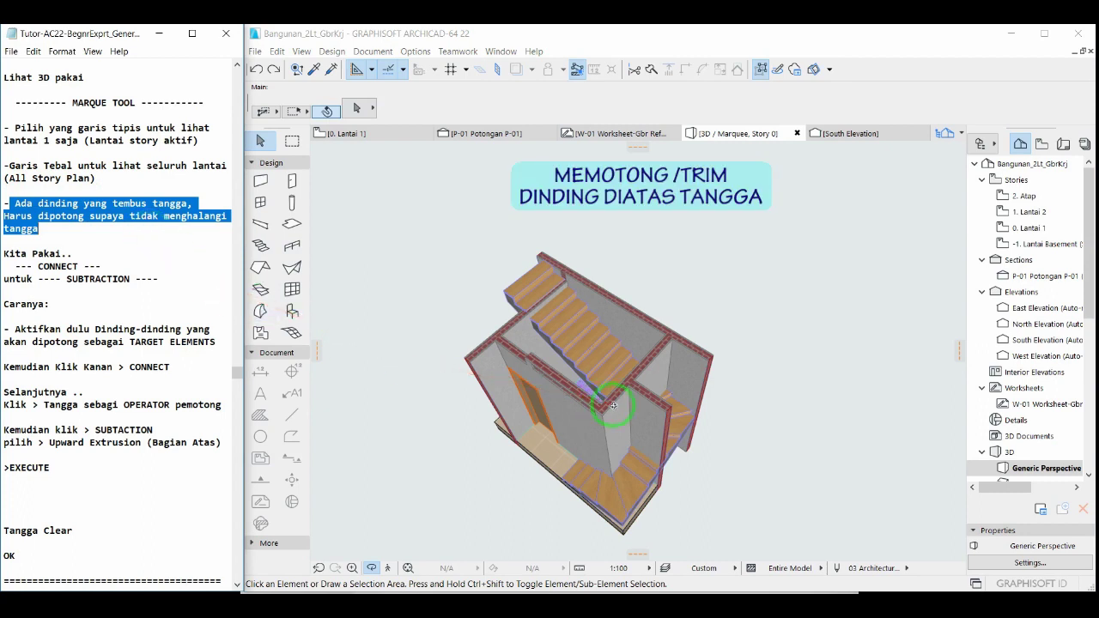
click(646, 365)
right_click(657, 369)
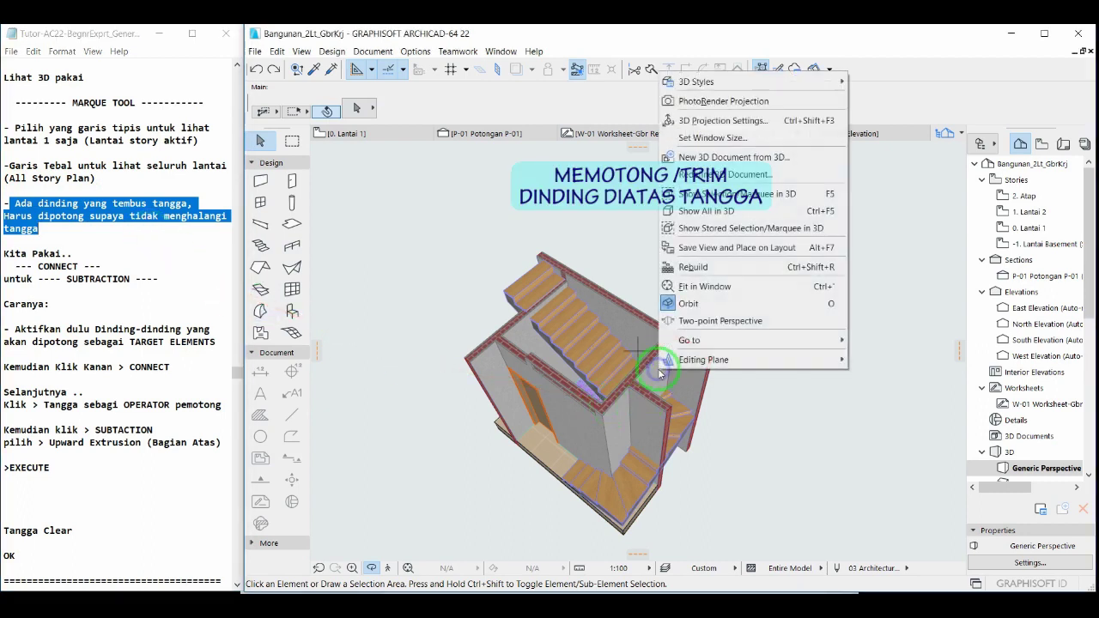
click(700, 302)
click(665, 371)
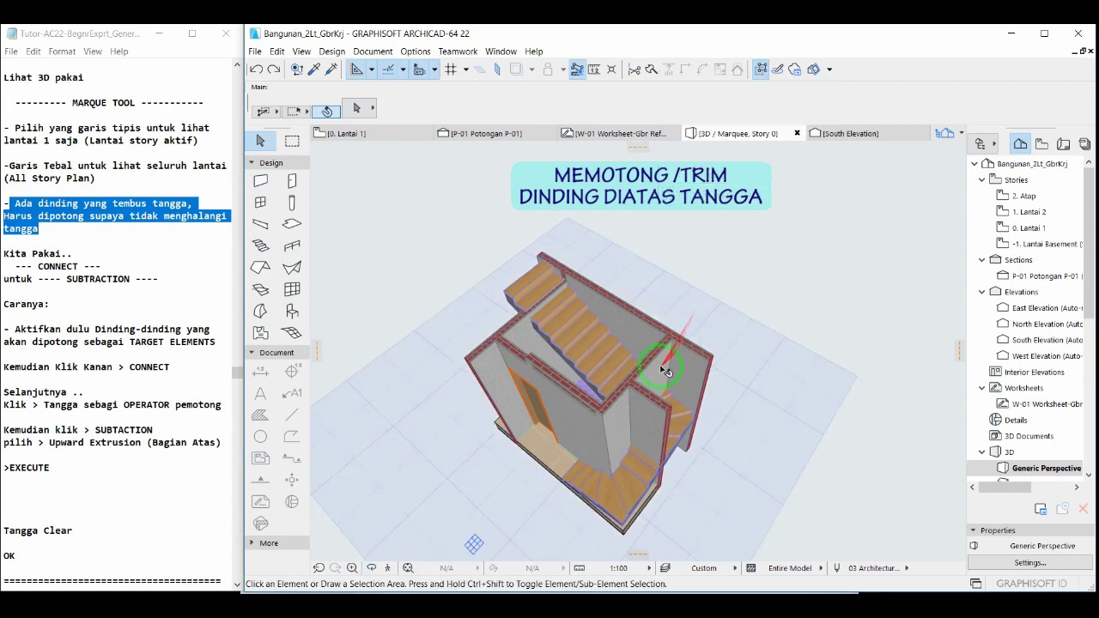
Select the three walls that obstruct the stair to point them out, and clear the selection.
click(658, 376)
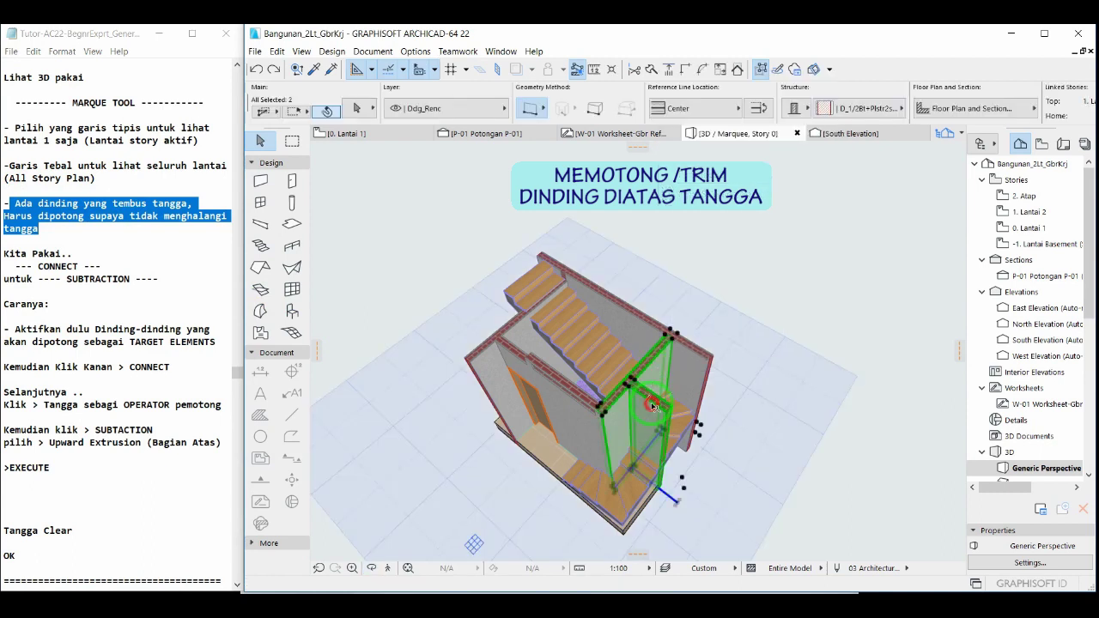
shift+click(540, 354)
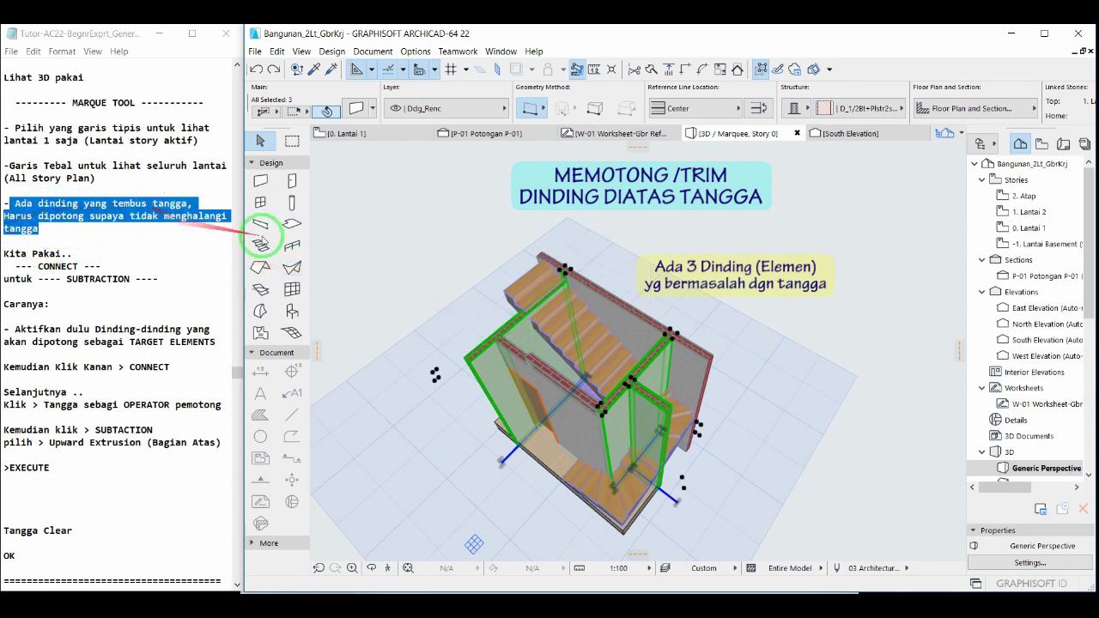
click(408, 279)
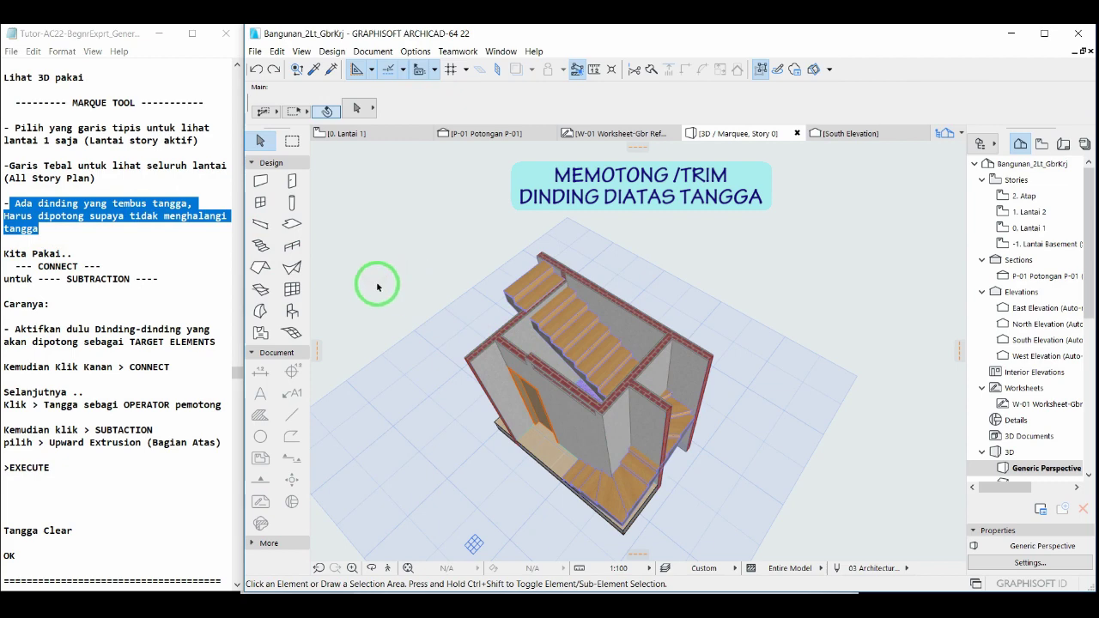
Review the notes on using Connect for Subtraction and on making the walls the target elements.
drag(4, 254, 89, 267)
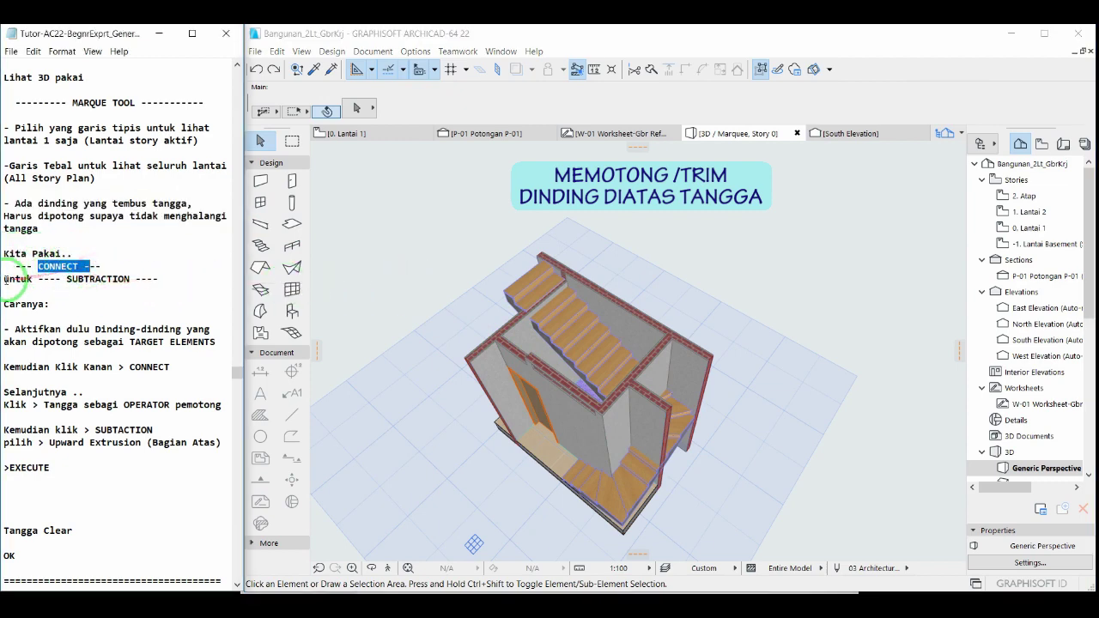
drag(4, 279, 172, 280)
drag(6, 304, 68, 305)
drag(5, 332, 216, 343)
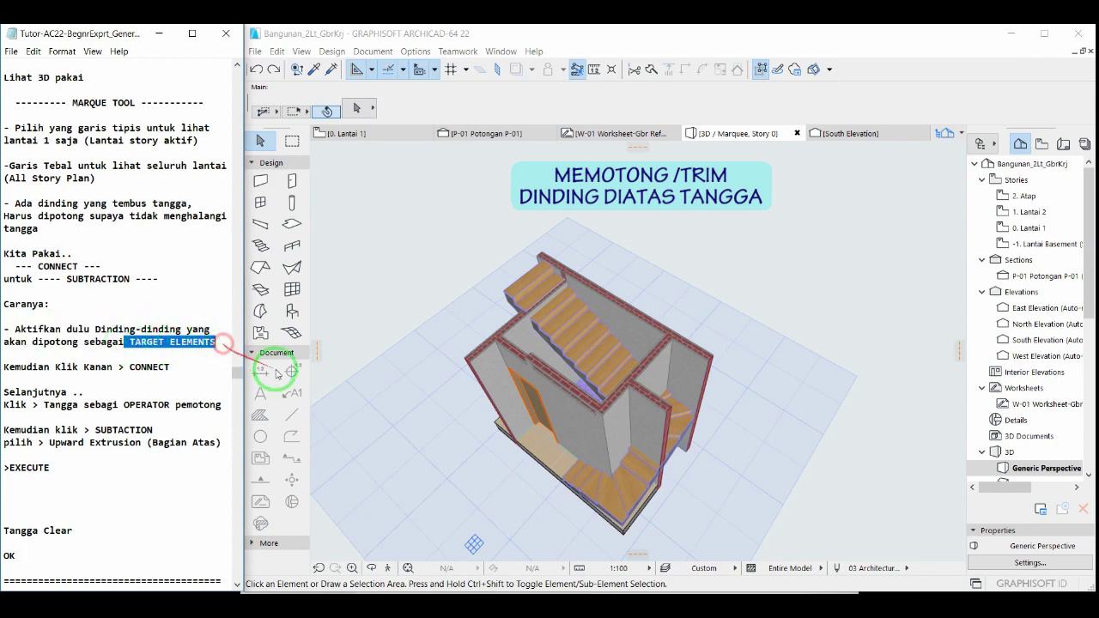
Select the three walls crossing the stair and open Solid Element Operations with them as the target elements.
click(411, 418)
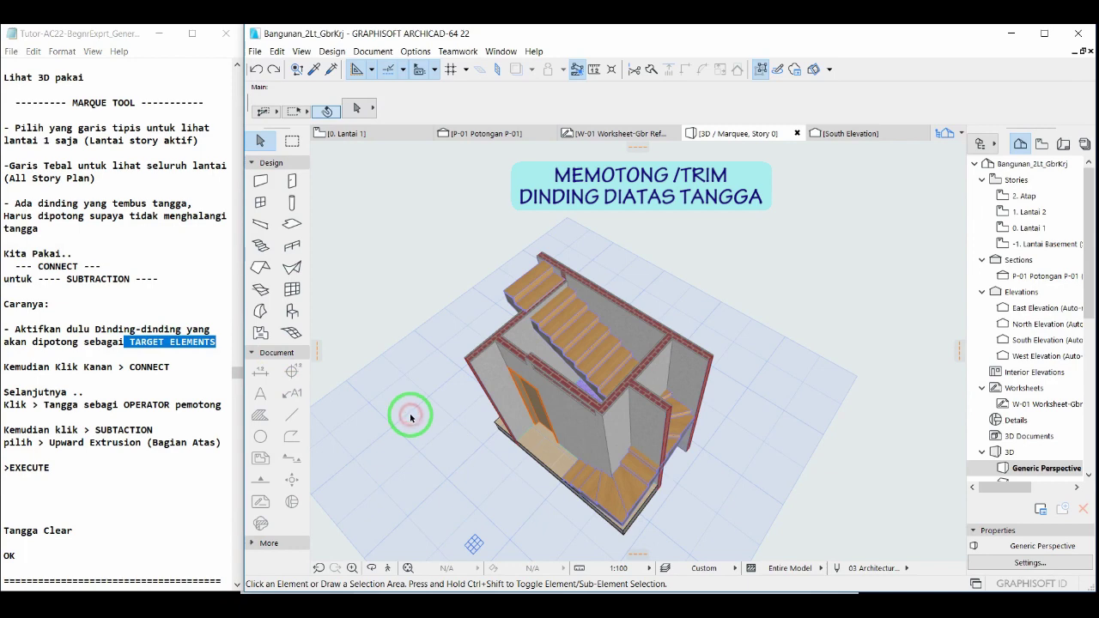
click(616, 421)
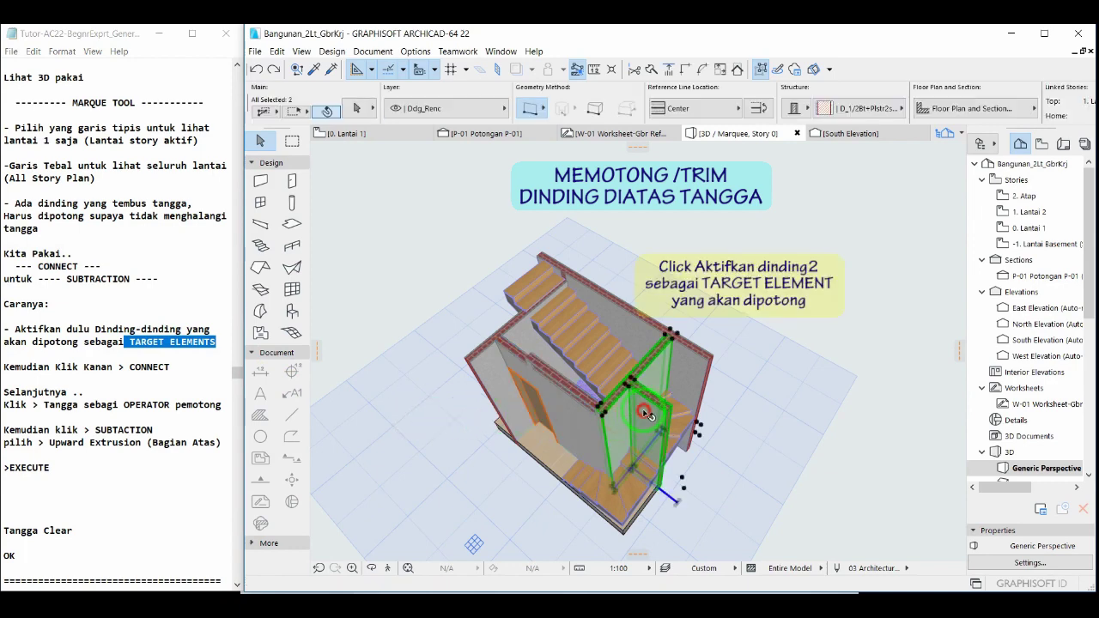
shift+click(526, 371)
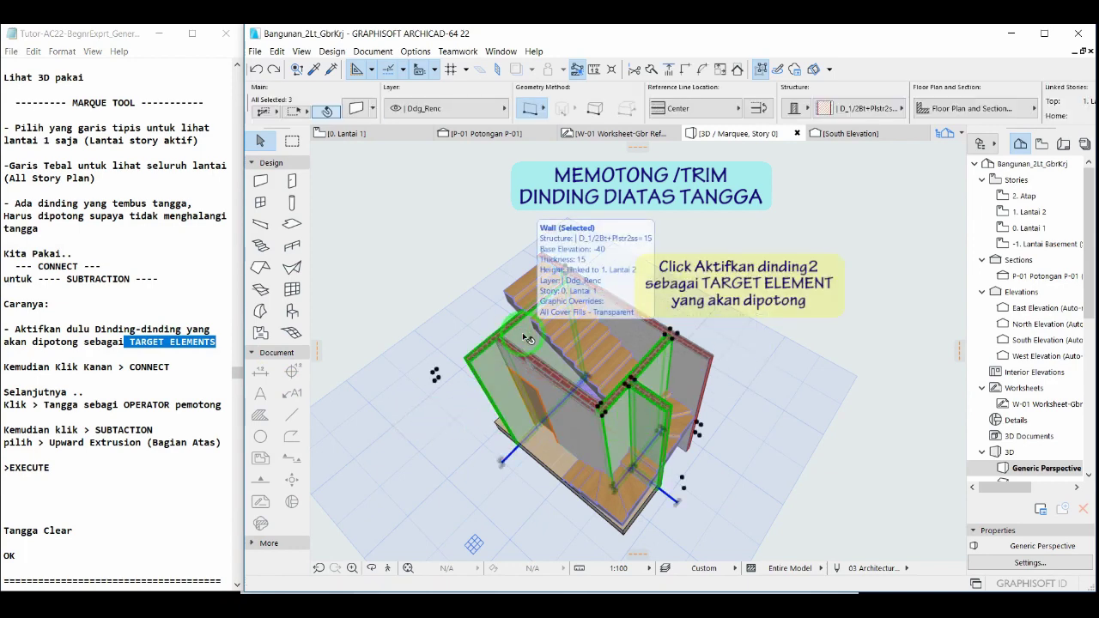
drag(3, 367, 184, 369)
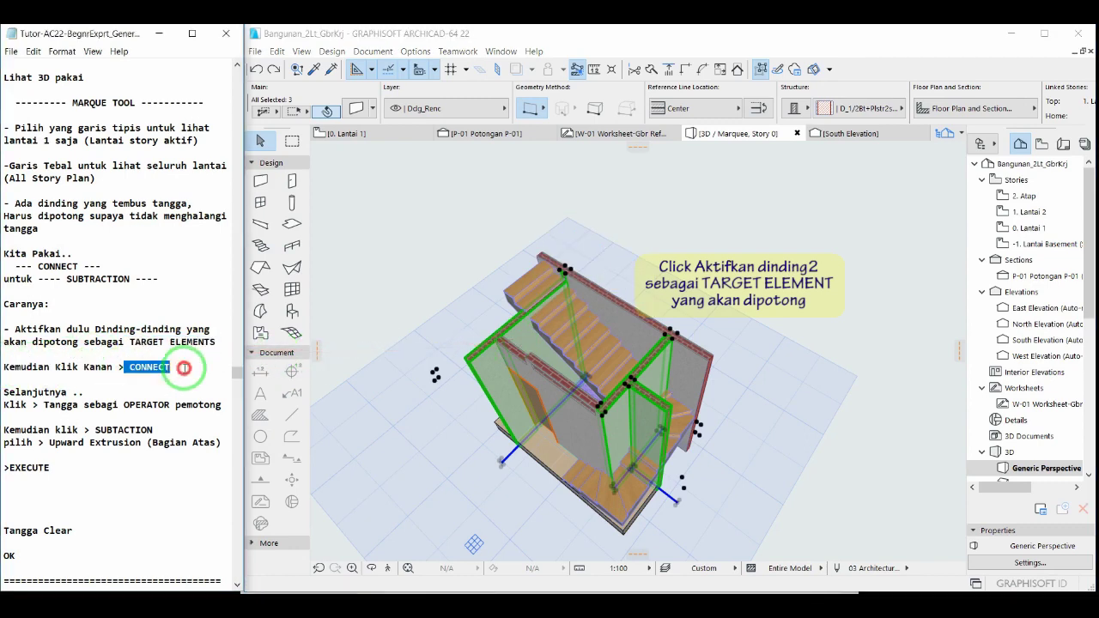
right_click(713, 317)
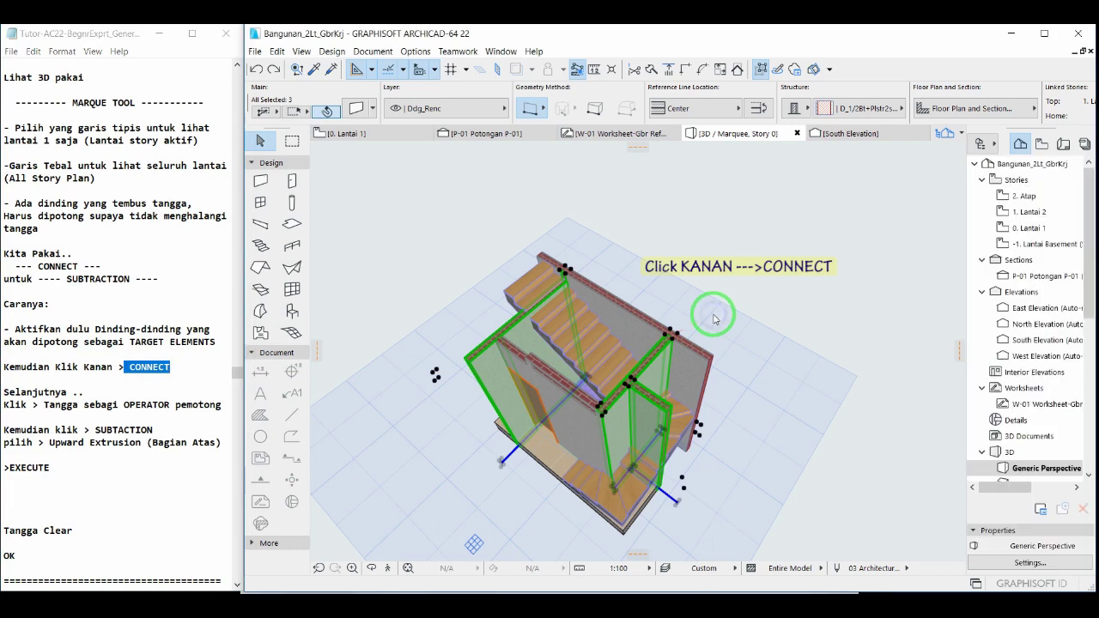
mouse_move(750, 438)
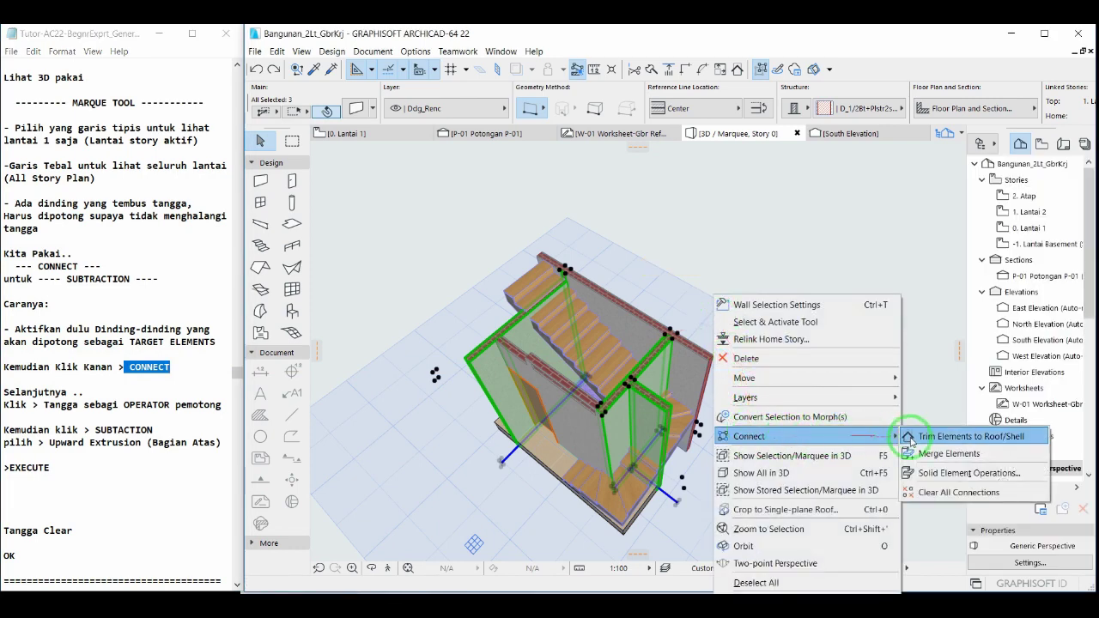
click(932, 473)
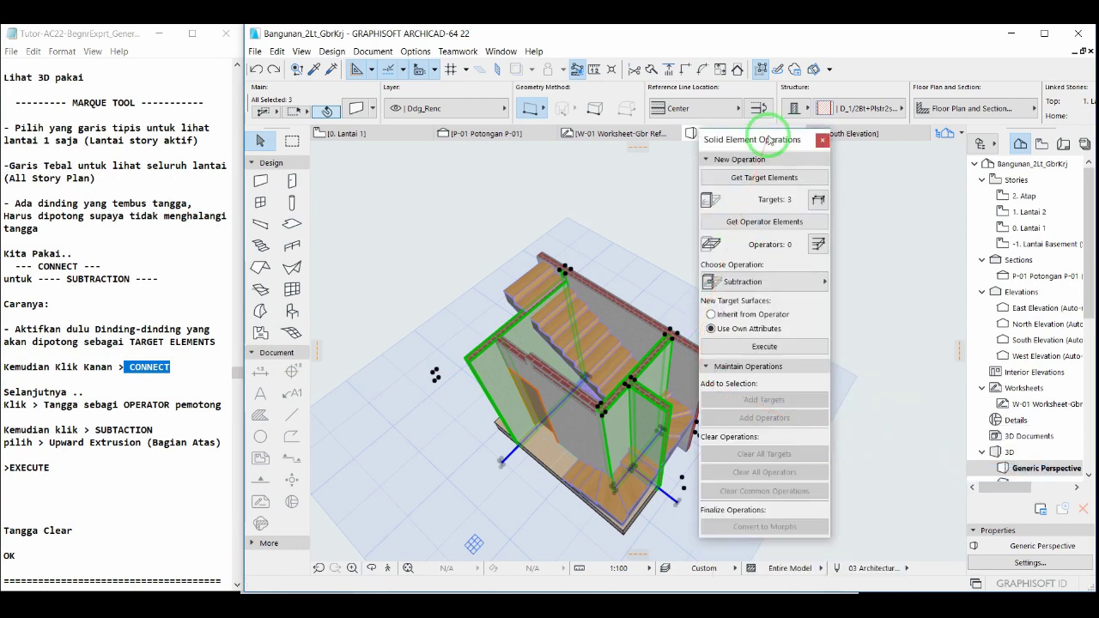
drag(772, 140, 809, 155)
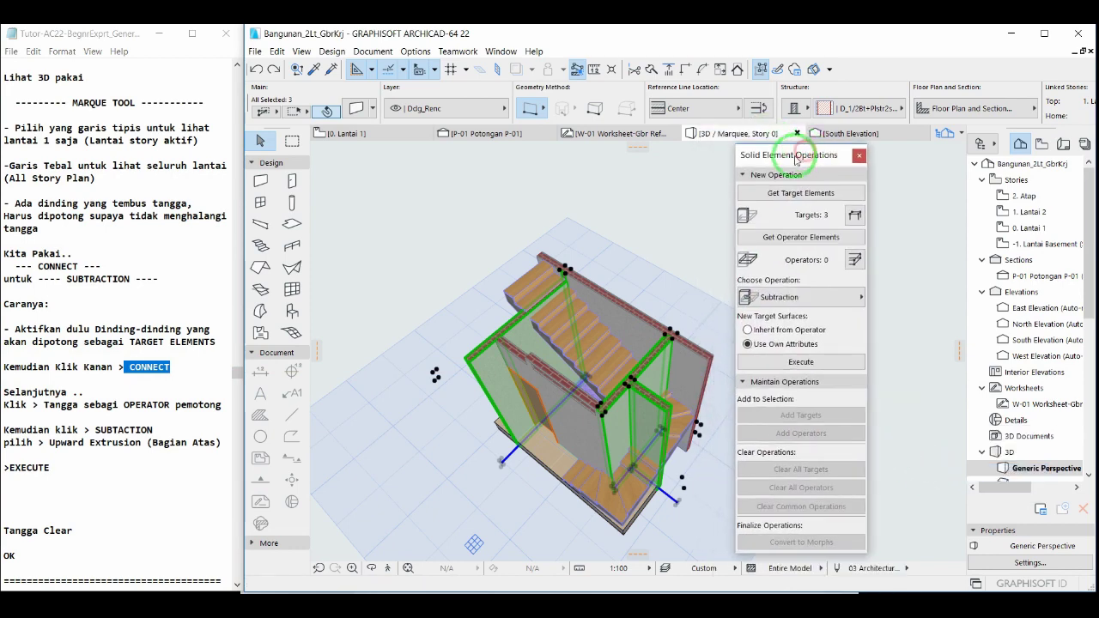
Check the operator note, select the stair, and assign it as the operator element for cutting the walls.
click(4, 390)
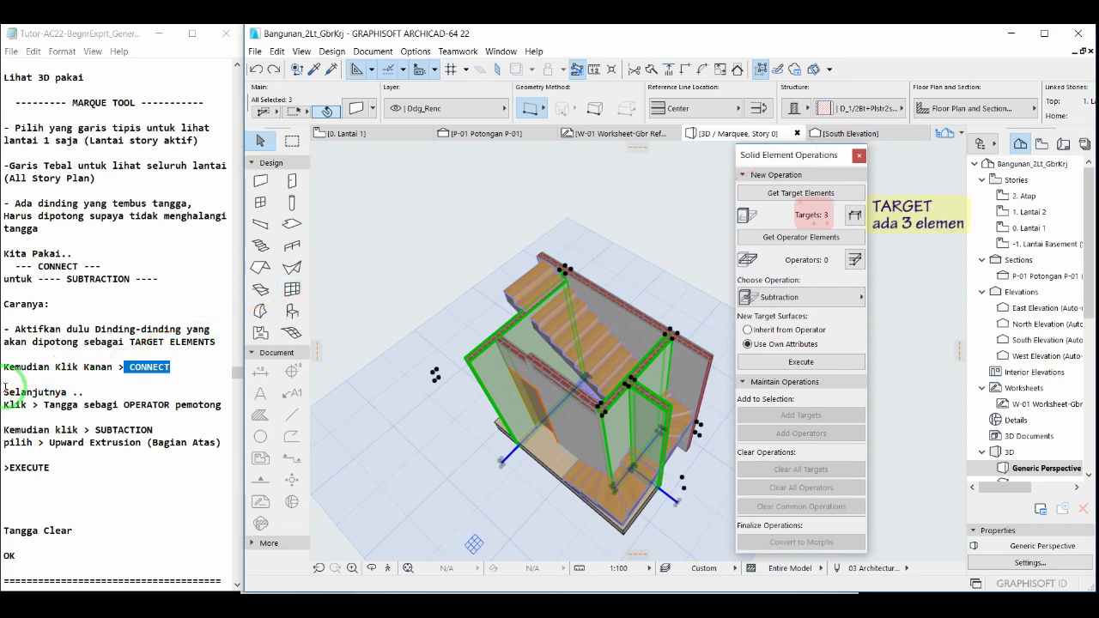
drag(3, 390, 220, 404)
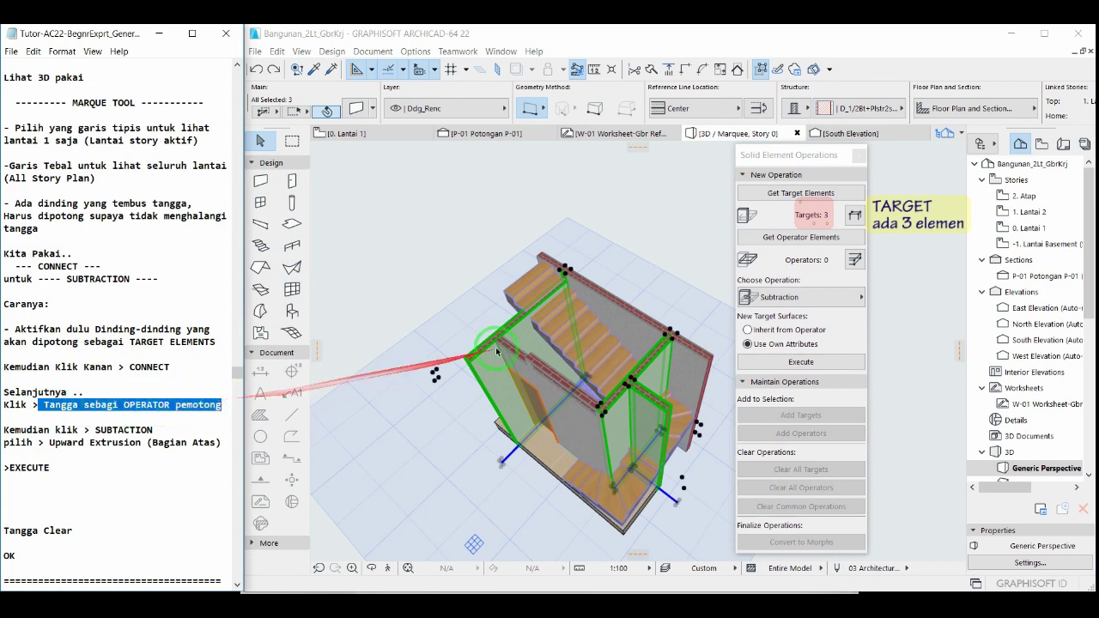
click(584, 327)
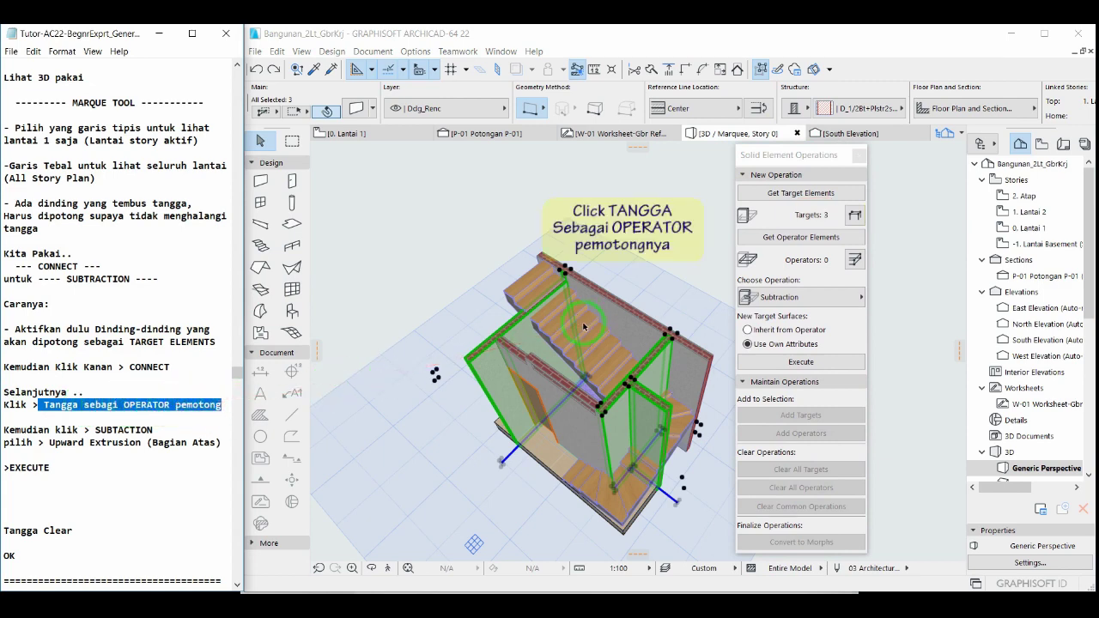
click(585, 327)
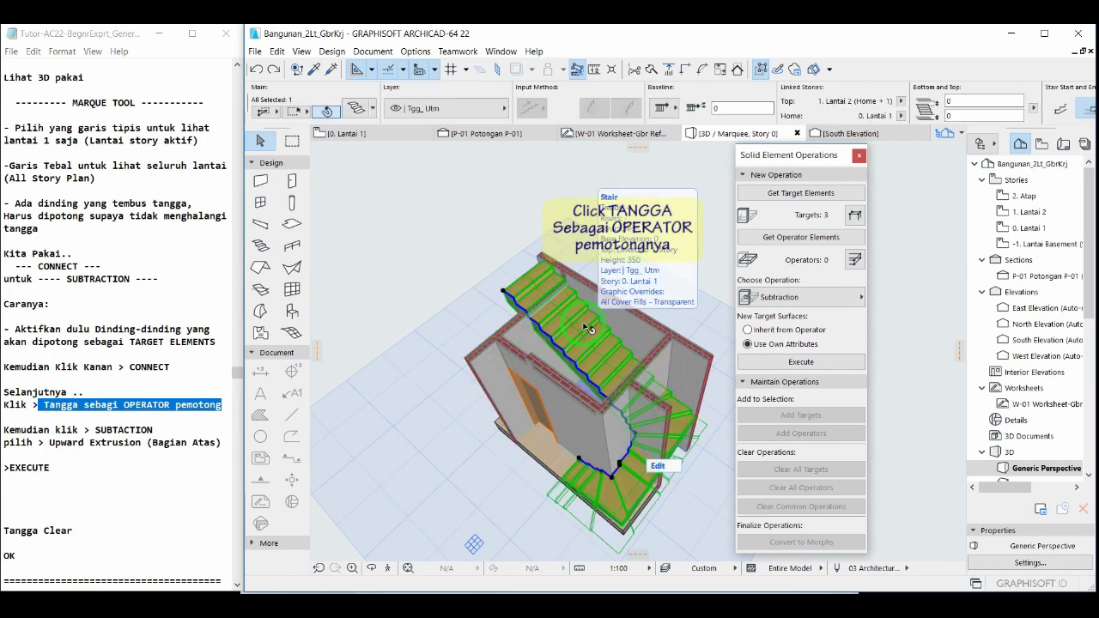
click(783, 241)
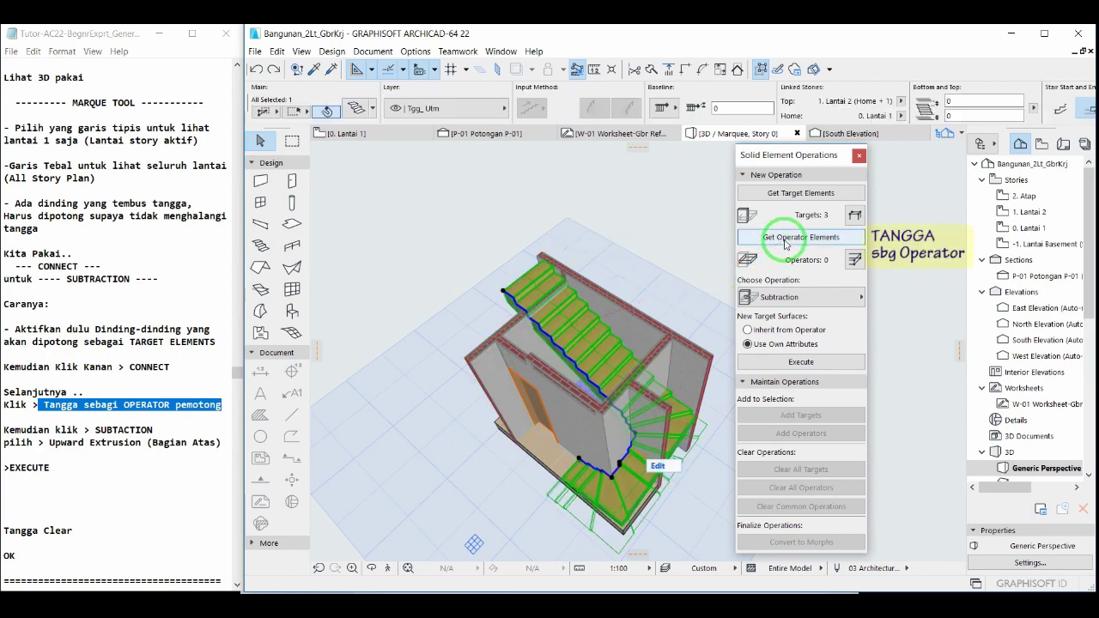
click(785, 244)
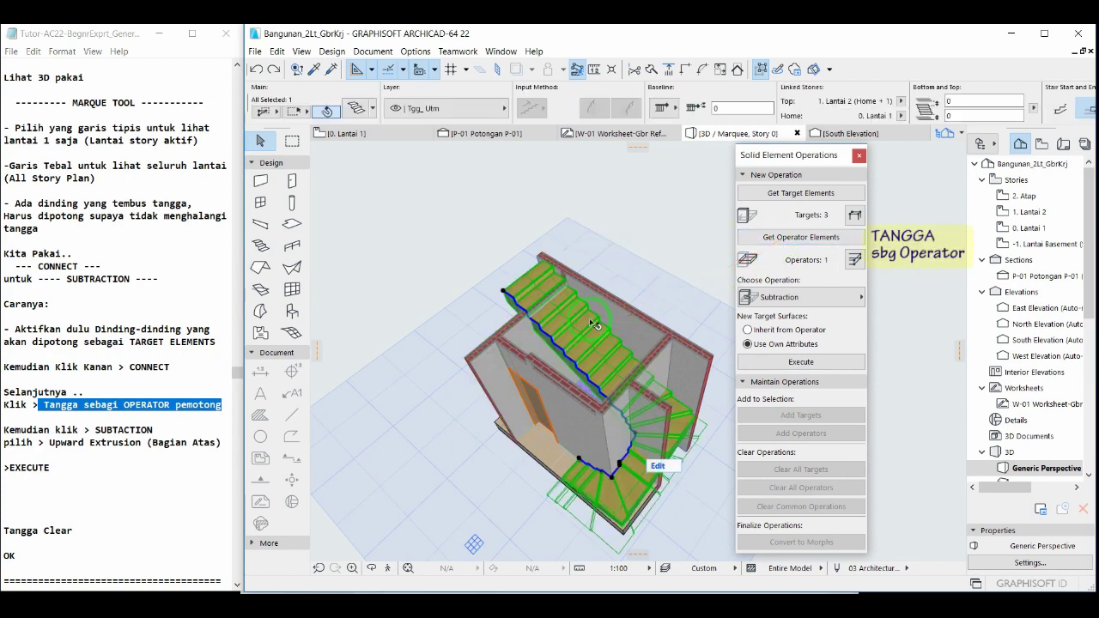
Check the subtraction notes and set the solid element operation to Subtraction with upward extrusion.
drag(2, 430, 121, 429)
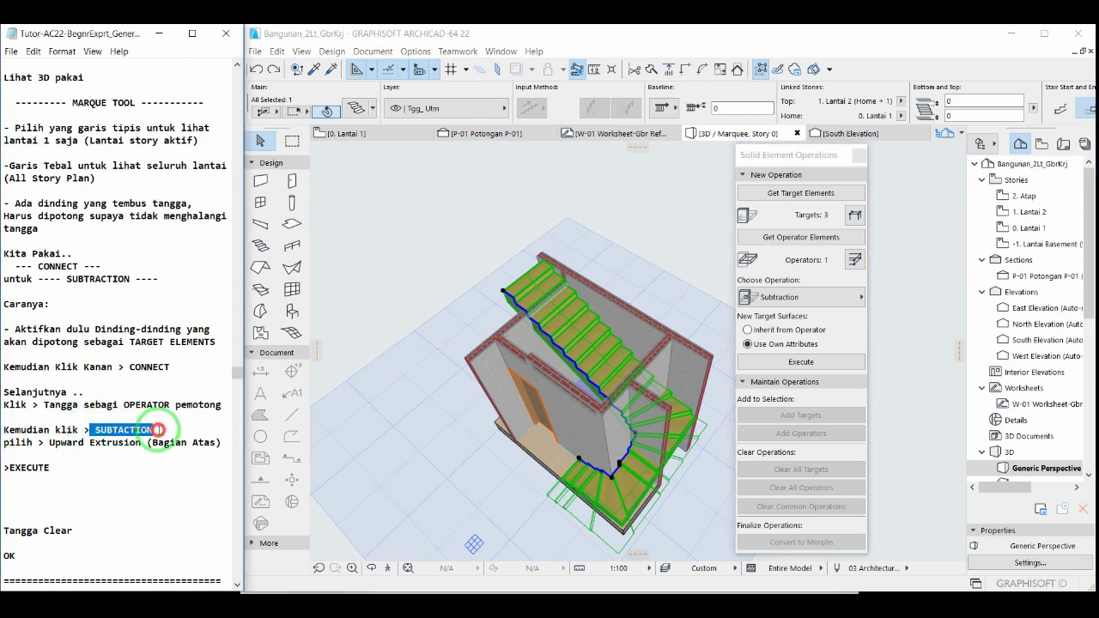
click(786, 298)
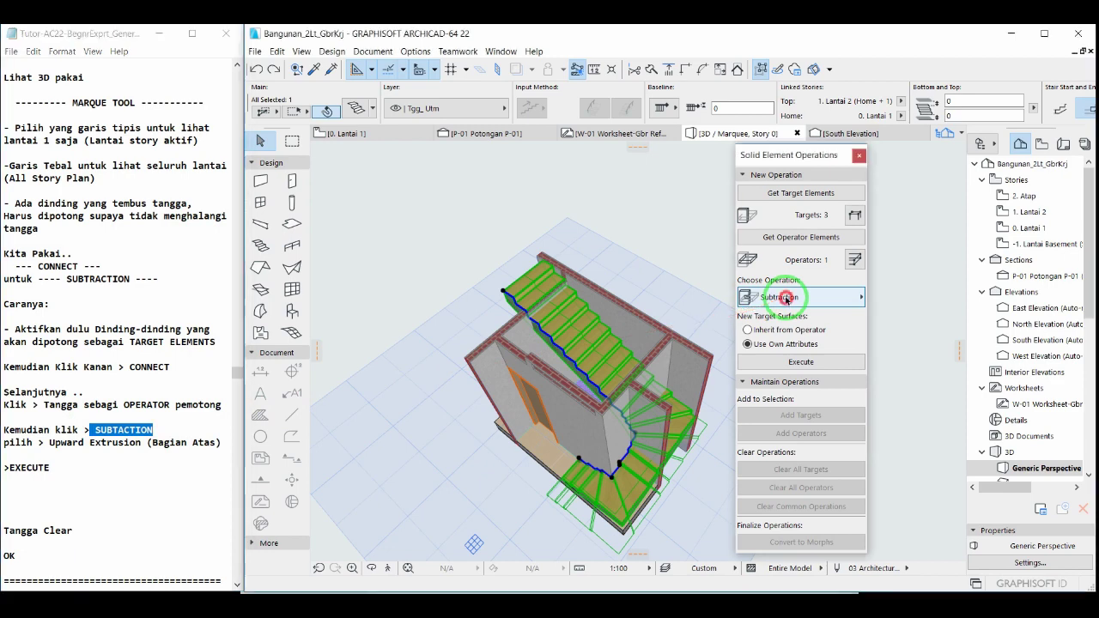
click(786, 298)
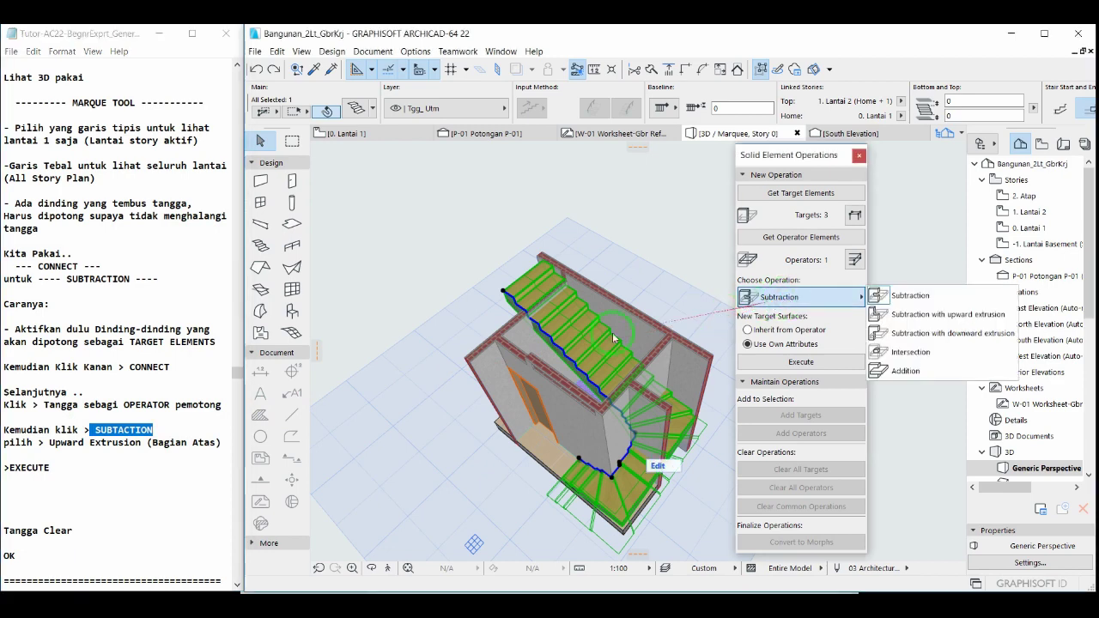
click(5, 443)
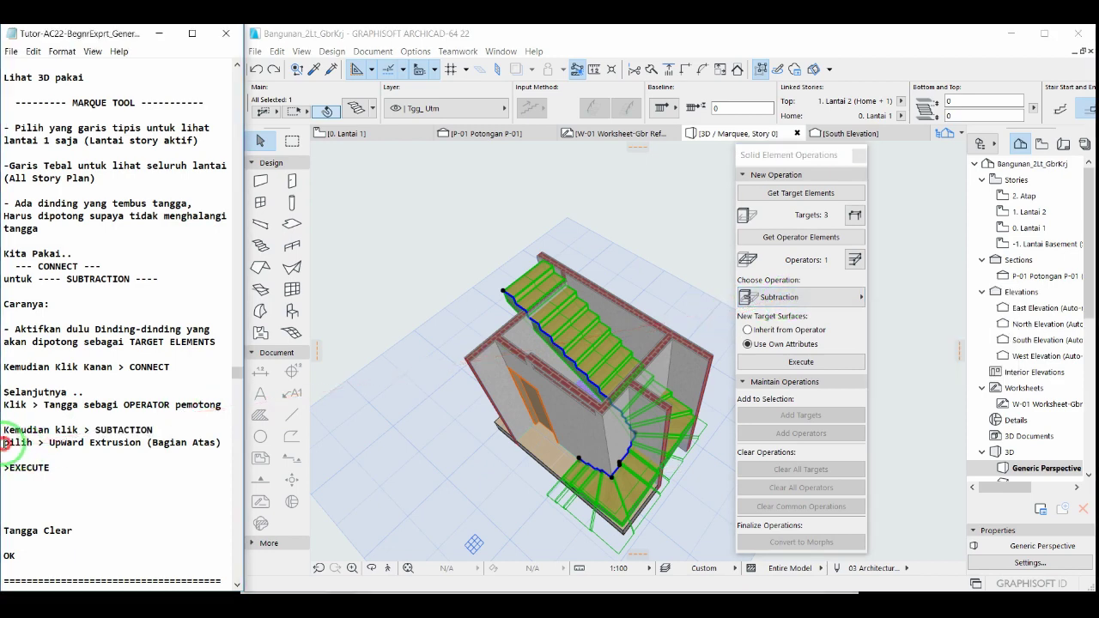
drag(48, 443, 222, 443)
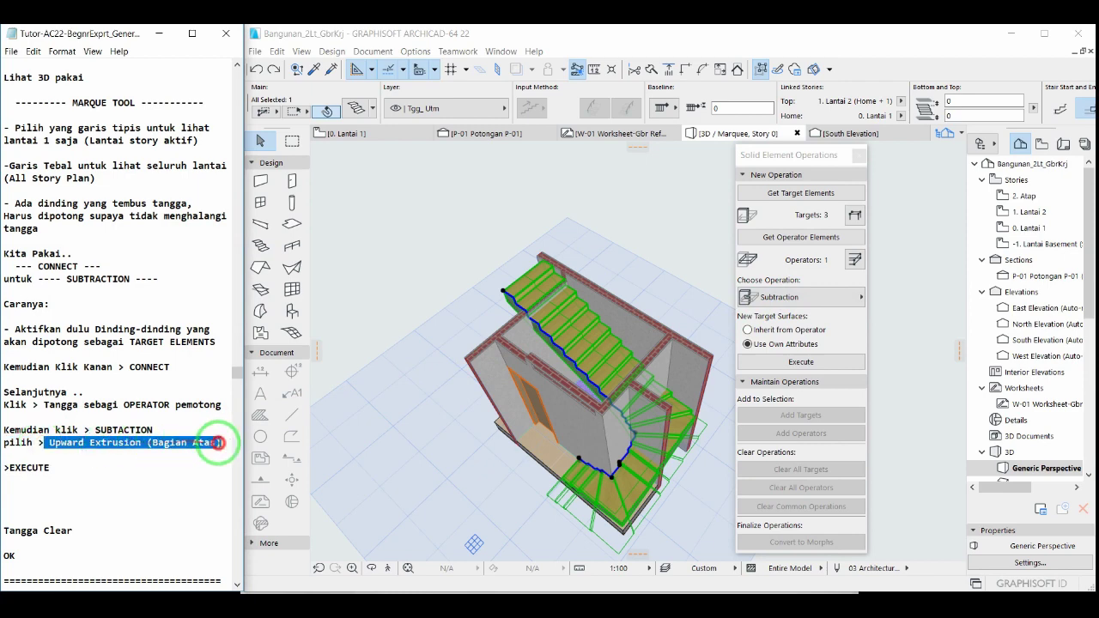
click(791, 300)
click(791, 300)
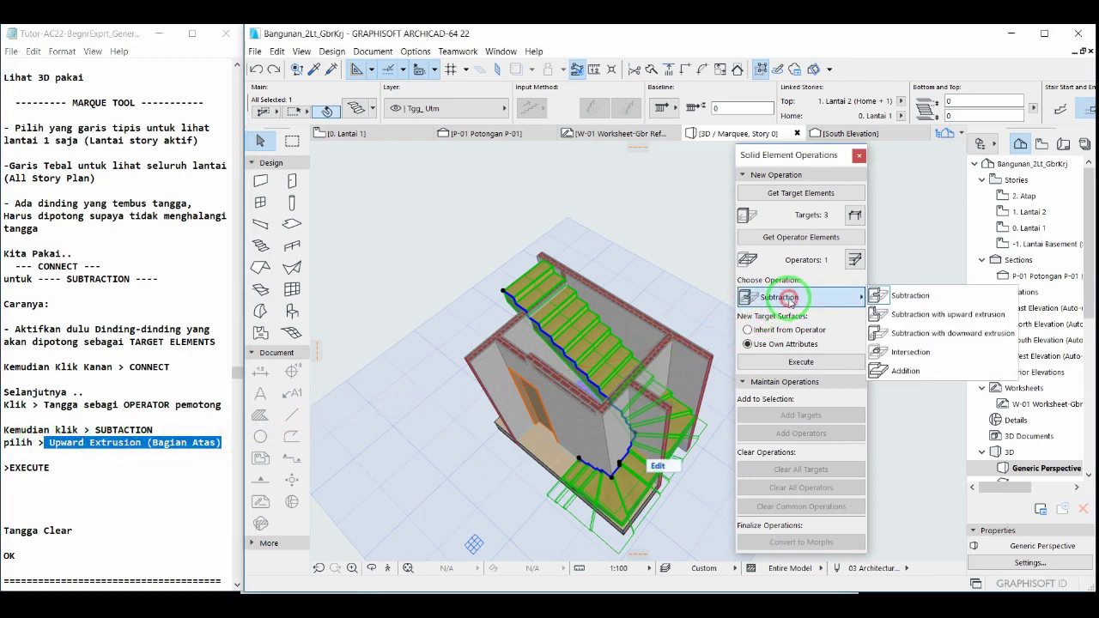
click(890, 315)
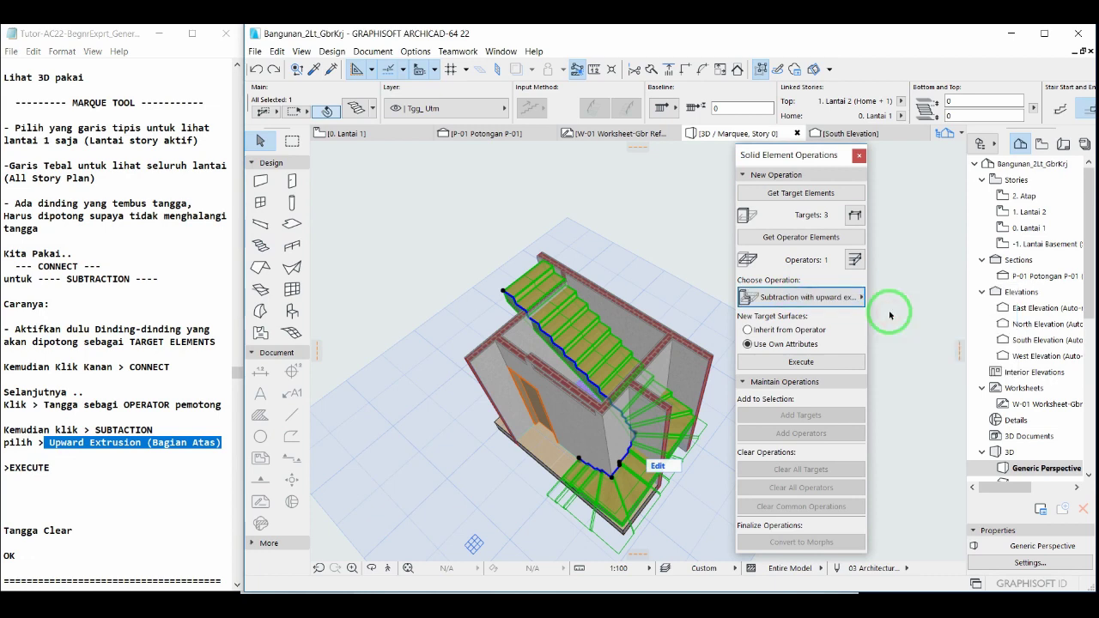
Execute the subtraction of the stair from the three walls, clear the selection, and close Solid Element Operations.
drag(5, 468, 63, 468)
click(755, 363)
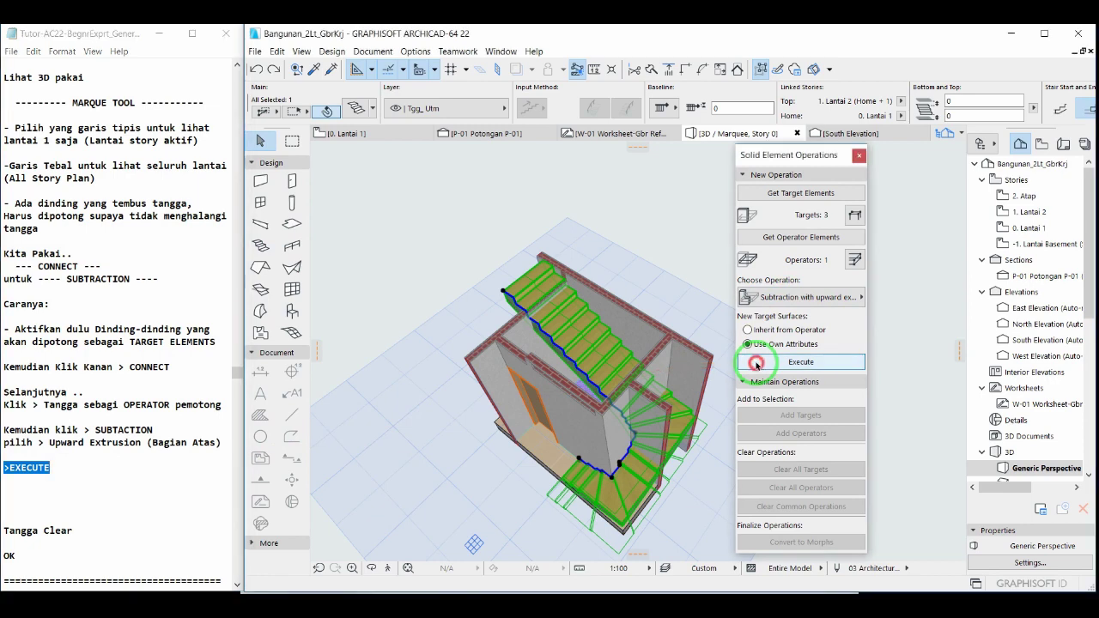
click(756, 364)
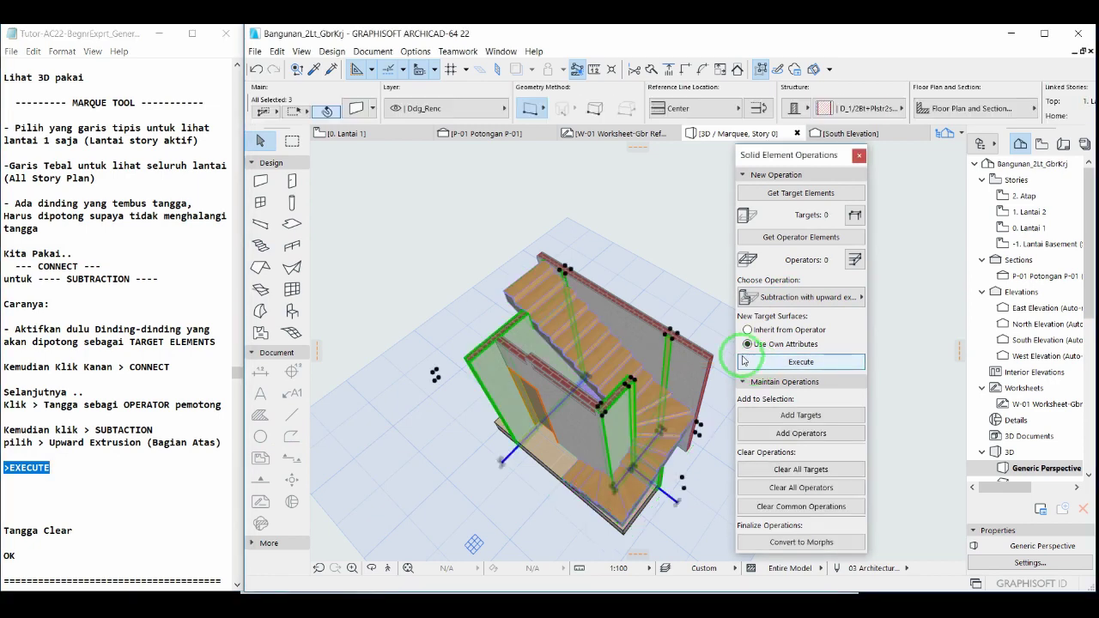
click(693, 282)
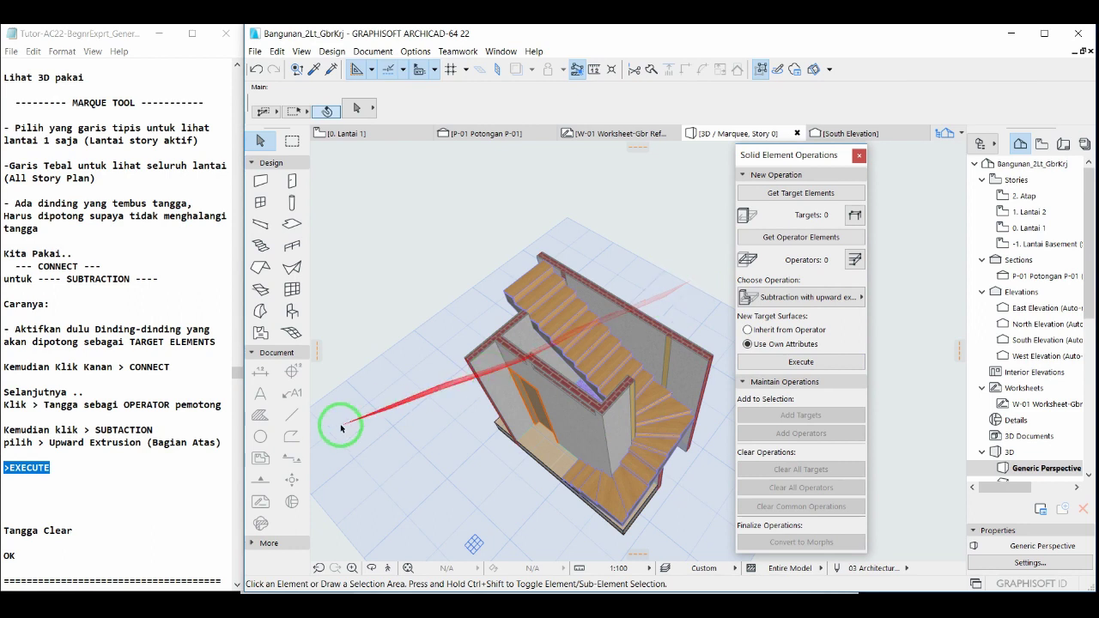
click(4, 530)
drag(4, 530, 84, 532)
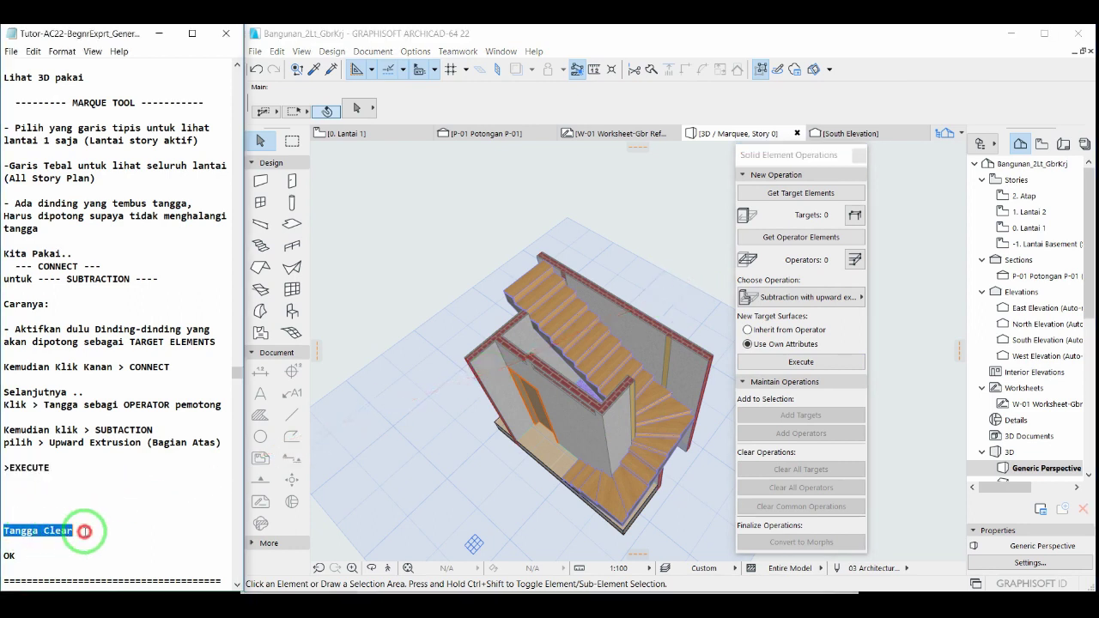
click(858, 156)
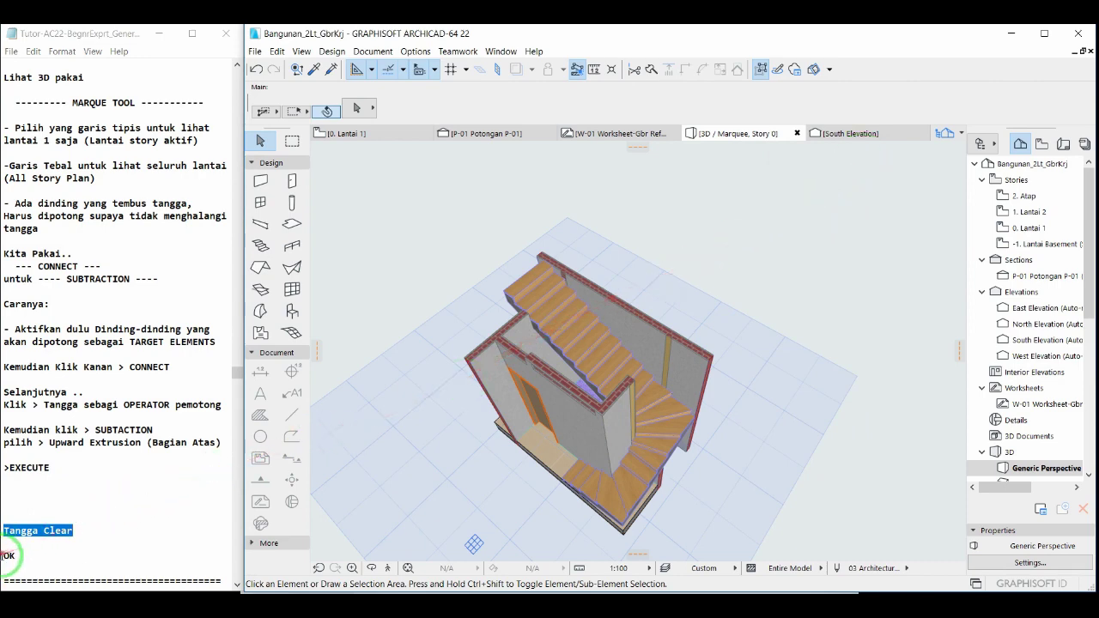
click(7, 556)
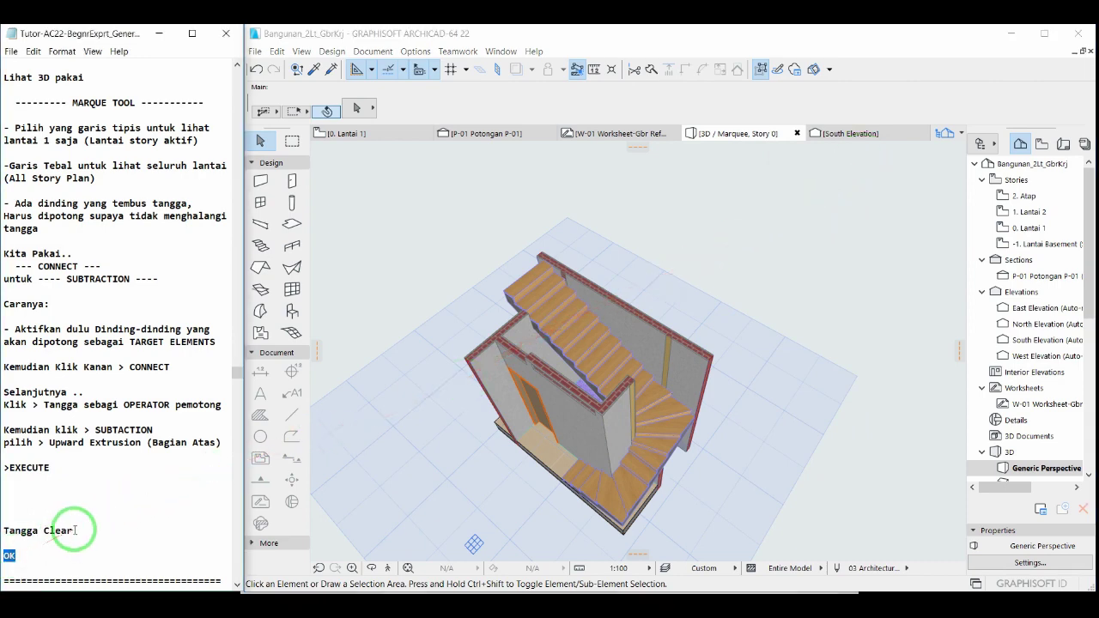
Review the furniture layout notes, from placing the furniture to going to Lantai 1.
scroll(76, 528, down, 1)
scroll(75, 530, down, 1)
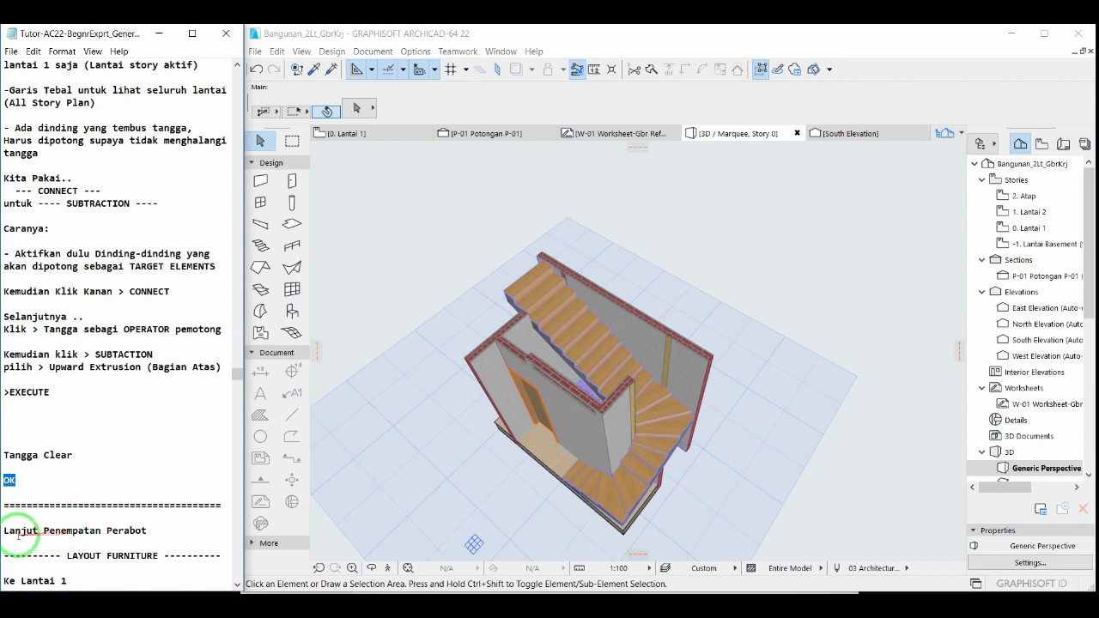
drag(5, 530, 150, 530)
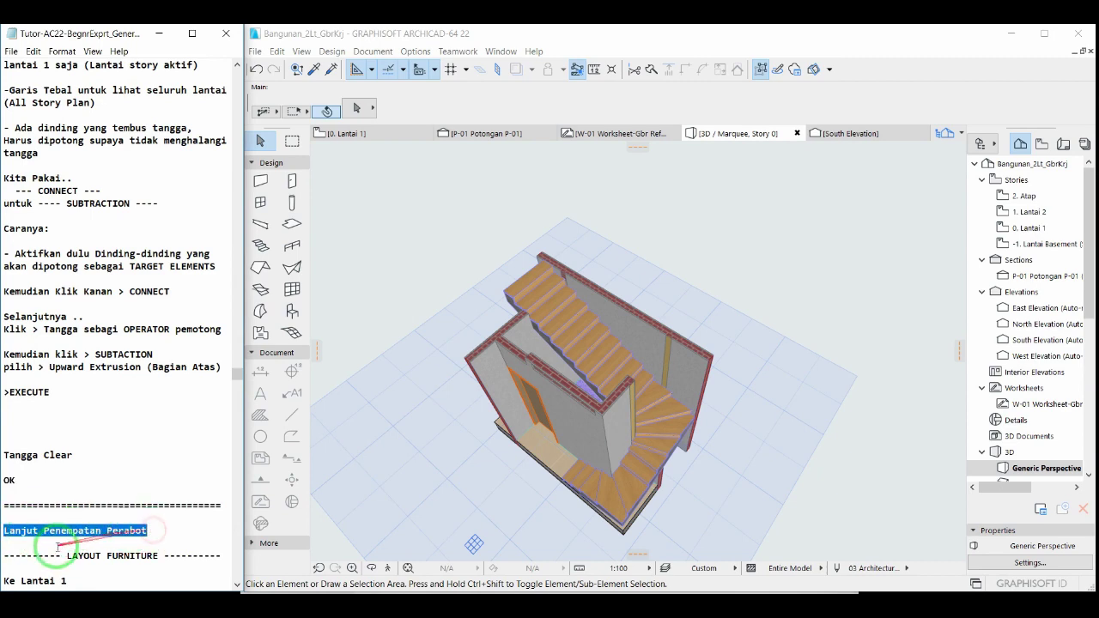
drag(62, 556, 170, 555)
scroll(176, 460, down, 11)
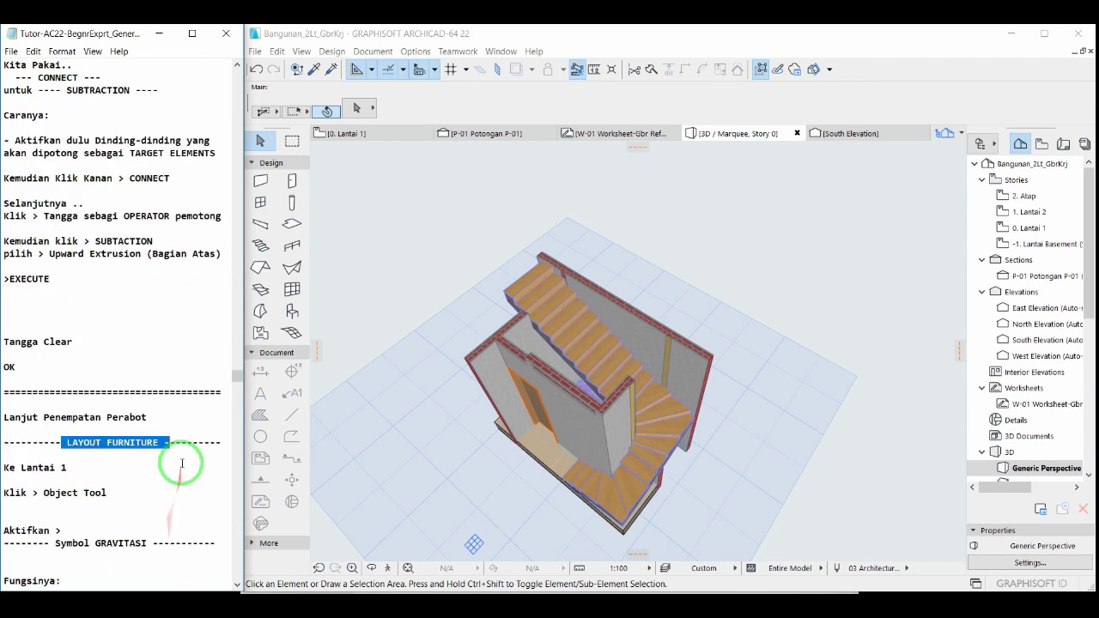
scroll(182, 464, down, 1)
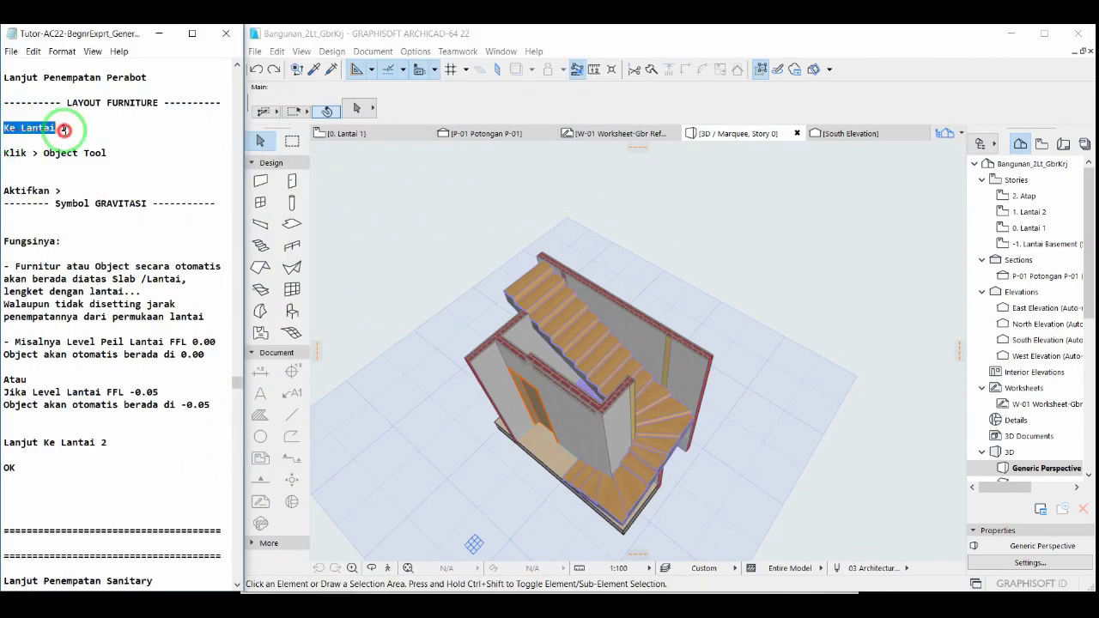
drag(65, 130, 67, 129)
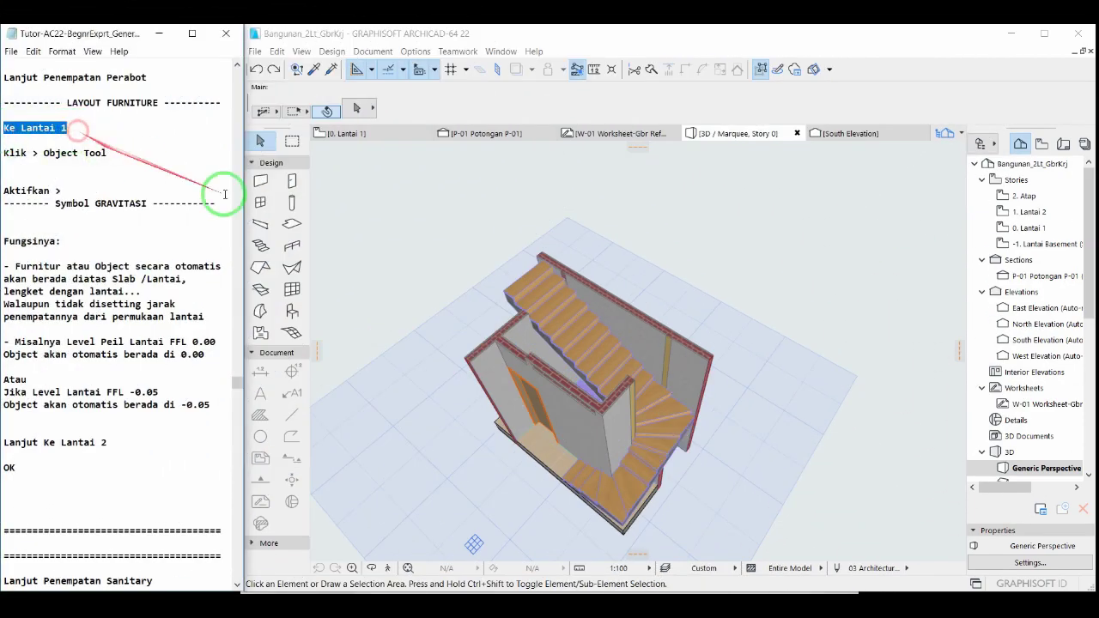
Open the Lantai 1 floor plan and fit it in the window.
double_click(1032, 229)
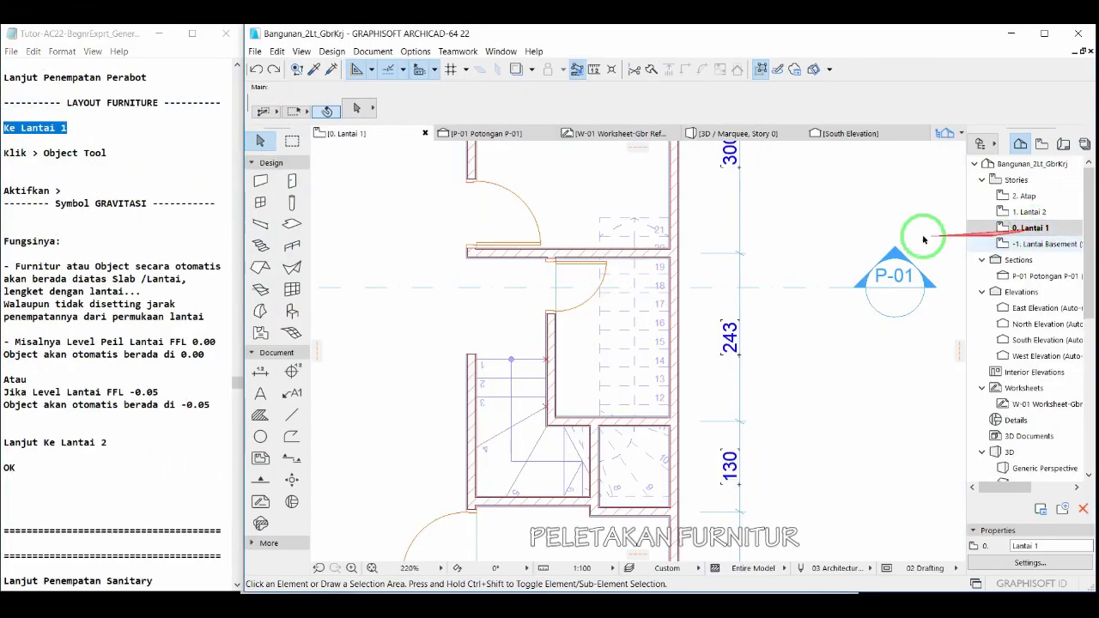
right_click(810, 239)
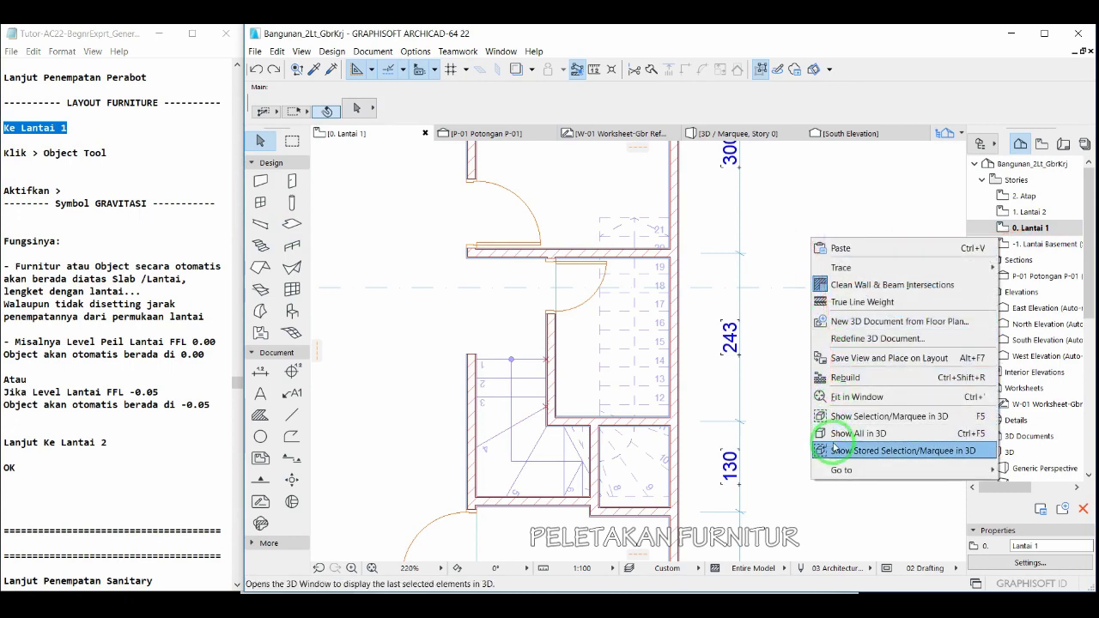
click(839, 397)
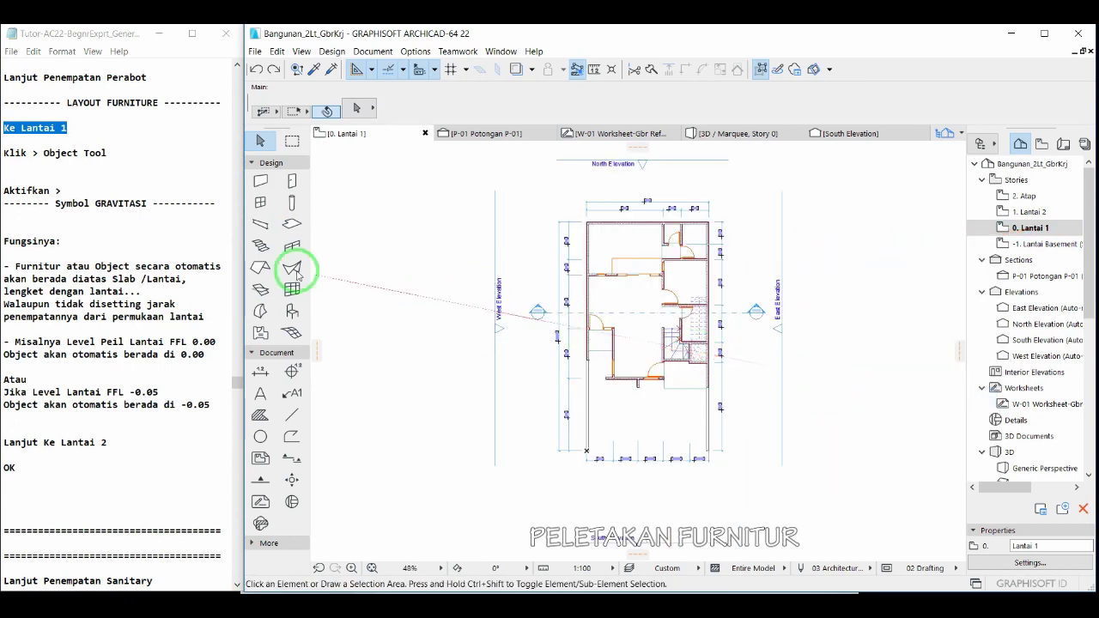
Open the Object tool's default settings, show the library as medium icons, and choose Sofa 22 from Couches and Sofas 22.
drag(3, 152, 115, 152)
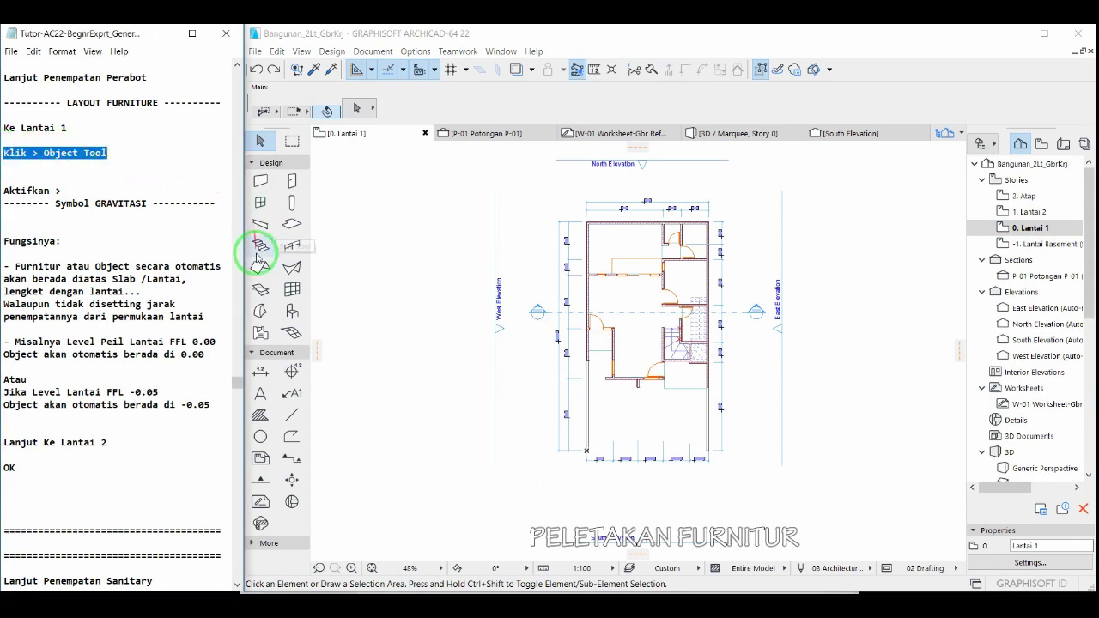
click(281, 311)
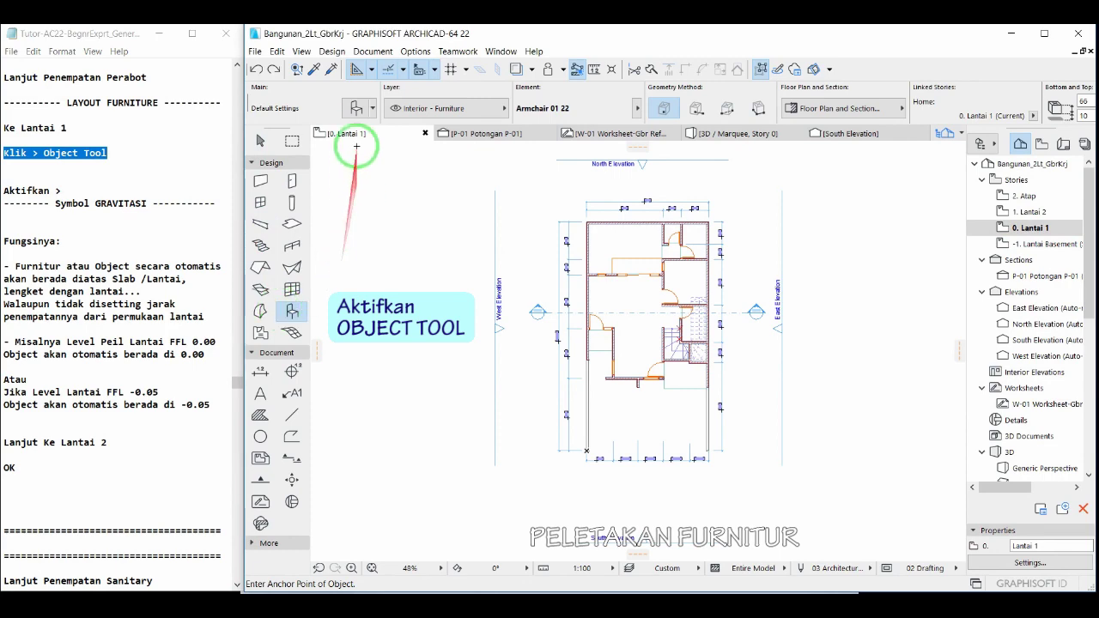
click(359, 111)
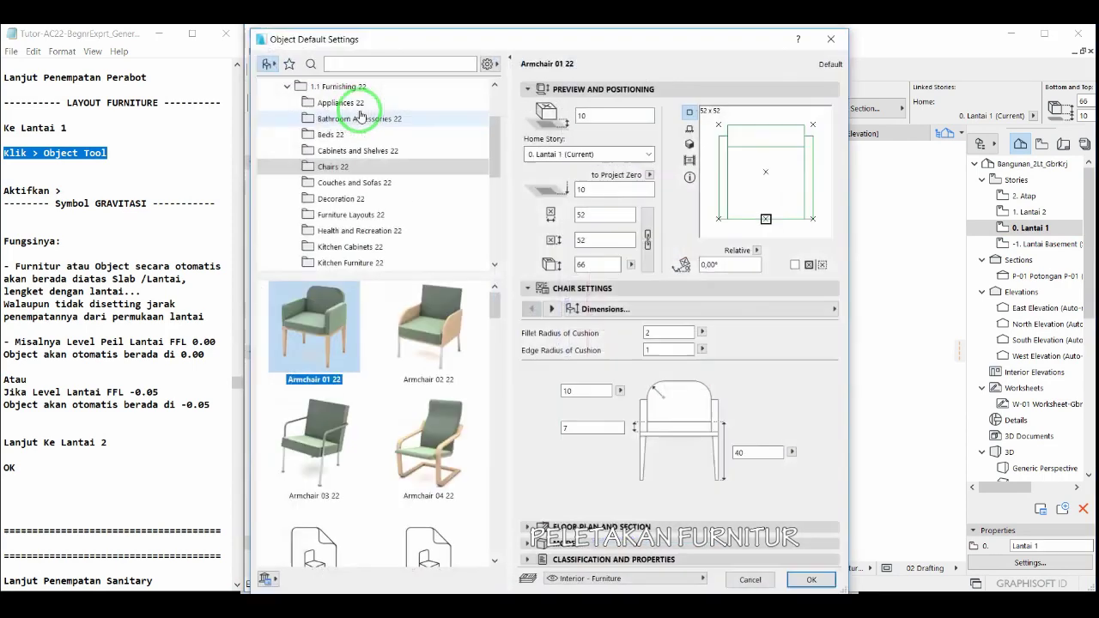
click(487, 64)
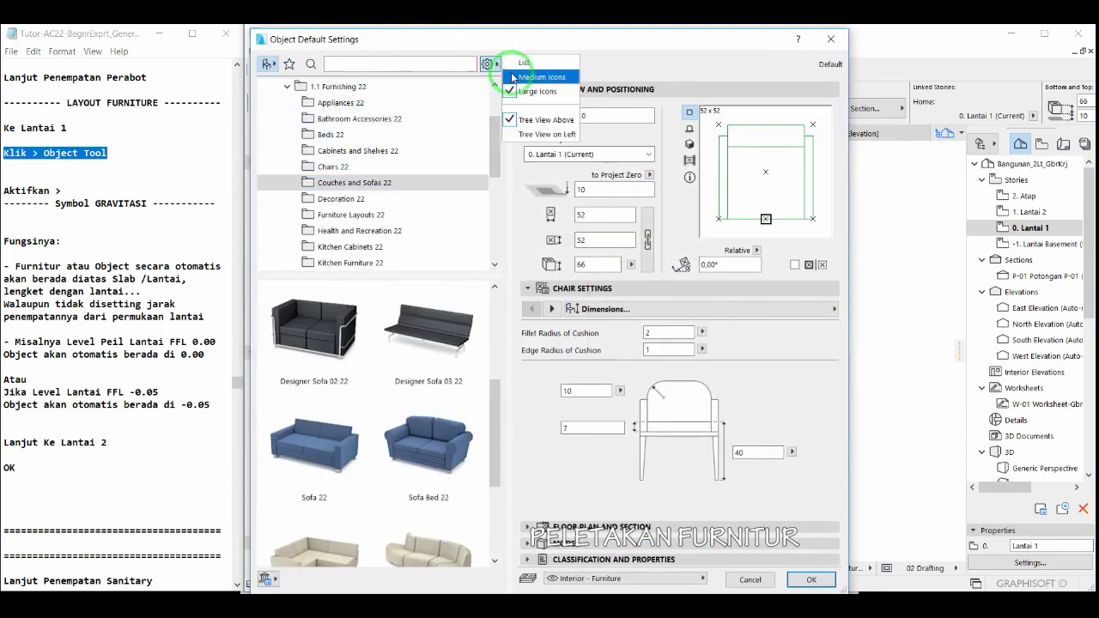
click(517, 78)
click(291, 446)
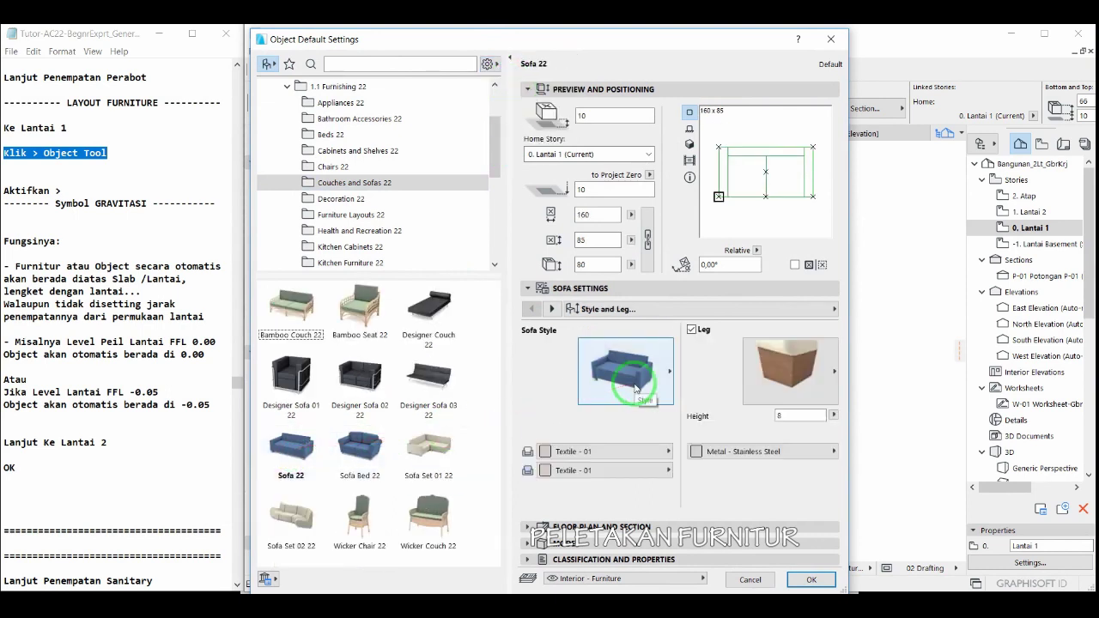
Change Sofa 22 to the wood-framed sofa style and set its 2D Detail Level to Full.
click(636, 389)
click(718, 258)
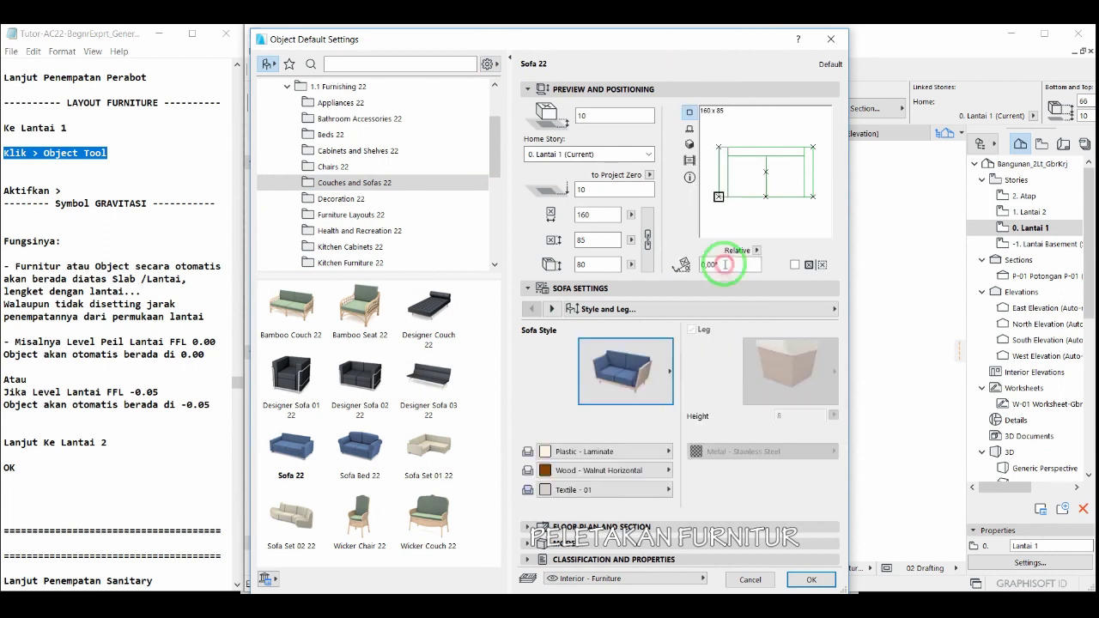
click(694, 307)
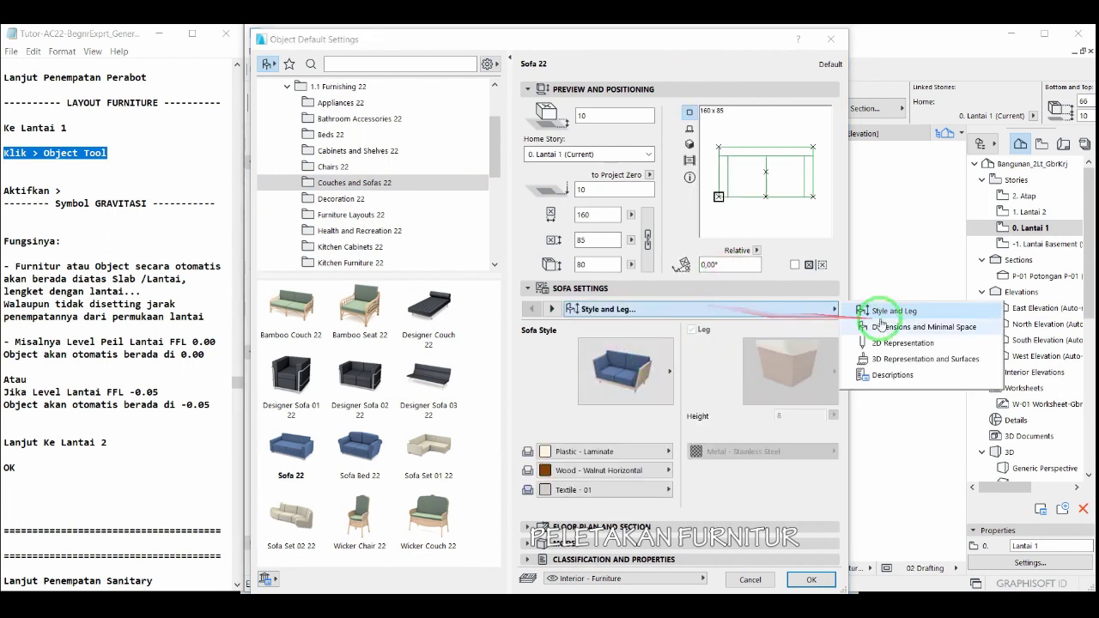
click(882, 345)
click(704, 329)
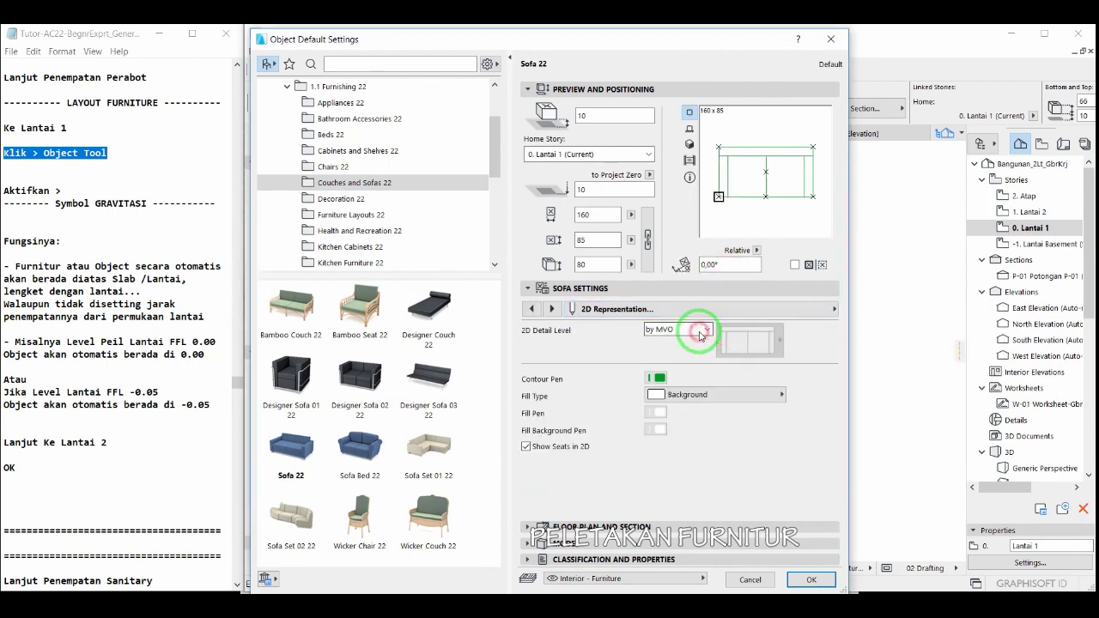
click(678, 364)
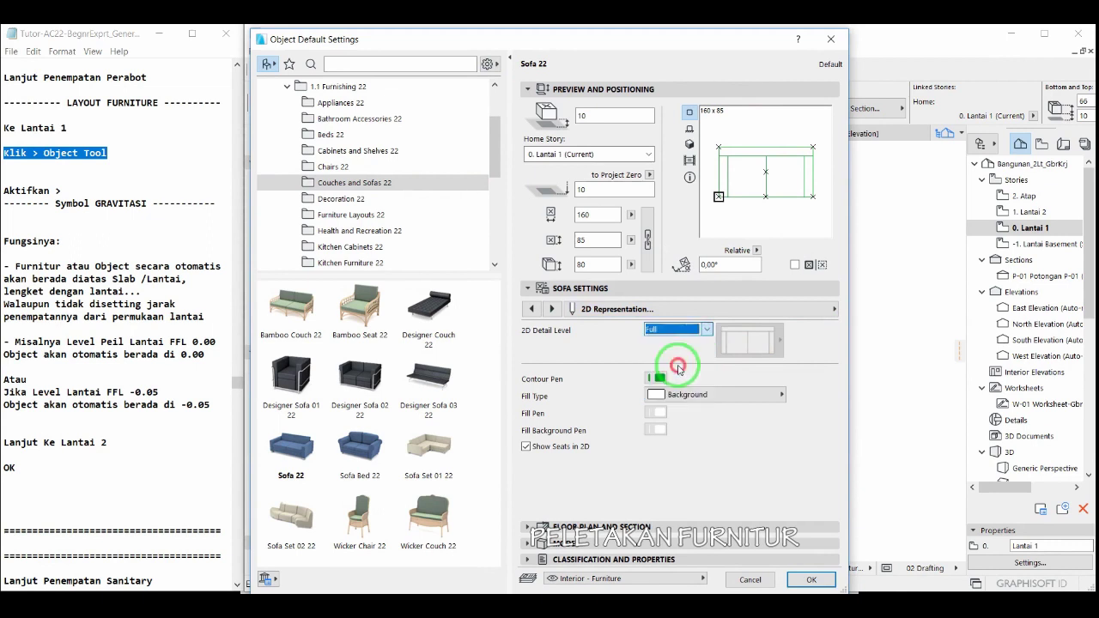
Add to the Notepad notes under Object Tool: "Jarak level letak perabot diatas permukaan lantai... abaikan saja" and "nanti kita pakai sistim Gravitasi".
click(606, 117)
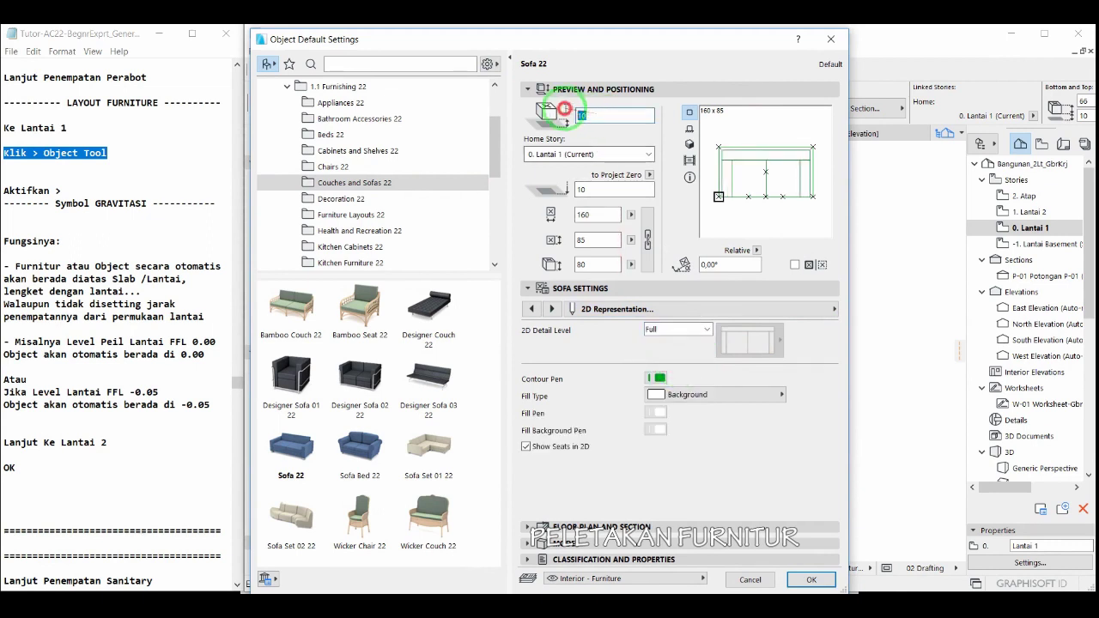
click(597, 188)
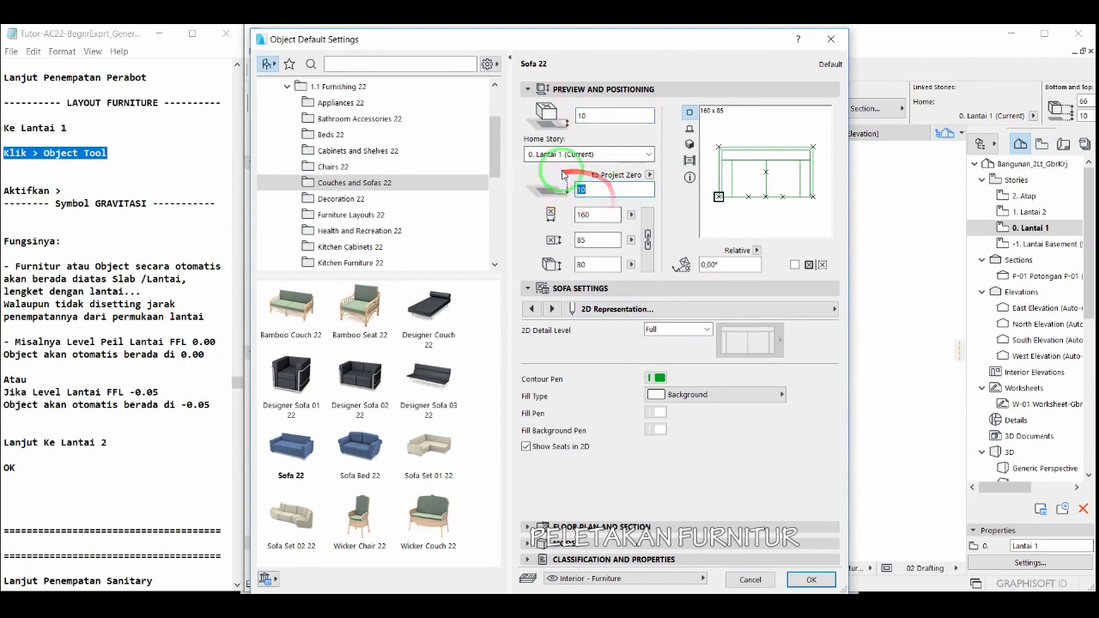
click(123, 152)
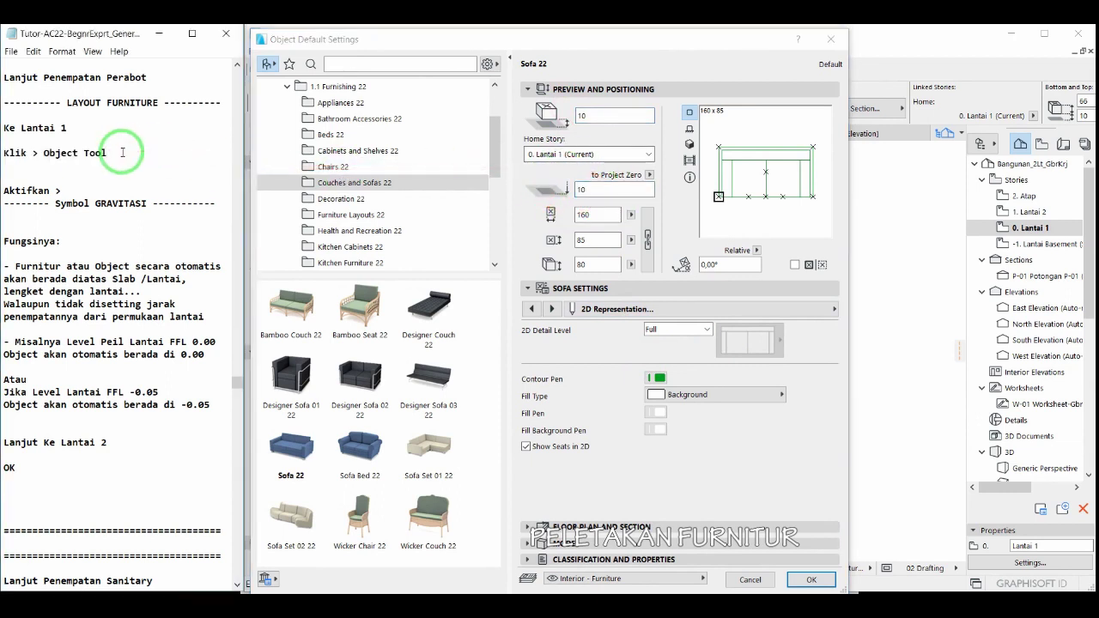
key(Return)
key(Return)
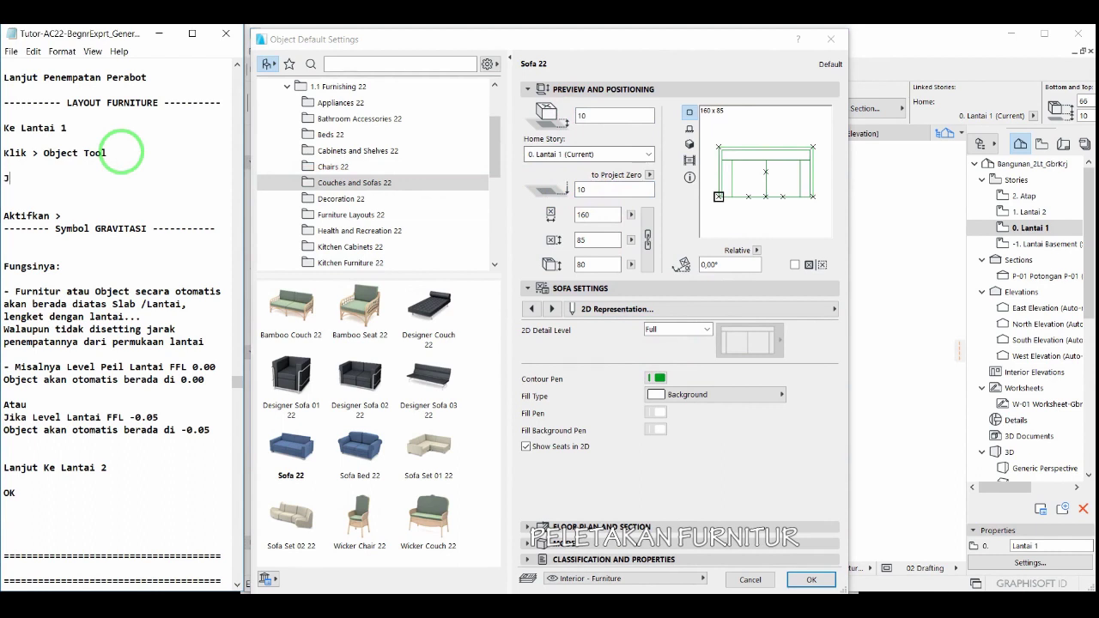
text(Jar)
text(ak level letak perabot diatas permukaan lantai... abaikan saja)
key(Return)
key(Return)
text(nanti kita pakai sistim Gravitasi)
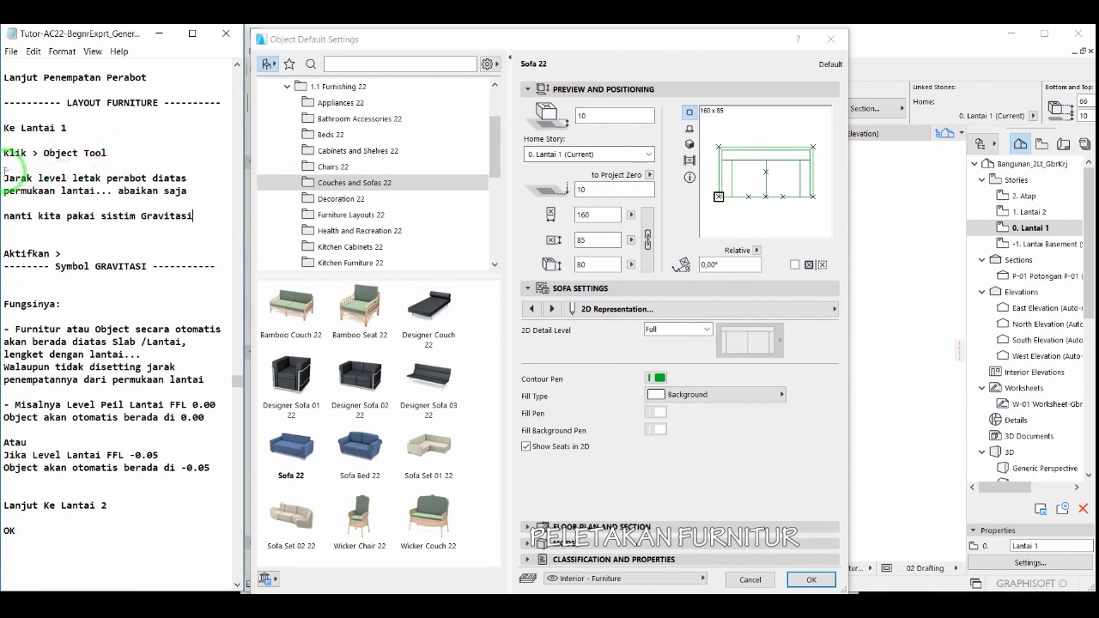
Review the notes on ignoring furniture level, activating Gravity, and how it places objects at floor levels such as 0.00 or -0.05.
drag(4, 177, 208, 187)
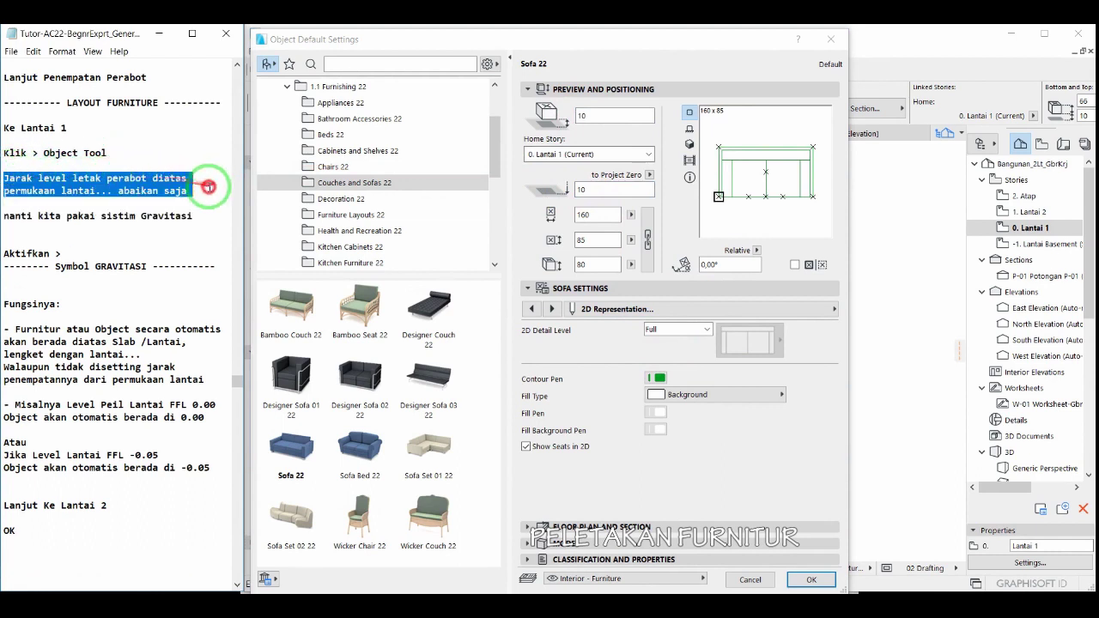
drag(118, 190, 190, 192)
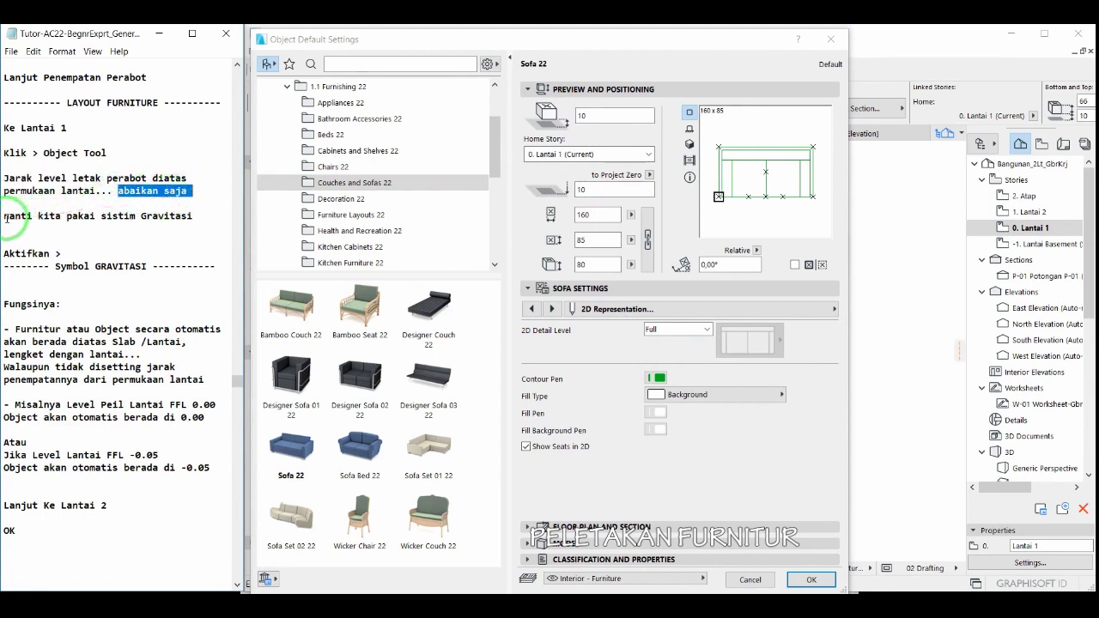
drag(12, 217, 195, 219)
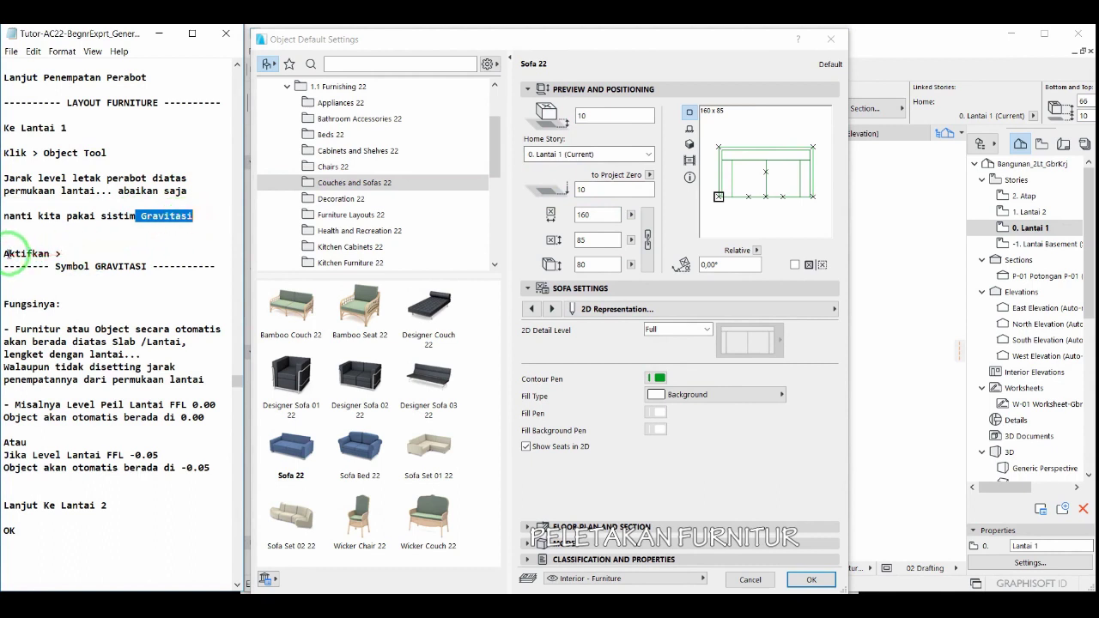
drag(4, 267, 179, 271)
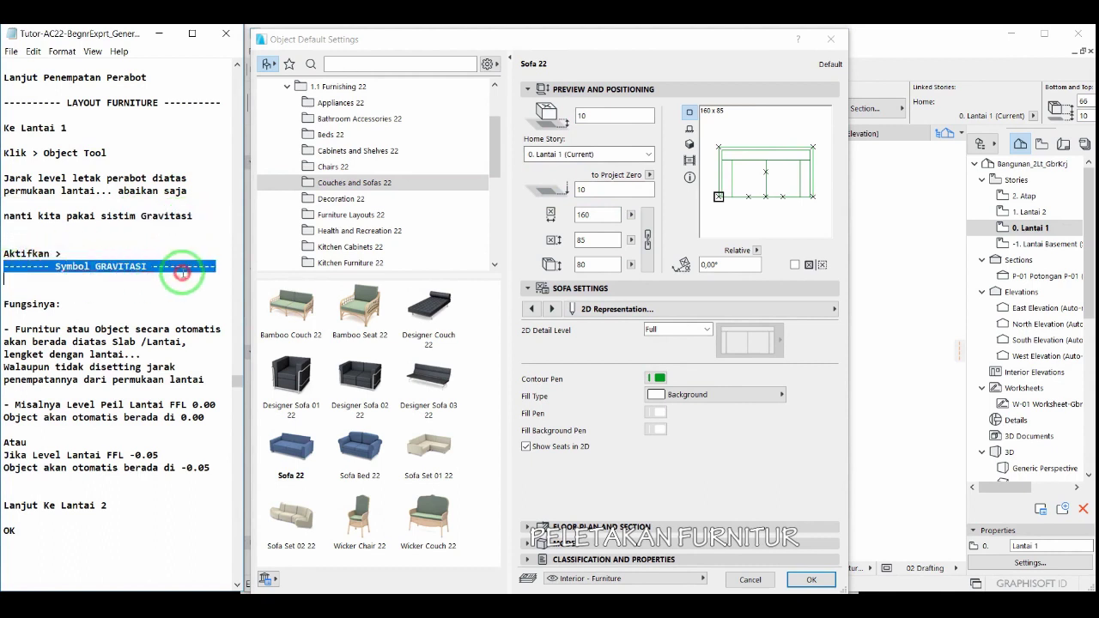
drag(4, 302, 215, 381)
drag(16, 405, 211, 472)
Accept the Sofa 22 default settings and turn on Gravity so objects attach to the slab surface.
click(807, 580)
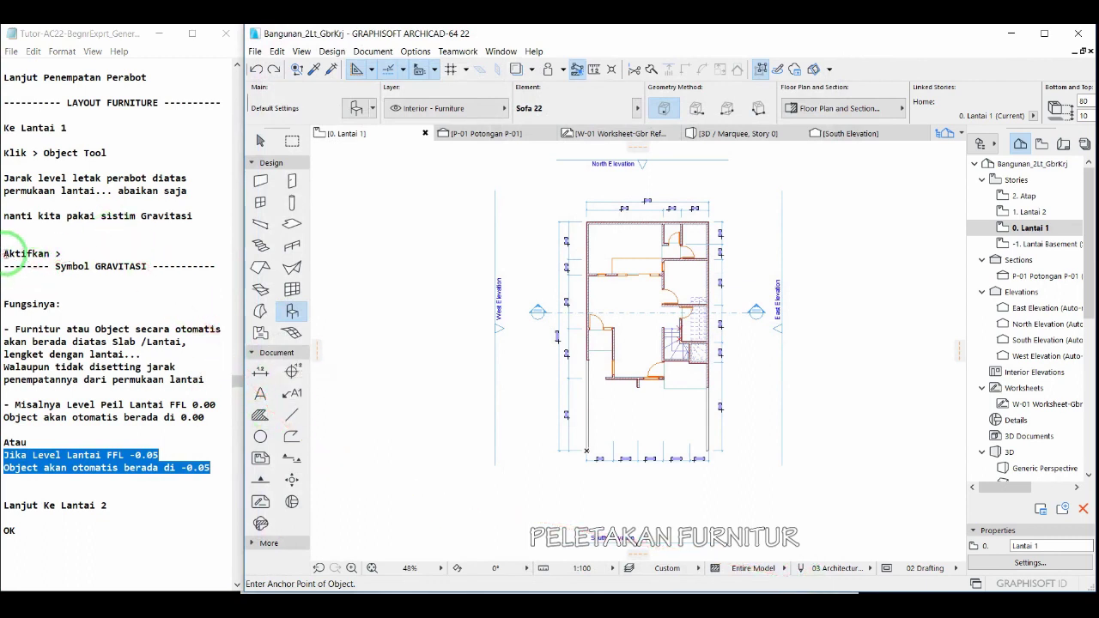
drag(4, 253, 166, 267)
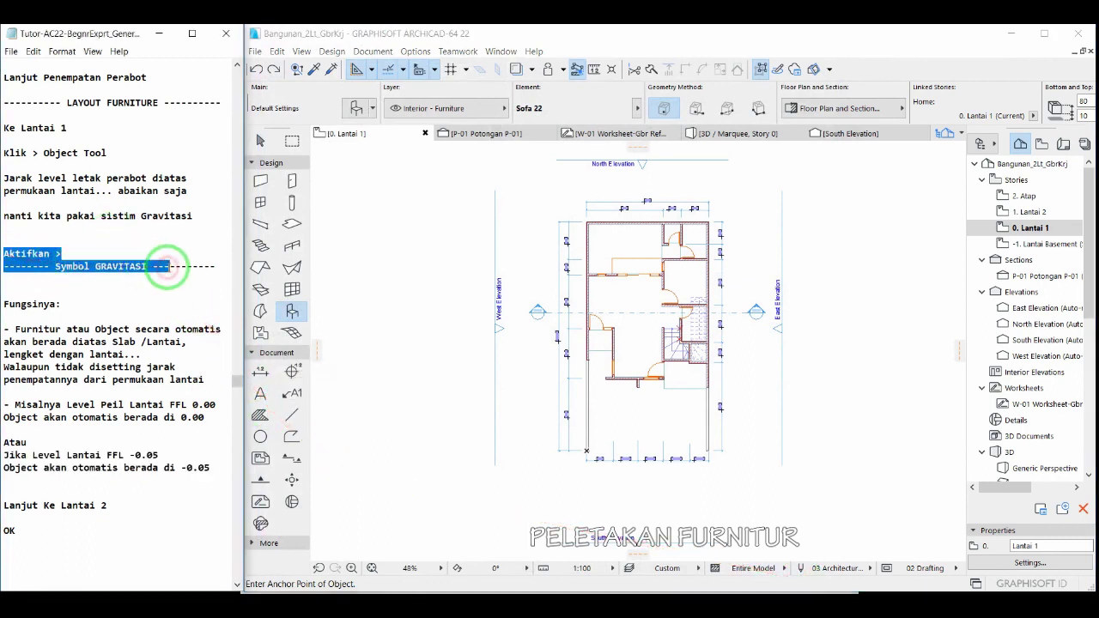
click(547, 68)
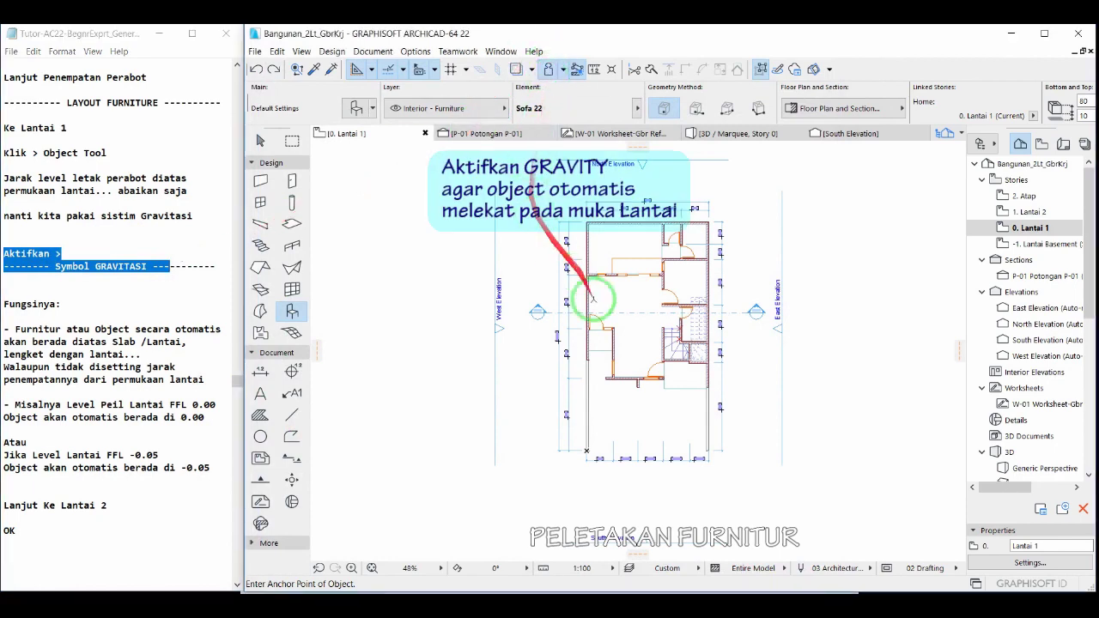
Place Sofa 22 in the room facing the stair, close to the wall above the front window.
scroll(624, 368, up, 3)
scroll(622, 367, up, 1)
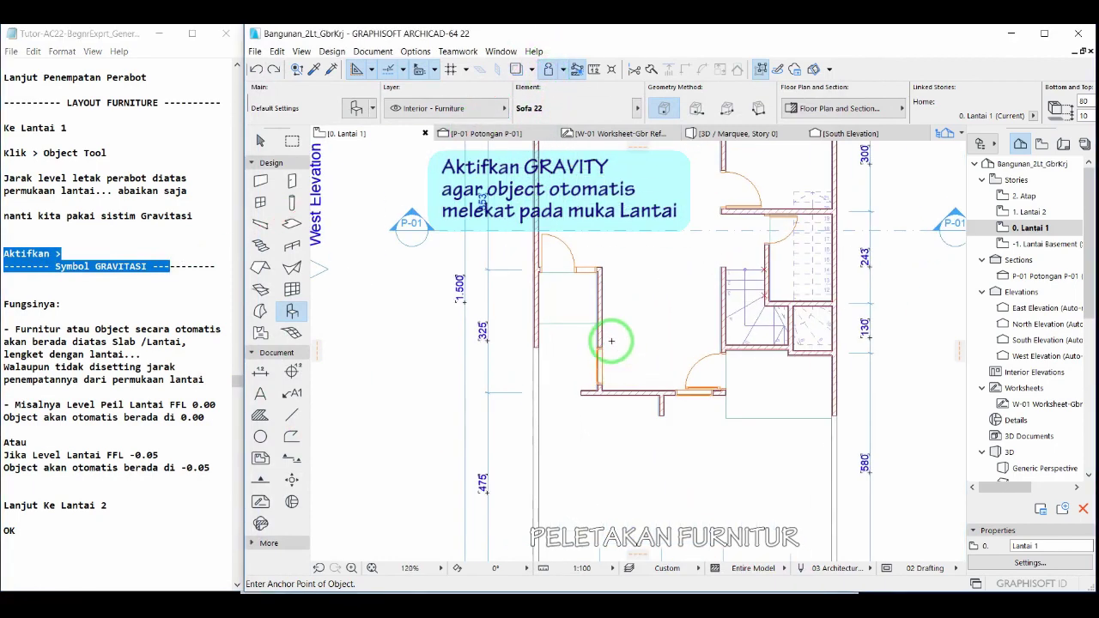
click(611, 341)
Rotate the placed sofa 90° counterclockwise about its upper-left corner so its back runs parallel to the side wall.
right_click(611, 341)
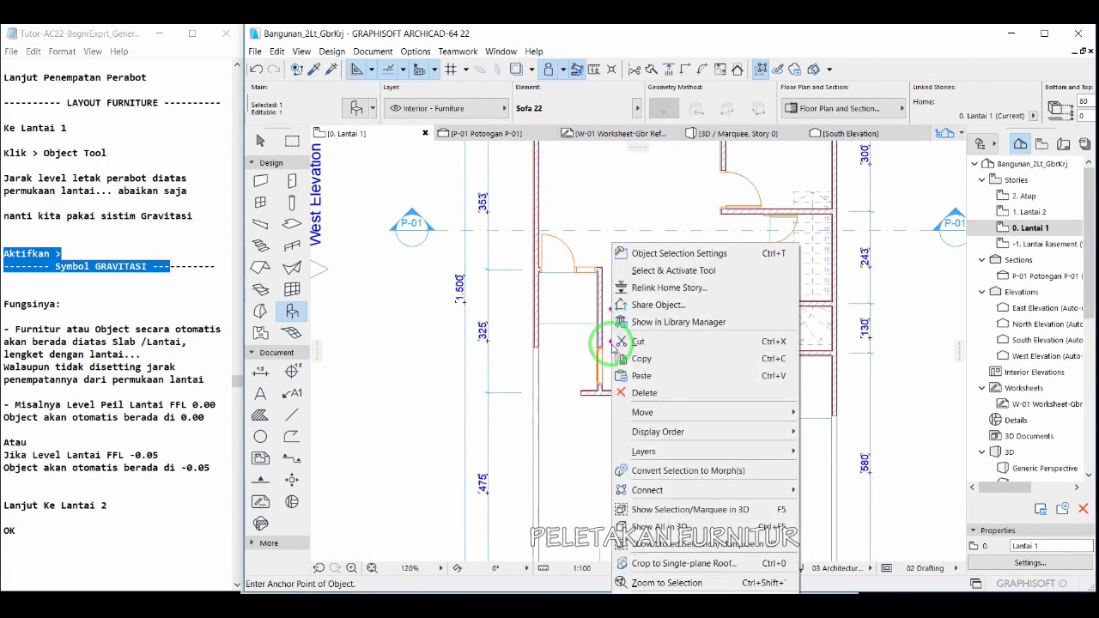
mouse_move(780, 412)
click(826, 429)
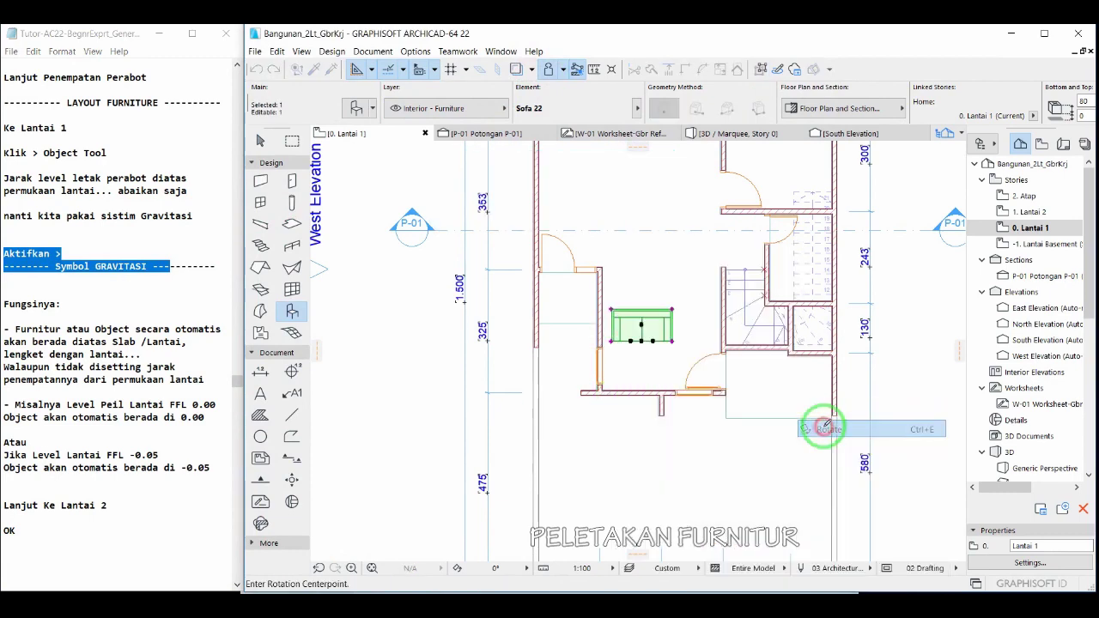
scroll(615, 315, up, 2)
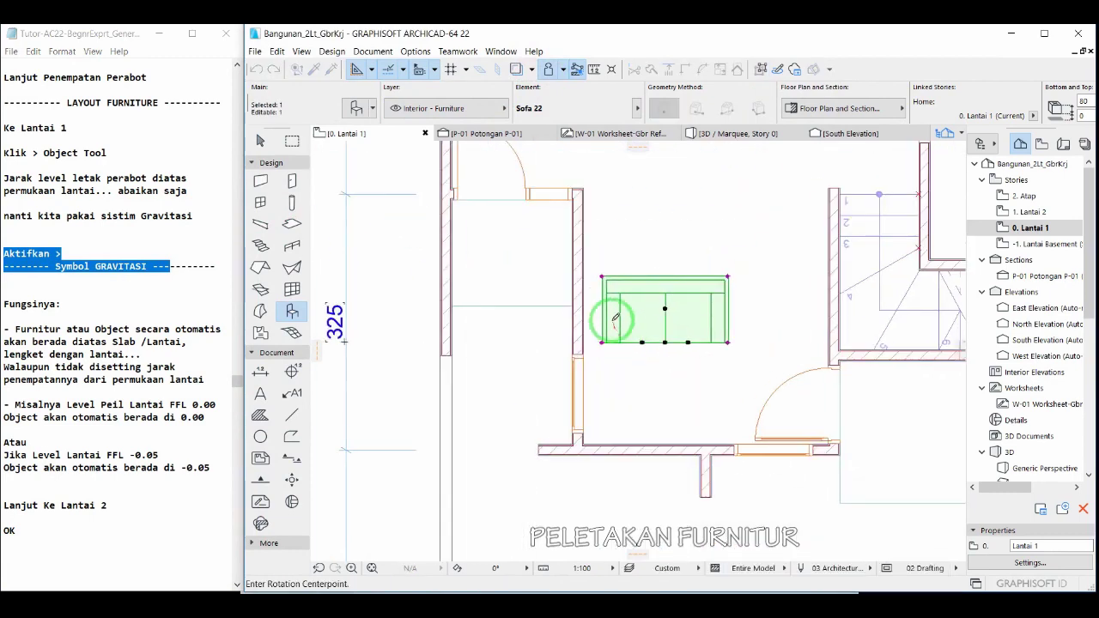
click(603, 275)
click(714, 275)
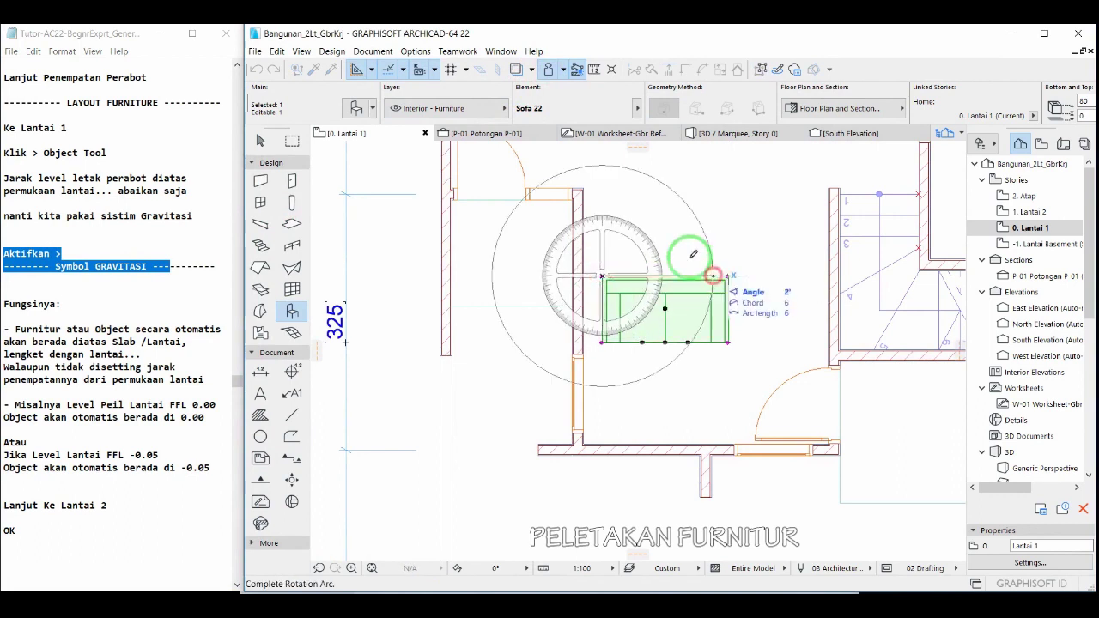
click(603, 204)
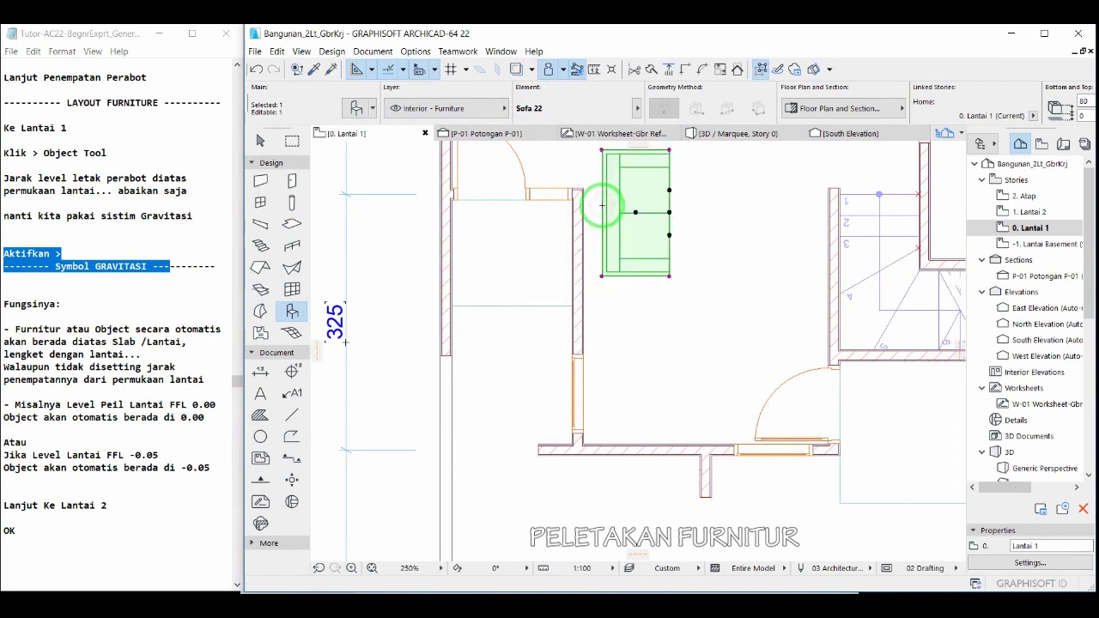
Move the rotated sofa by its lower back corner to the wall face at the window's upper edge, and deselect it.
click(602, 275)
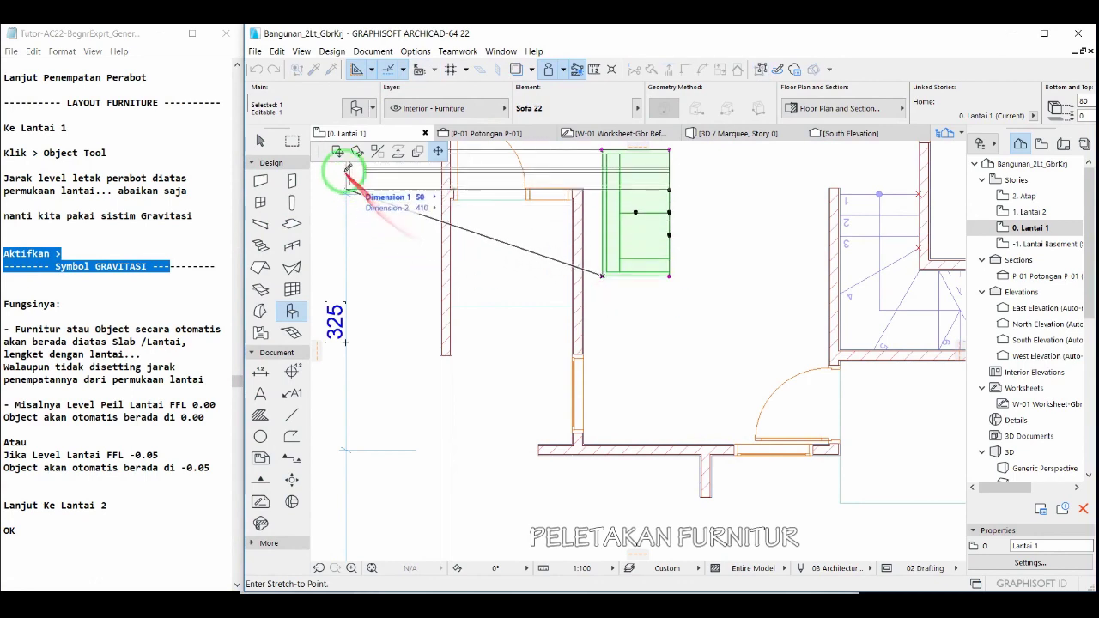
click(339, 152)
scroll(593, 370, up, 3)
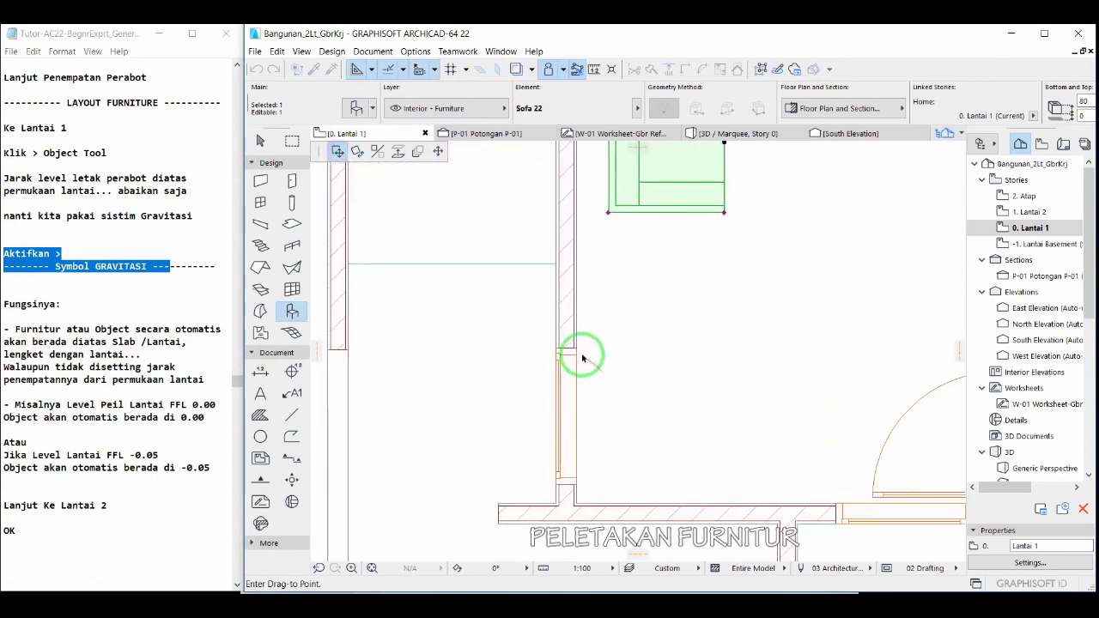
click(574, 347)
scroll(522, 392, down, 4)
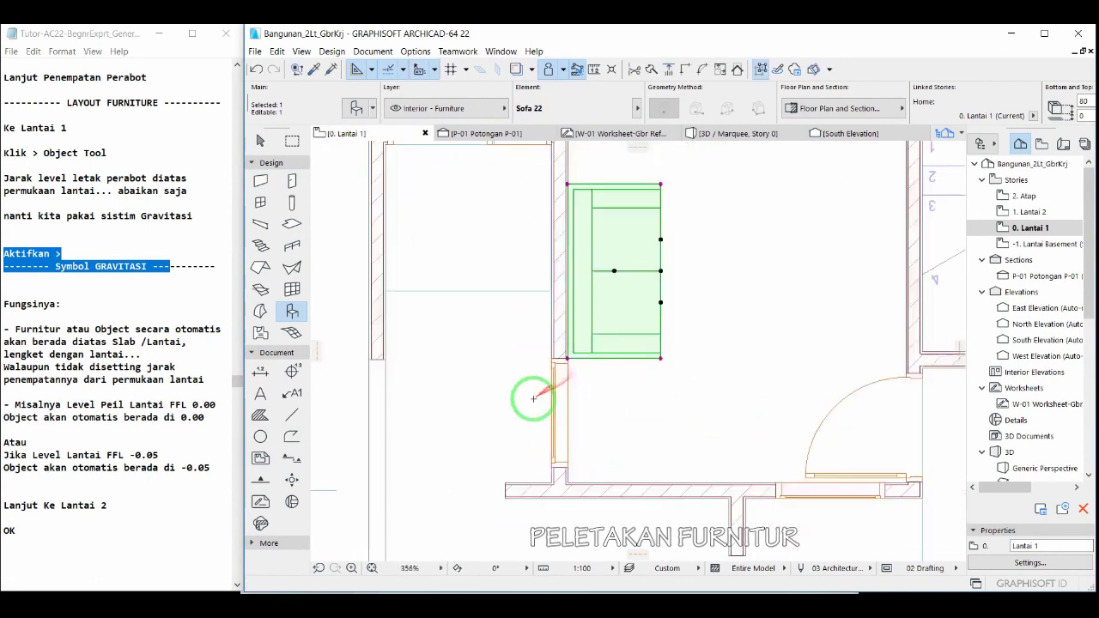
click(498, 312)
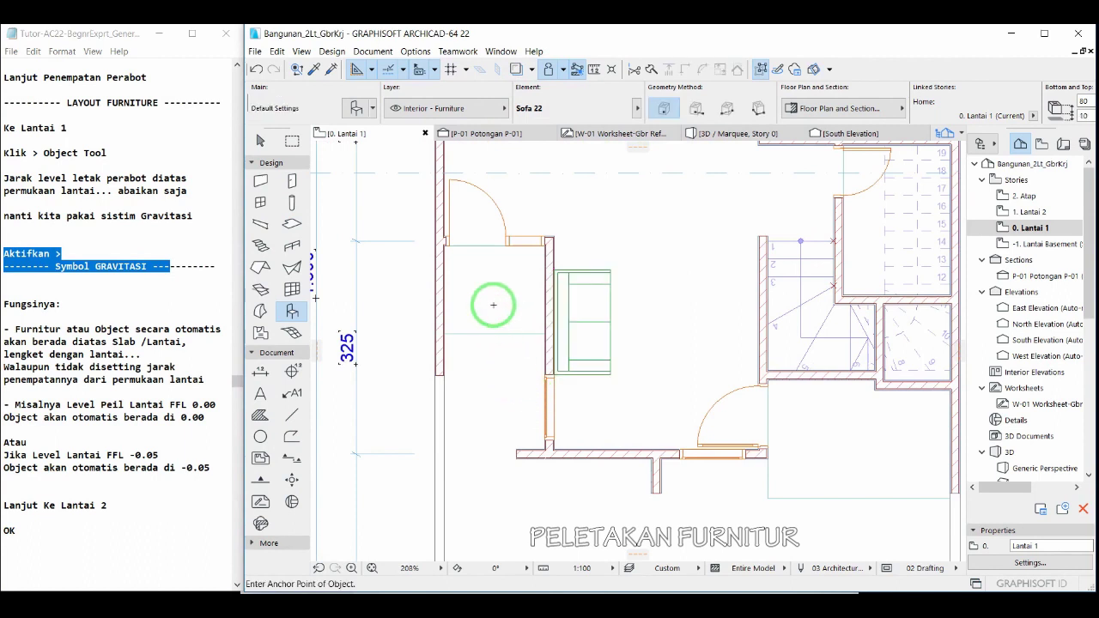
Draw a thin-line marquee around the upper part of the sofa and adjoining wall, and show it in 3D fitted to the window.
click(292, 141)
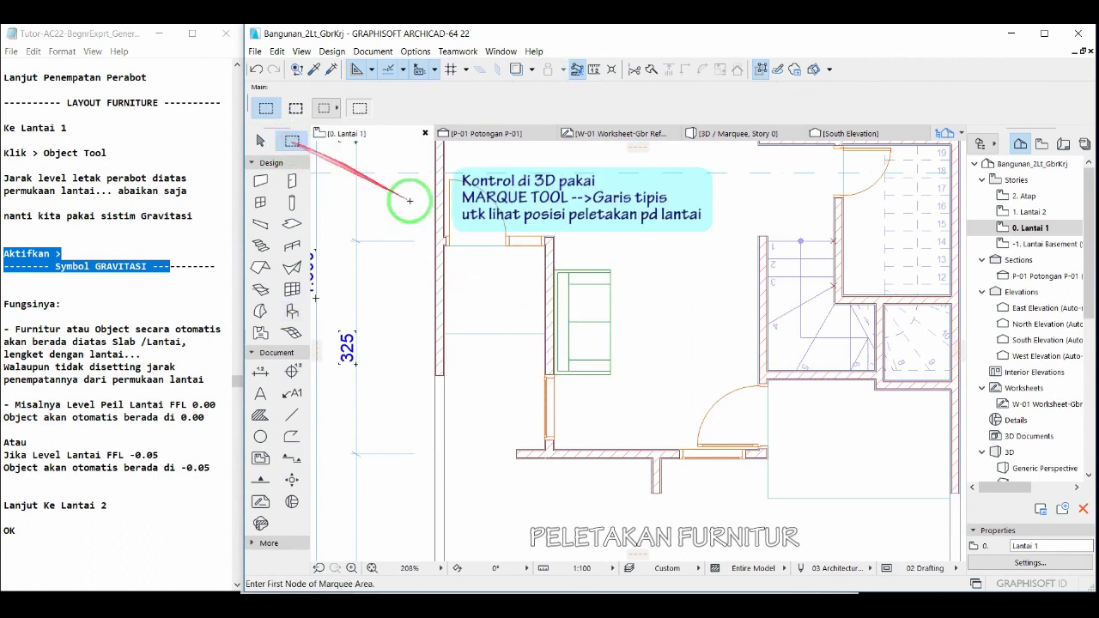
click(516, 207)
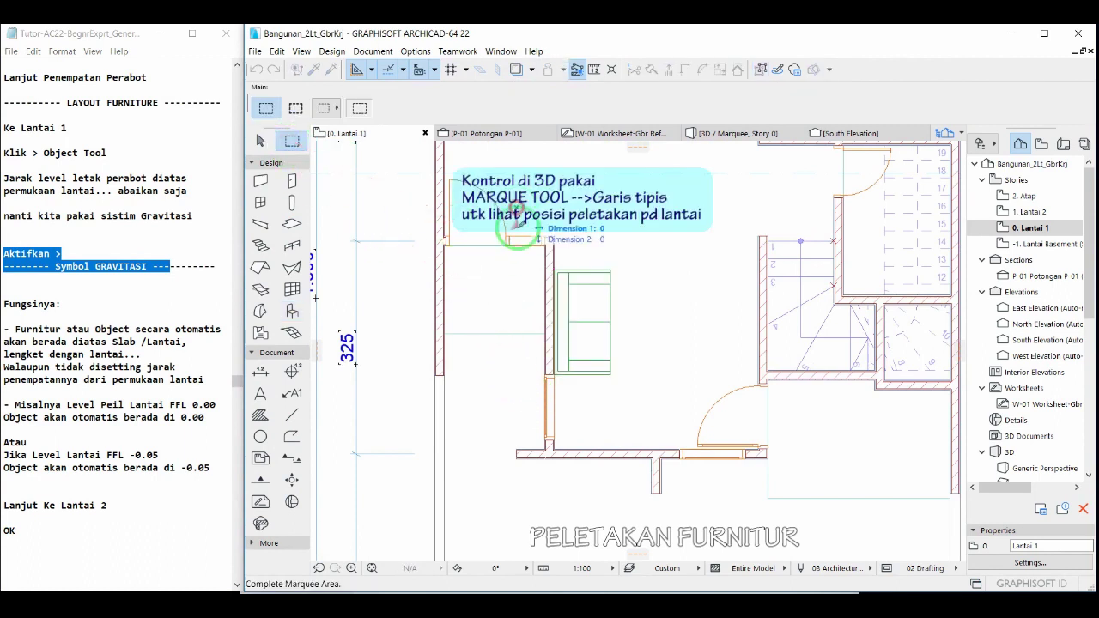
click(639, 331)
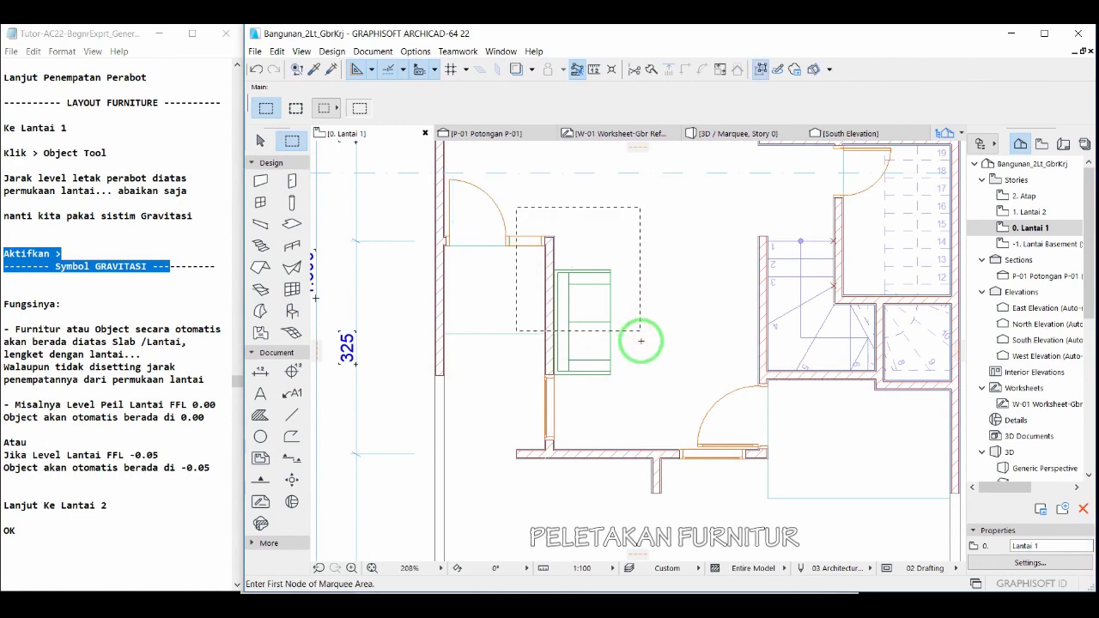
key(F5)
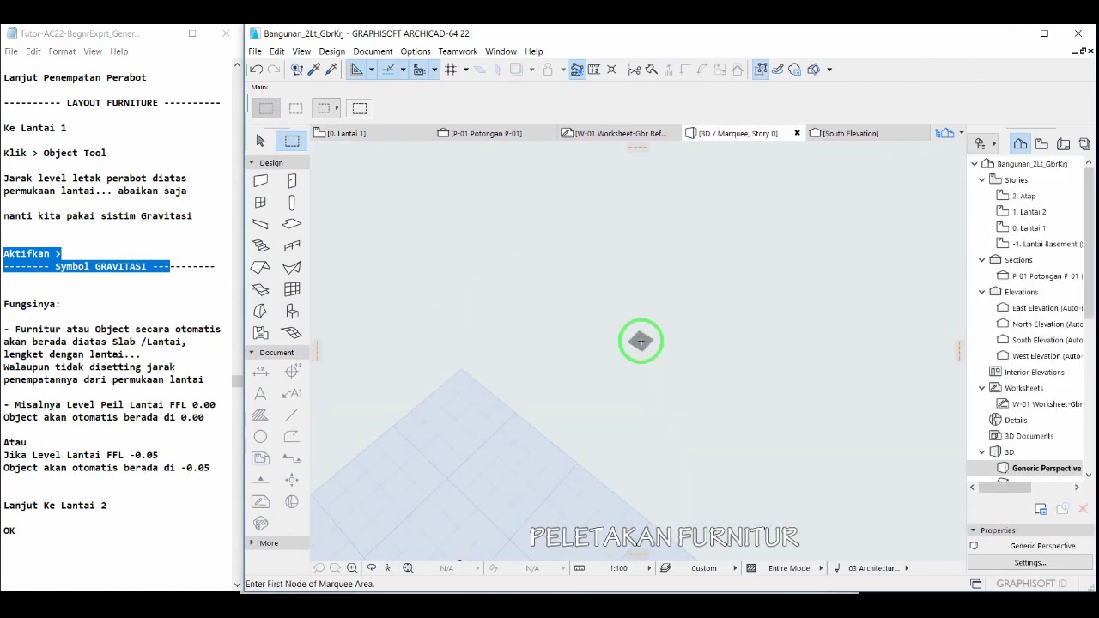
right_click(640, 342)
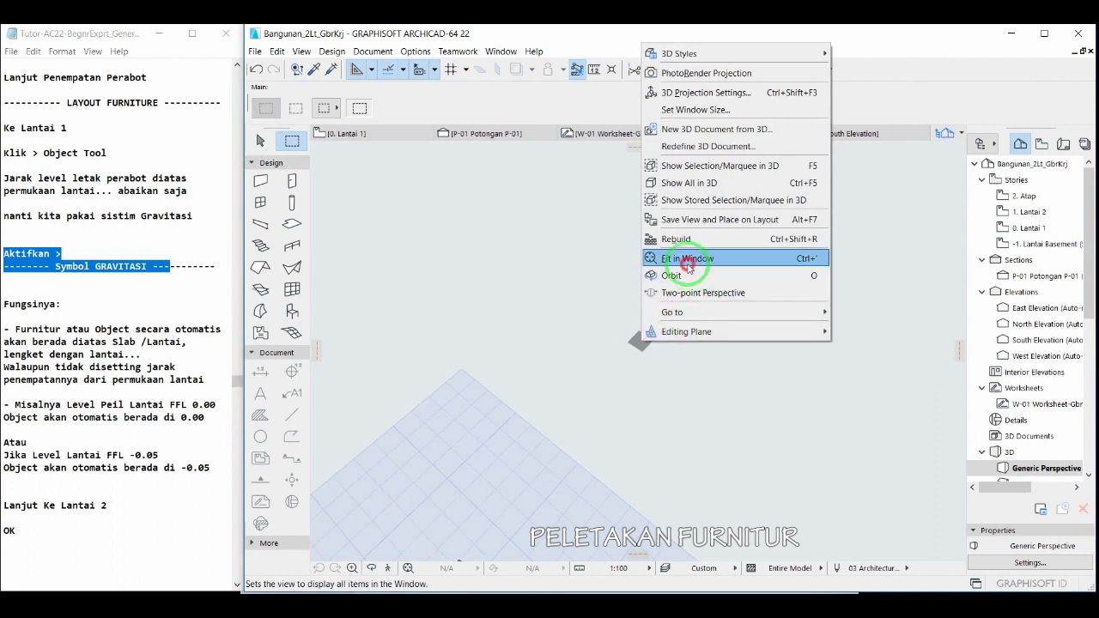
click(688, 267)
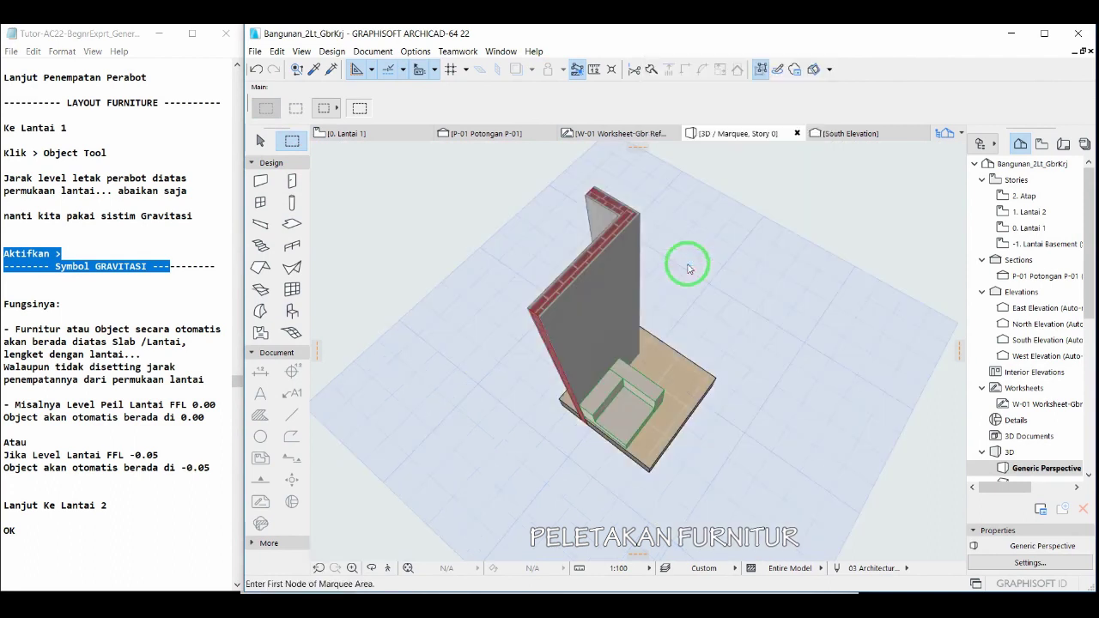
Orbit the 3D cutaway to a low side view and examine how the sofa's legs meet the floor slab.
click(370, 569)
drag(559, 466, 691, 312)
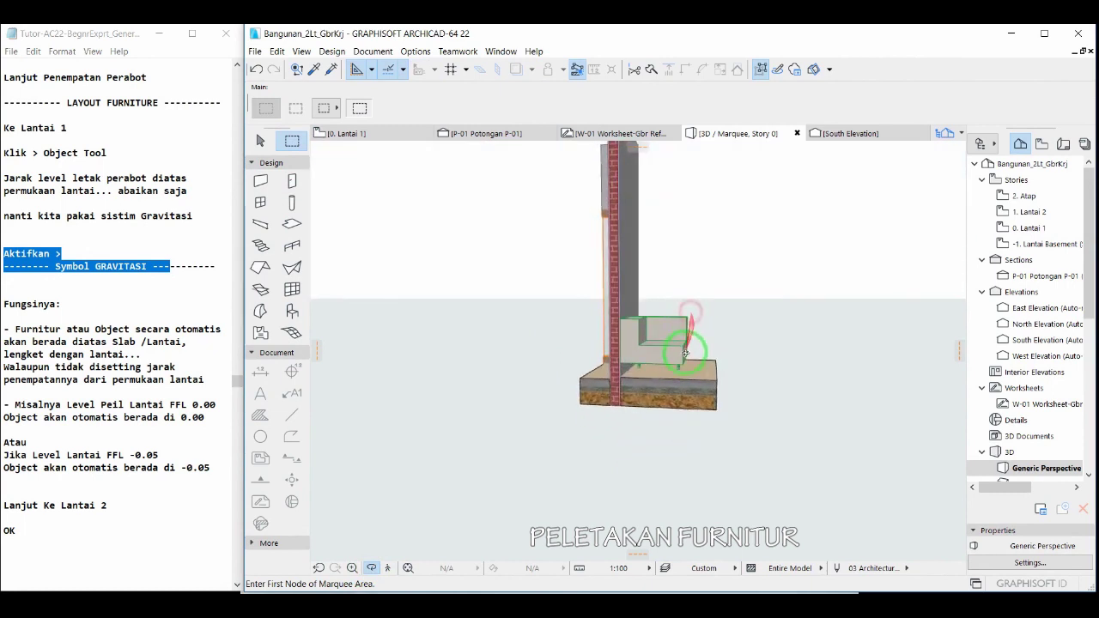
scroll(685, 353, up, 5)
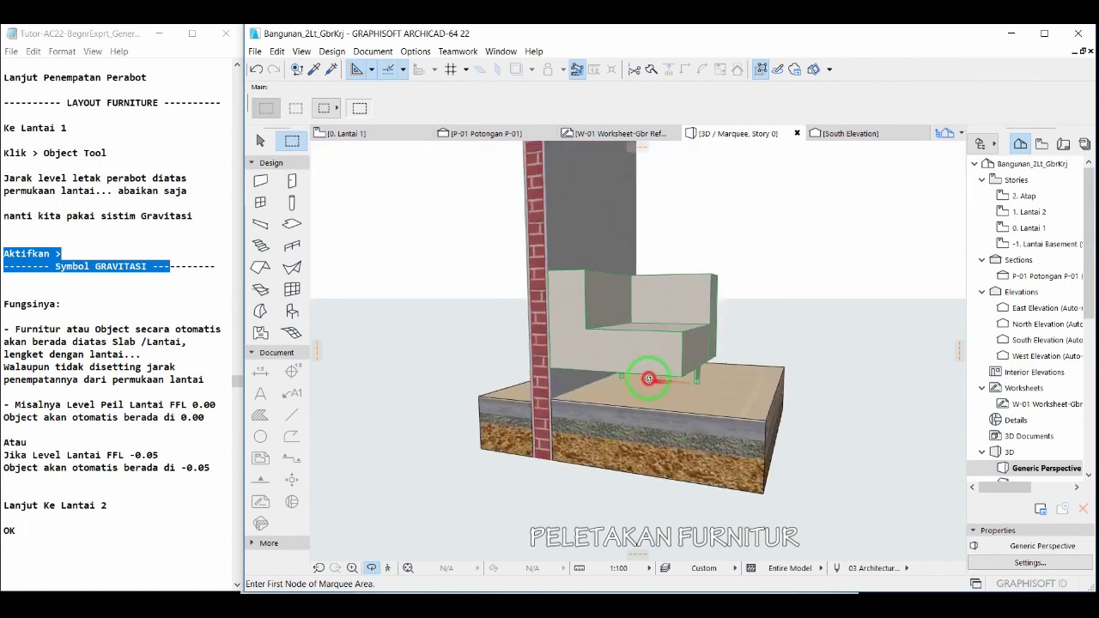
drag(648, 379, 640, 370)
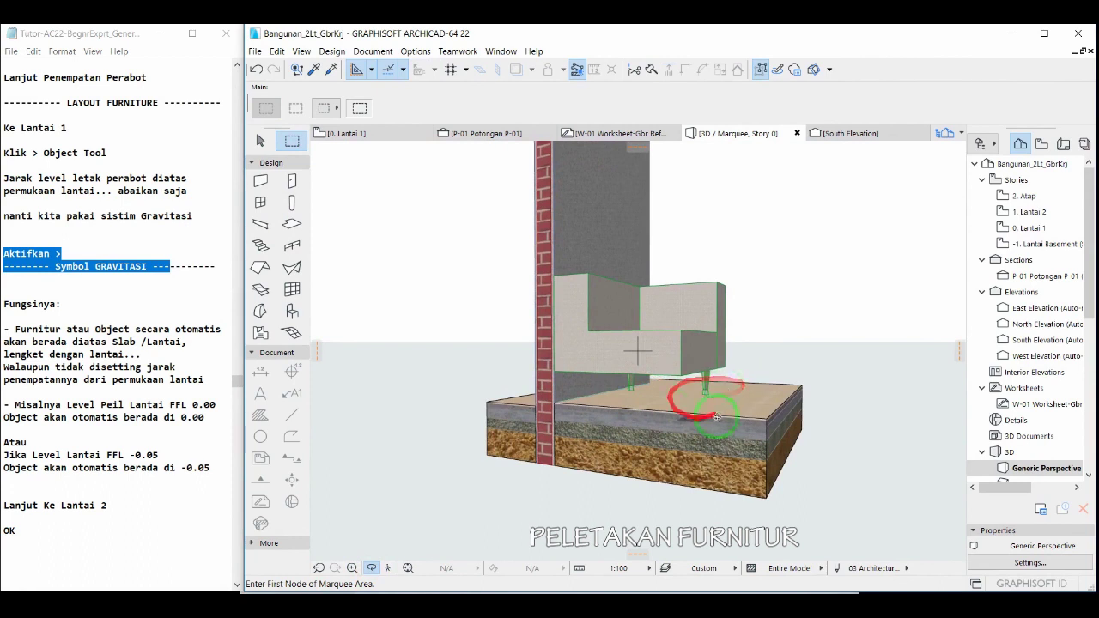
Add the line "Lengket permukaan lantai" to the Notepad notes below the -0.05 level example.
click(220, 465)
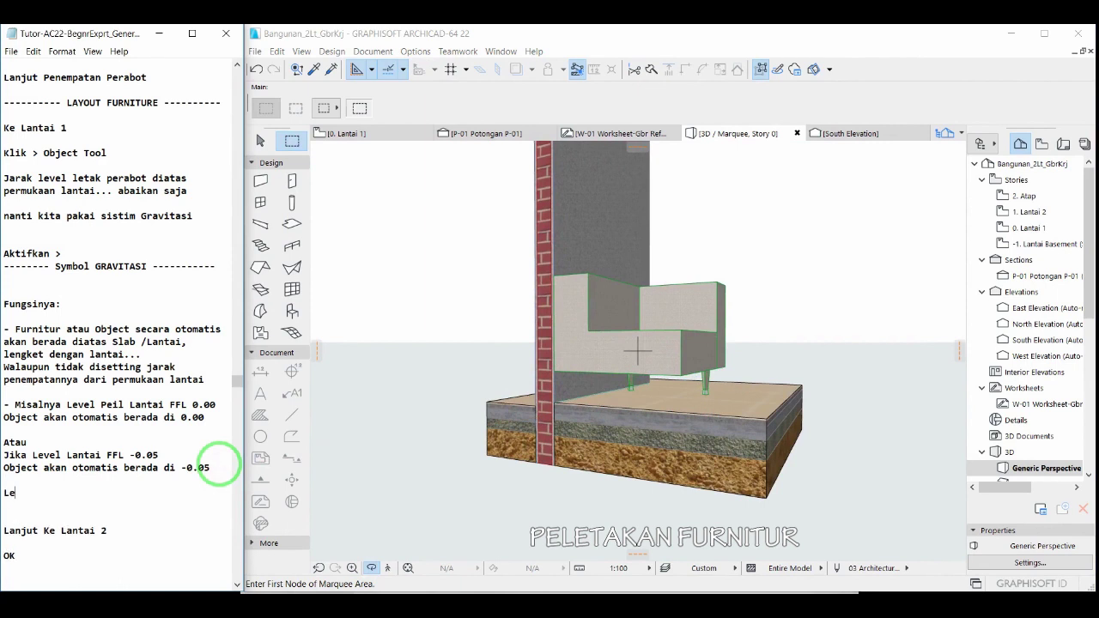
text(ket permukaan lantai)
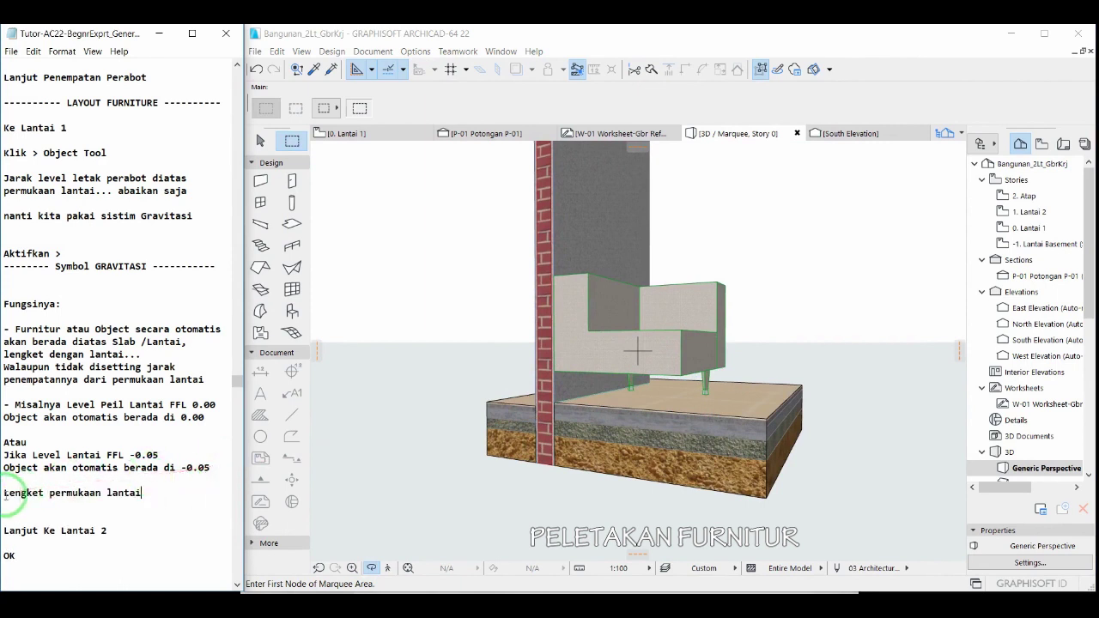
drag(43, 492, 162, 493)
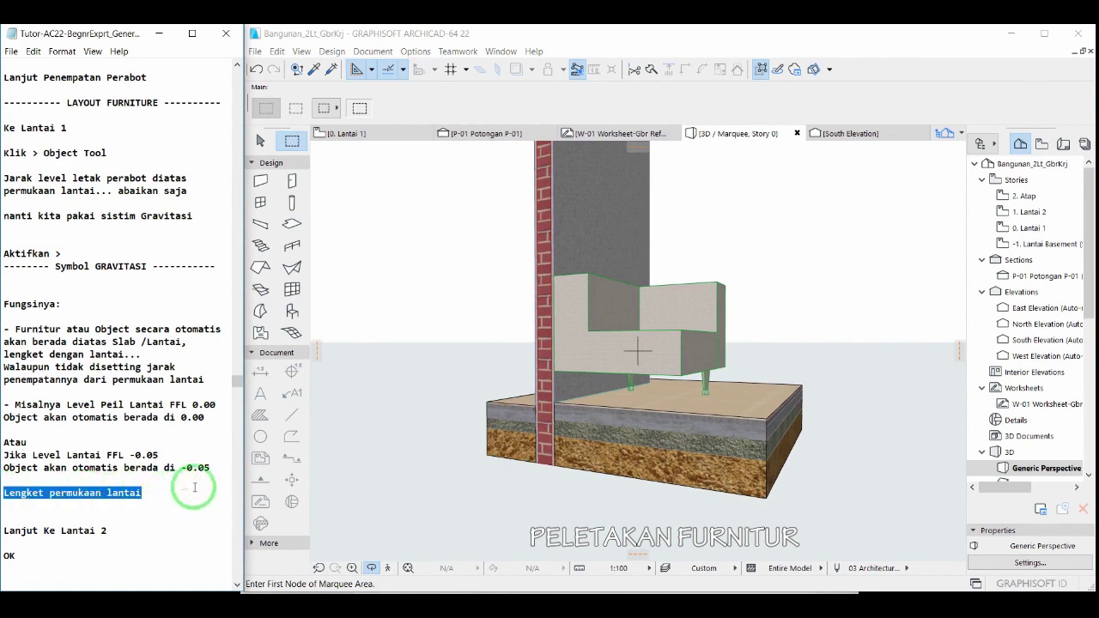
Return from the 3D view to the Lantai 1 floor plan and clear the marquee around the sofa.
click(385, 435)
right_click(385, 436)
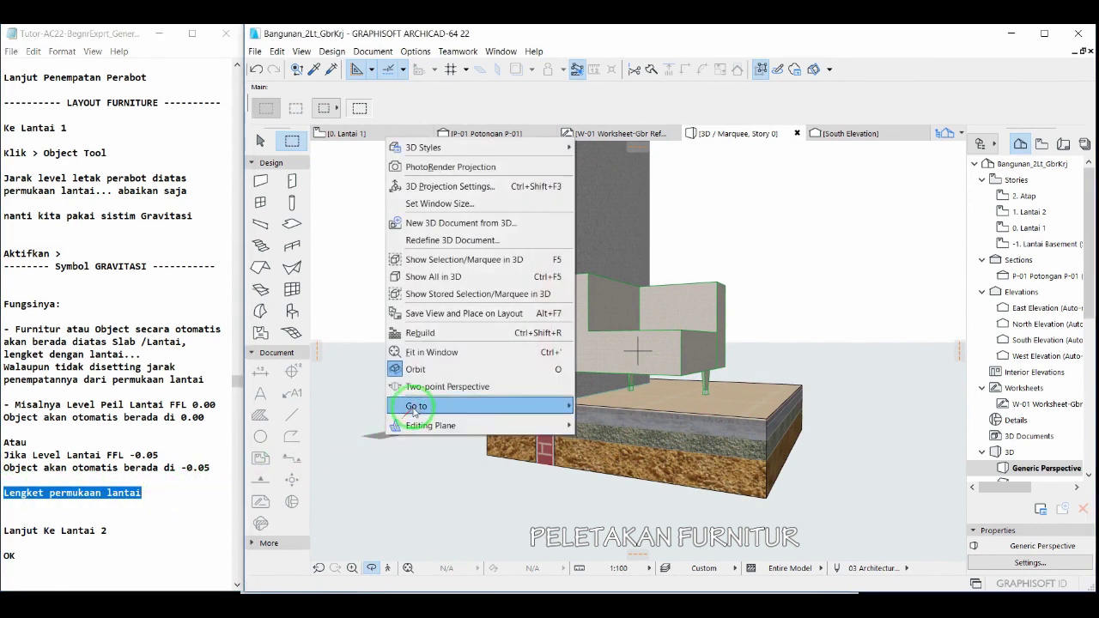
mouse_move(411, 406)
click(604, 409)
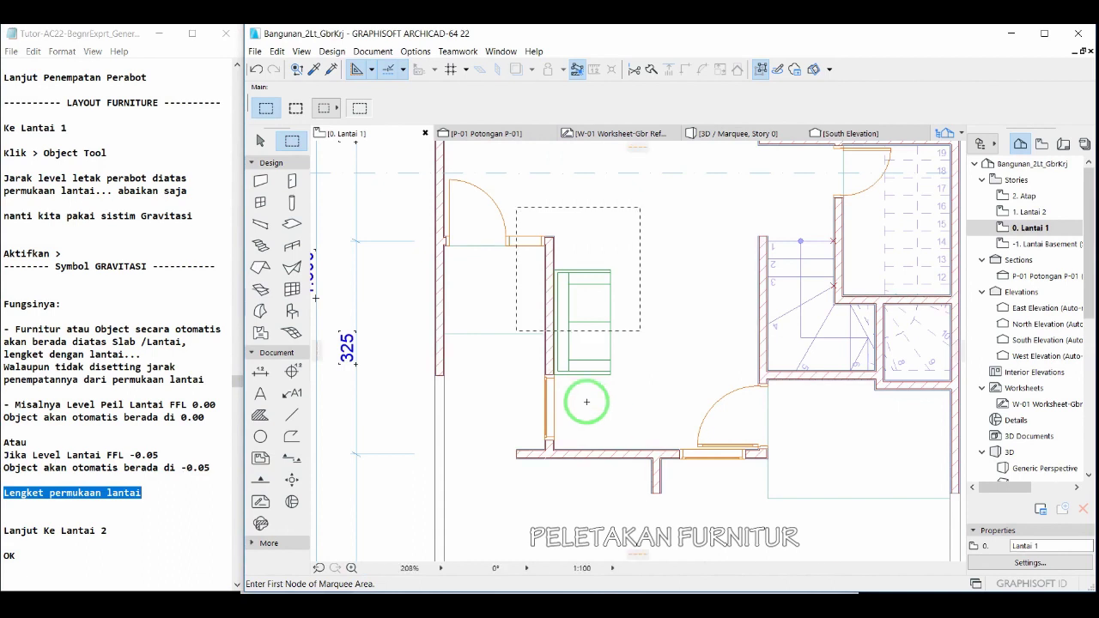
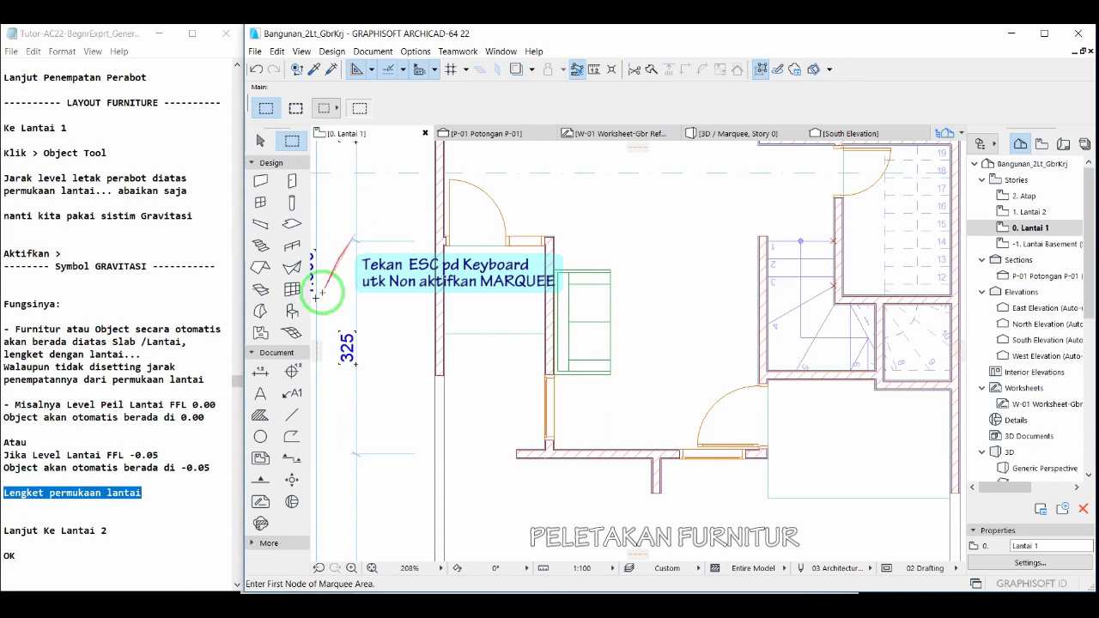
Add "Press ESCAPE --> ESC pada Keyboard" and "untuk non aktifkan Marquee tool" to the notes below "Lengket permukaan lantai".
click(167, 491)
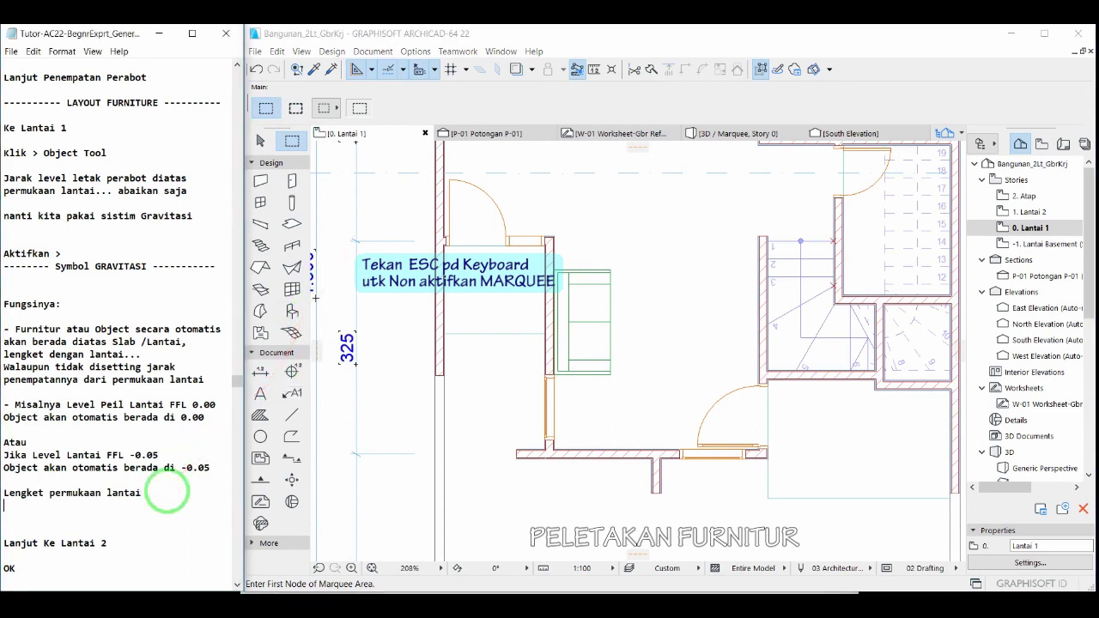
text(Pr)
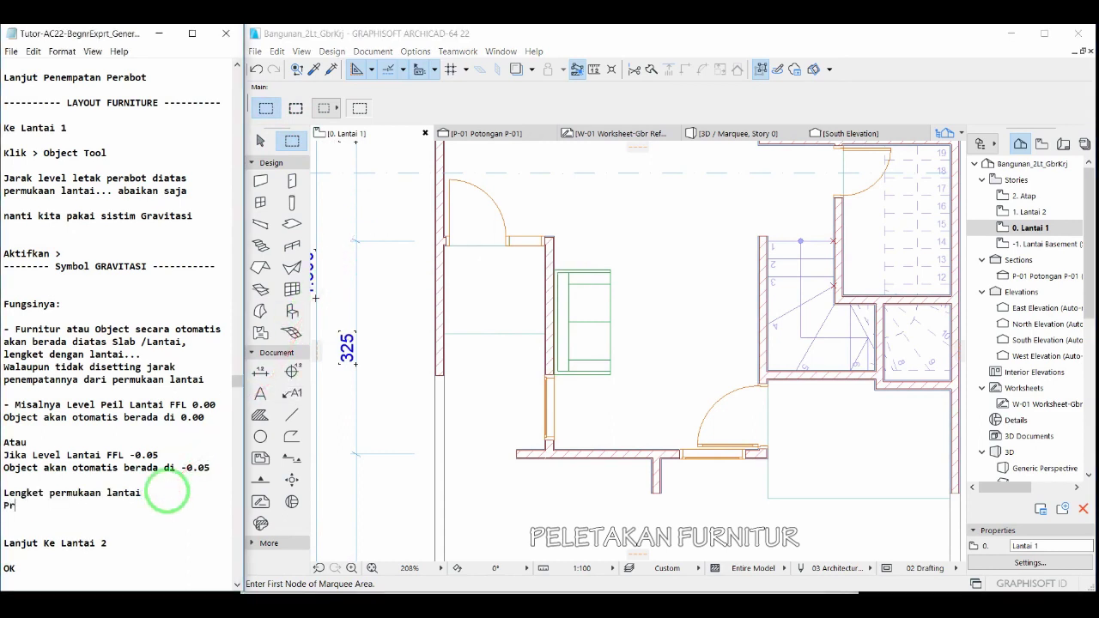
text(ess)
text(ESCAPE --> ESC pada Keyboard)
key(Return)
text(untuk non aktifkan Marquee tool)
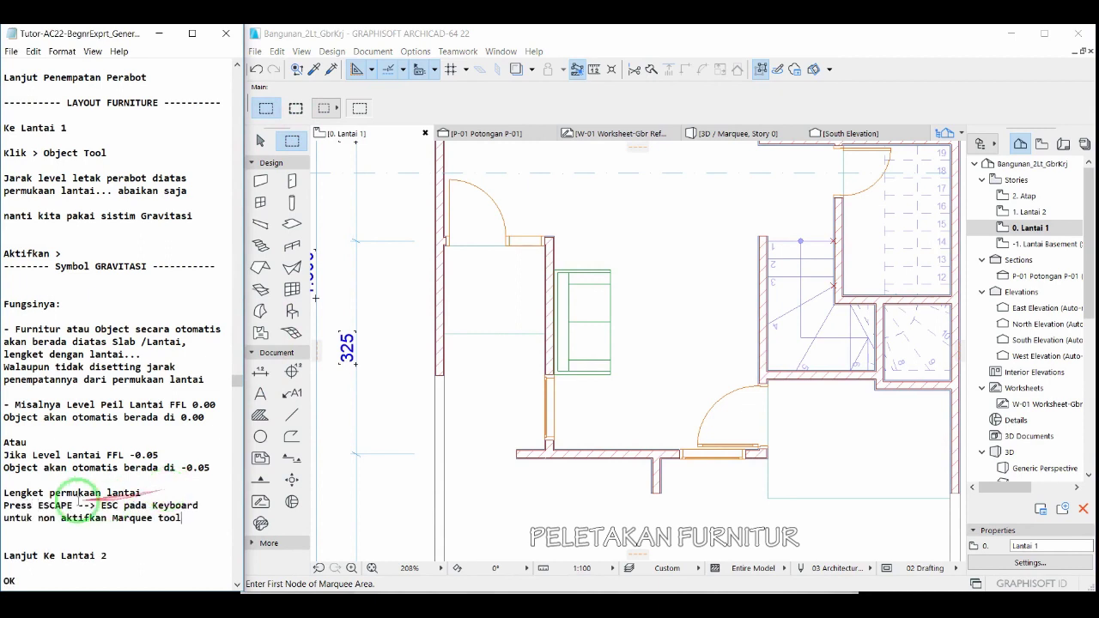
drag(31, 507, 201, 508)
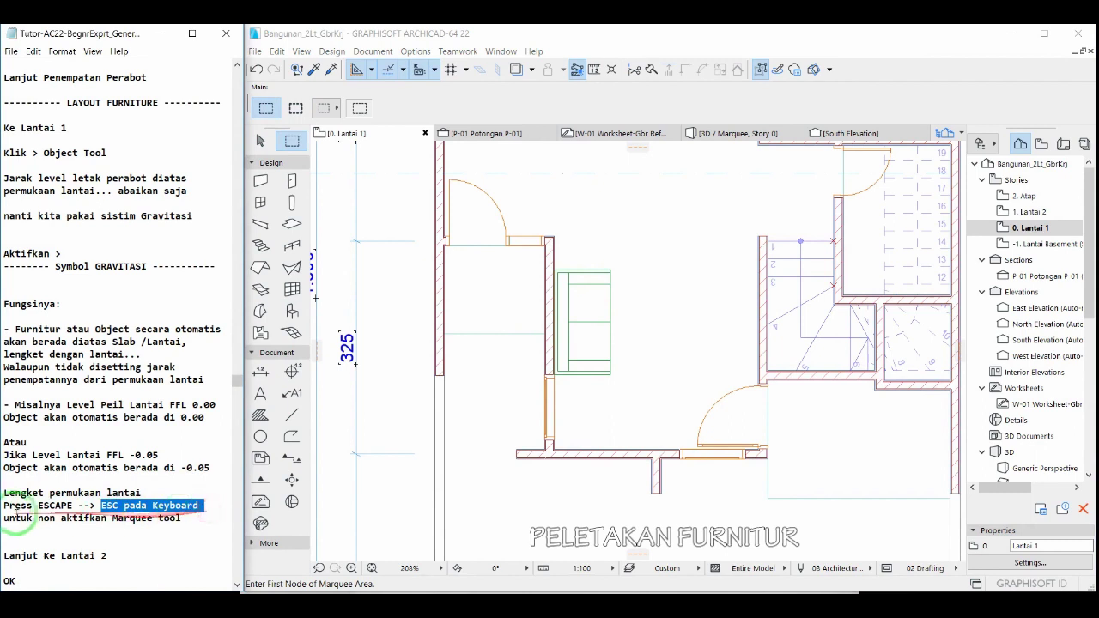
drag(4, 519, 179, 518)
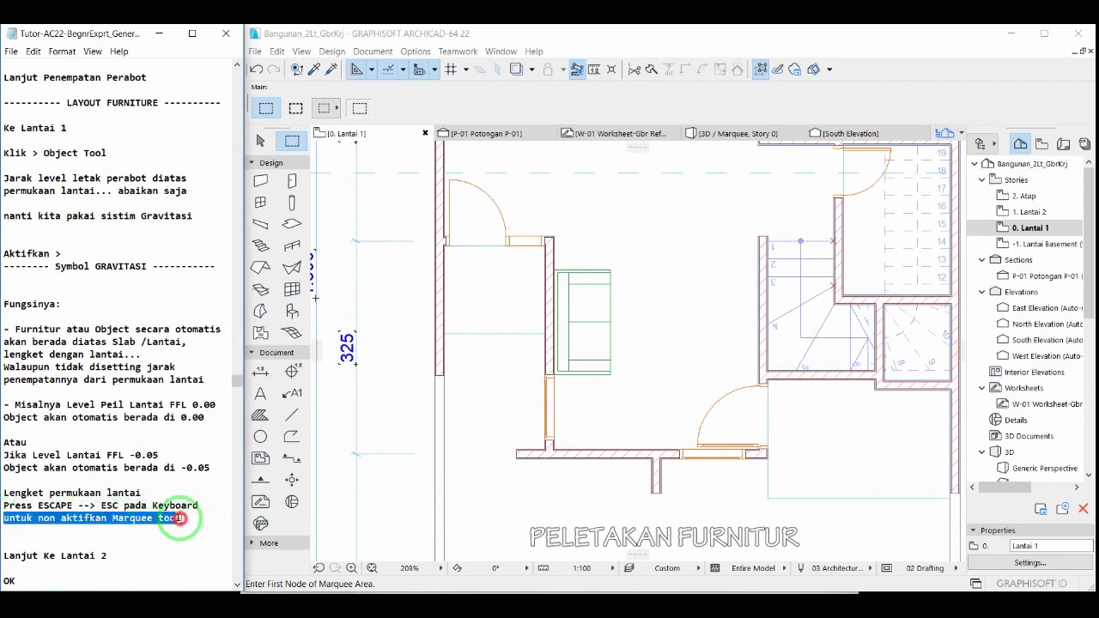
Drag a copy of the two-seat sofa from its centre point to the floor area between it and the entrance door.
click(601, 356)
right_click(601, 355)
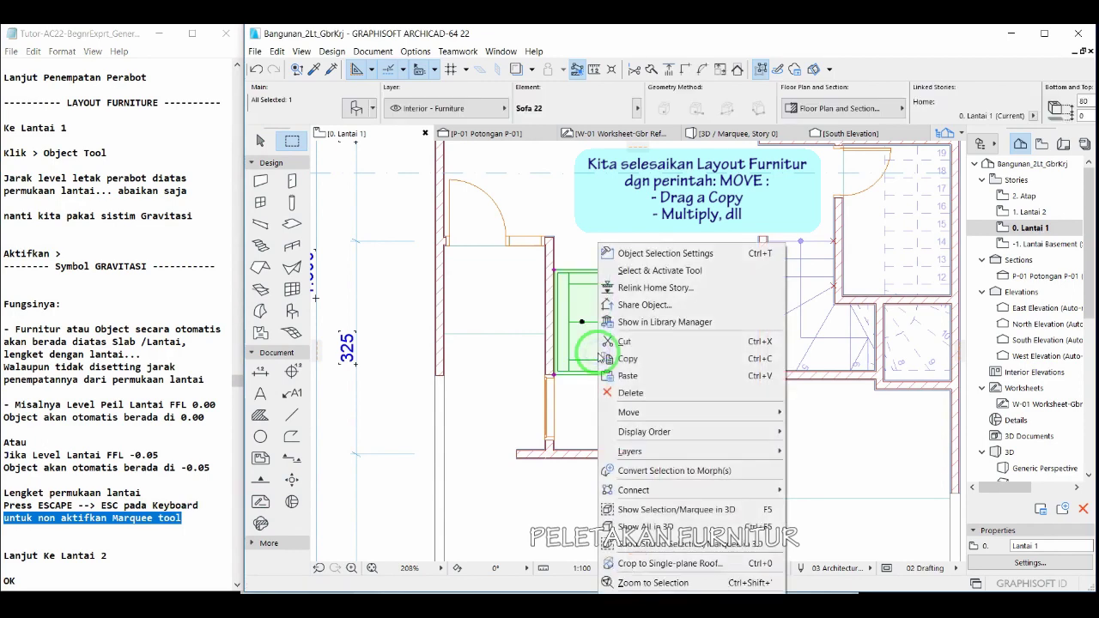
mouse_move(653, 412)
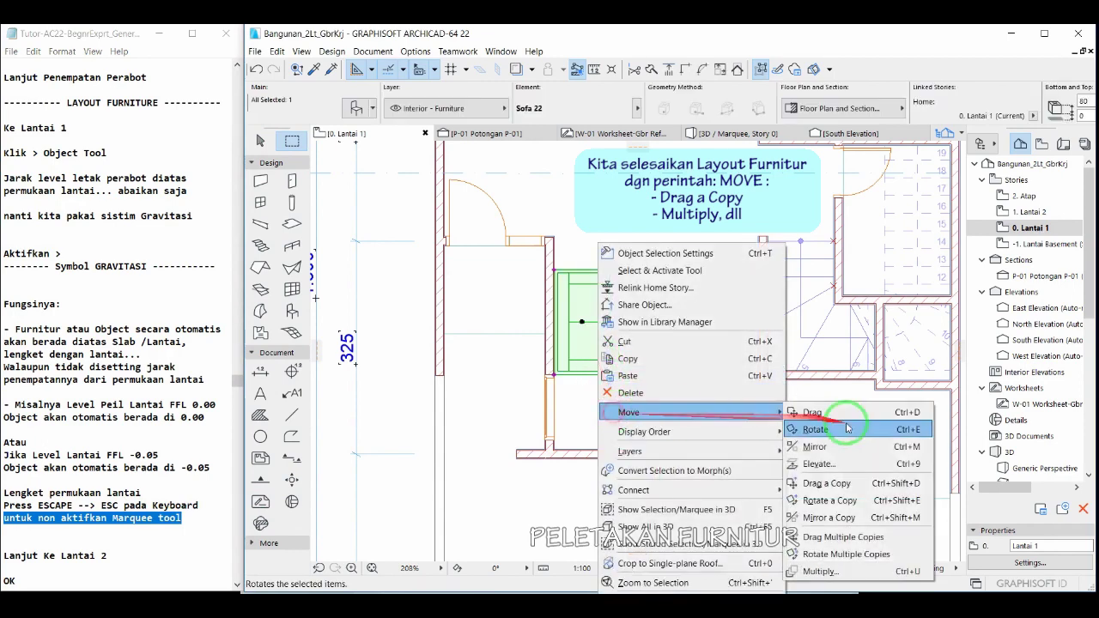
click(830, 483)
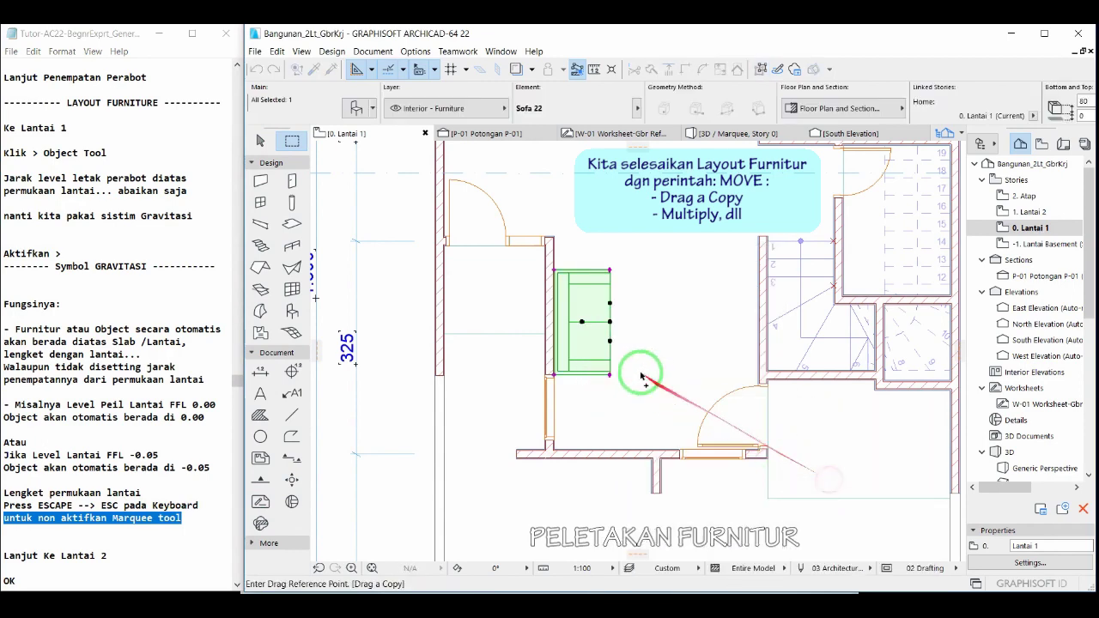
click(584, 323)
click(650, 391)
Rotate the copied sofa 90° counterclockwise about its centre so its back faces the front wall.
right_click(650, 392)
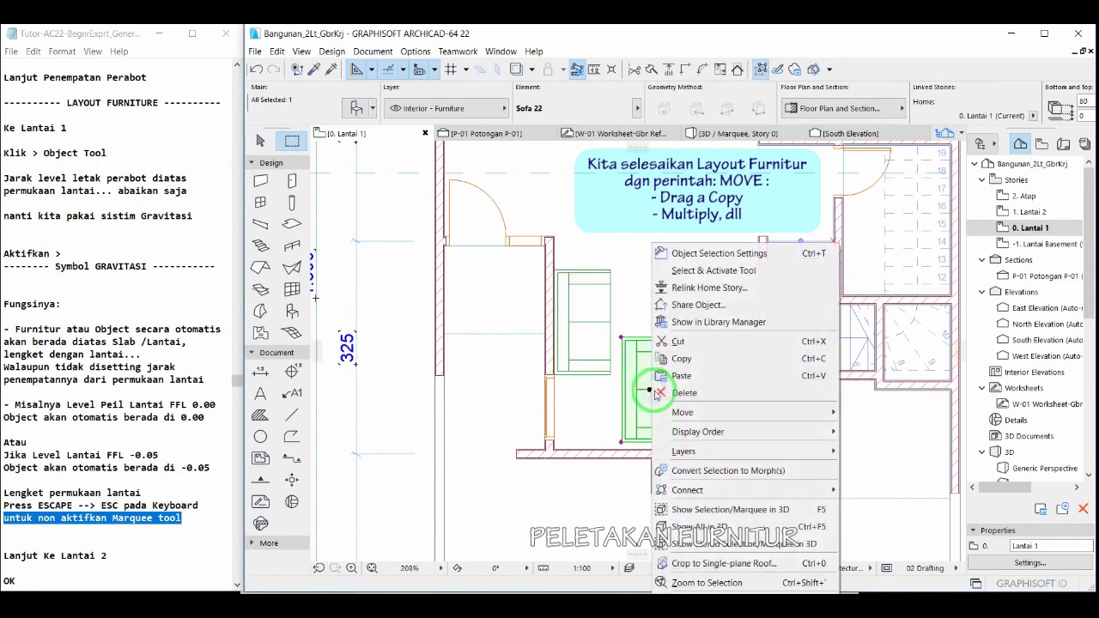
mouse_move(773, 412)
click(846, 430)
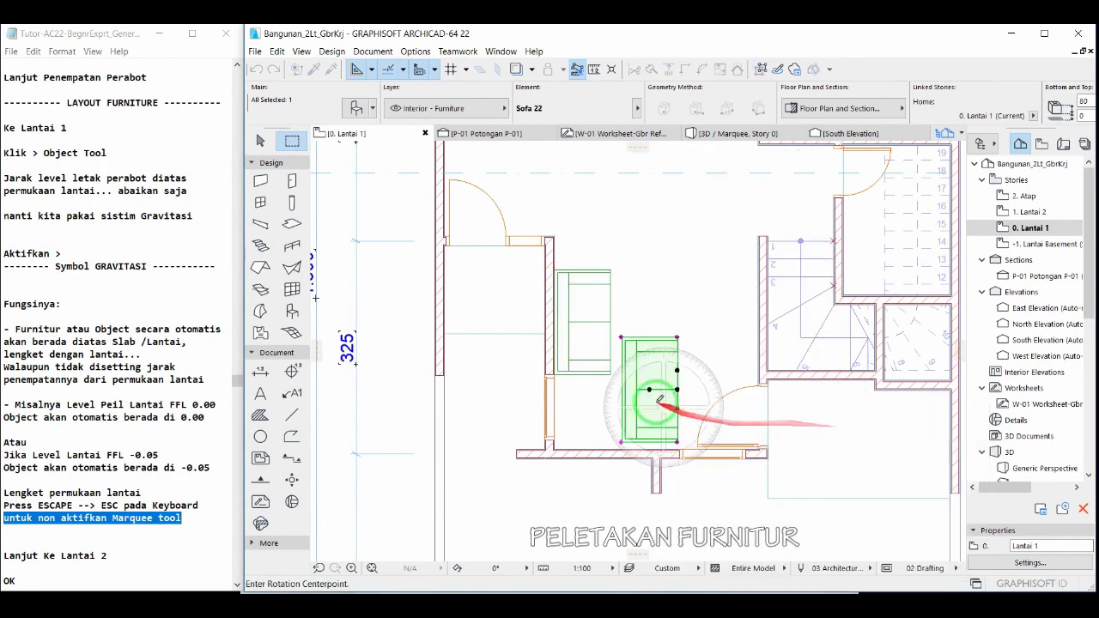
click(650, 390)
click(720, 390)
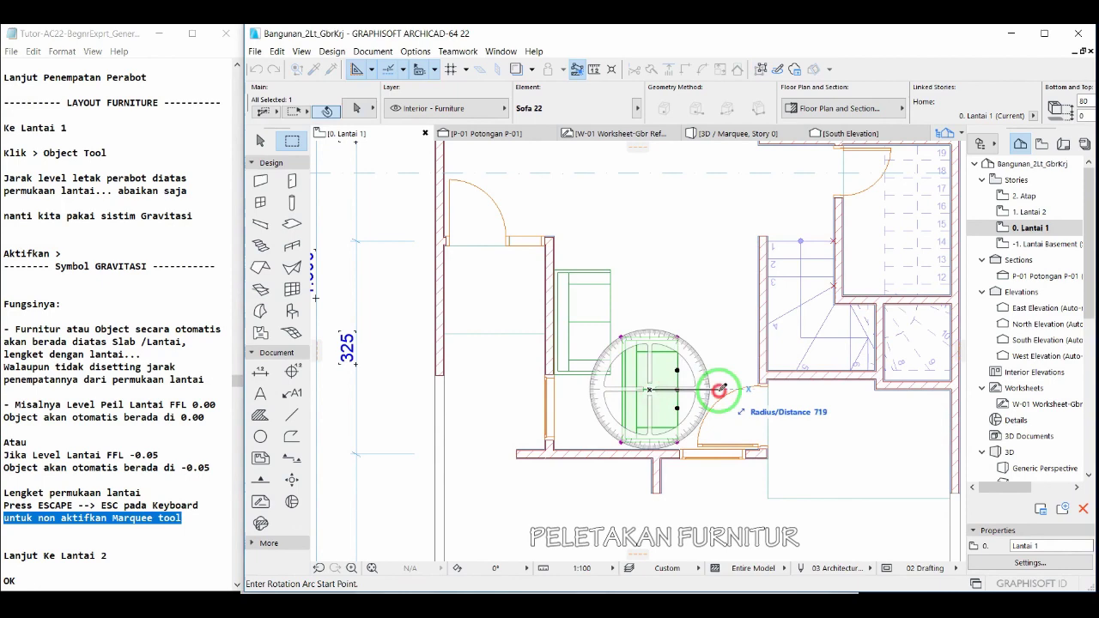
click(654, 319)
Move the rotated sofa straight down about 48 cm by its back corner, flush against the front wall's inner face.
scroll(595, 429, up, 1)
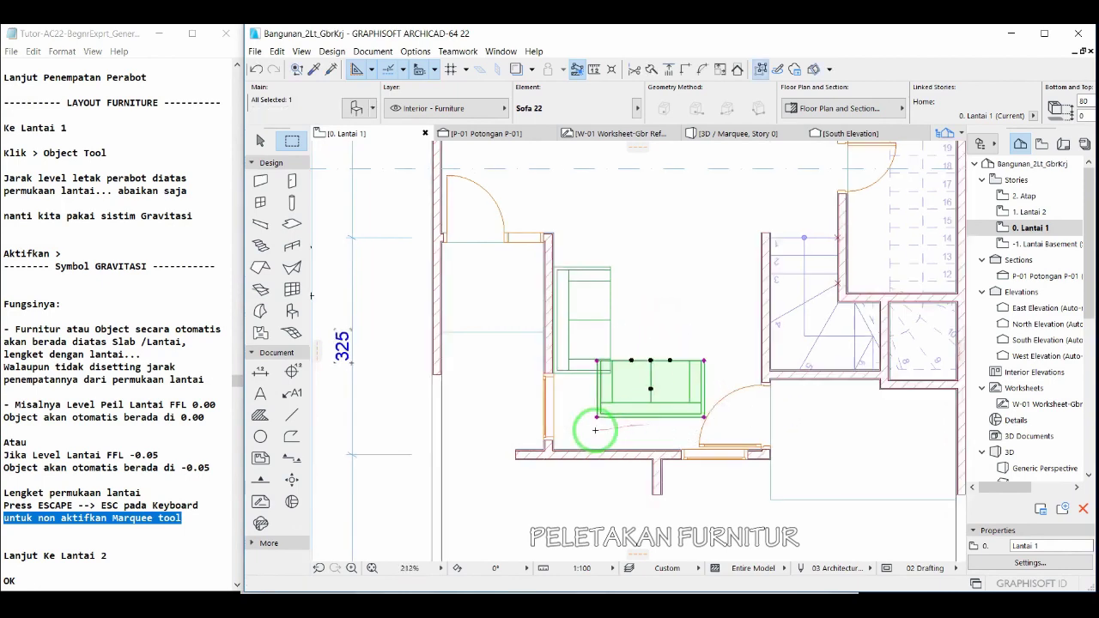
scroll(596, 429, up, 3)
click(599, 407)
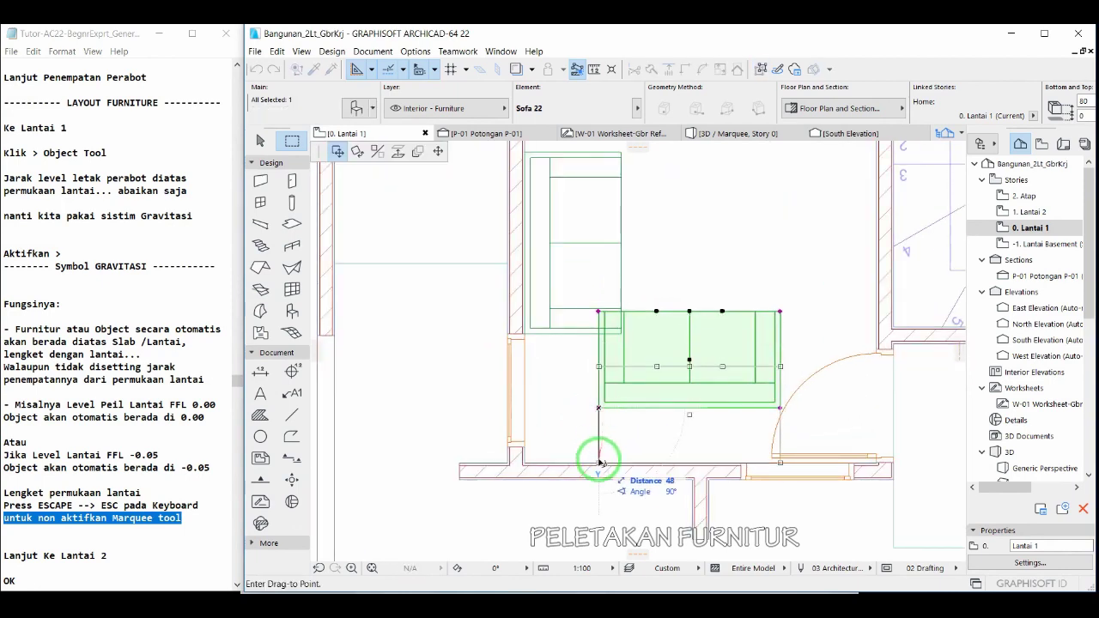
click(599, 464)
scroll(589, 442, down, 2)
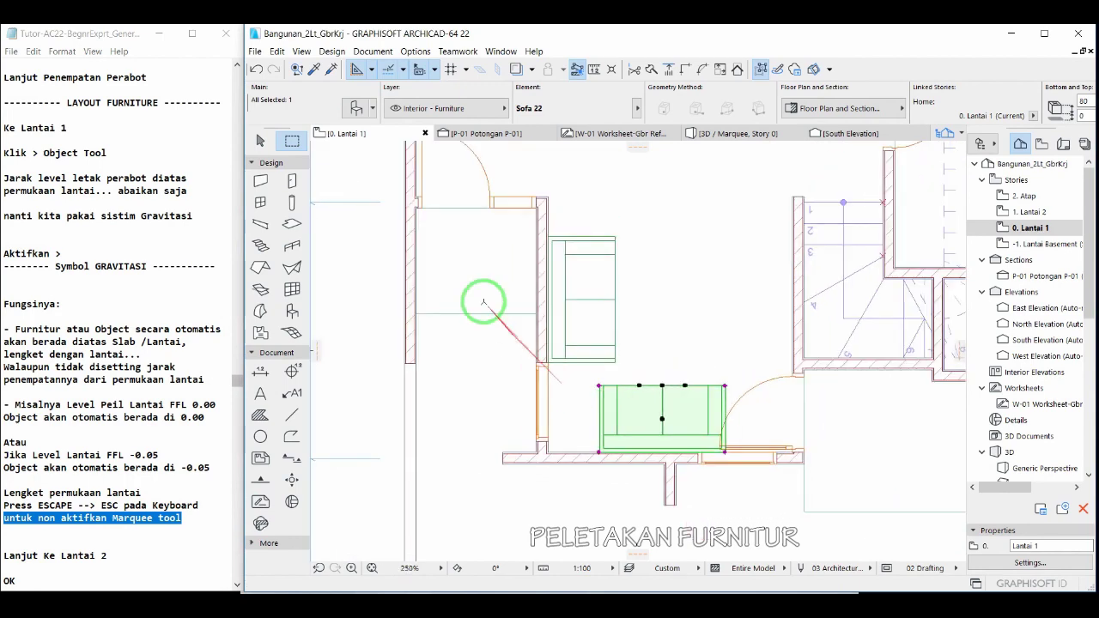
Change the copied sofa's dimensions to one seat, 100 cm wide and 80 cm deep.
click(360, 110)
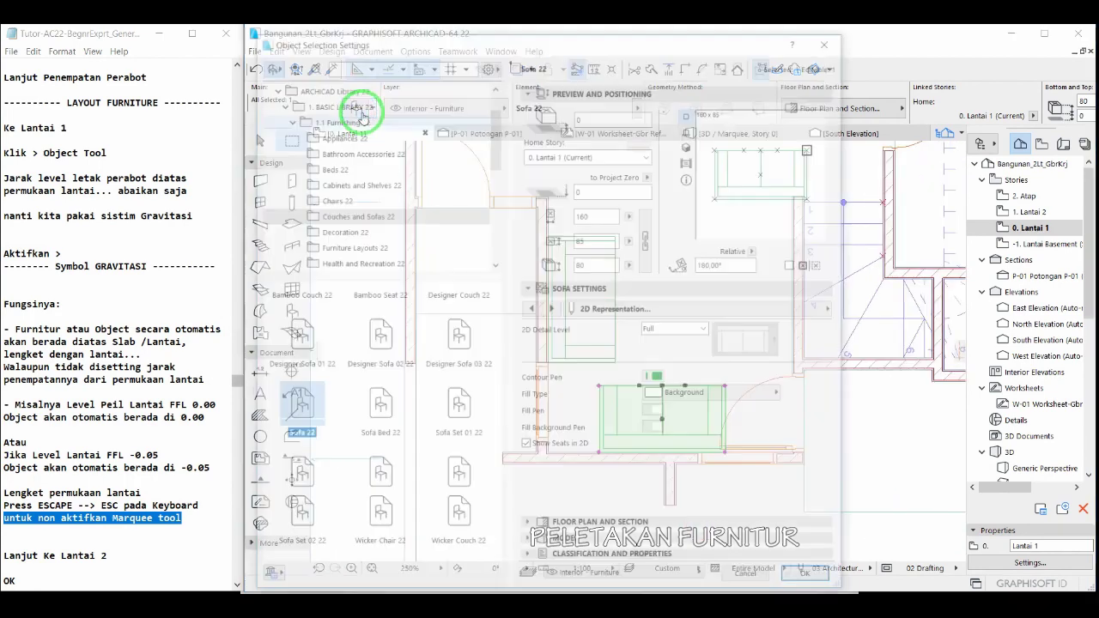
click(605, 310)
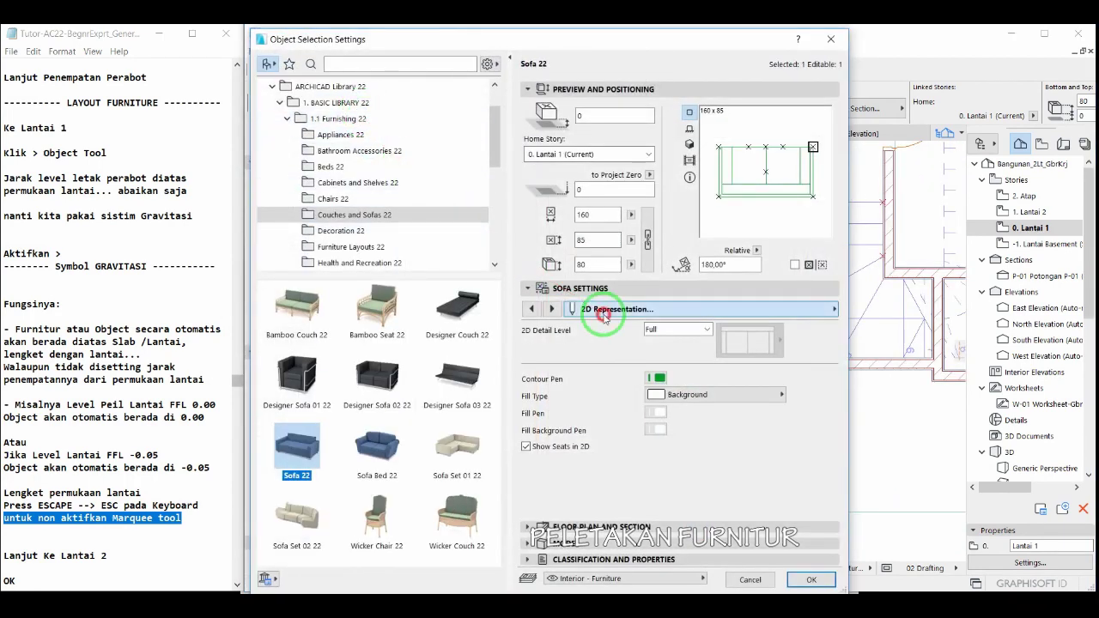
click(892, 327)
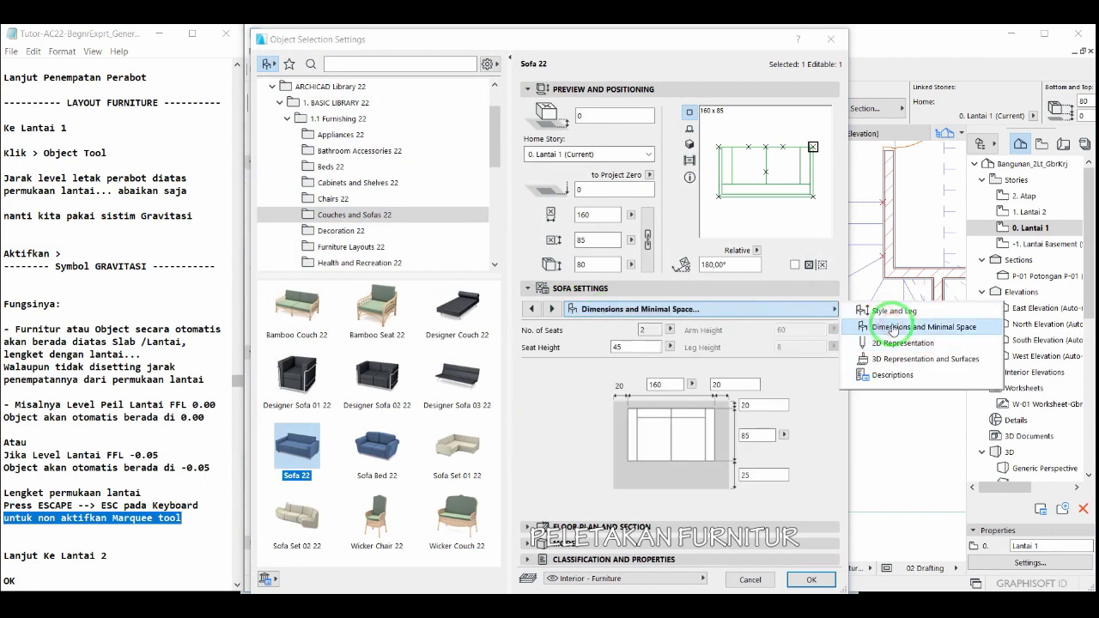
click(667, 330)
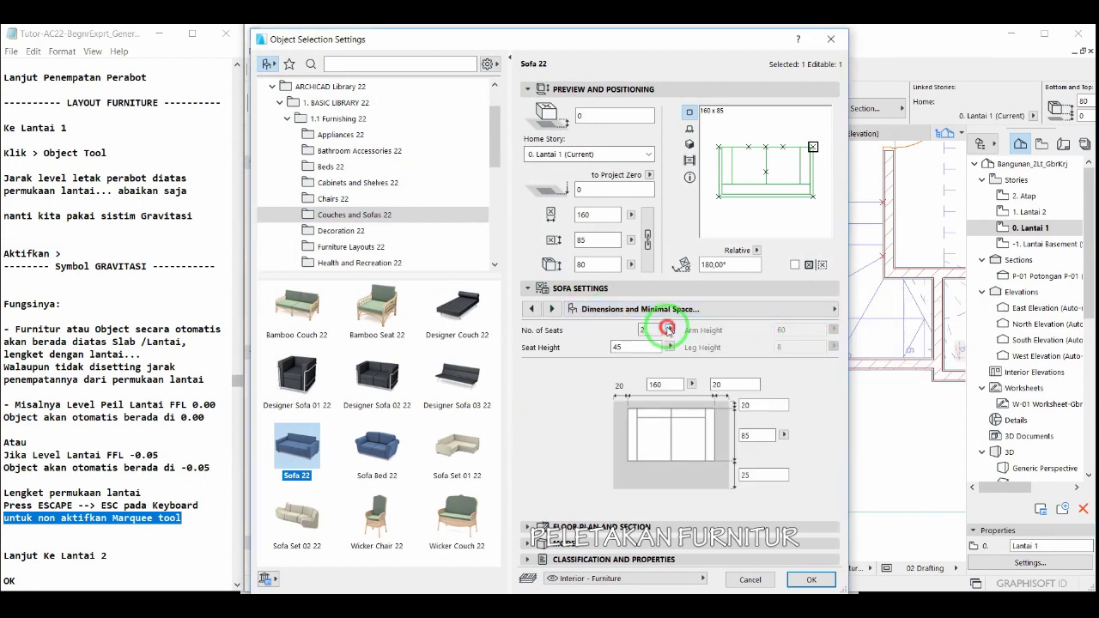
click(694, 329)
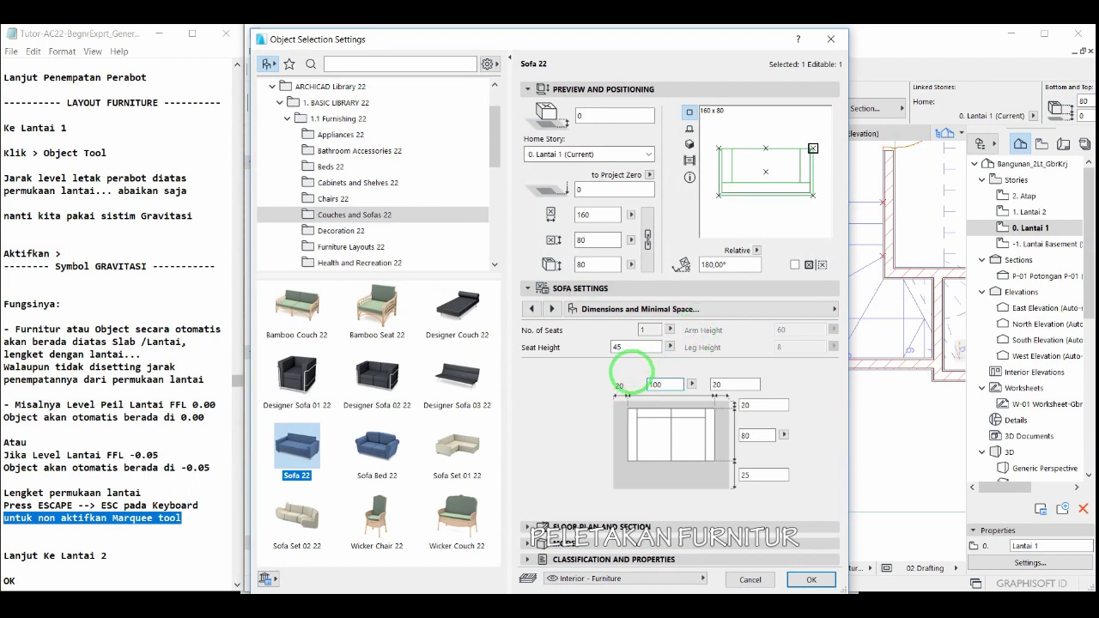
click(800, 581)
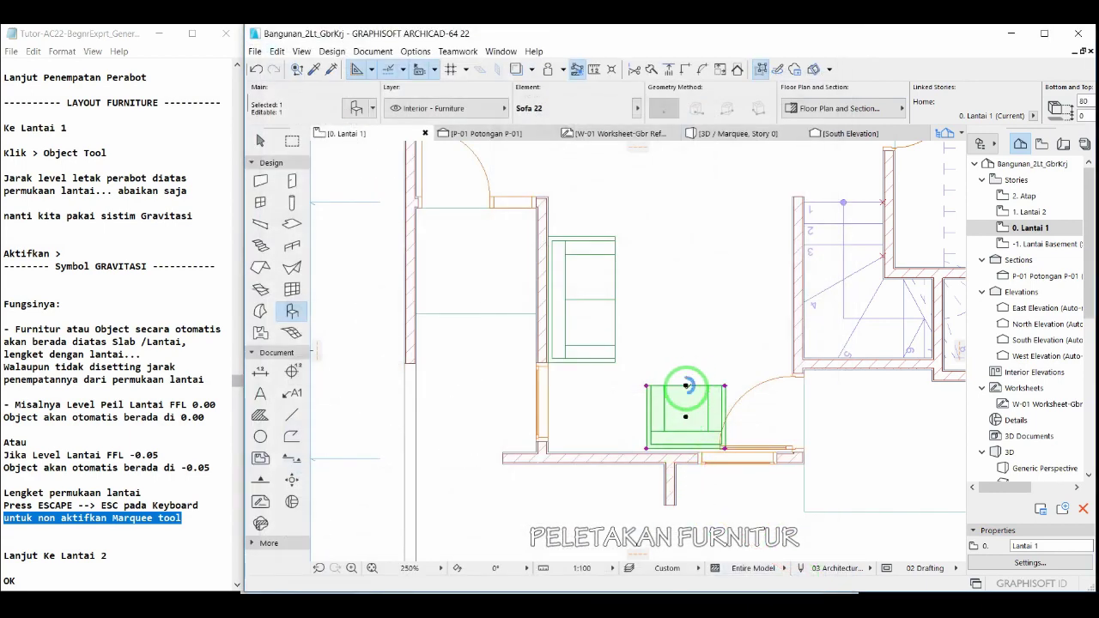
Move the single-seat sofa about 27 cm along the front wall, away from the entrance door, and deselect it.
click(686, 386)
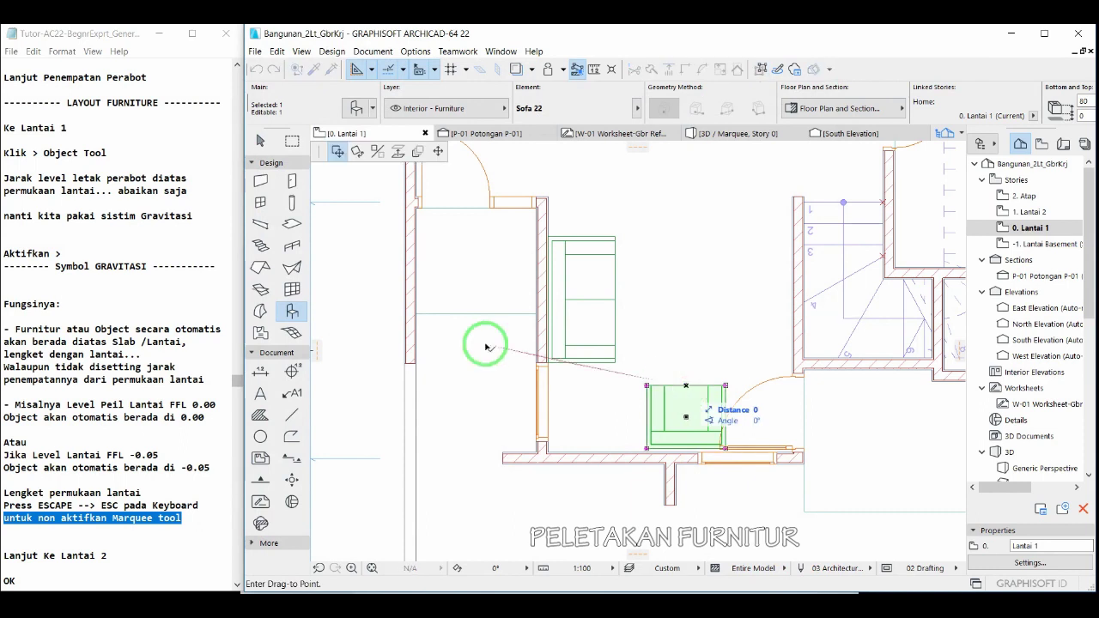
click(337, 152)
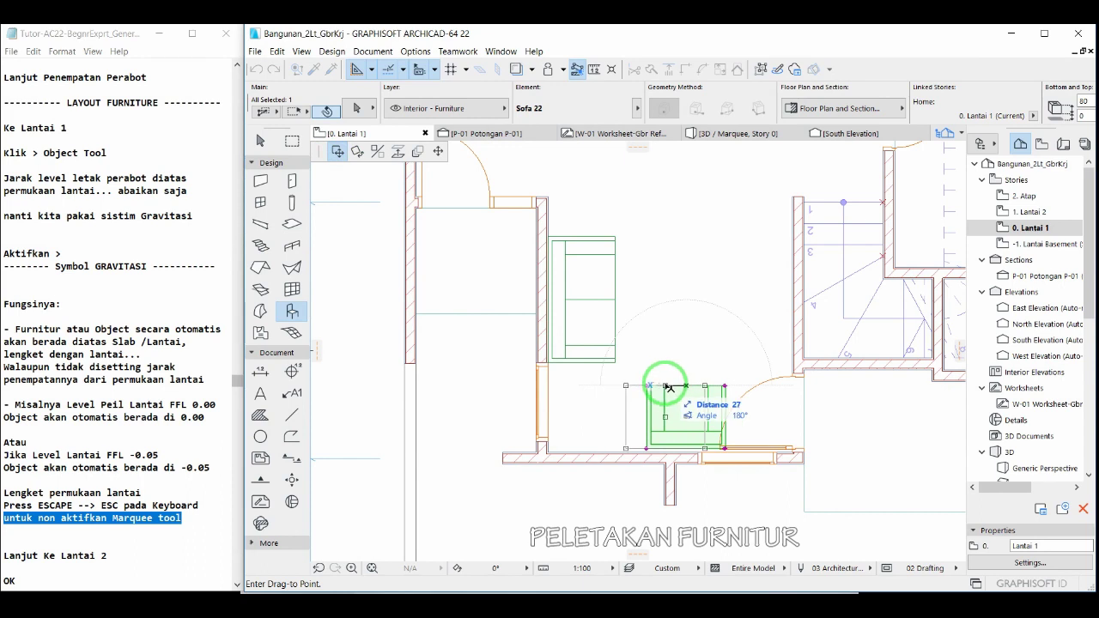
key(Escape)
key(Escape)
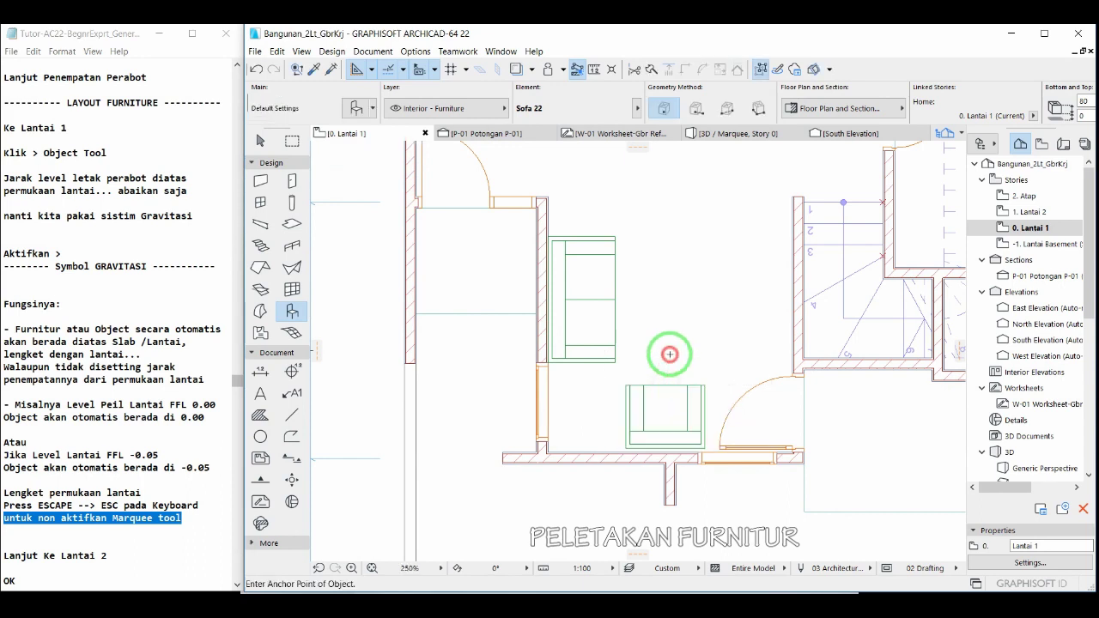
Drag a copy of the single-seat sofa from its centre point up to the open floor in front of the two-seat sofa.
right_click(659, 397)
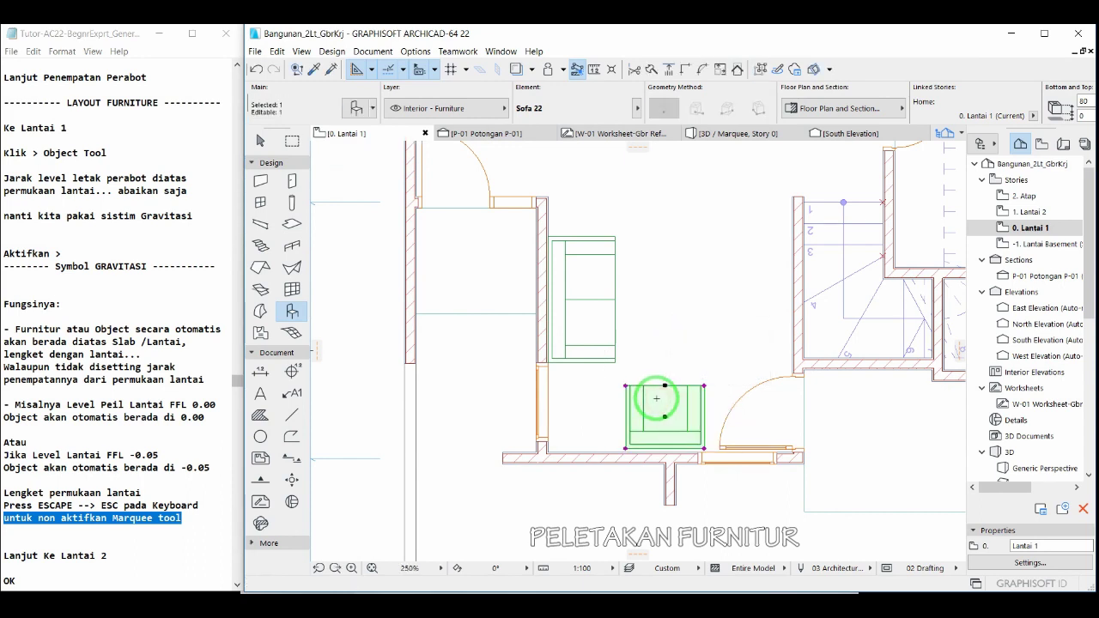
mouse_move(722, 199)
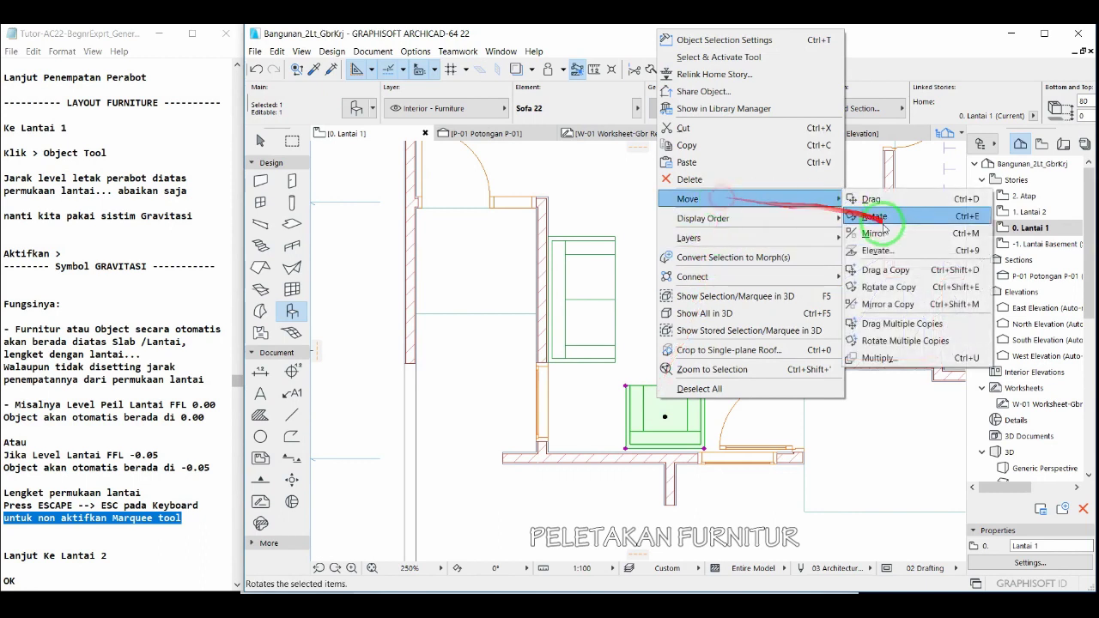
click(874, 270)
click(665, 417)
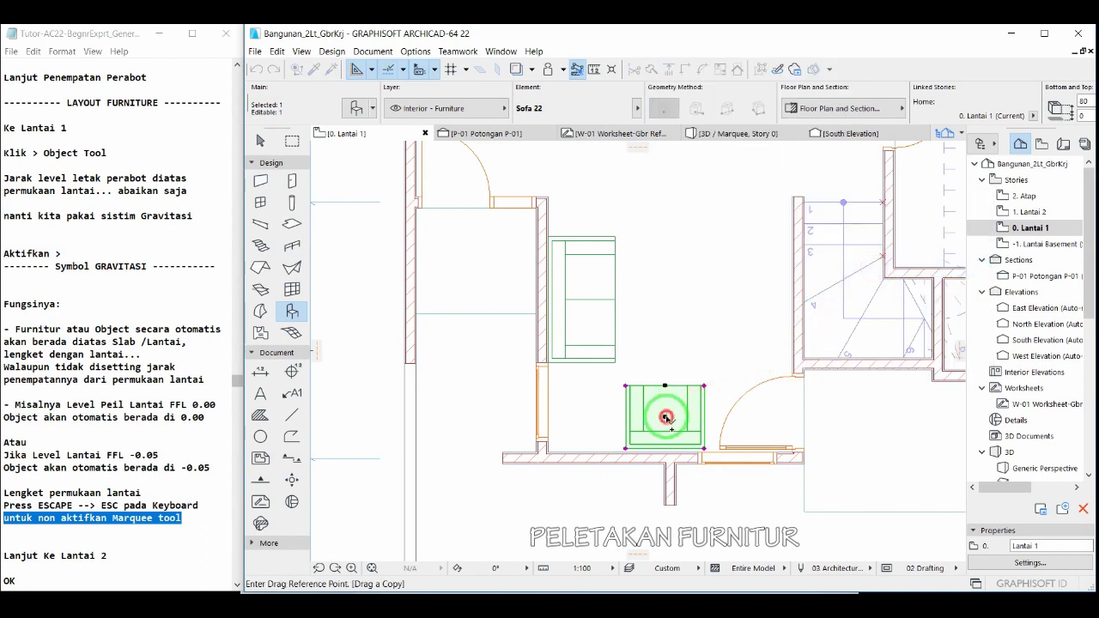
click(669, 309)
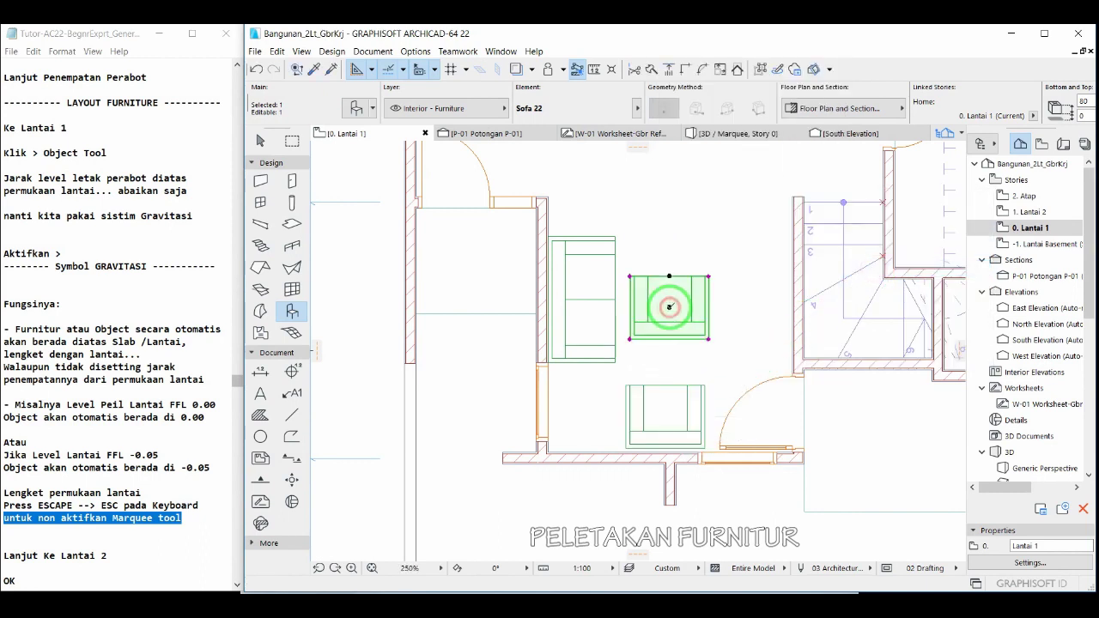
Replace the copied single-seat sofa with Designer Table 03 22 from Tables 22 and set its angle to 270°.
click(358, 109)
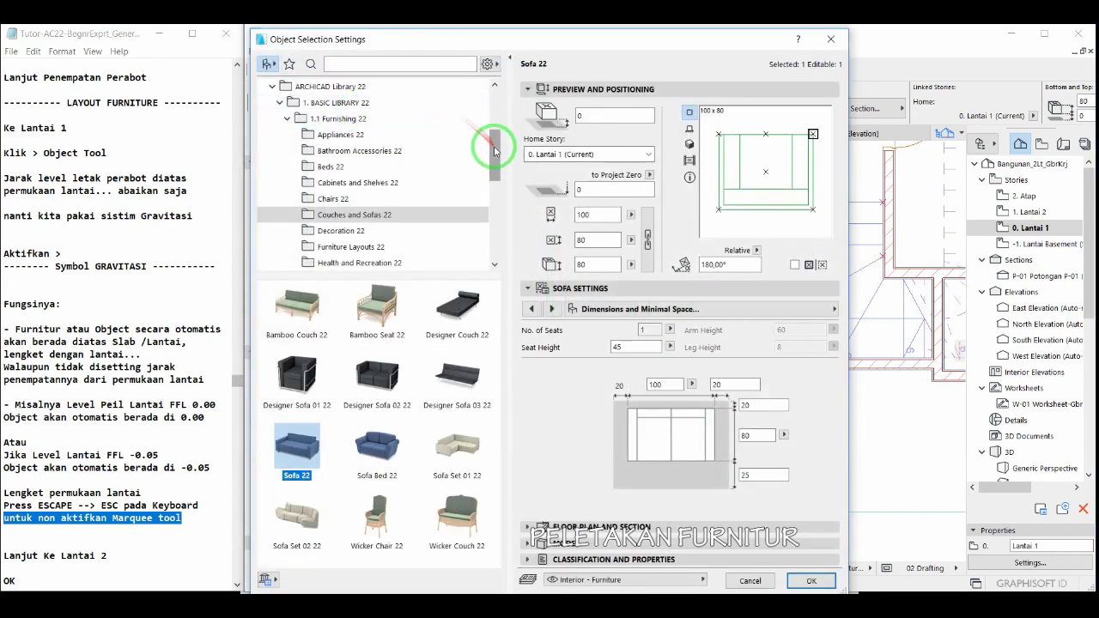
drag(490, 148, 485, 215)
click(310, 135)
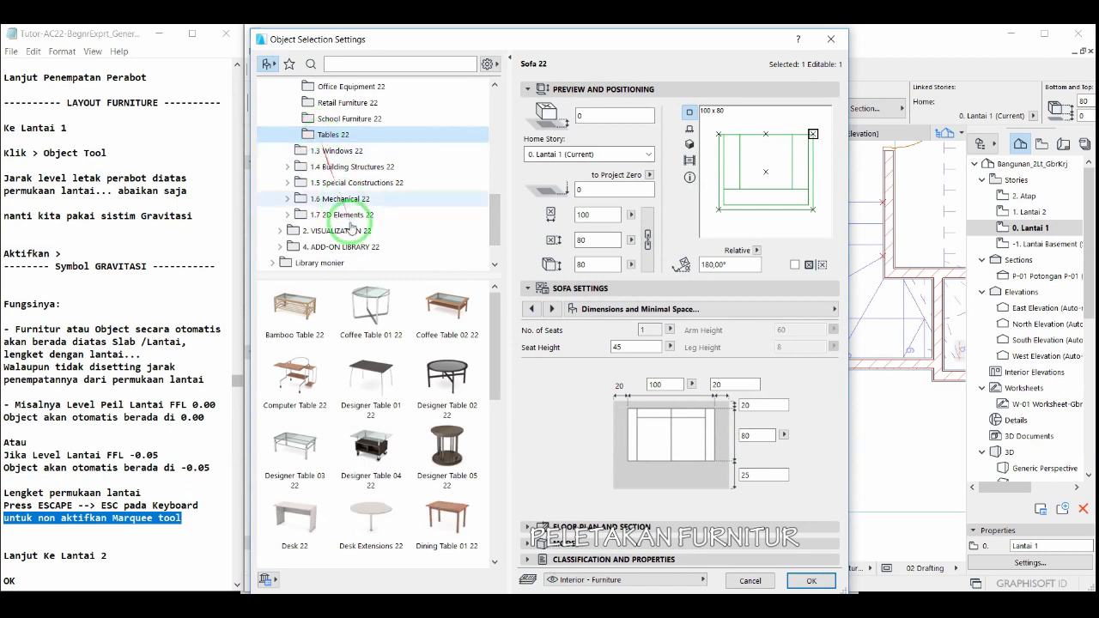
right_click(301, 440)
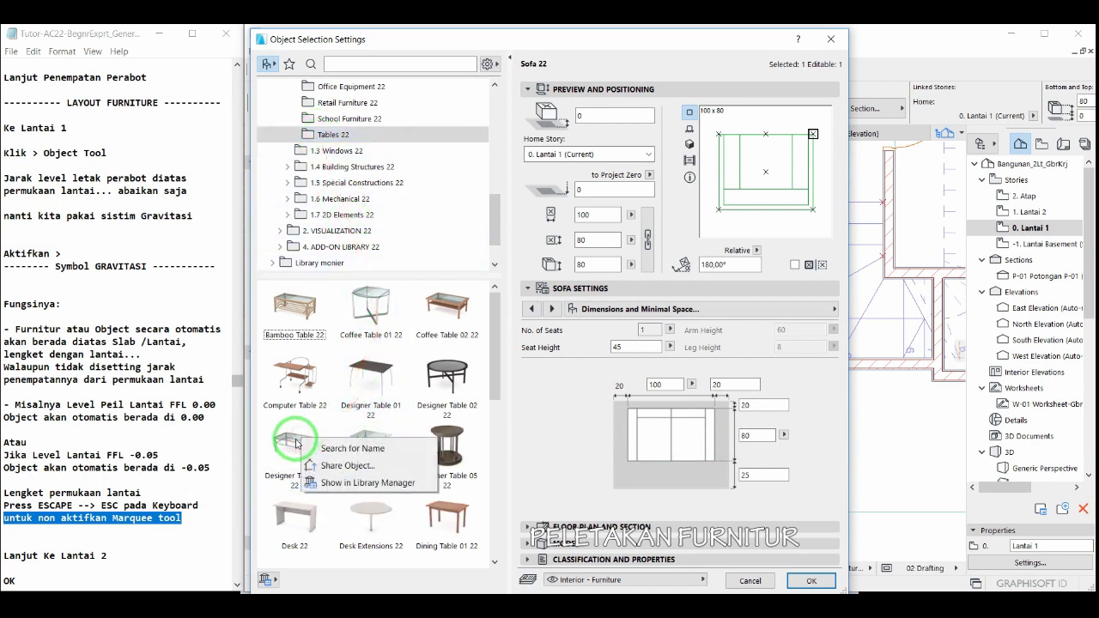
click(295, 443)
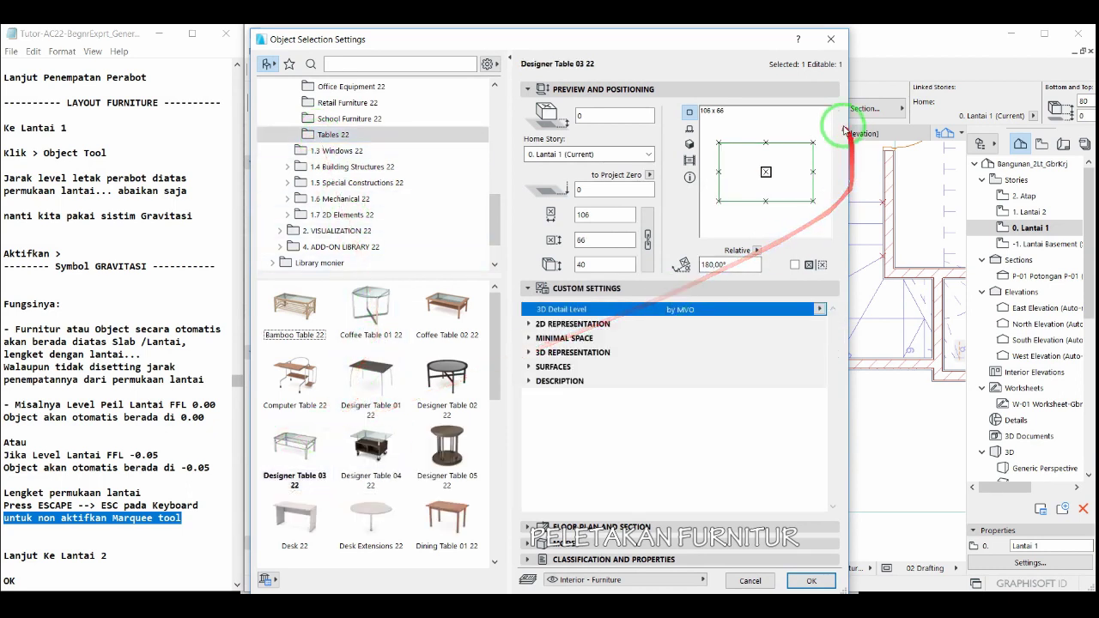
click(805, 129)
click(806, 130)
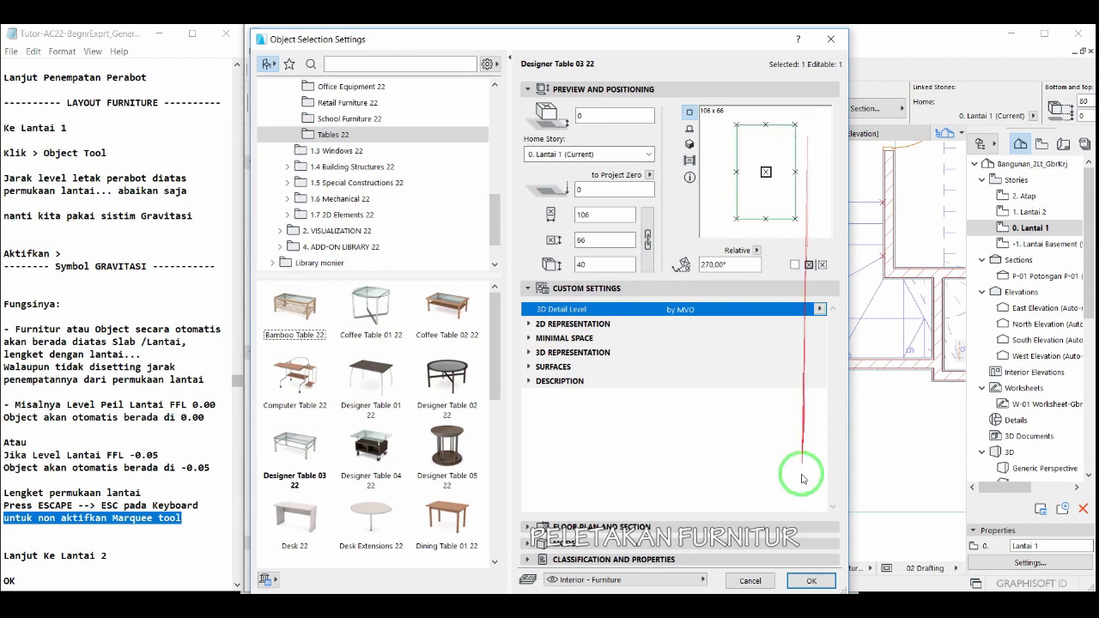
click(794, 581)
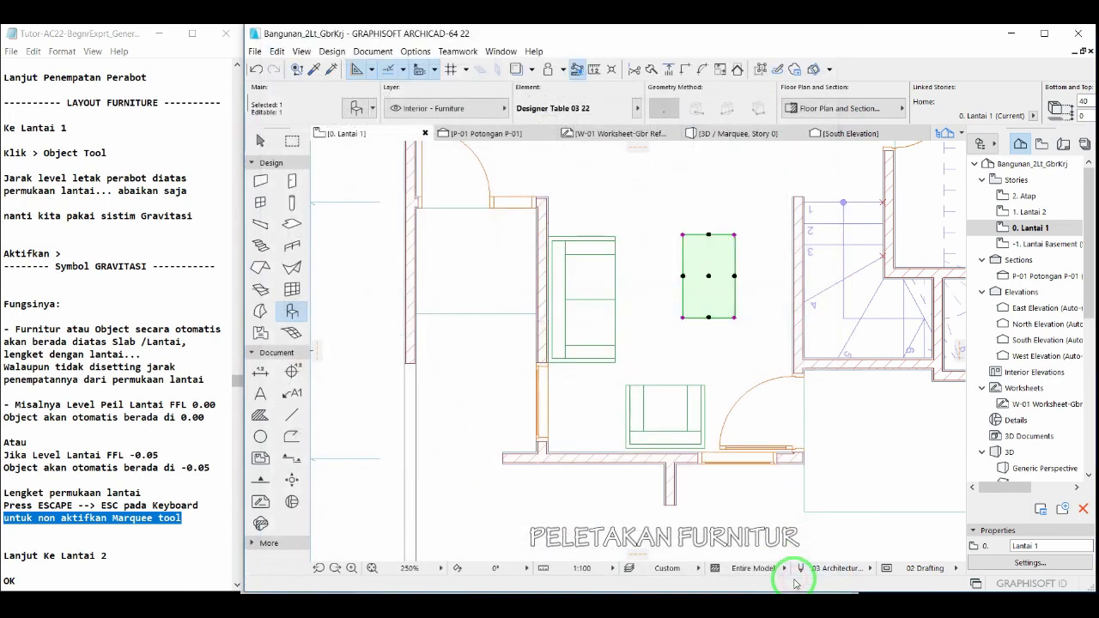
Move the table by its centre to just in front of the two-seat sofa, deselect it and check the whole floor layout.
click(708, 275)
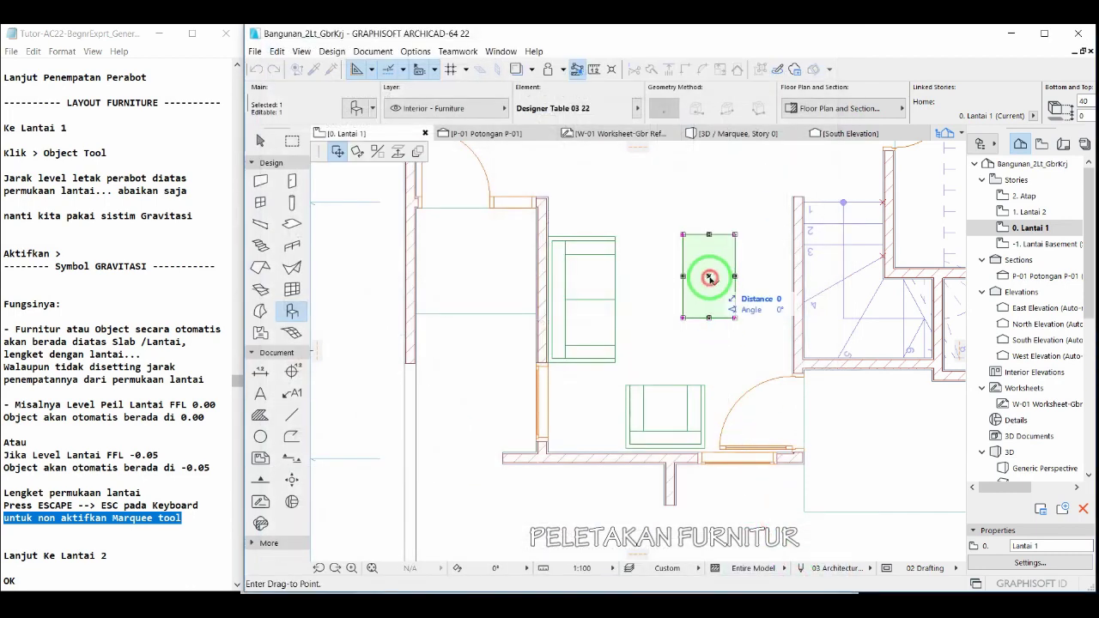
click(661, 298)
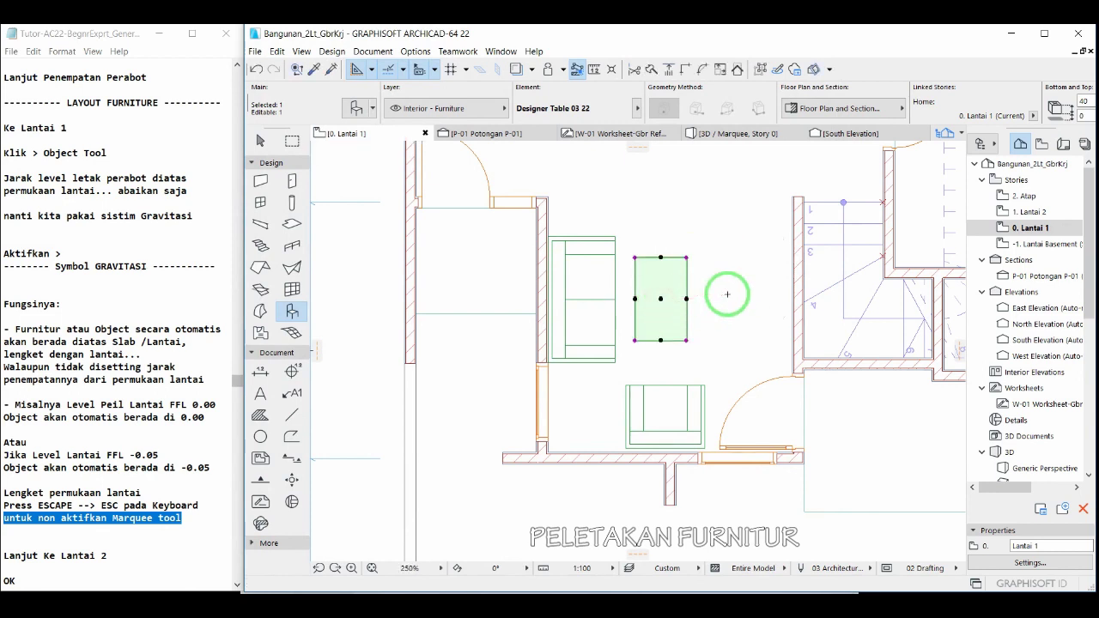
click(727, 295)
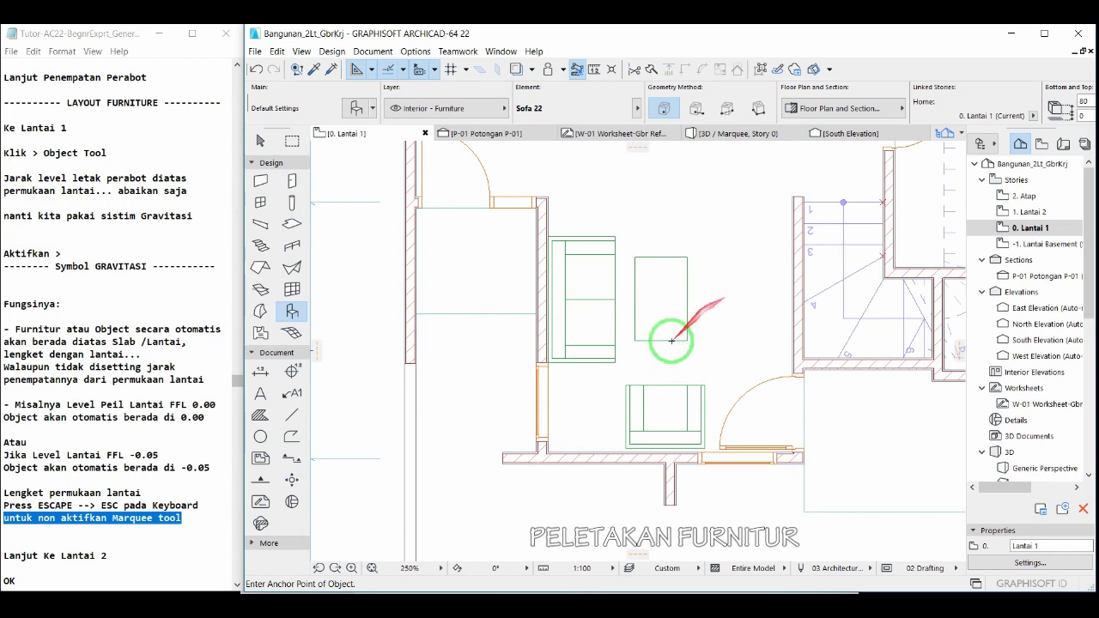
click(375, 568)
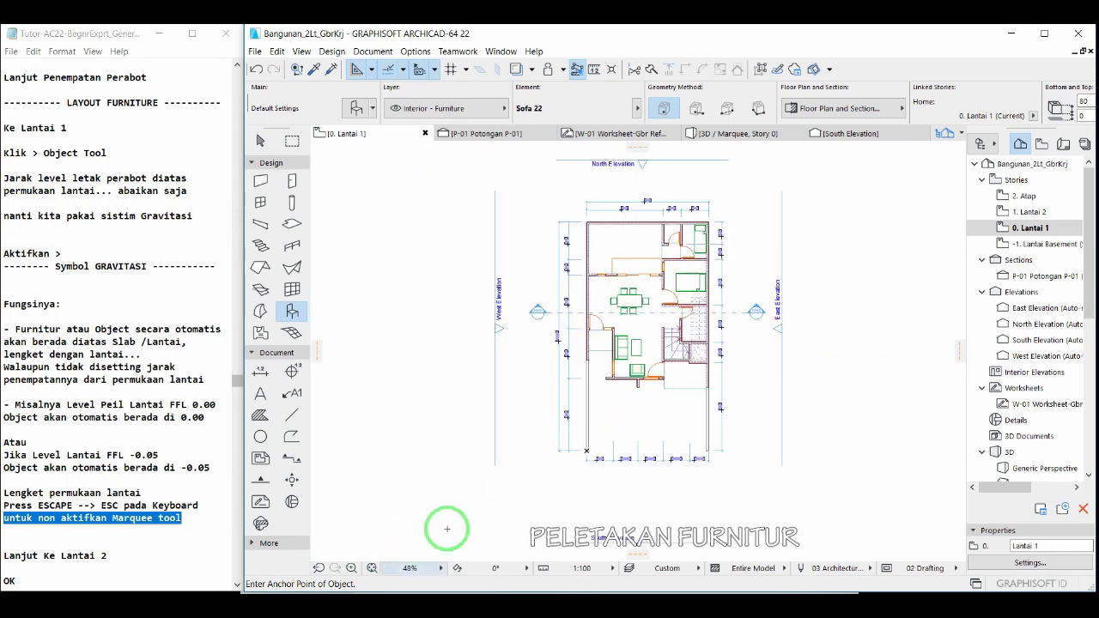
scroll(581, 280, up, 3)
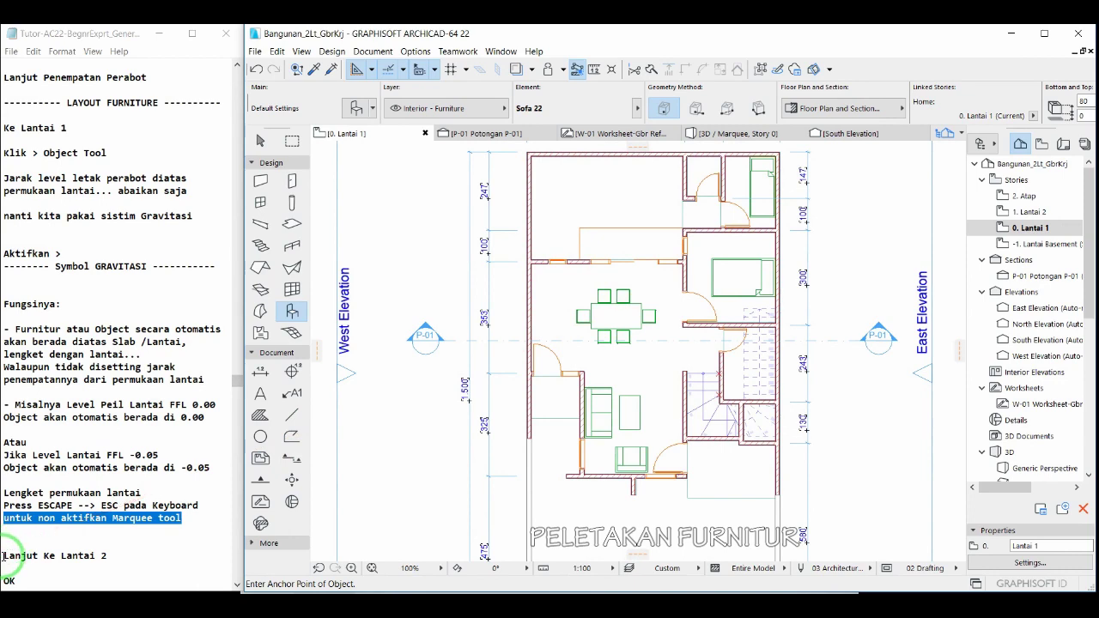
Highlight "Lanjut Ke Lantai 2" in the Notepad tutorial notes and view the Sanitary section that follows.
drag(3, 556, 107, 556)
scroll(146, 460, down, 5)
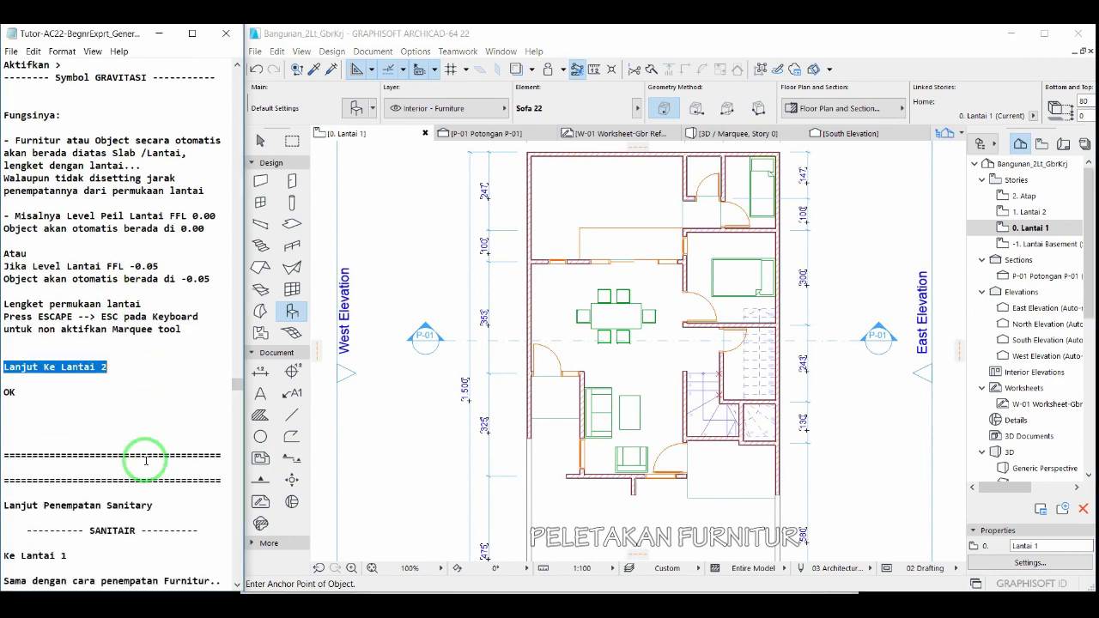
scroll(146, 460, down, 7)
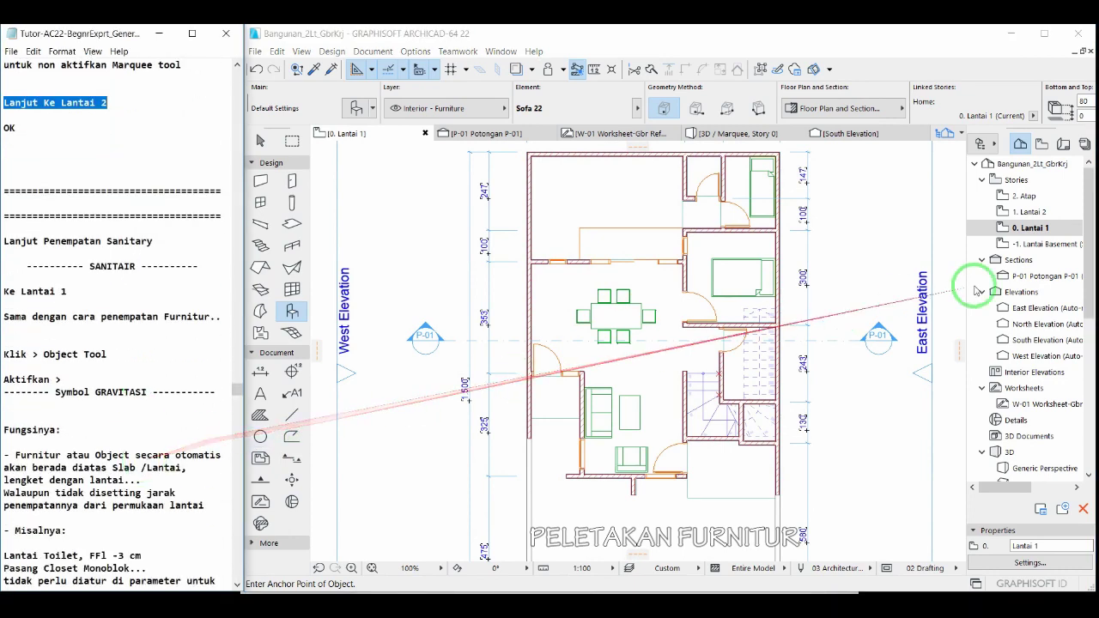
Switch to Archicad, open the Lantai 2 story and show Lantai 1 as its trace reference.
click(1022, 215)
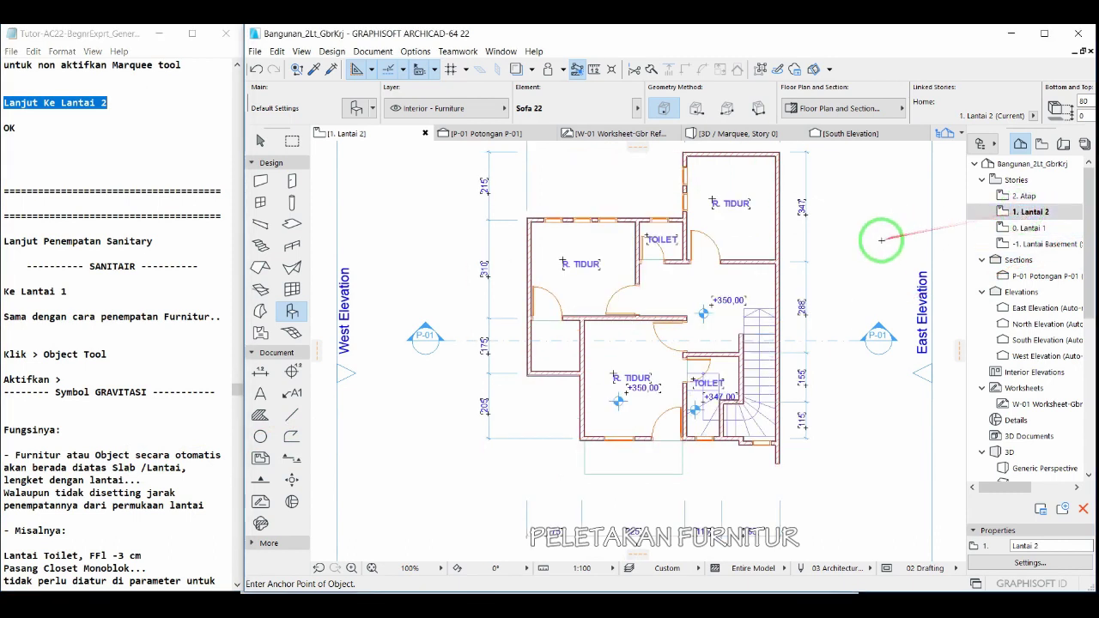
right_click(1008, 228)
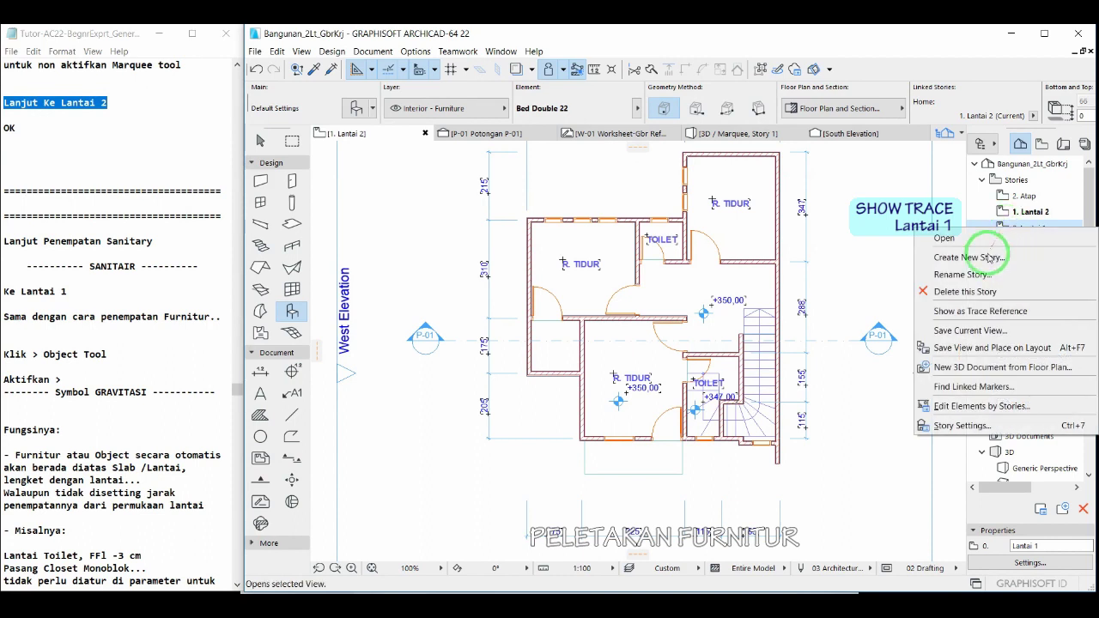
click(955, 312)
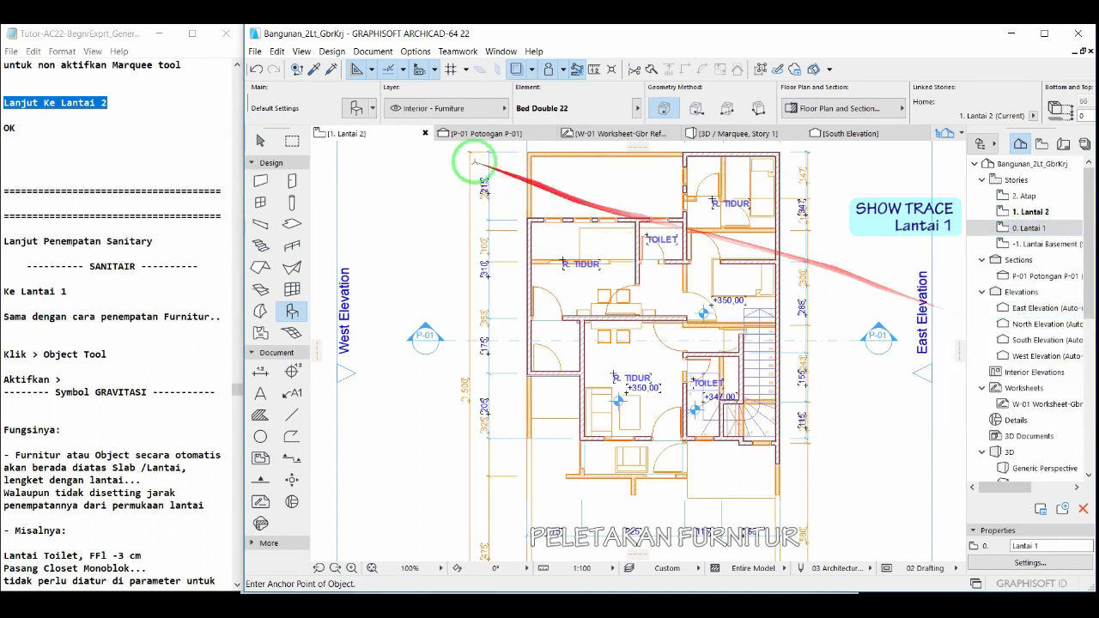
Pick up the parameters of the traced Lantai 1 bed beside the east wall as the Object tool's defaults.
click(316, 69)
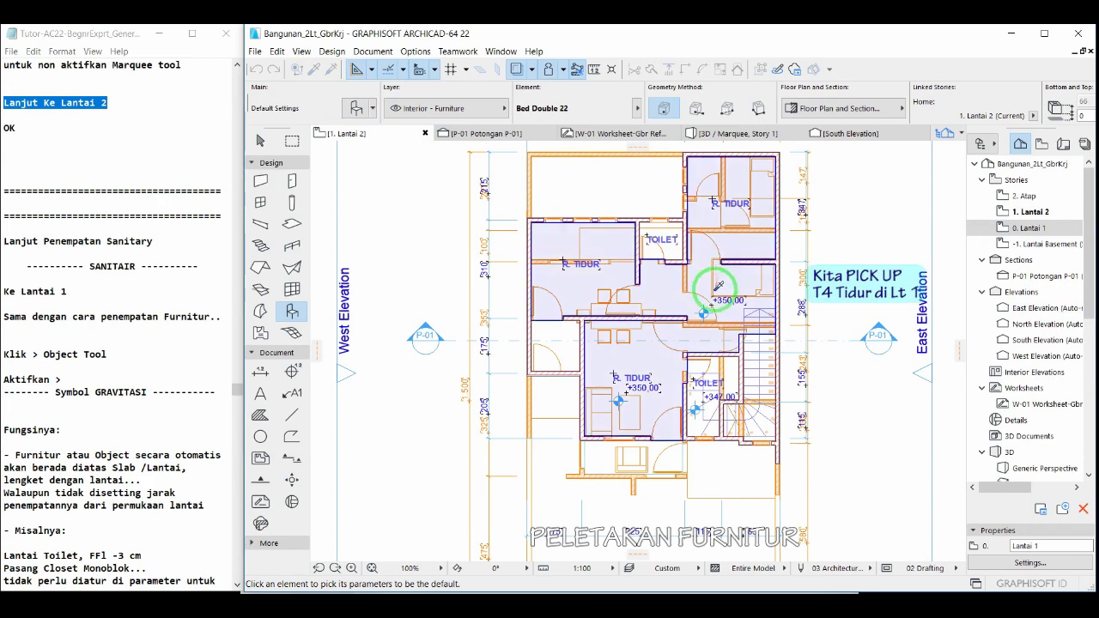
scroll(762, 290, up, 5)
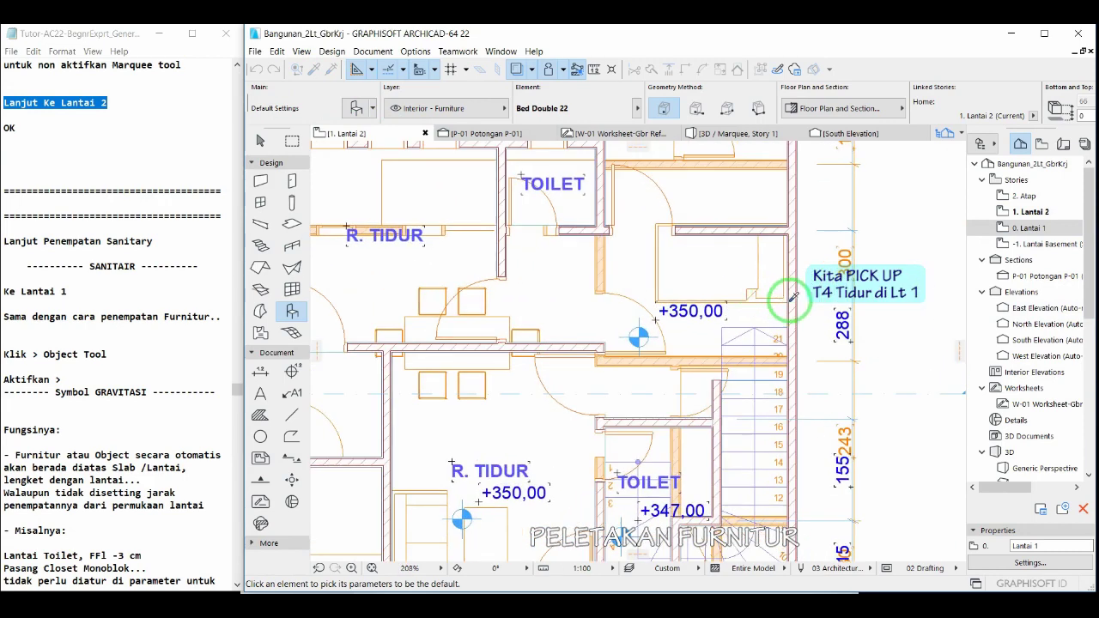
click(789, 297)
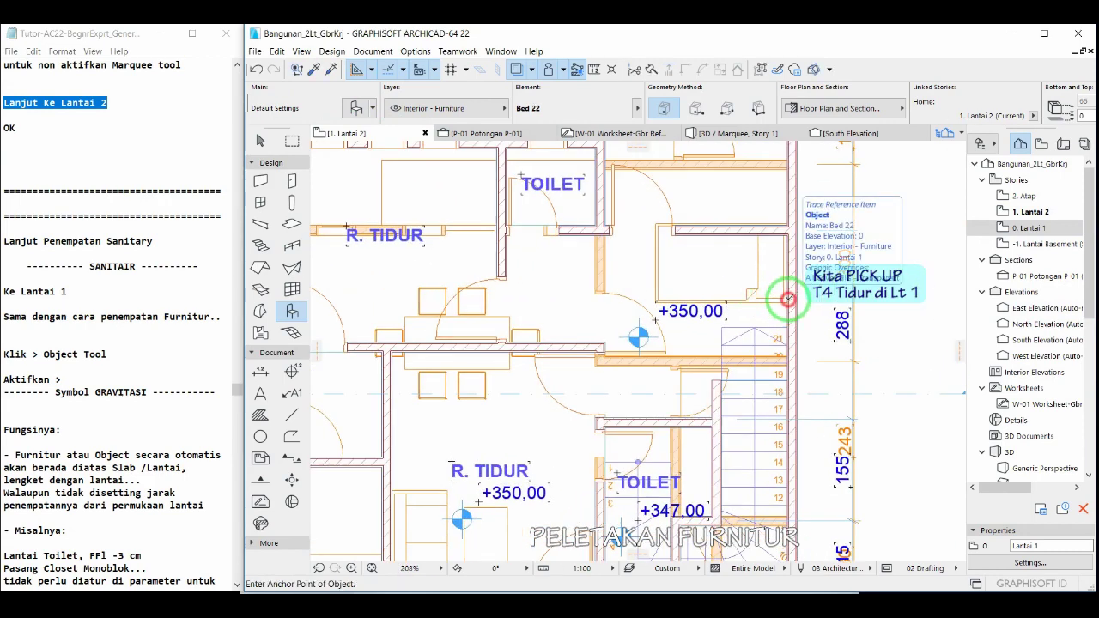
scroll(789, 297, down, 4)
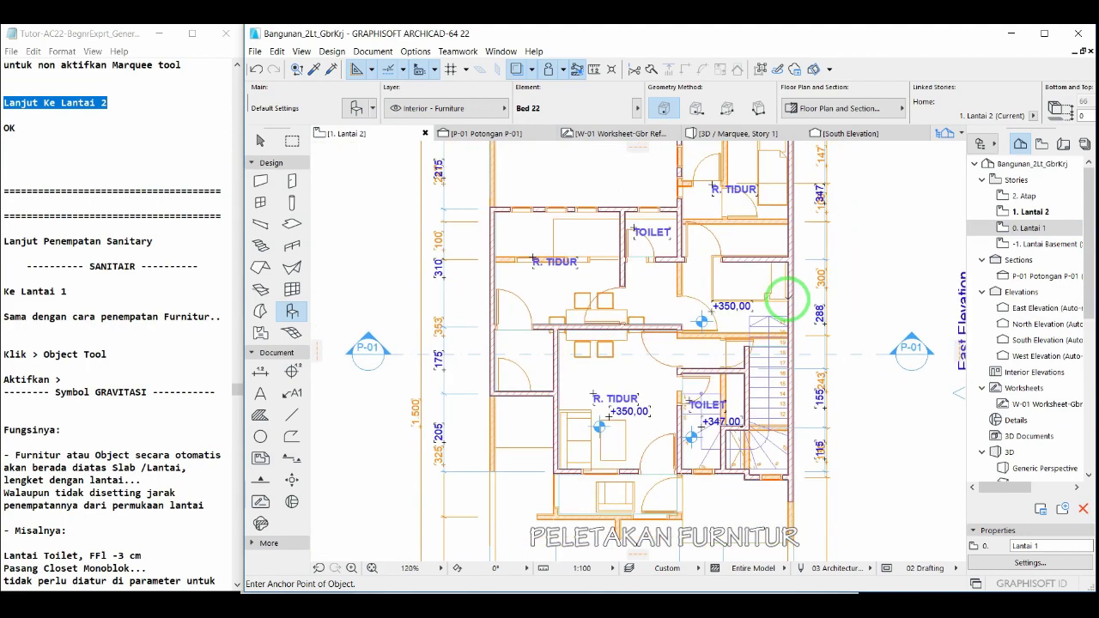
Set the default object to Bed Double 22 with Symbolic 2D detail level and its anchor at the middle of the headboard edge.
click(352, 110)
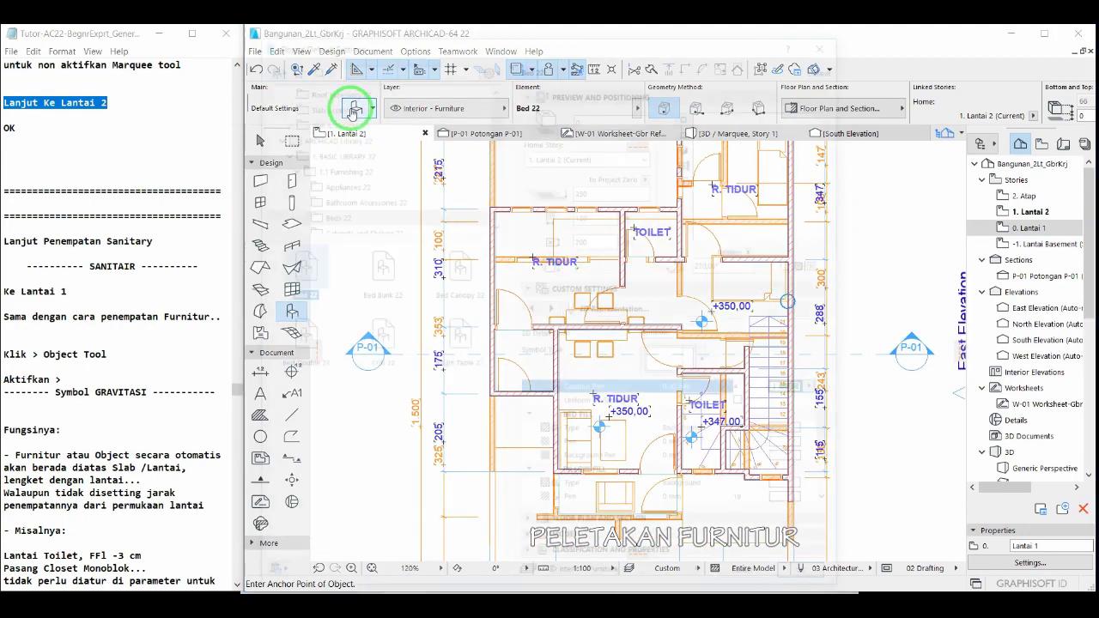
click(315, 306)
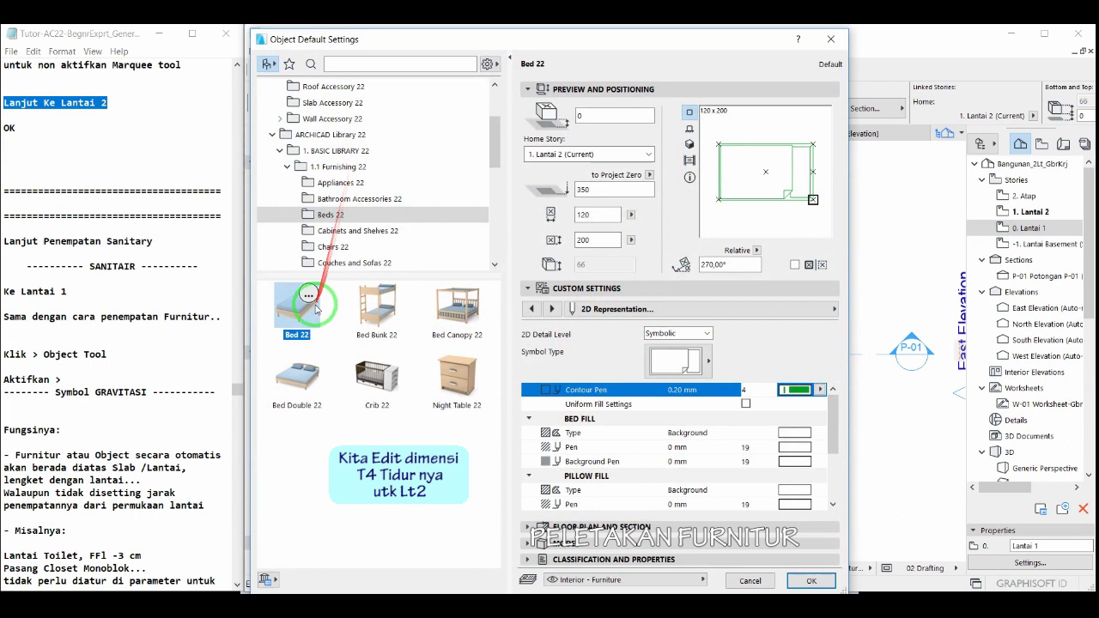
click(296, 377)
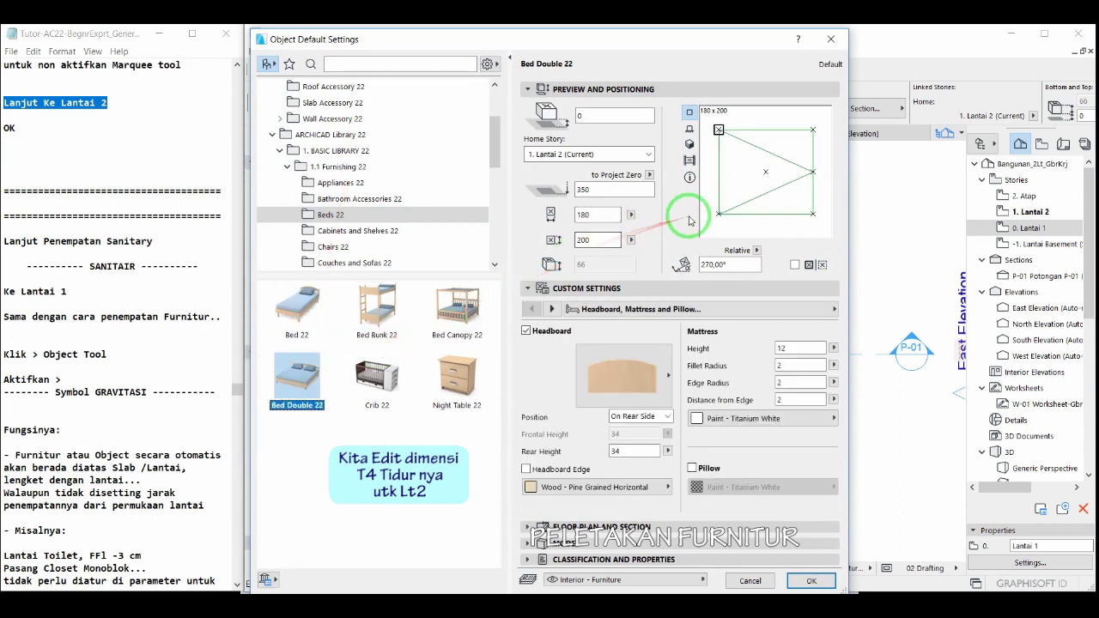
click(735, 307)
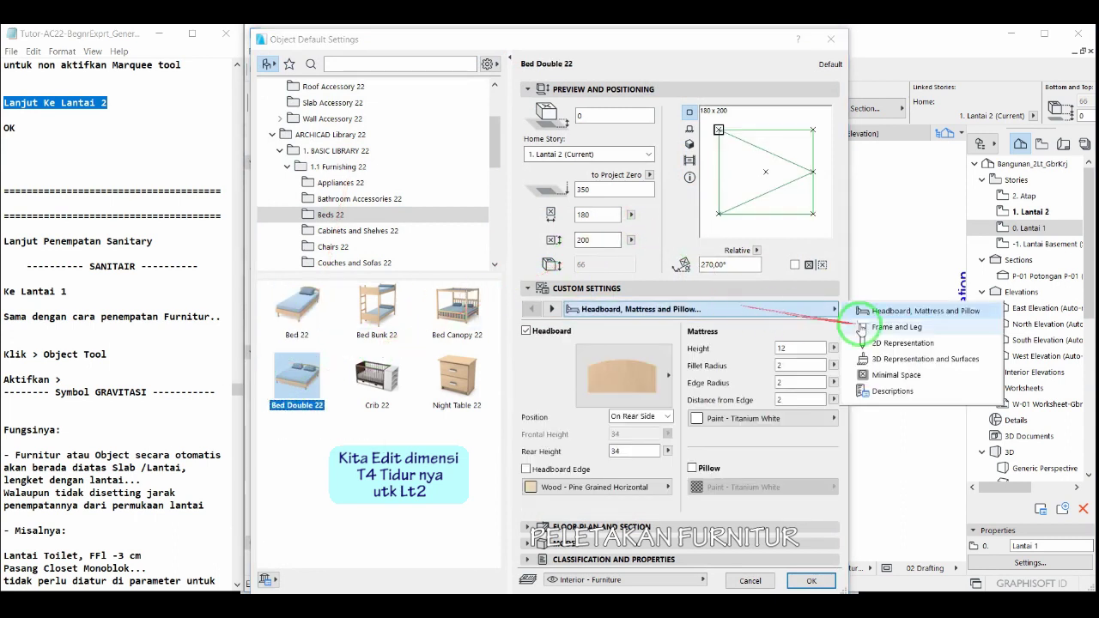
click(873, 343)
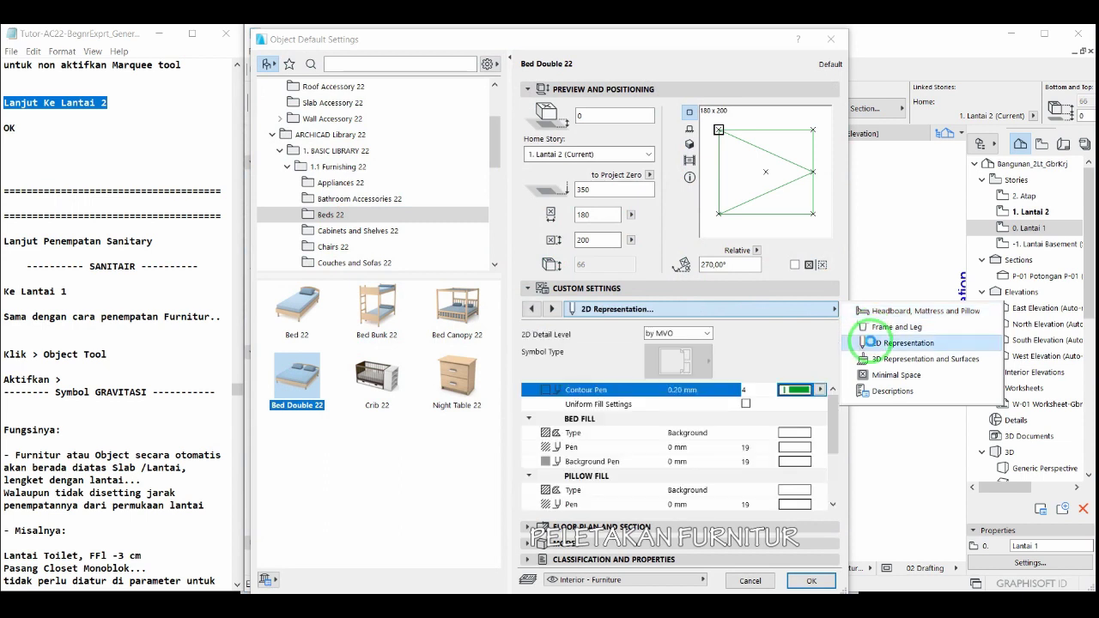
click(677, 337)
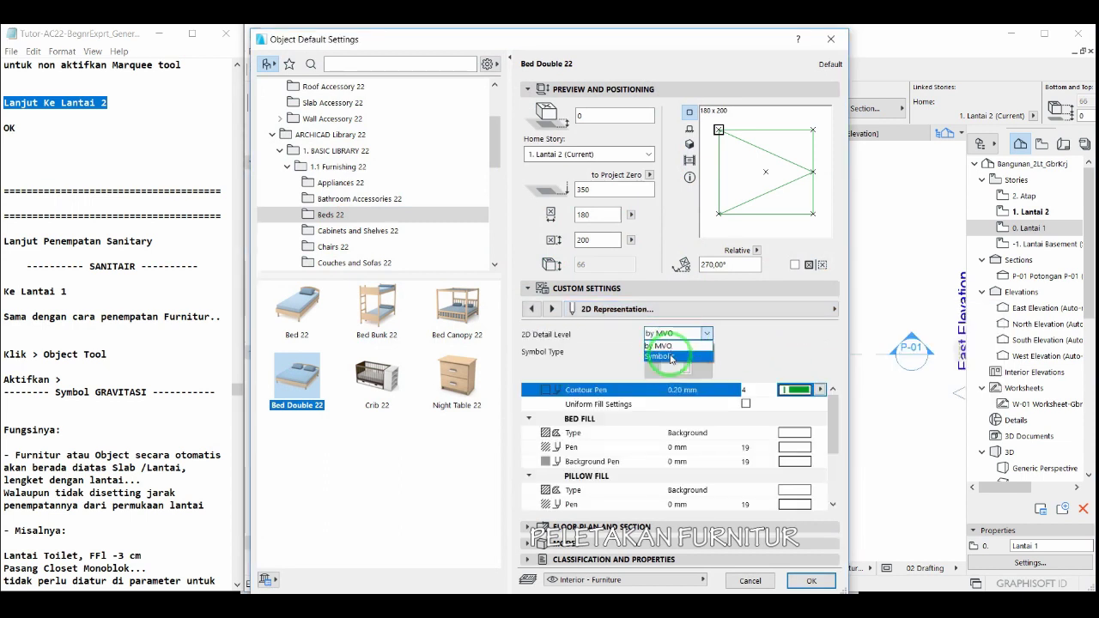
click(672, 357)
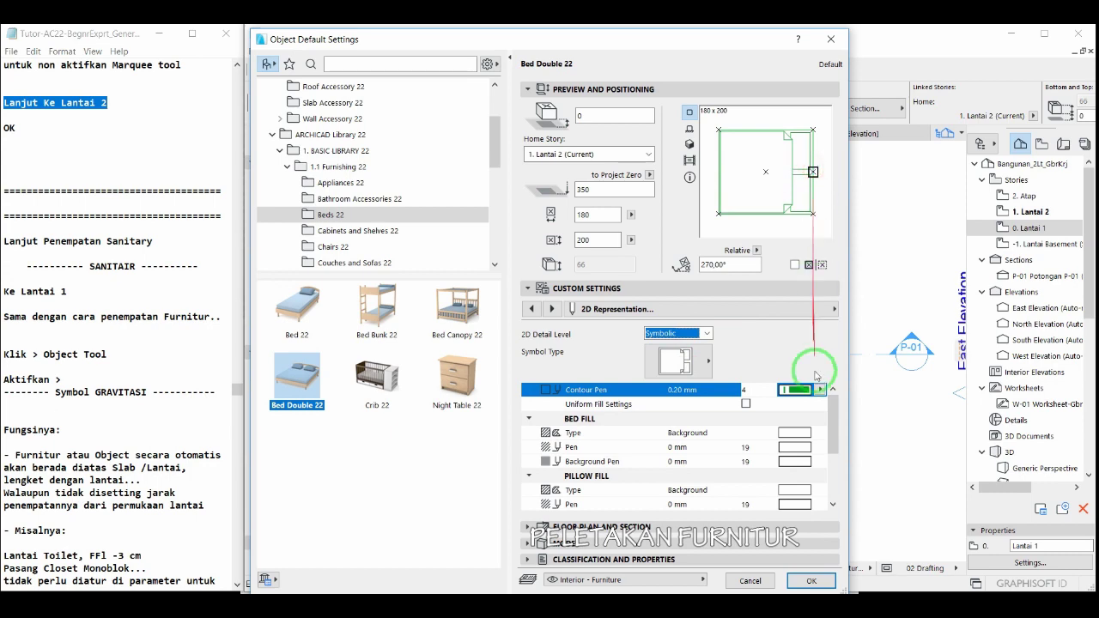
click(810, 582)
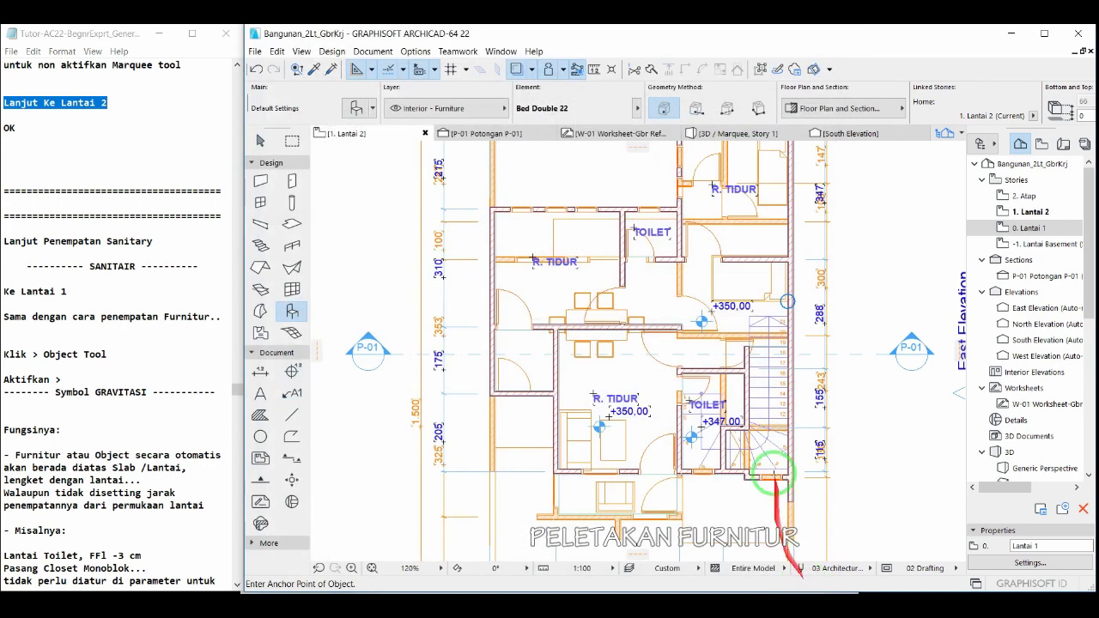
Turn off the trace reference and place a double bed against the east wall of the north-east bedroom.
click(513, 71)
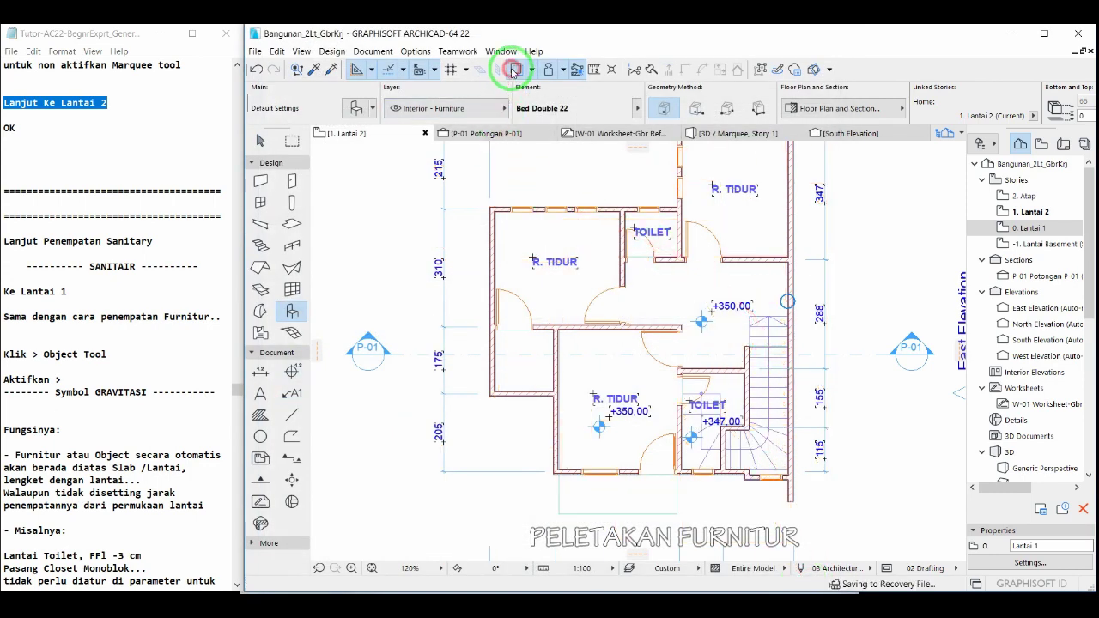
click(738, 292)
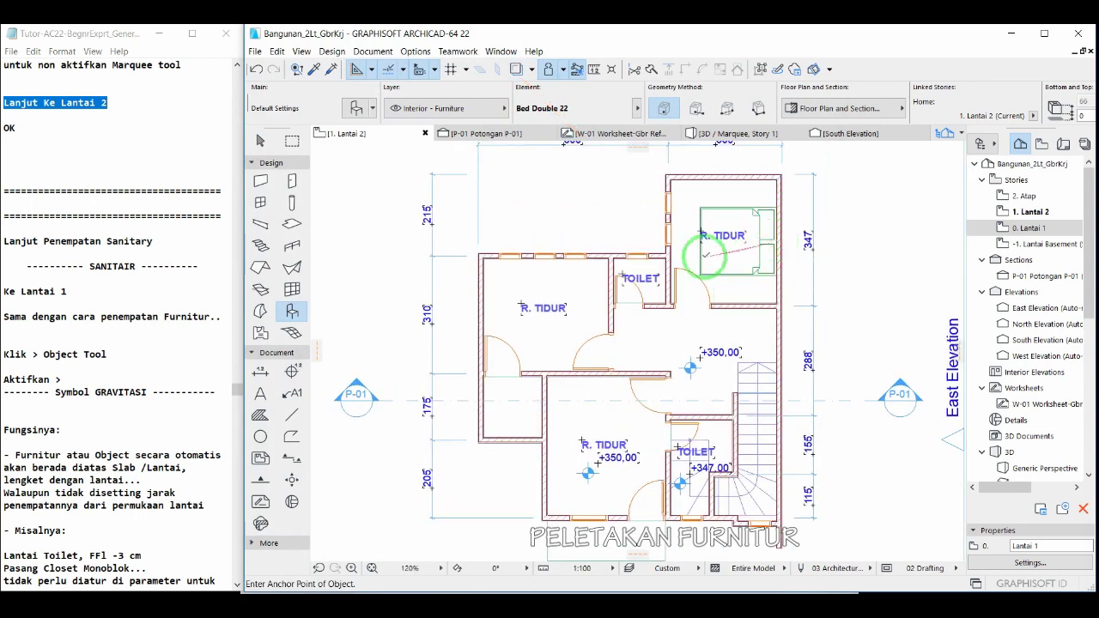
click(704, 254)
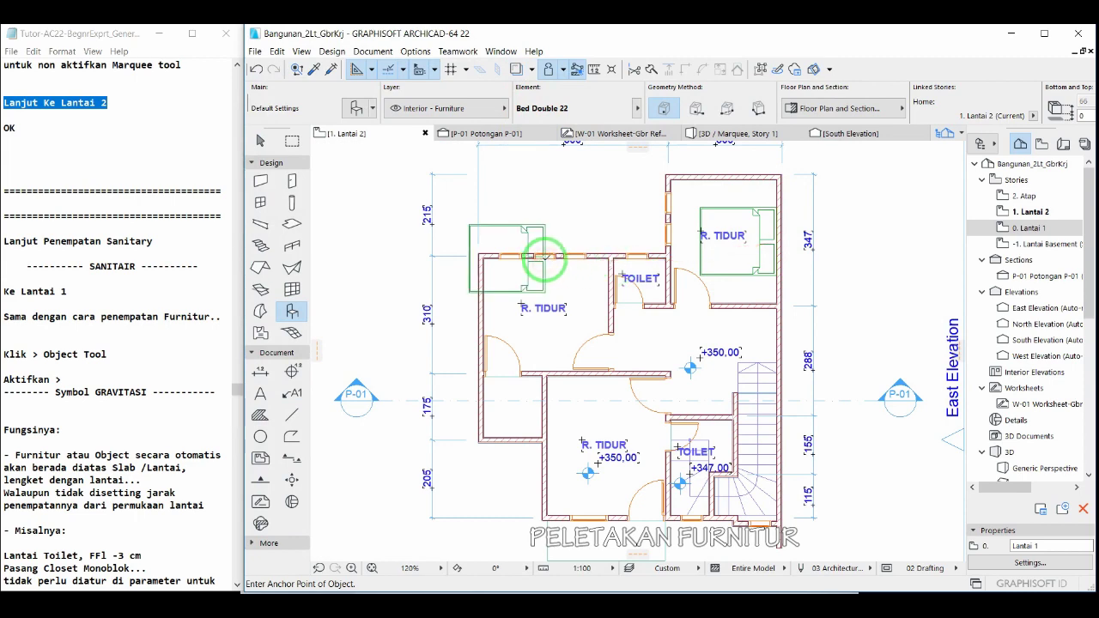
Place a second double bed with its anchor on the north wall of the north-west bedroom and select it.
click(545, 256)
right_click(544, 256)
key(Escape)
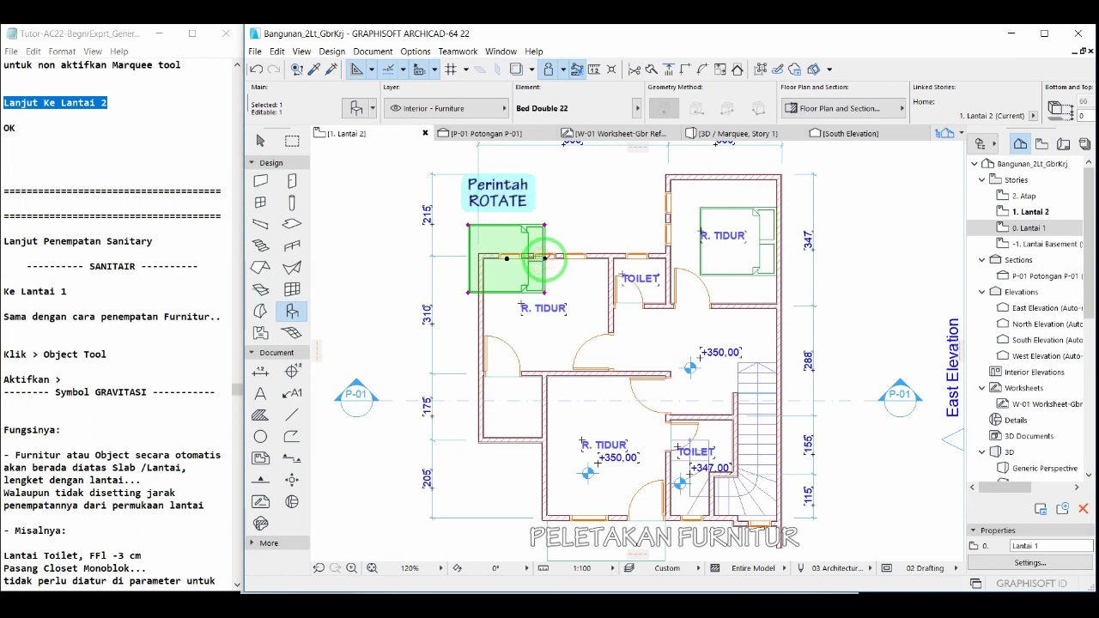
Rotate the second bed 90° counterclockwise about its headboard midpoint so its headboard meets the north wall, and deselect it.
click(544, 259)
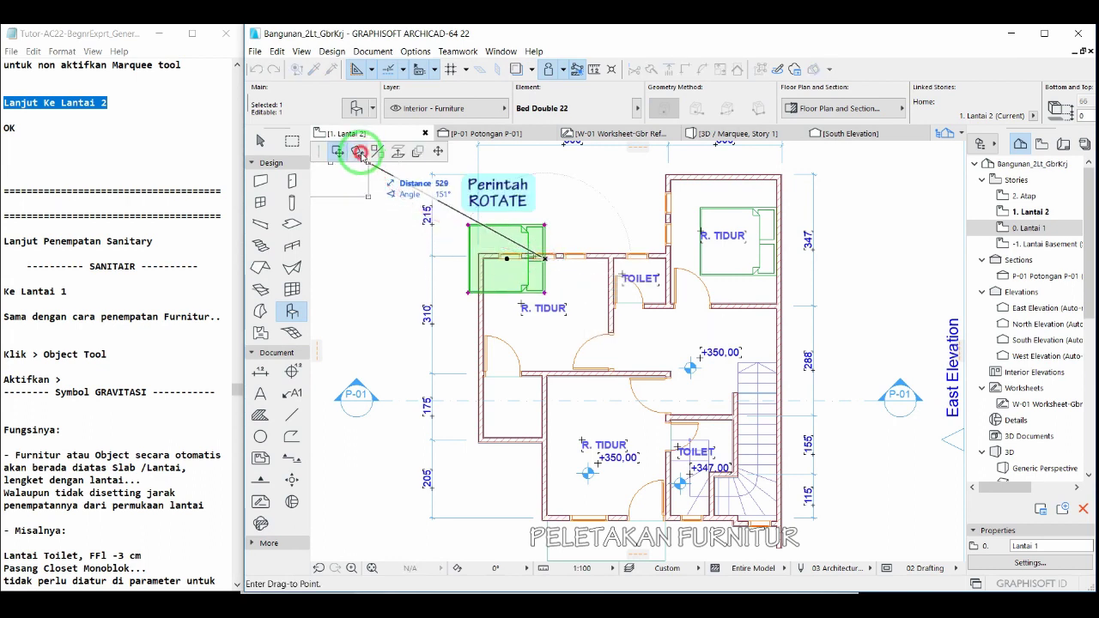
click(357, 152)
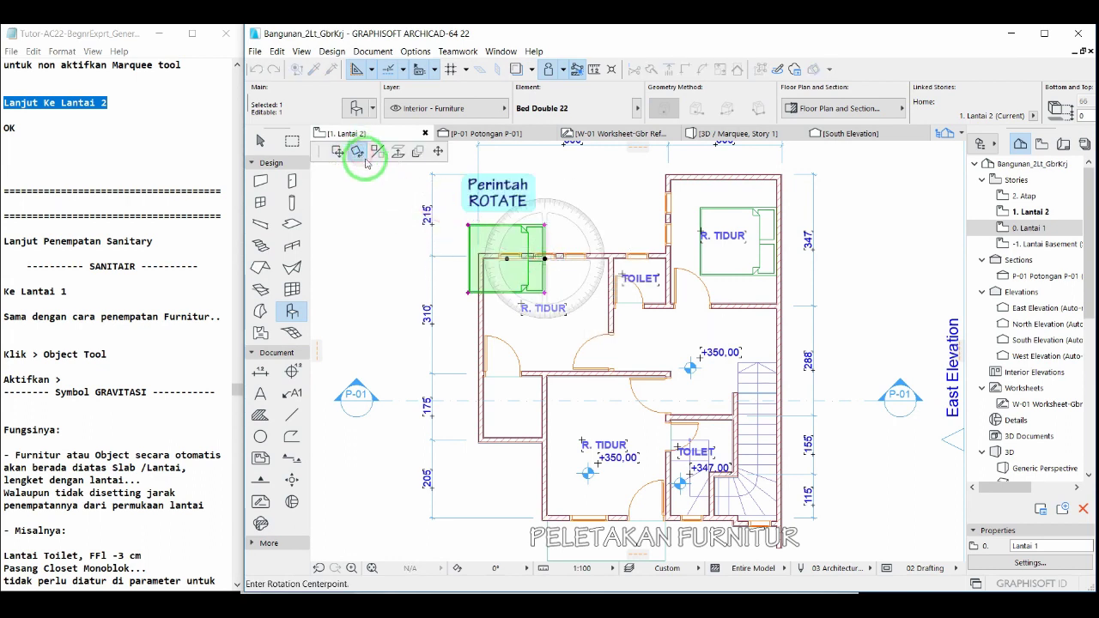
click(544, 257)
click(544, 190)
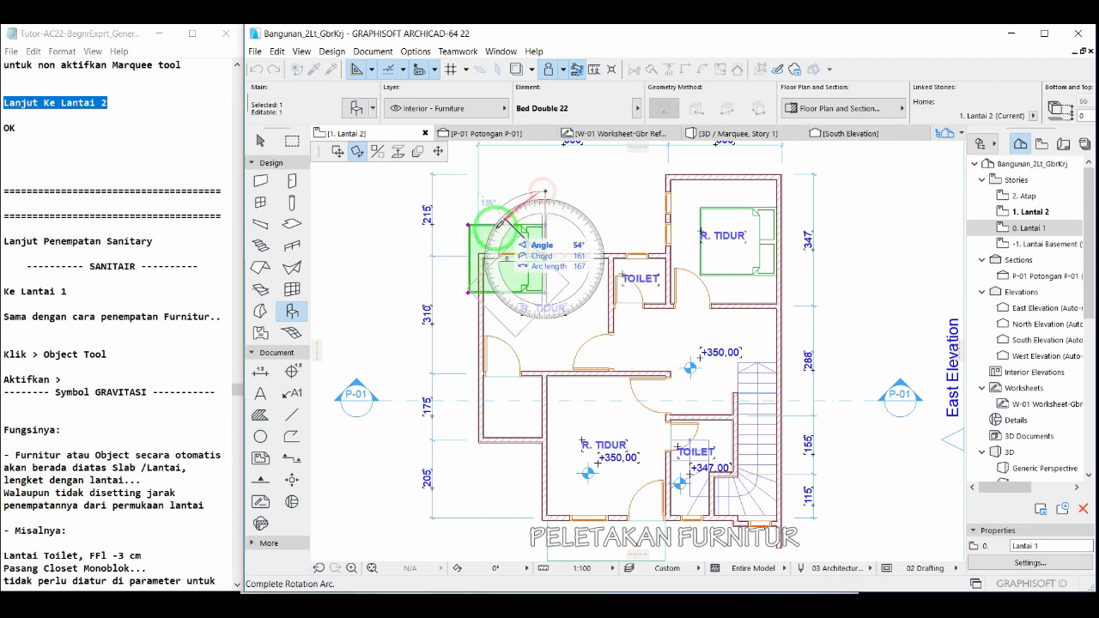
click(473, 260)
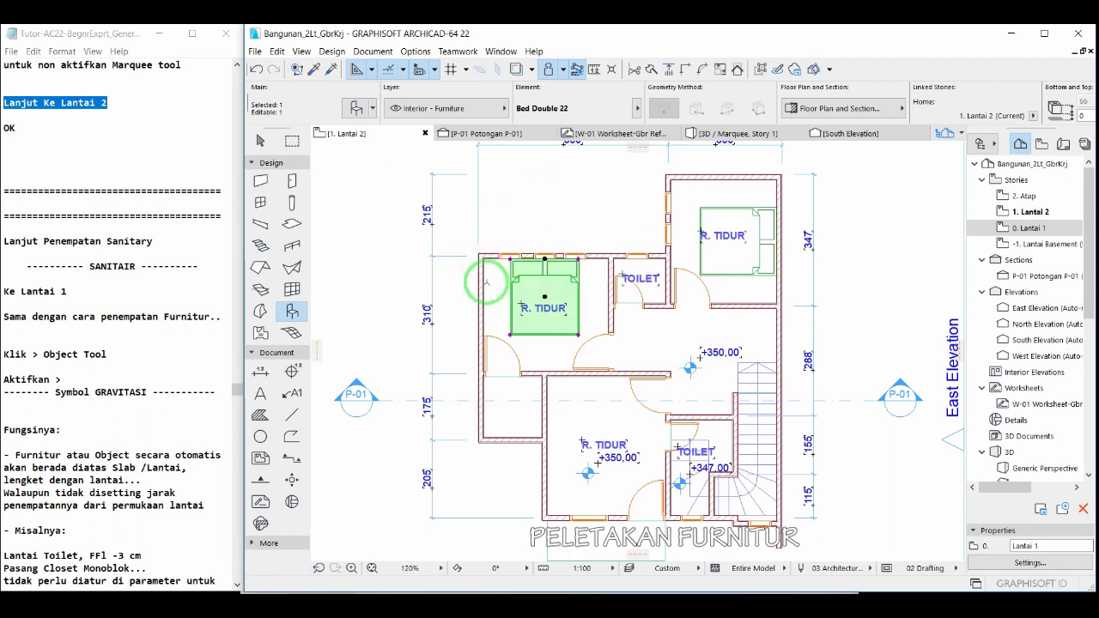
key(Escape)
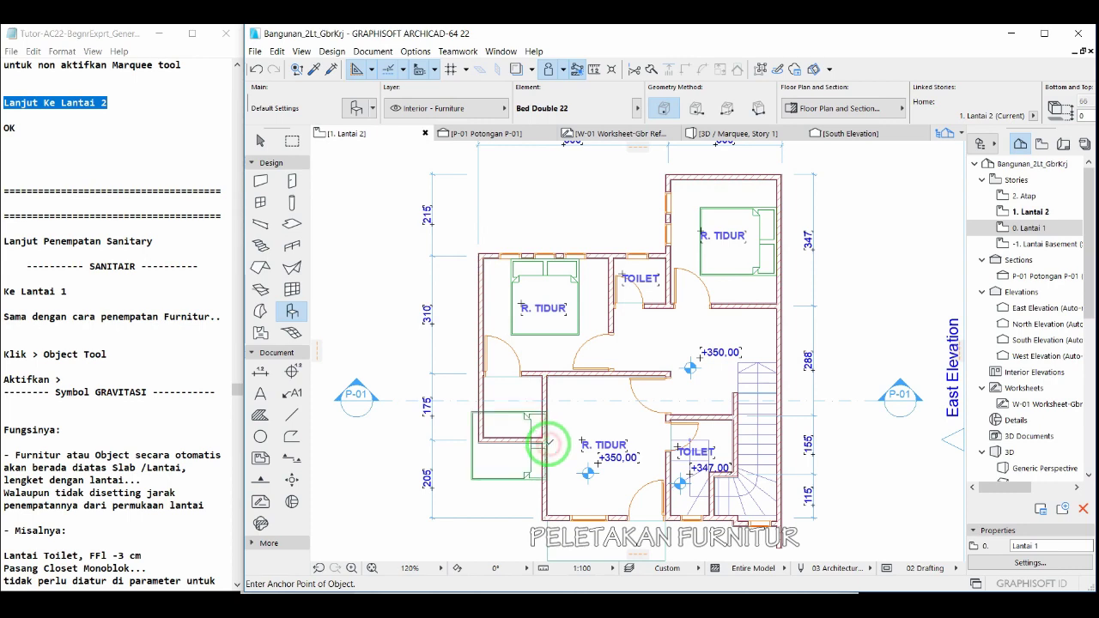
Place a third double bed on the west wall of the southern bedroom and mirror it across that wall into the room.
right_click(548, 443)
key(Escape)
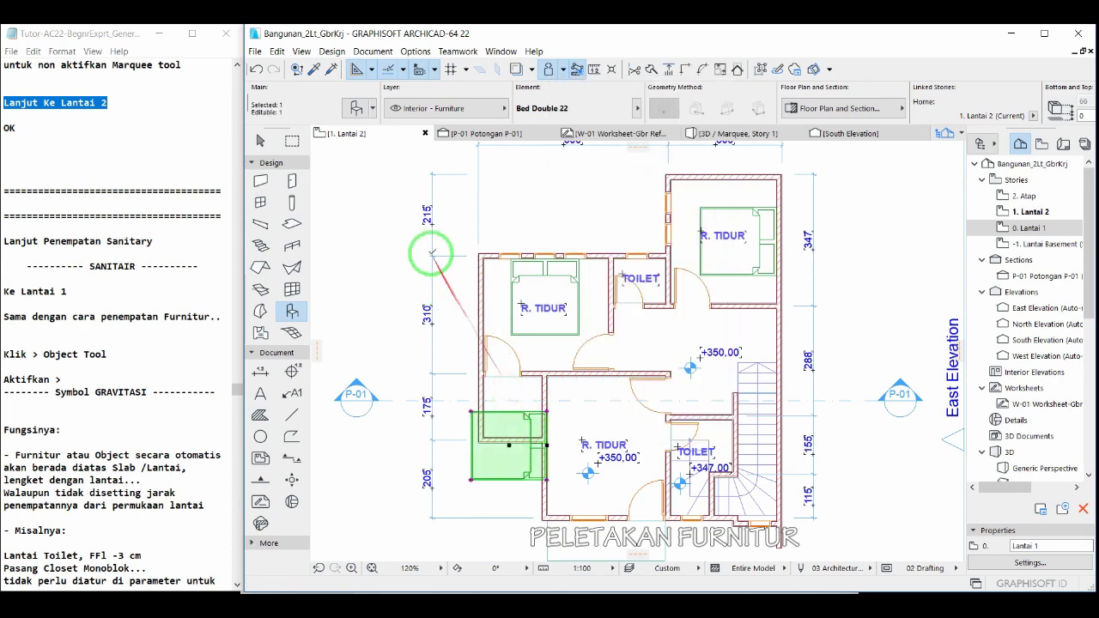
key(ctrl+e)
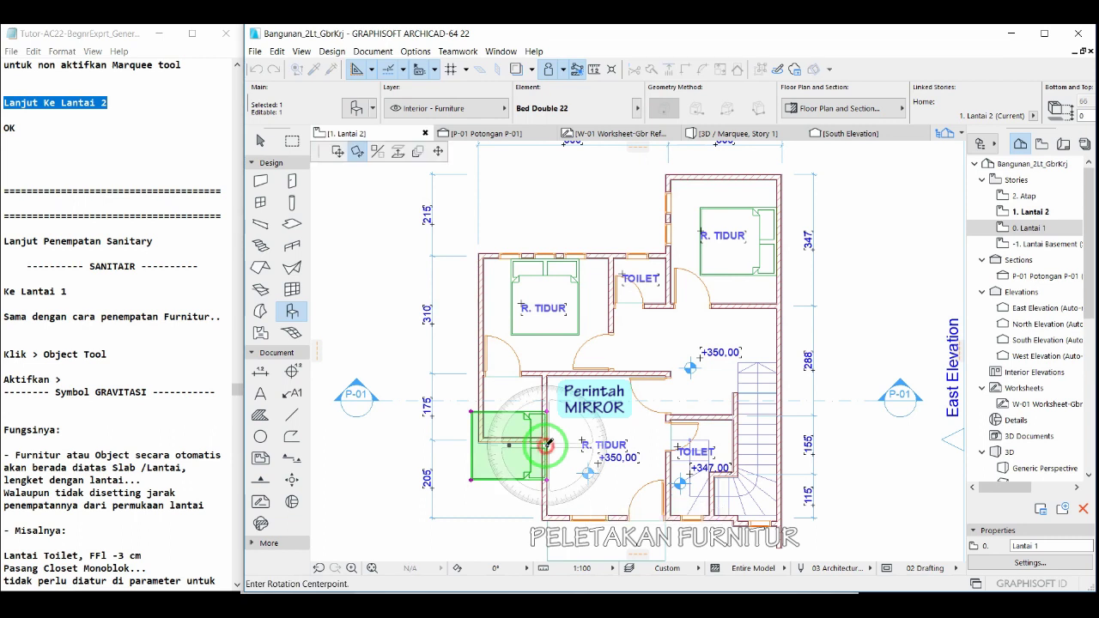
click(376, 153)
click(546, 444)
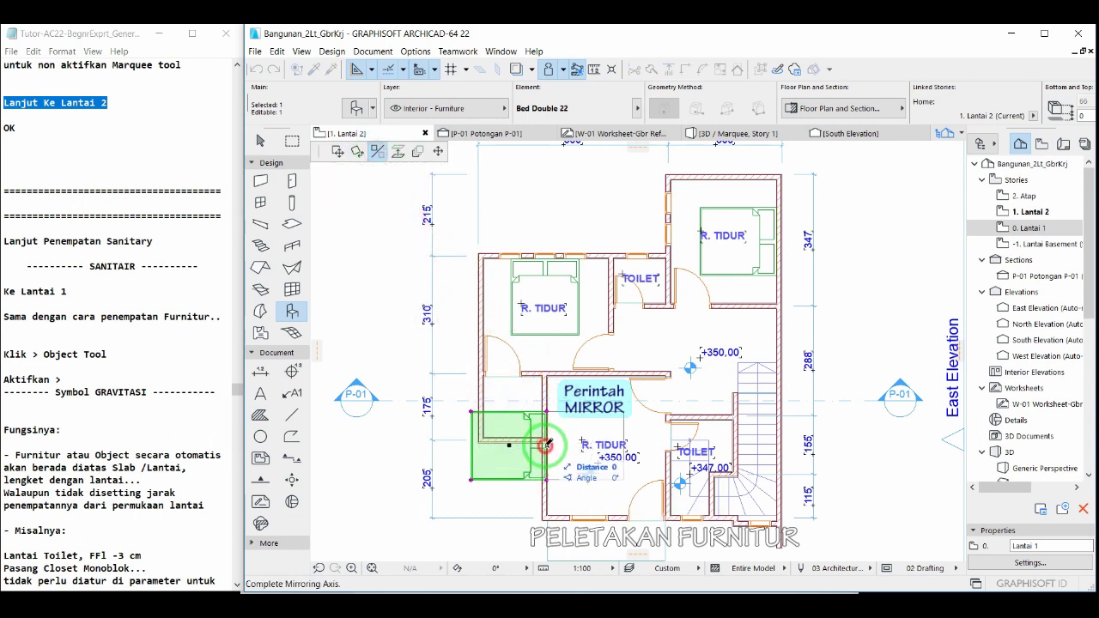
click(546, 358)
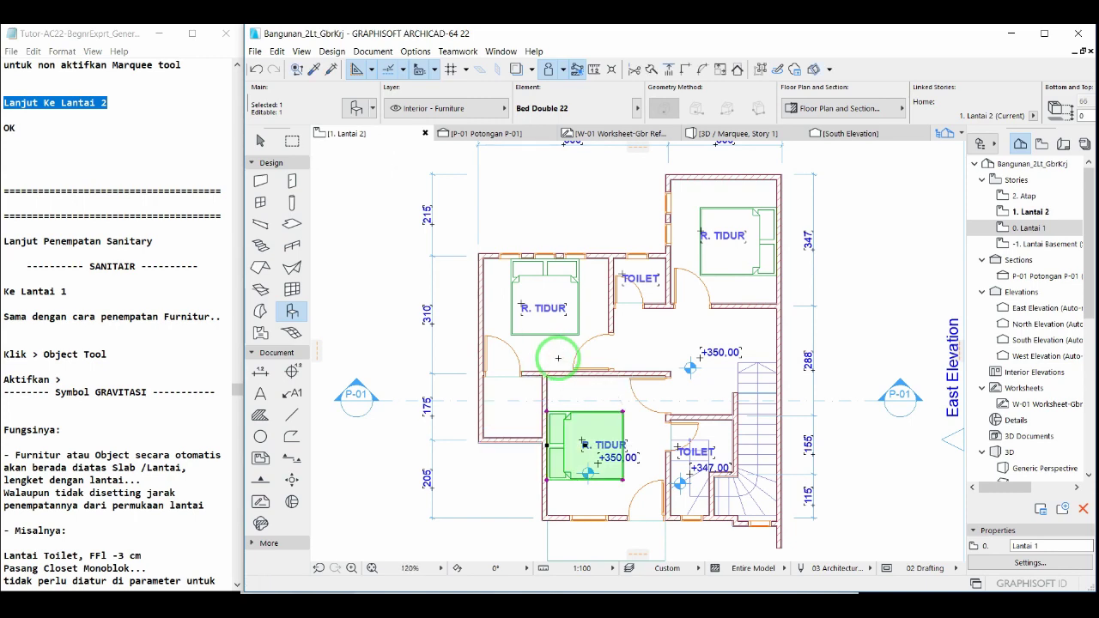
key(Escape)
scroll(552, 358, down, 2)
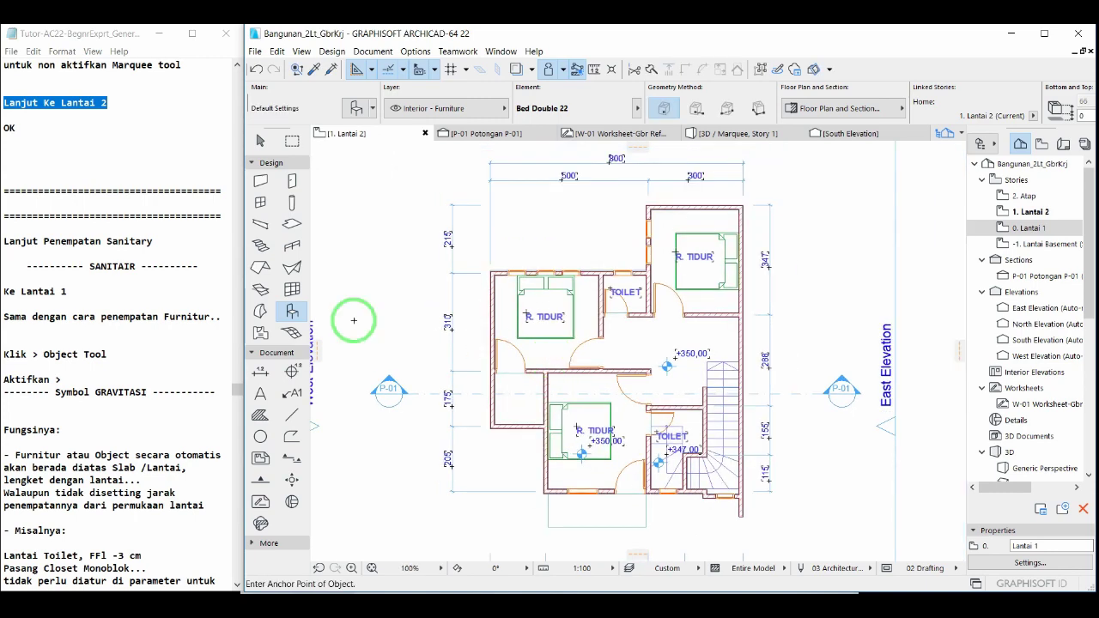
Switch to the Notepad notes, highlight the OK, "Lanjut Penempatan Sanitary" and SANITAIR lines, and read the sanitary placement instructions.
drag(7, 128, 29, 131)
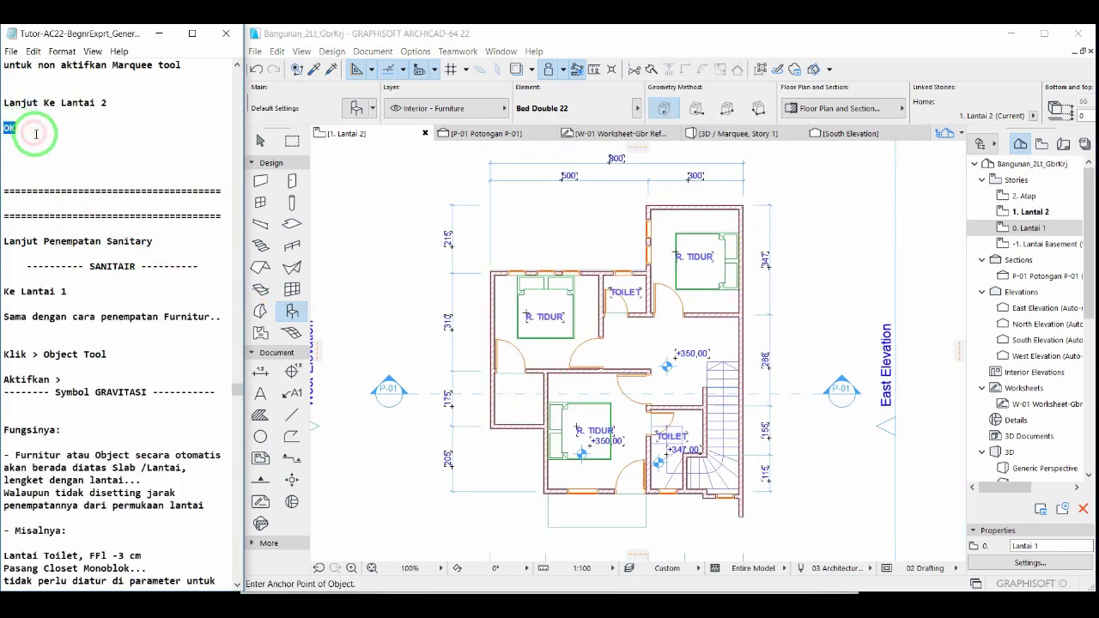
drag(4, 241, 147, 244)
drag(79, 267, 111, 267)
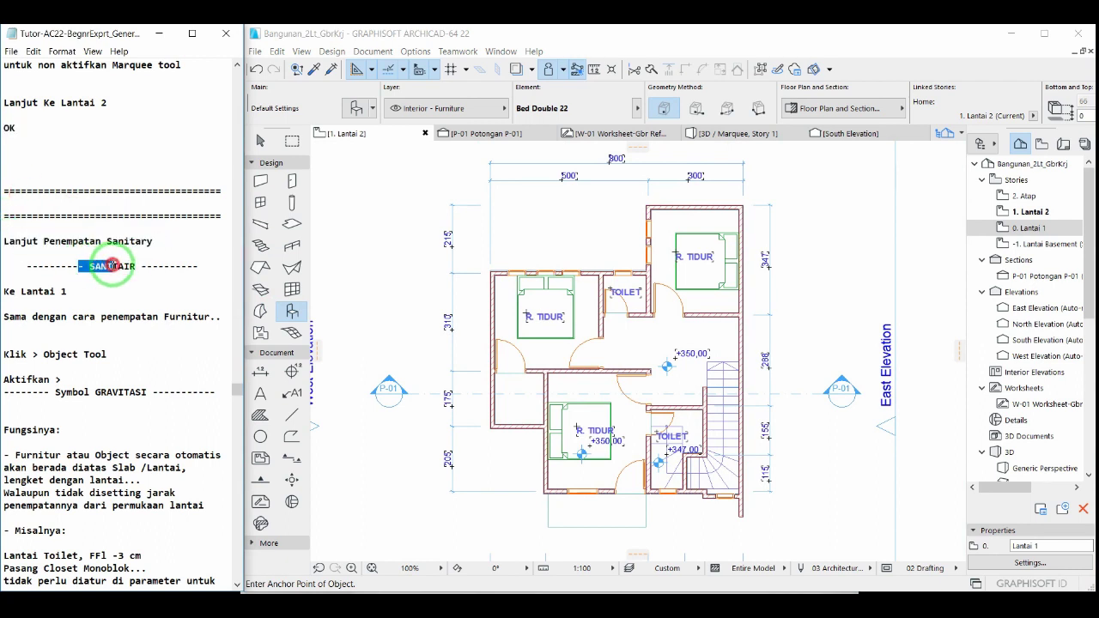
scroll(146, 265, down, 4)
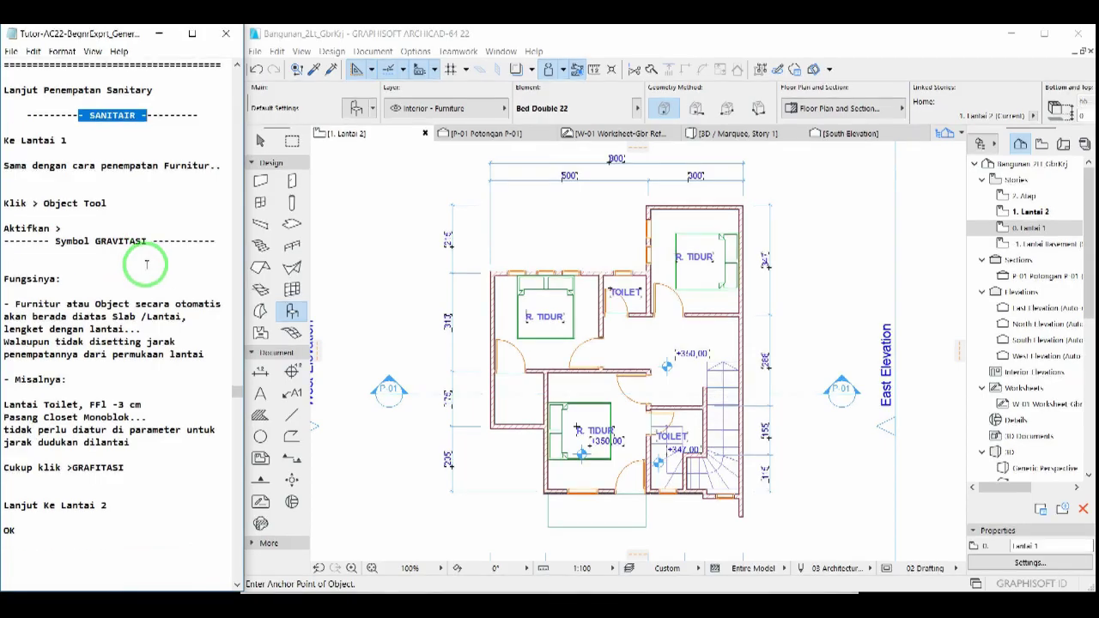